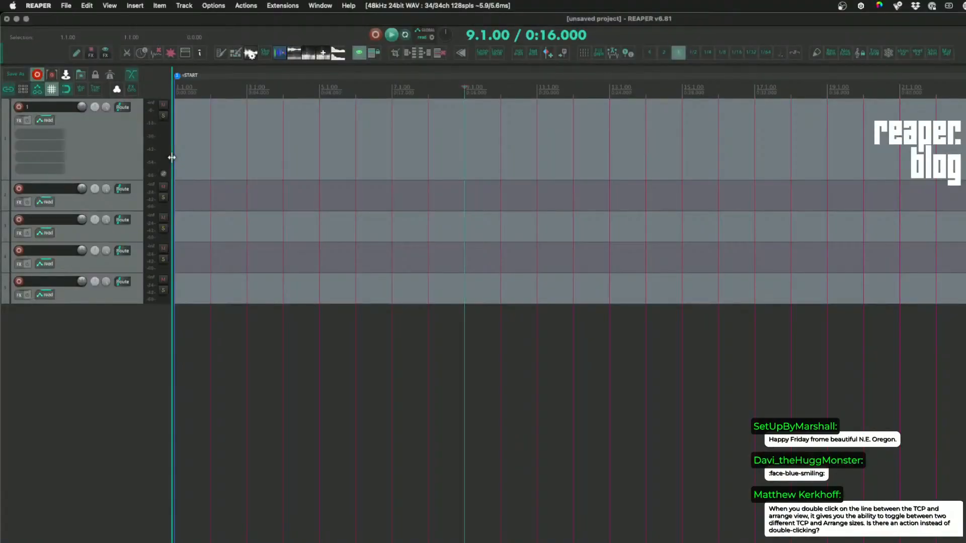
# - Collapse the track control panel and widen it again, and toggle it hidden and back using the divider
pyautogui.moveTo(172, 157); pyautogui.dragTo(2, 168)
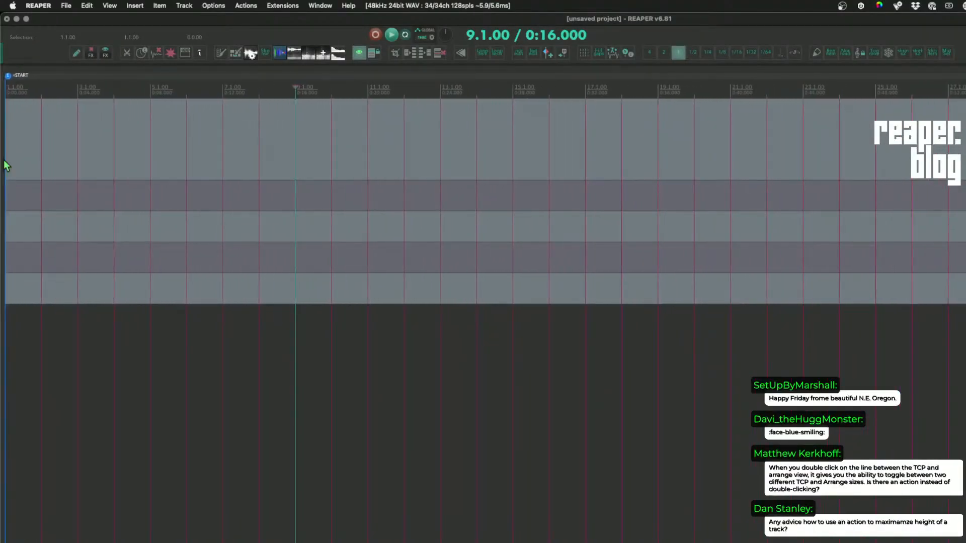
pyautogui.moveTo(2, 156); pyautogui.dragTo(219, 137)
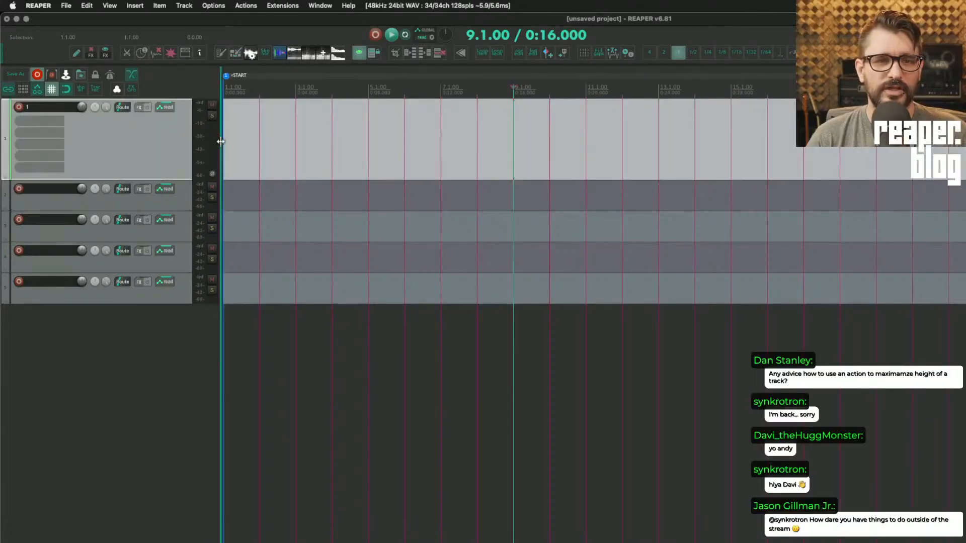
pyautogui.doubleClick(220, 143)
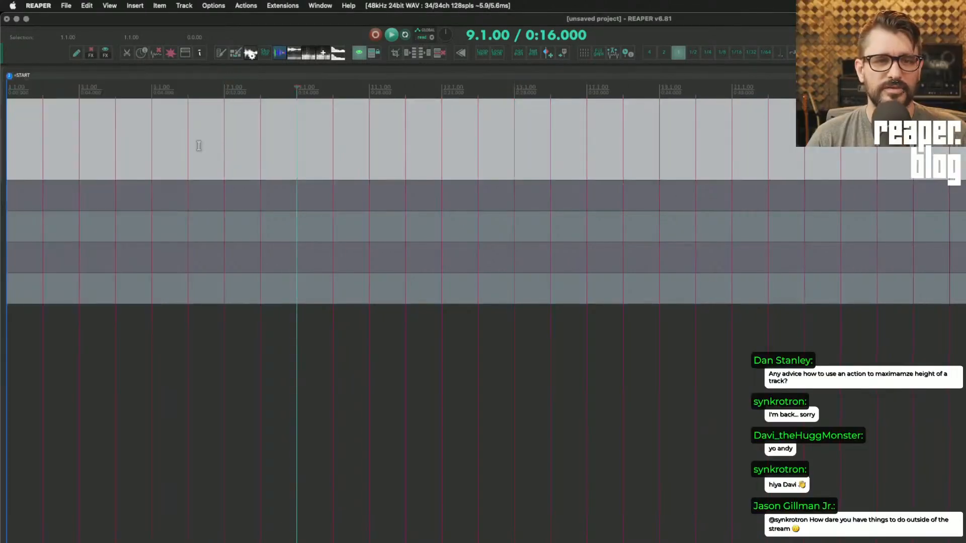
pyautogui.doubleClick(6, 146)
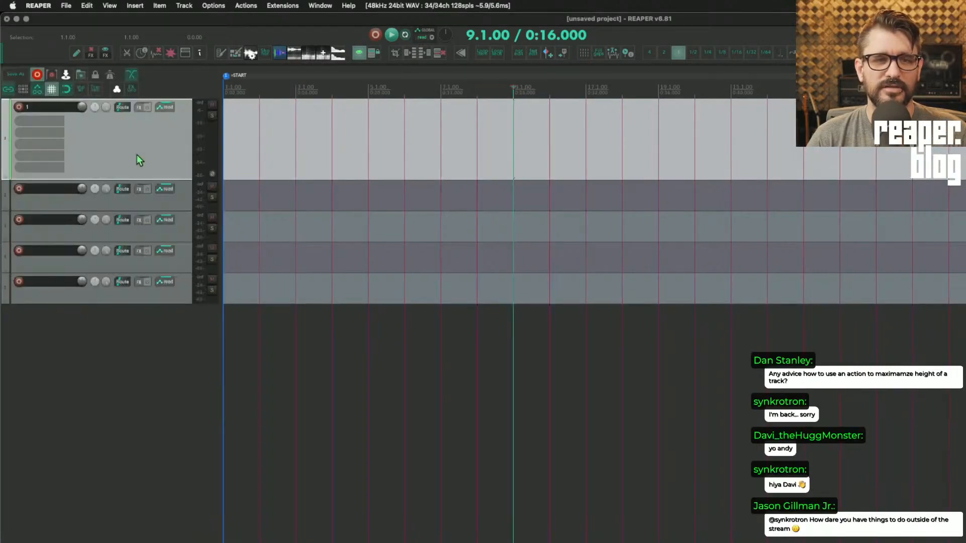
pyautogui.click(342, 126)
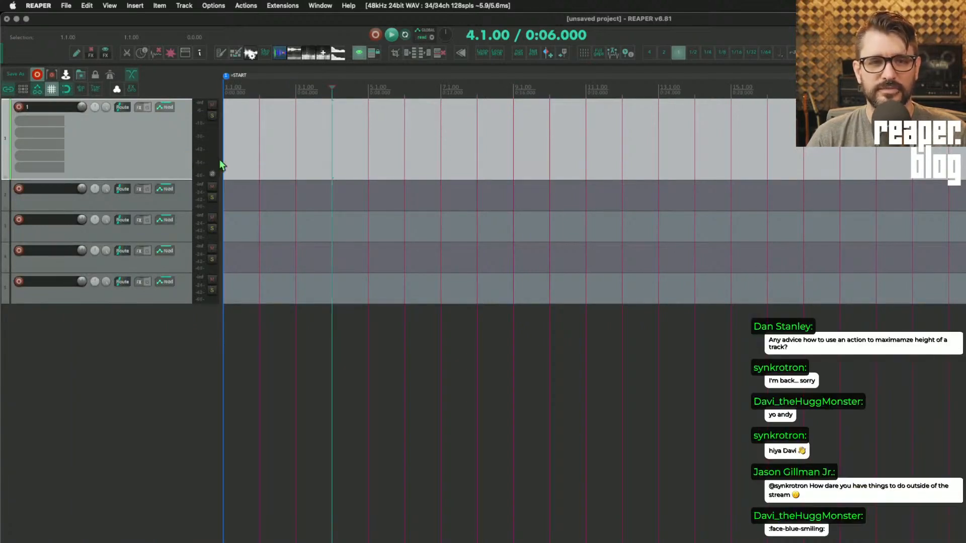
# - Collapse the track control panel by its divider, reopen it at a narrower width and toggle it hidden
pyautogui.moveTo(220, 154); pyautogui.dragTo(2, 167)
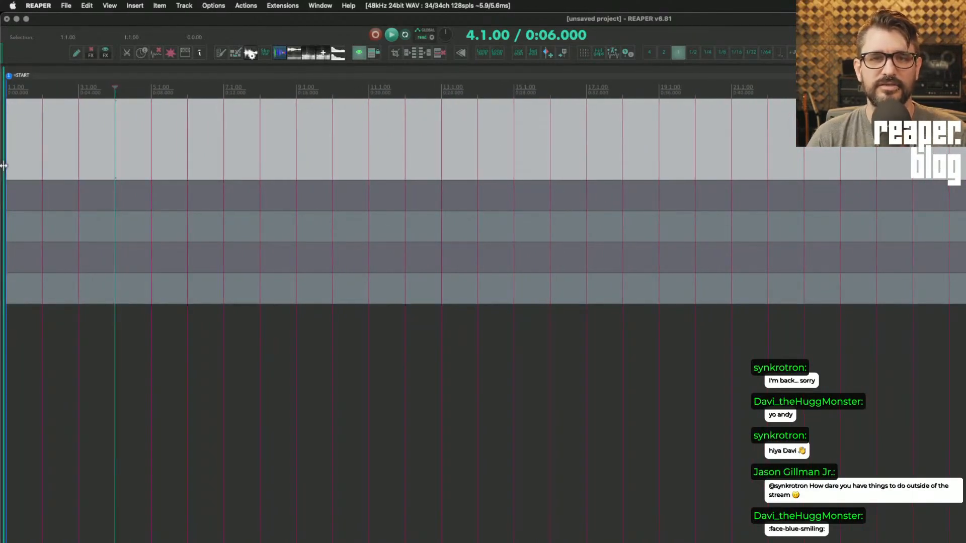
pyautogui.moveTo(2, 166); pyautogui.dragTo(185, 181)
pyautogui.click(207, 155)
pyautogui.hotkey('ctrl', 'alt', 't')
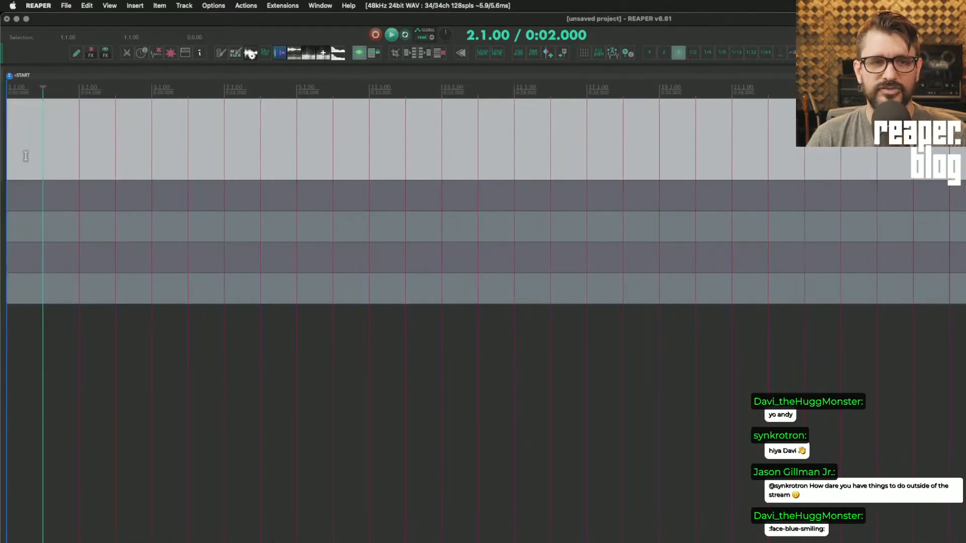
# - Toggle the hidden track control panel back into view and fine-tune its width
pyautogui.moveTo(2, 145)
pyautogui.mouseDown()
pyautogui.moveTo(24, 145)
pyautogui.moveTo(1, 146)
pyautogui.mouseUp()
pyautogui.click(2, 146)
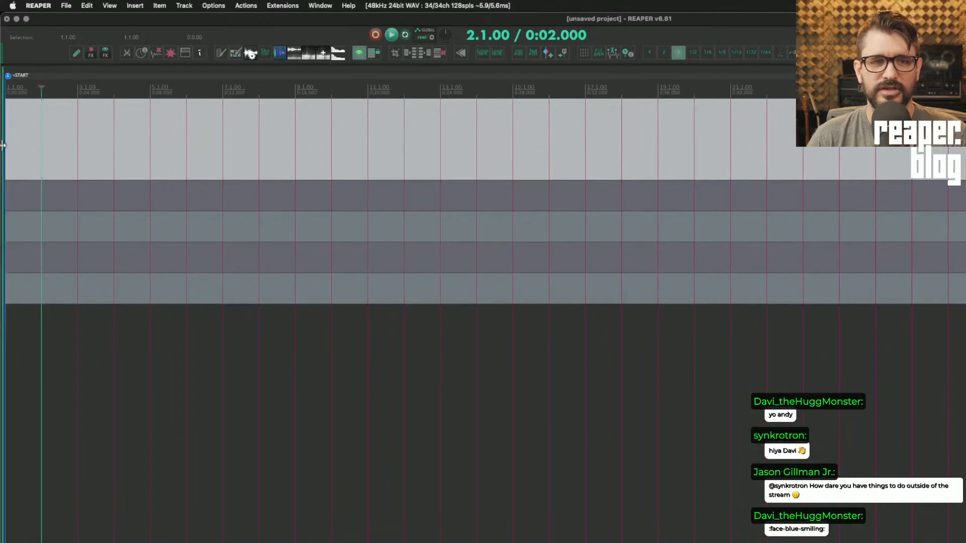
pyautogui.doubleClick(3, 146)
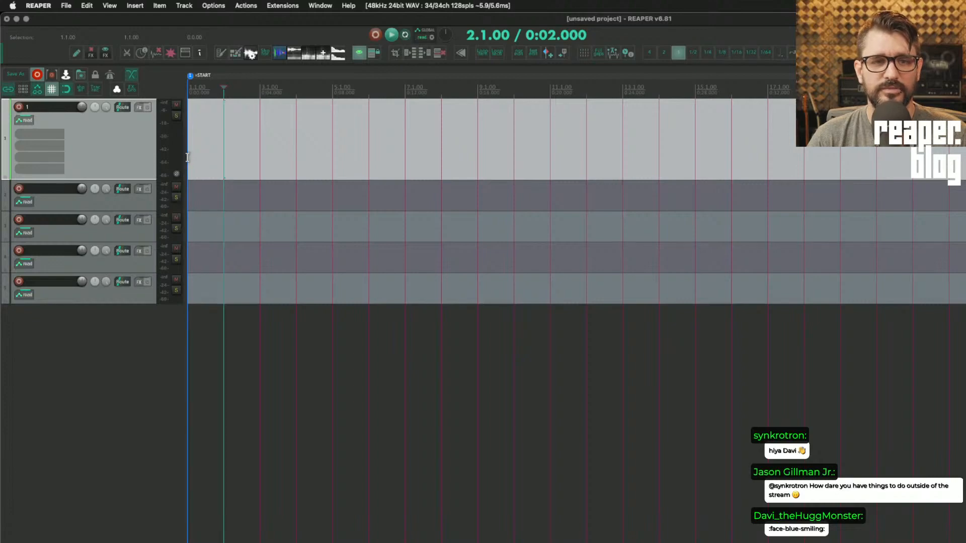
pyautogui.moveTo(185, 157)
pyautogui.mouseDown()
pyautogui.moveTo(3, 151)
pyautogui.moveTo(301, 148)
pyautogui.moveTo(193, 159)
pyautogui.mouseUp()
pyautogui.click(208, 168)
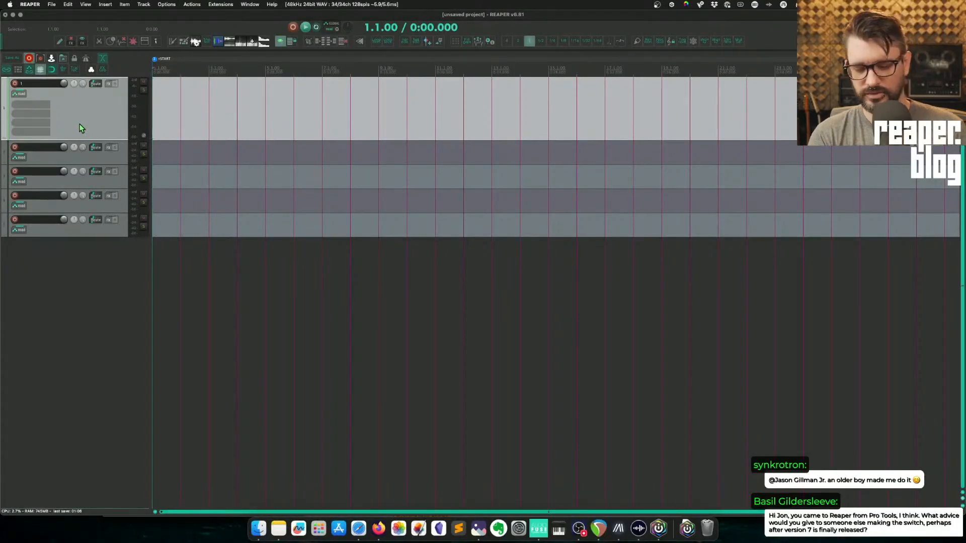
# - Filter the action list for "max heigh" and run "View: Toggle track zoom to maximum height" on track 1
pyautogui.press('?')
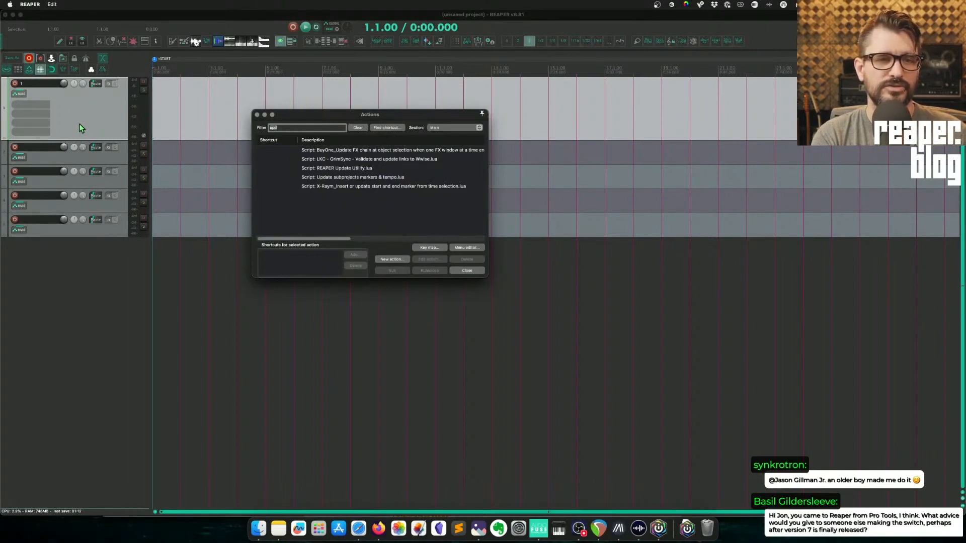
pyautogui.write('max height')
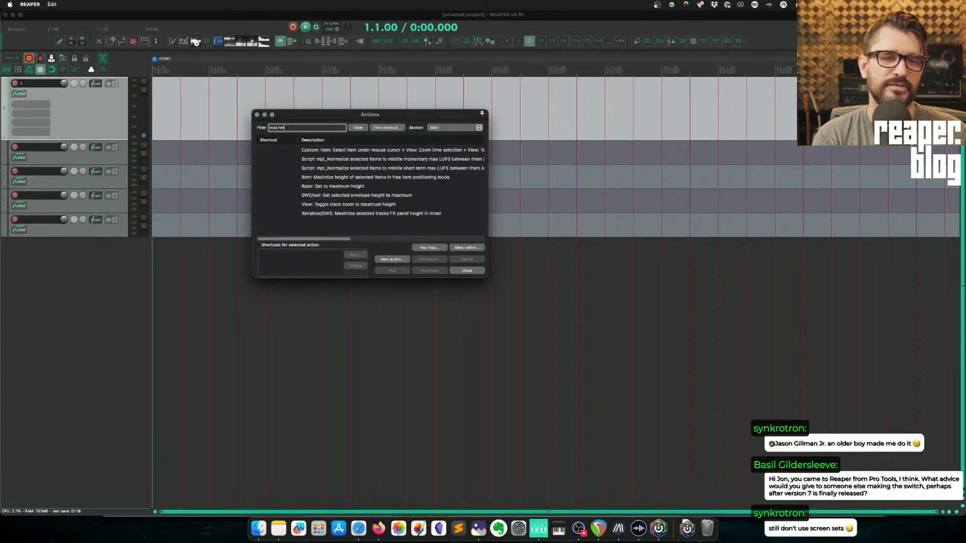
pyautogui.click(346, 187)
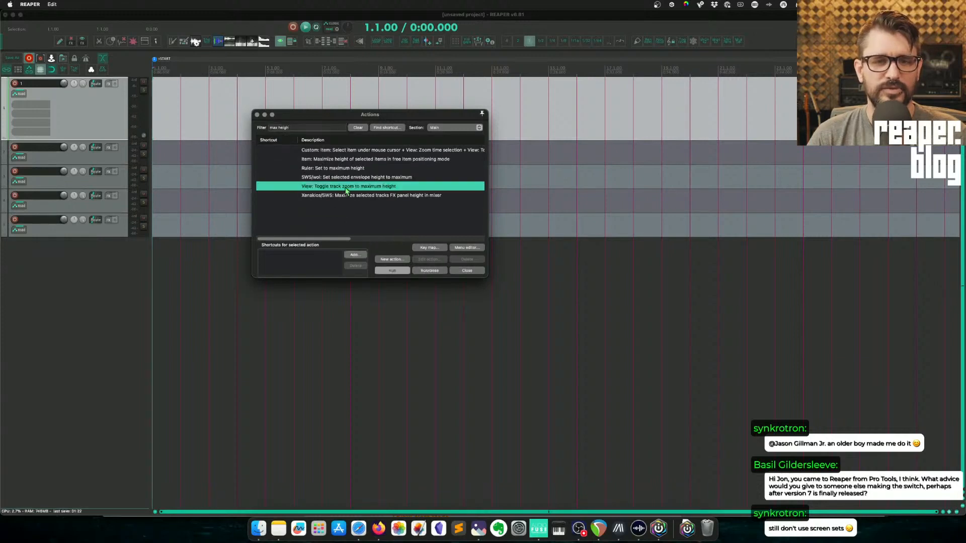
pyautogui.click(401, 271)
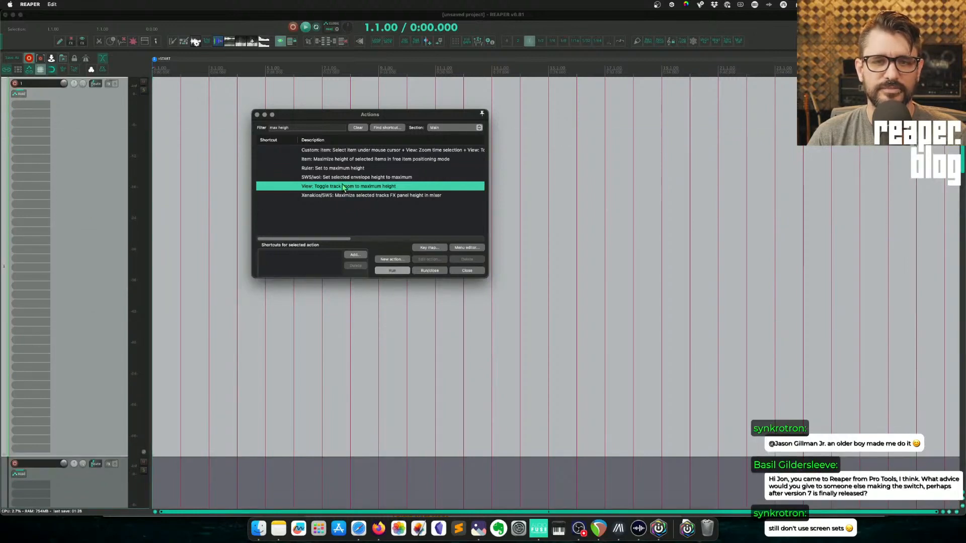
pyautogui.click(403, 271)
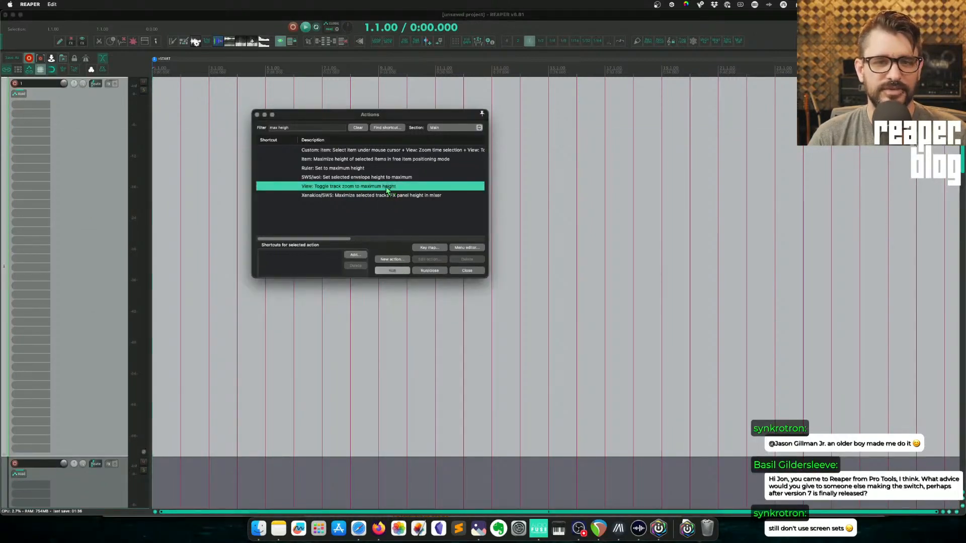
# - Reduce all tracks from the enlarged zoom to their minimum height
pyautogui.press('Up')
pyautogui.click(106, 186)
pyautogui.press('super+Down')
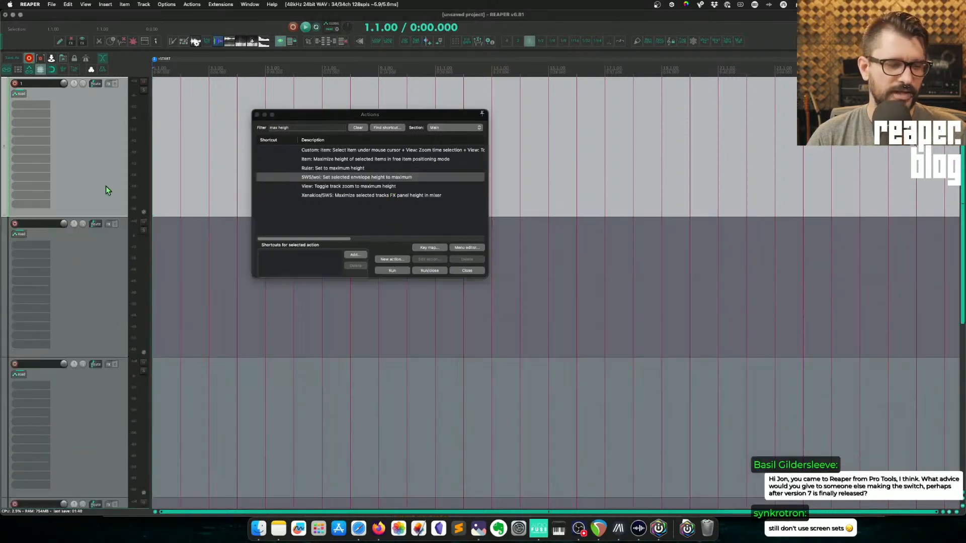
pyautogui.press('`')
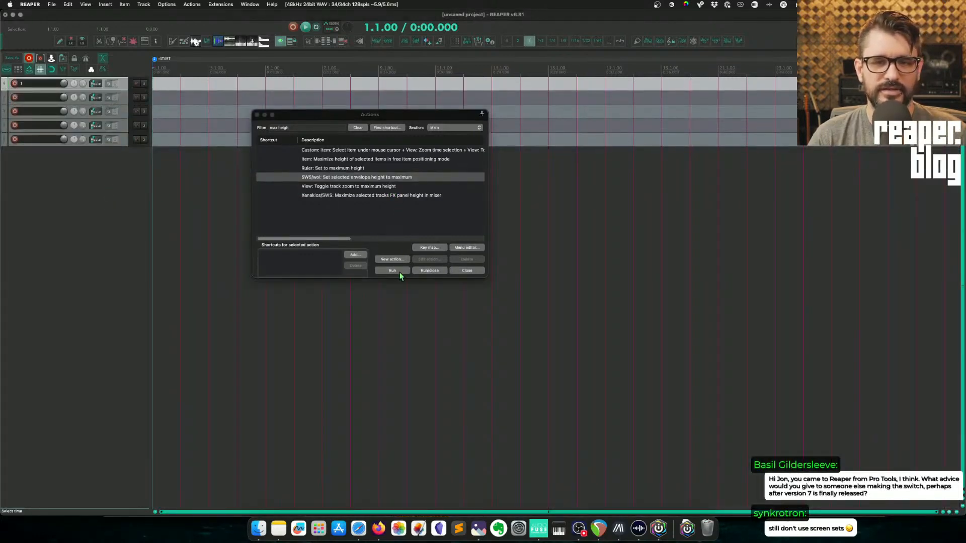
# - Try the actions "SWS/wol: Set selected envelope height to maximum" and "Ruler: Set to maximum height"
pyautogui.click(399, 272)
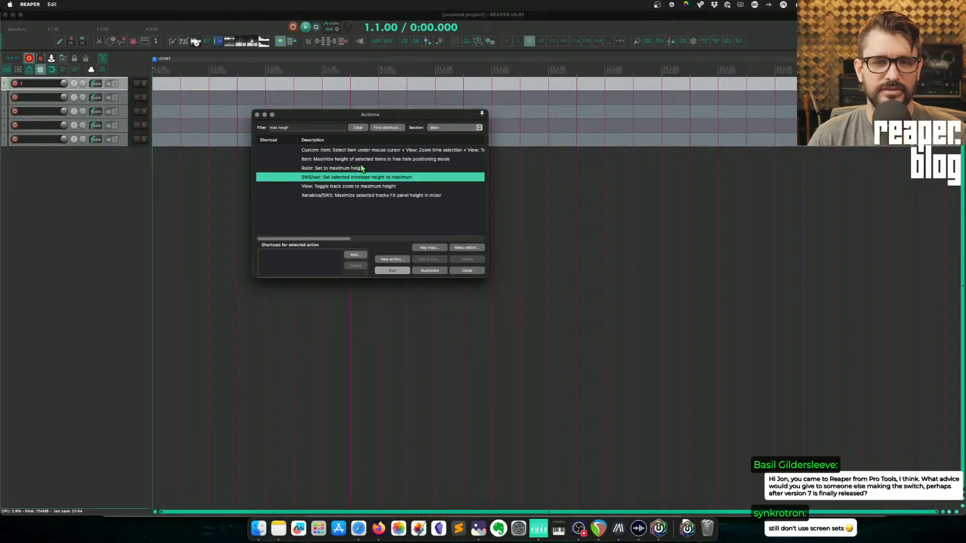
pyautogui.click(362, 168)
pyautogui.click(393, 270)
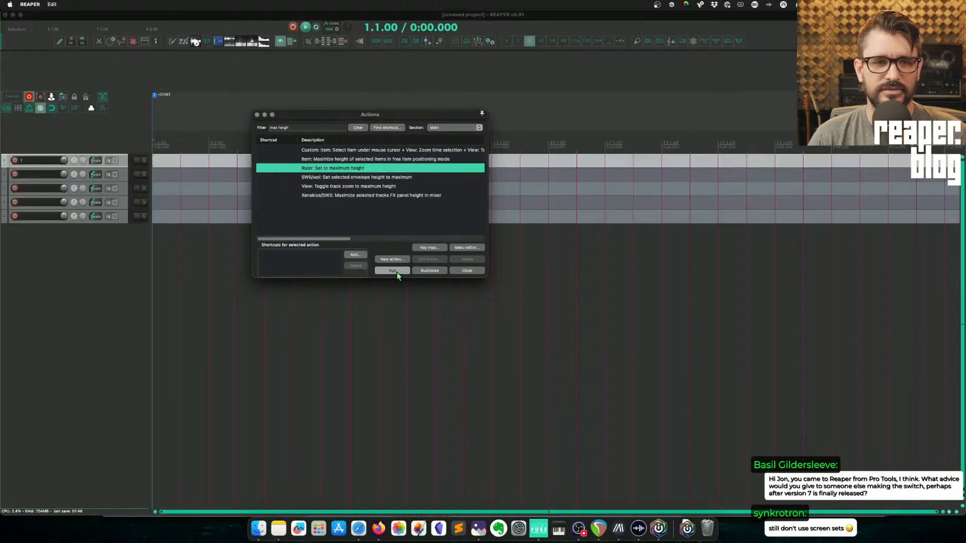
# - Add track 3 to the track selection alongside track 1
pyautogui.click(193, 161)
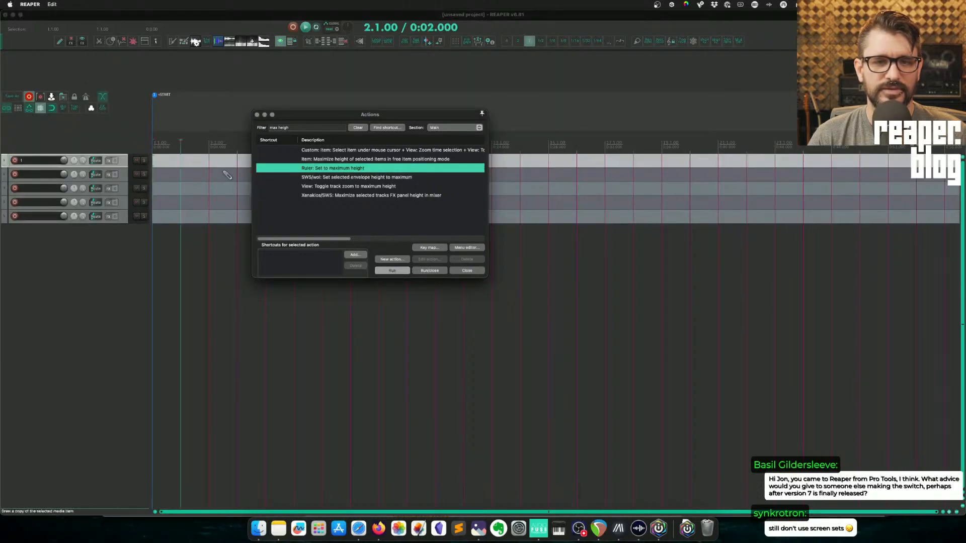
pyautogui.click(225, 176)
pyautogui.keyDown('super'); pyautogui.click(203, 190); pyautogui.keyUp('super')
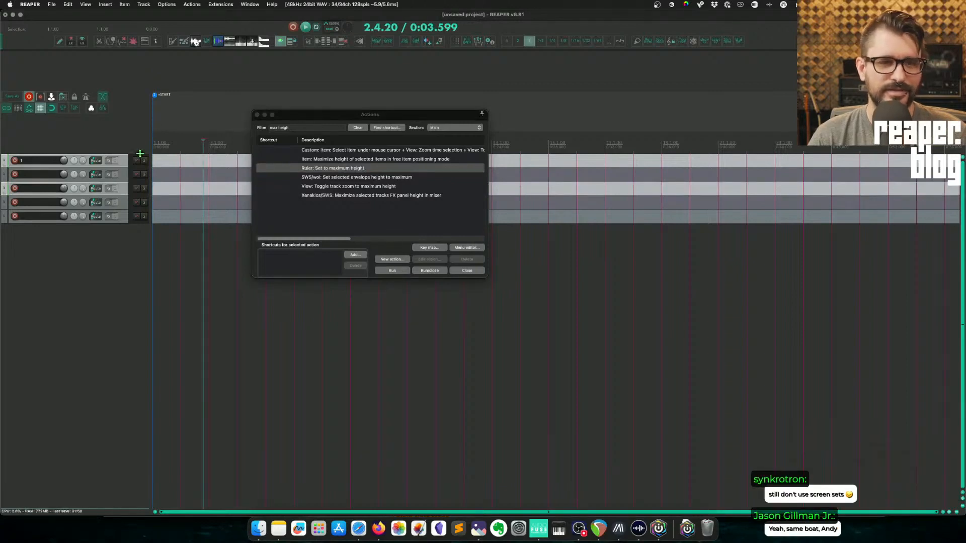
# - Shrink the ruler back to its compact height and run "View: Toggle track zoom to maximum height" on the two selected tracks
pyautogui.moveTo(140, 154); pyautogui.dragTo(135, 43)
pyautogui.click(338, 187)
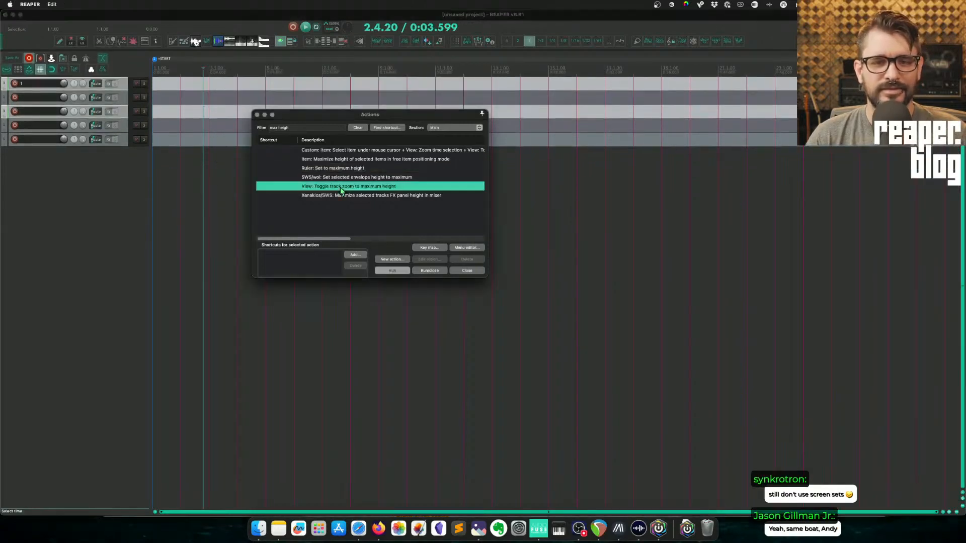
pyautogui.click(397, 272)
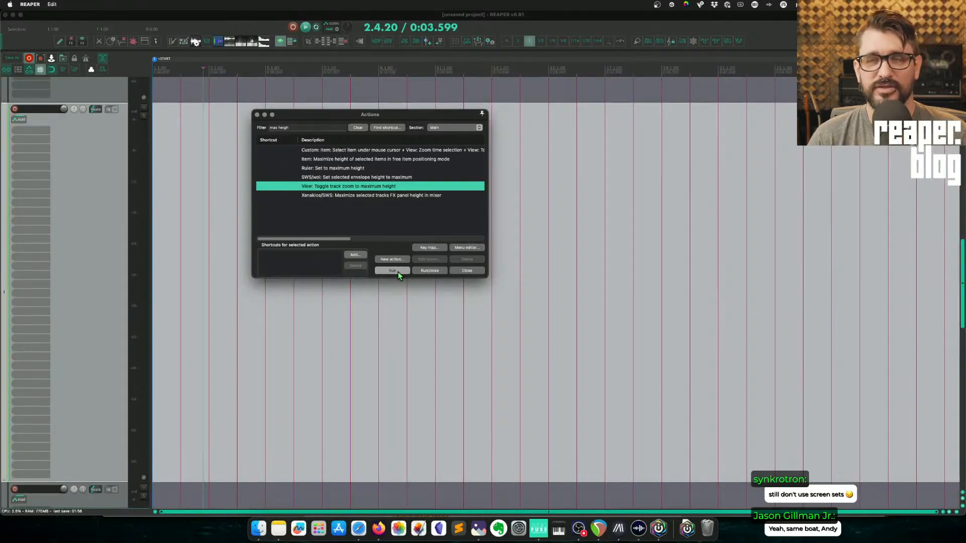
# - Filter the action list for "vertical zoom" and run "SWS: Vertical zoom to selected tracks" with tracks 1 and 3 selected
pyautogui.click(322, 129)
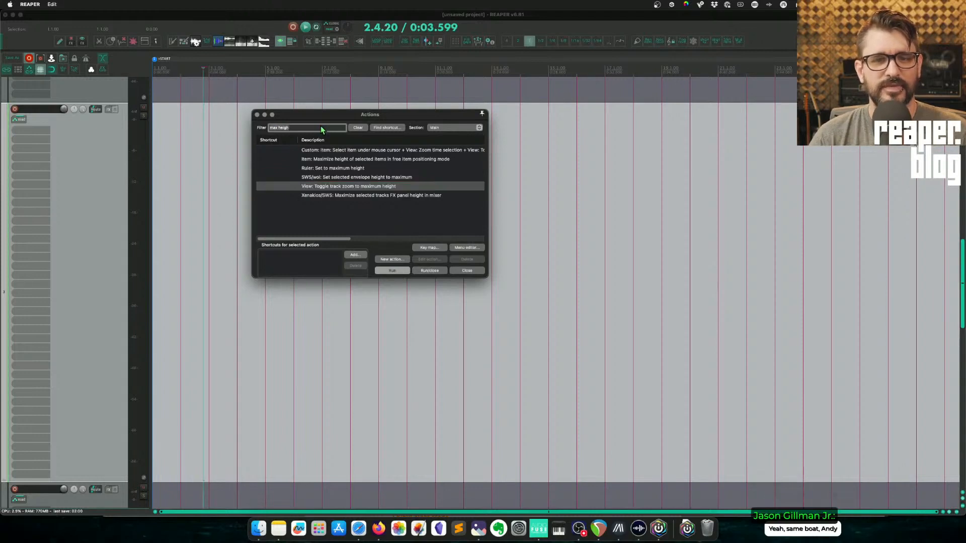
pyautogui.press('super+a')
pyautogui.write('vert')
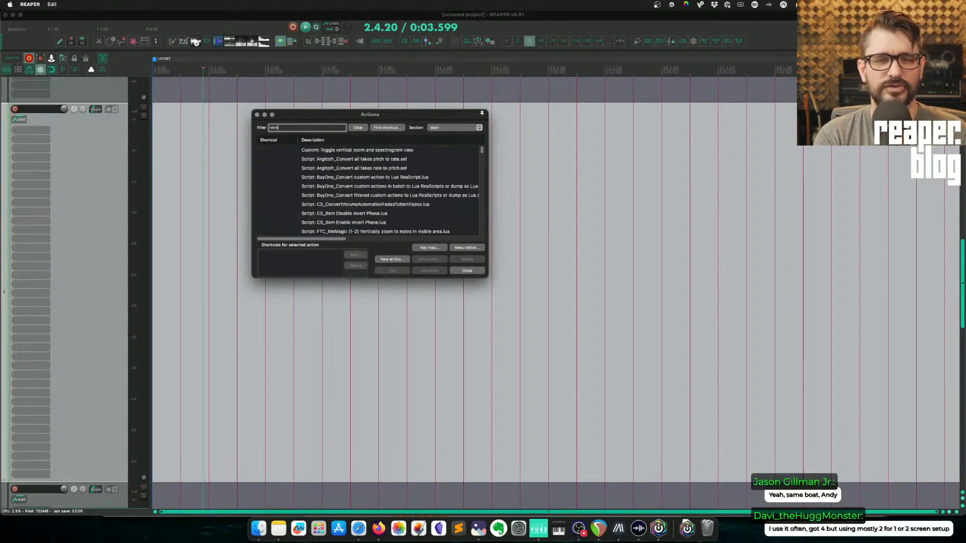
pyautogui.write('ical zoom')
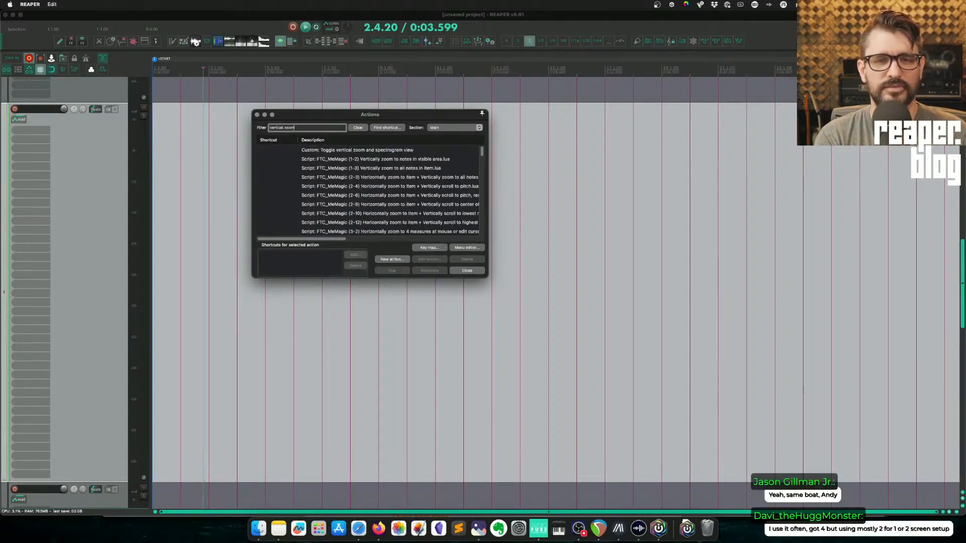
pyautogui.scroll(-5, 434, 195)
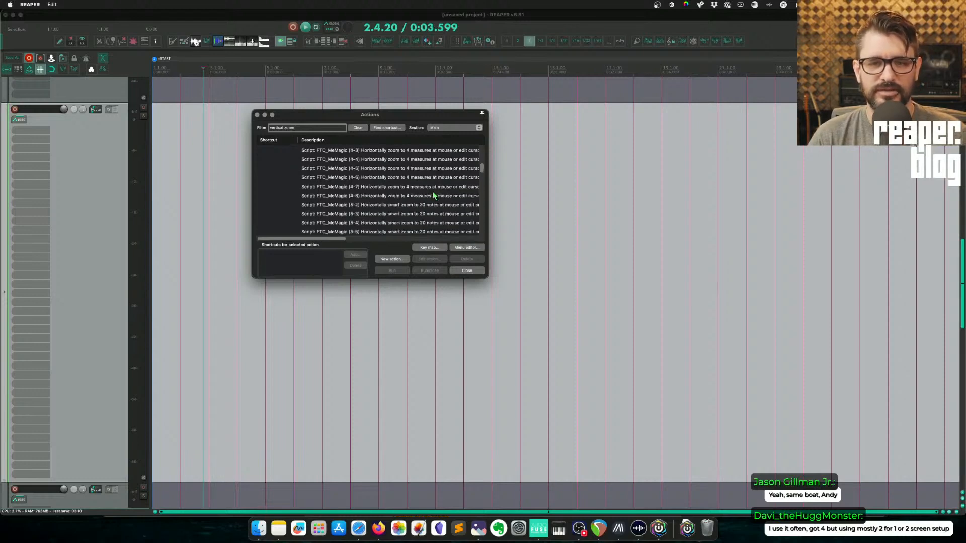
pyautogui.moveTo(481, 169); pyautogui.dragTo(491, 230)
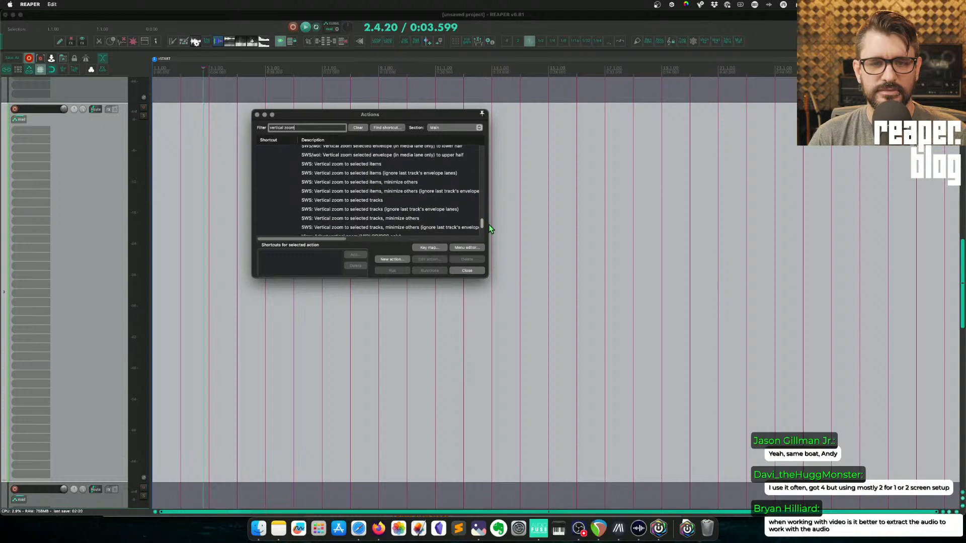
pyautogui.click(361, 201)
pyautogui.click(400, 270)
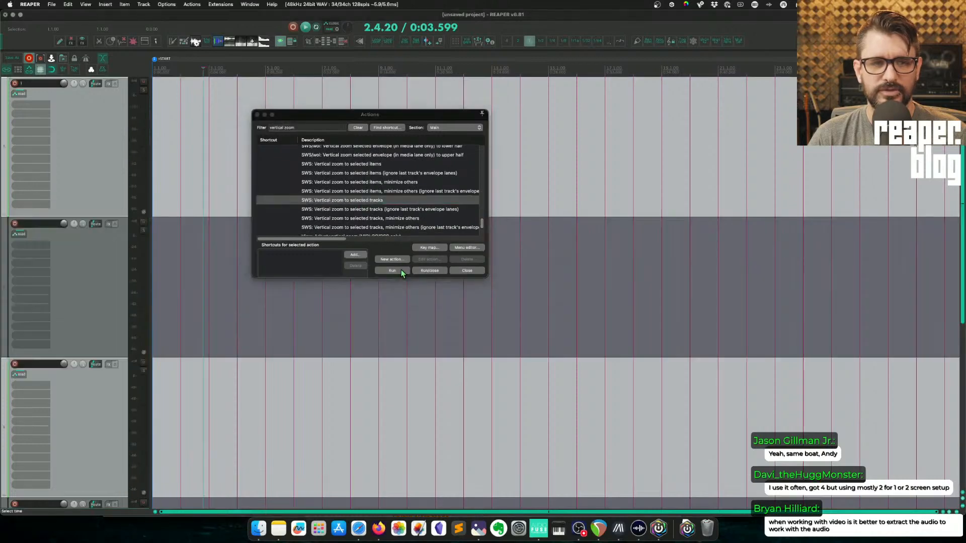
# - Select only track 1 and run "SWS: Vertical zoom to selected tracks" on it
pyautogui.click(70, 159)
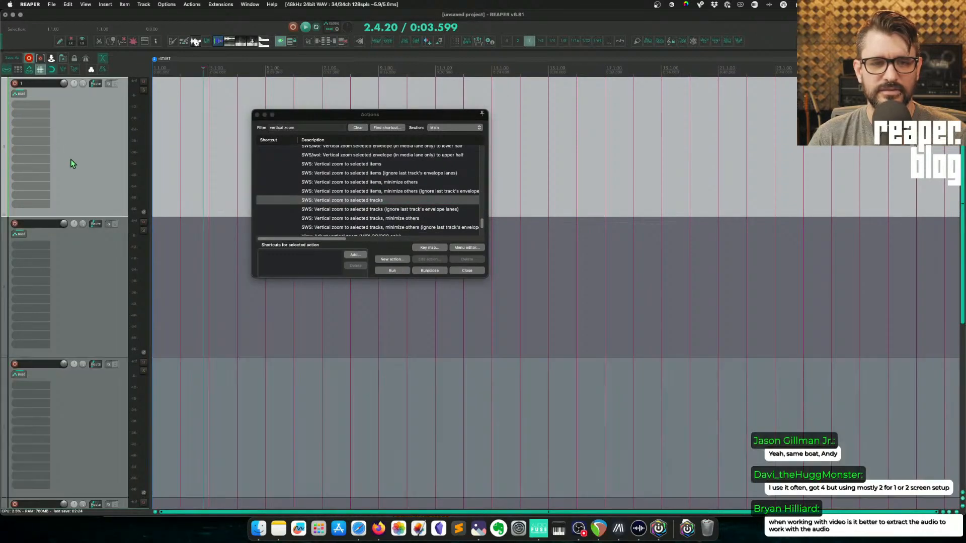
pyautogui.click(393, 271)
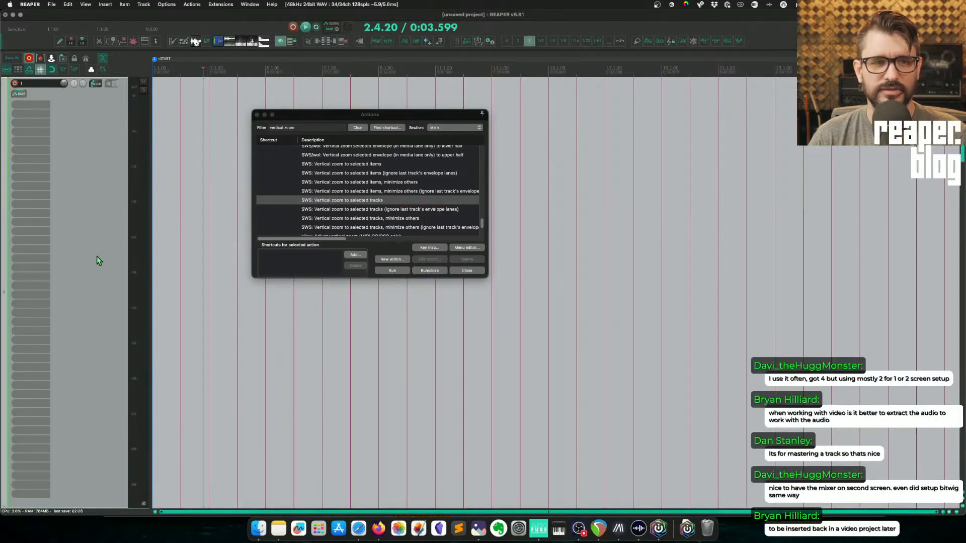
pyautogui.click(391, 270)
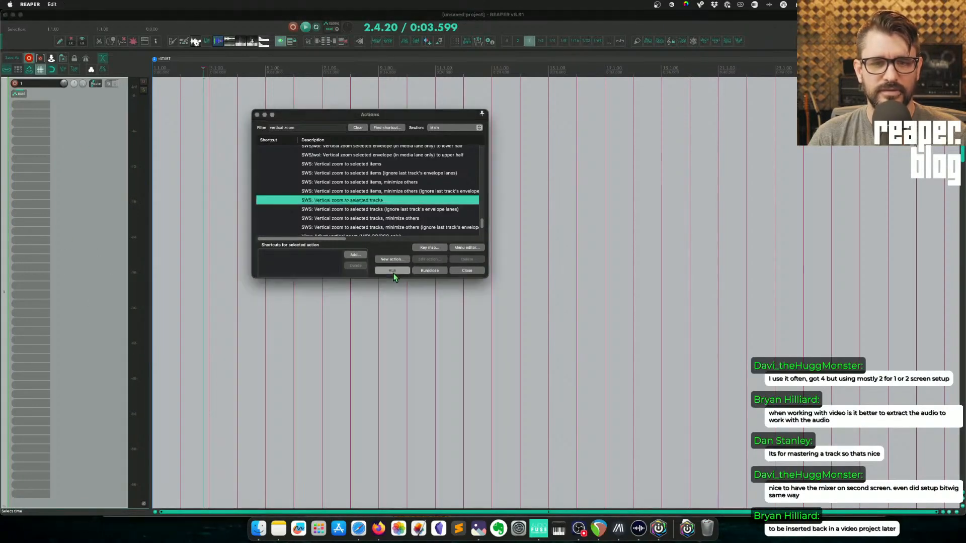
# - Place the edit cursor at 2.1.00 and shrink all tracks to their minimum height
pyautogui.click(174, 198)
pyautogui.scroll(-5, 177, 201)
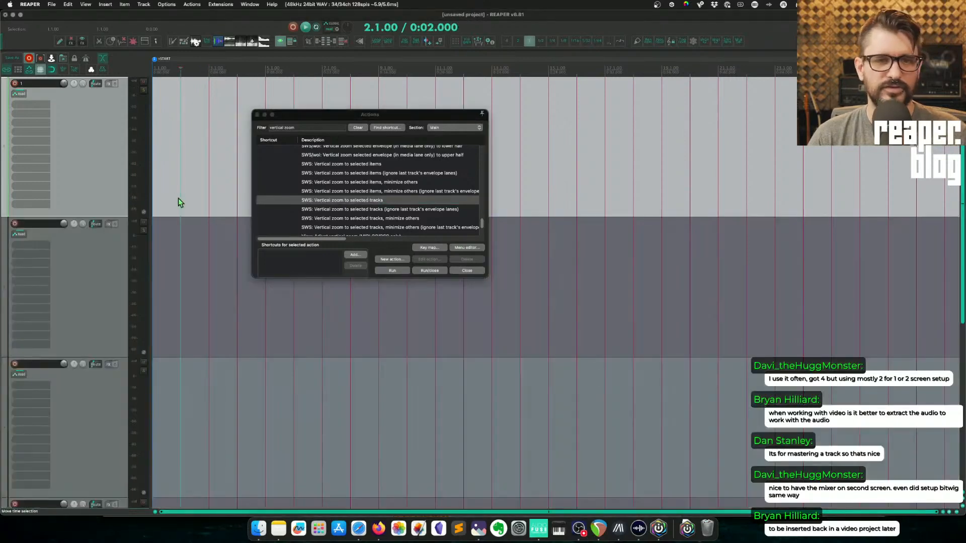
pyautogui.scroll(-1, 178, 198)
pyautogui.press('pagedown')
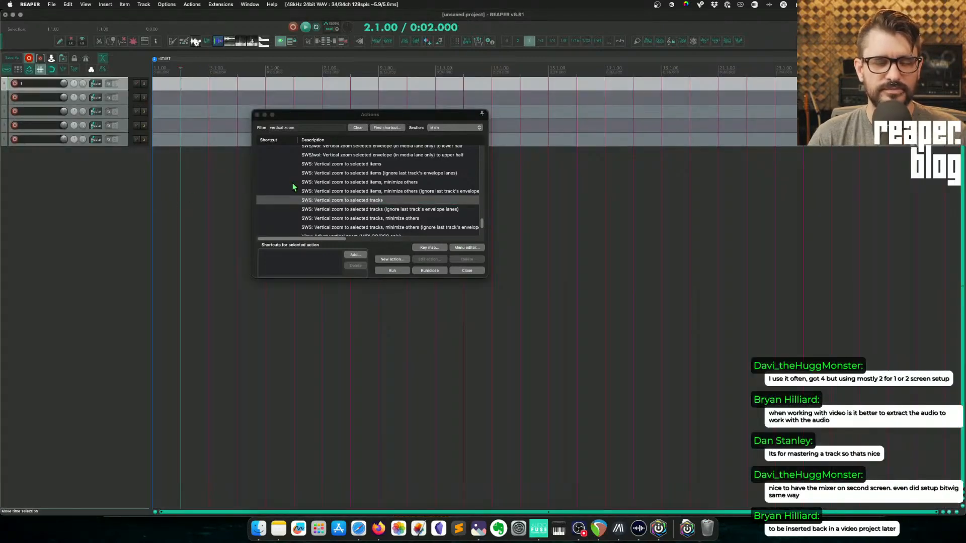
# - Find the action assigned to the Shift+Z shortcut in the action list
pyautogui.click(384, 129)
pyautogui.click(384, 128)
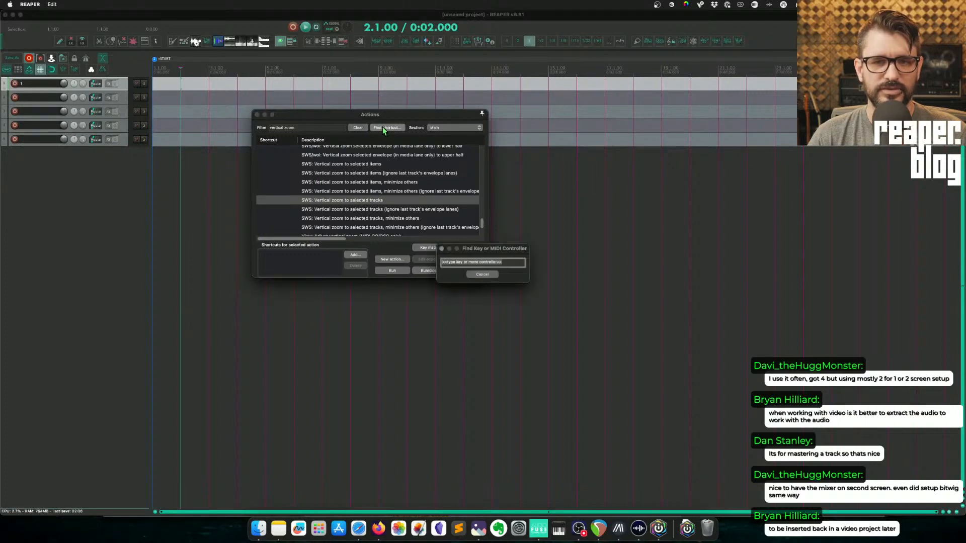
pyautogui.hotkey('shift', 'z')
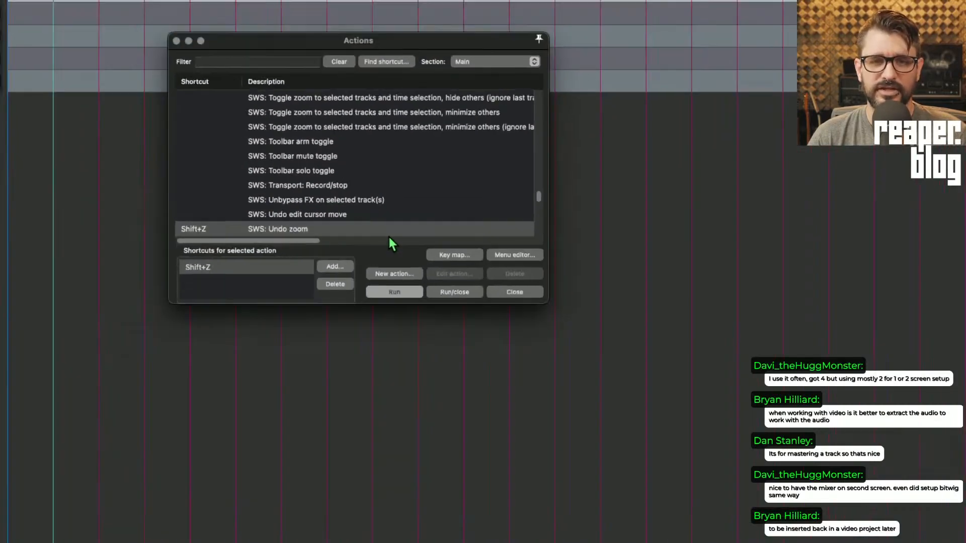
# - Filter the action list for "vertical zoom track" and run "SWS: Vertical zoom to selected tracks" on track 1
pyautogui.write('vertical zoom track')
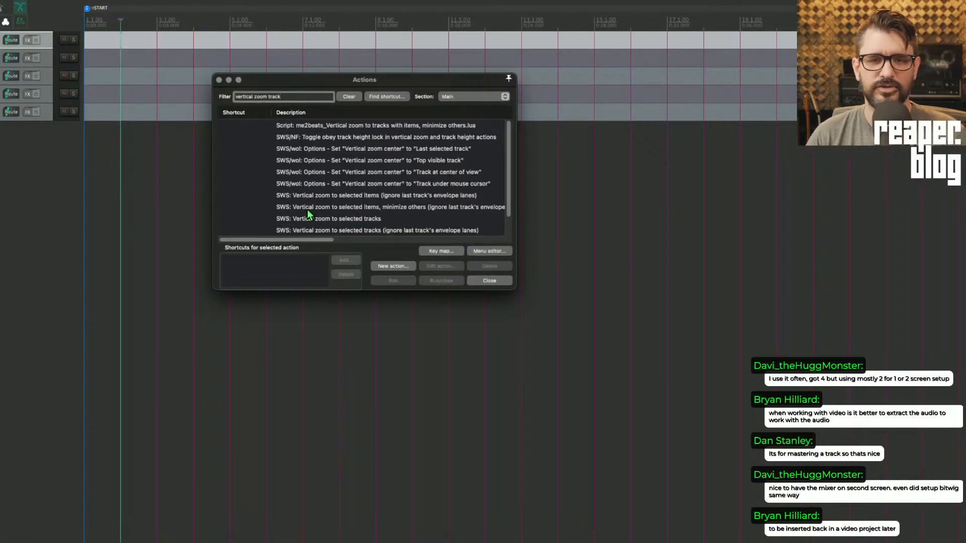
pyautogui.click(312, 219)
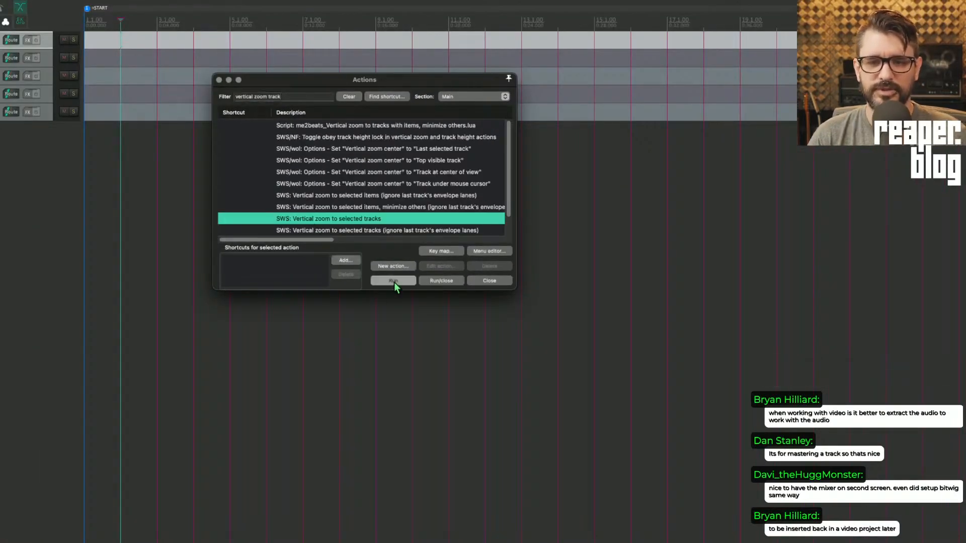
pyautogui.click(394, 281)
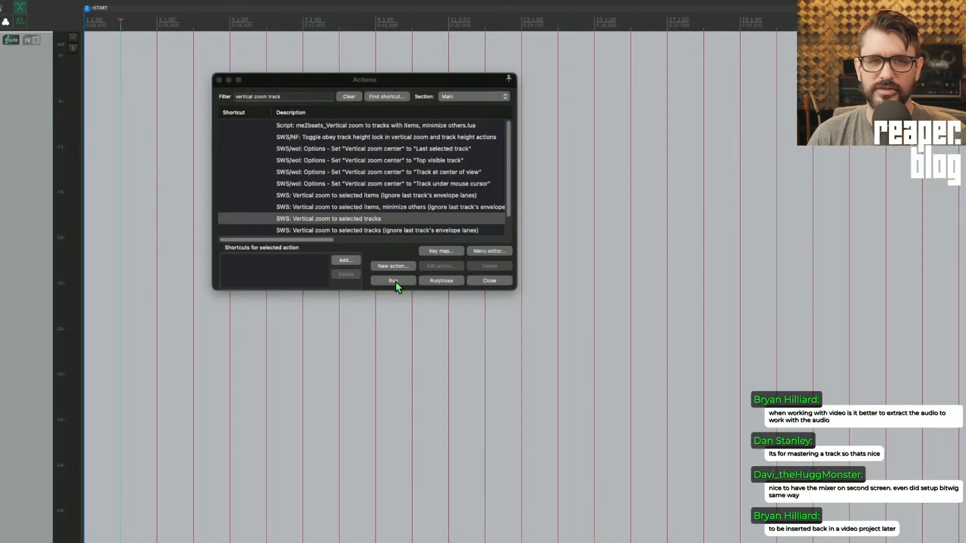
pyautogui.click(396, 281)
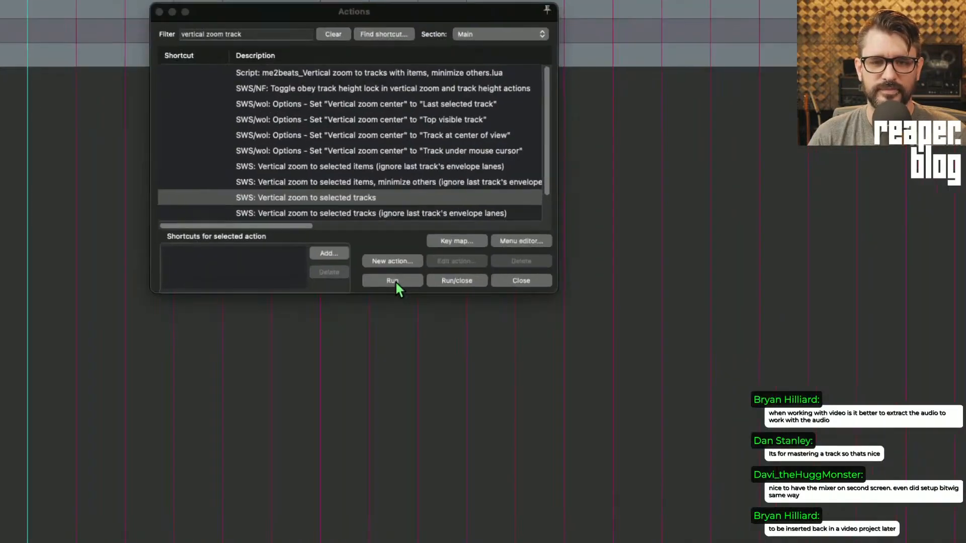
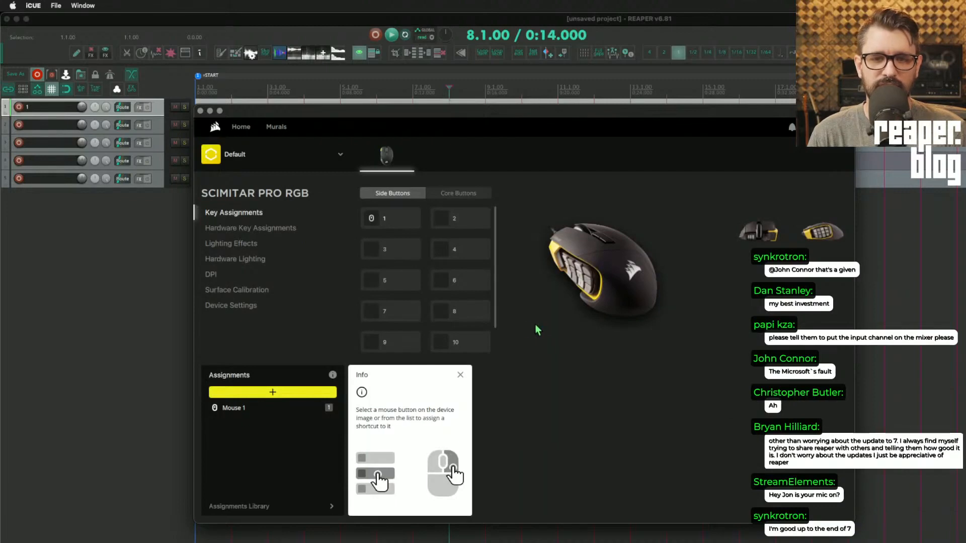
# - In iCUE, look over the mouse's side-button key assignments and switch from the Default profile to the REAPER profile
pyautogui.scroll(-2, 498, 327)
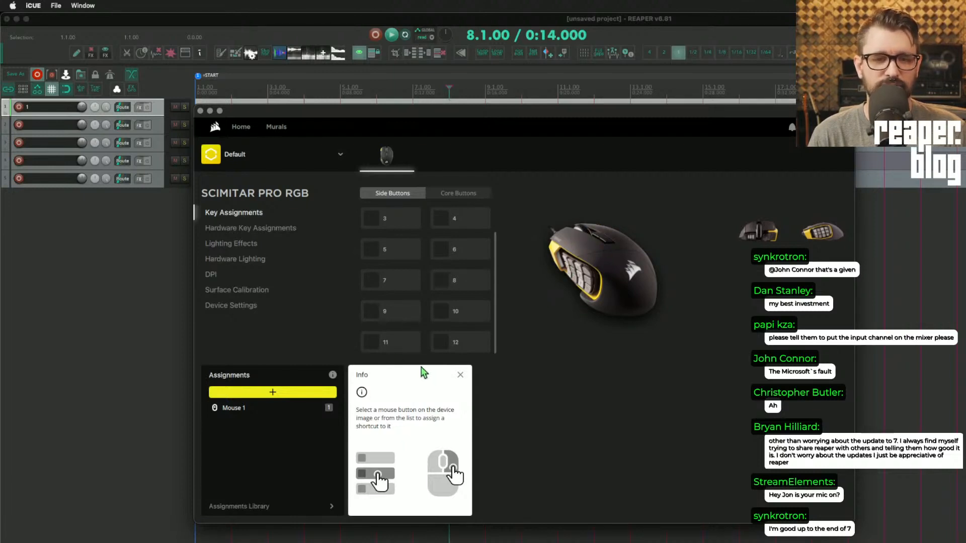
pyautogui.click(276, 229)
pyautogui.click(250, 214)
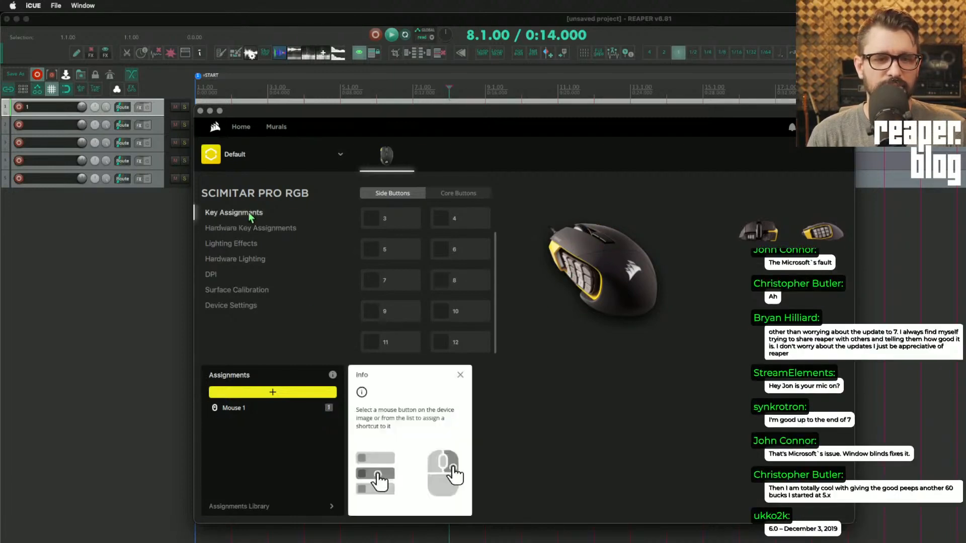
pyautogui.click(246, 157)
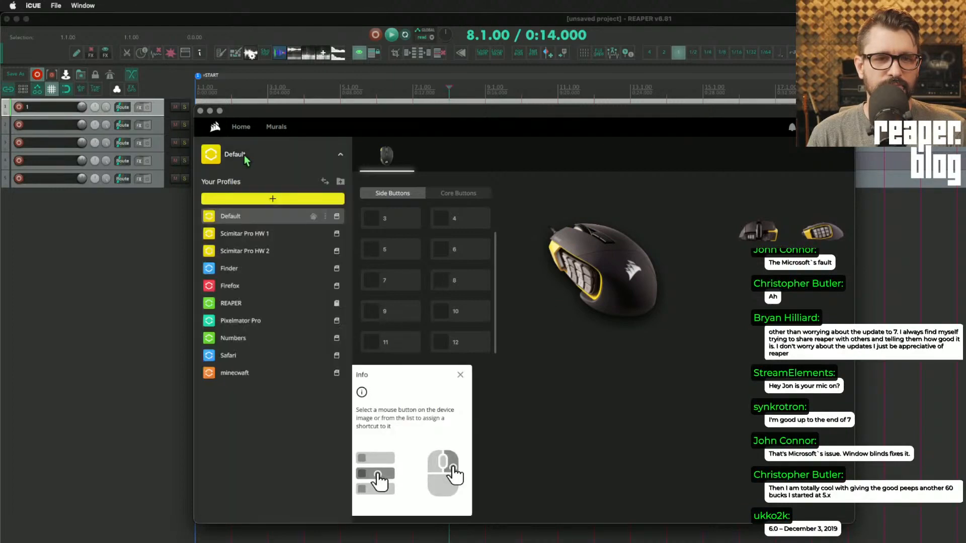
pyautogui.click(258, 306)
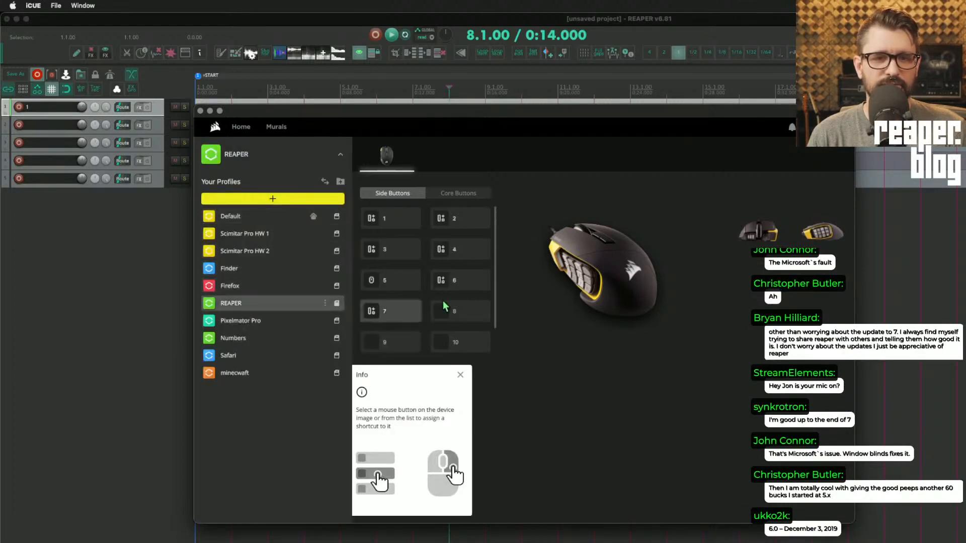
# - Review the keystroke assignments of side buttons 1 to 4 in the REAPER profile
pyautogui.click(414, 223)
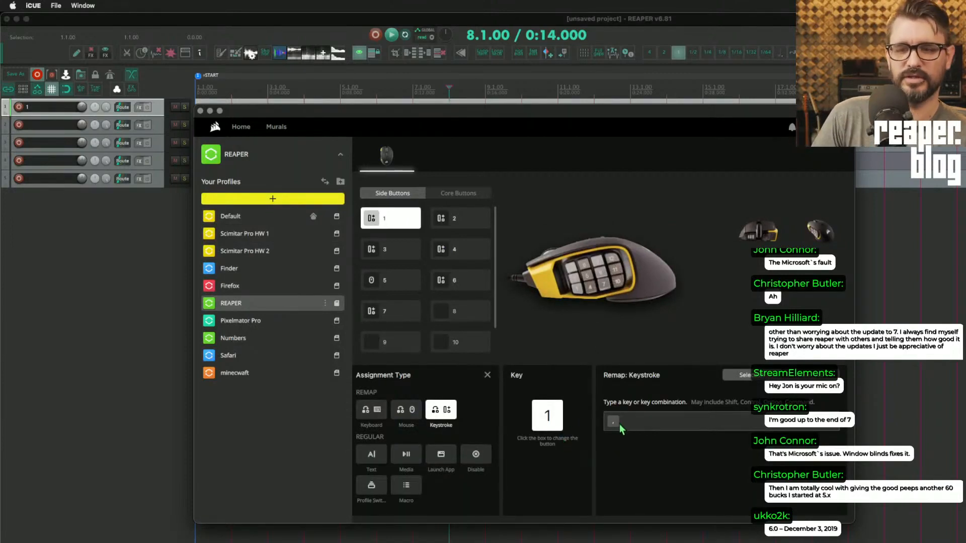
pyautogui.click(470, 226)
pyautogui.click(408, 225)
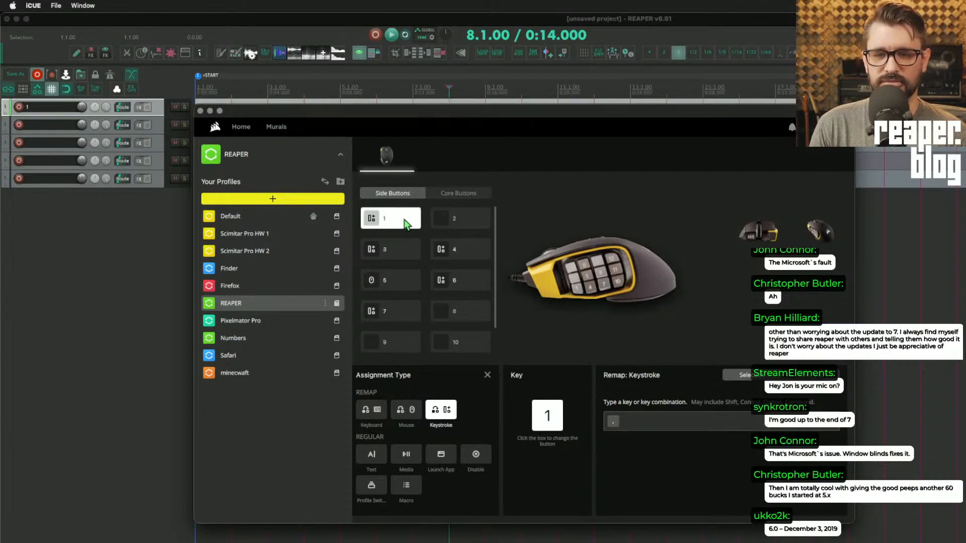
pyautogui.click(469, 225)
pyautogui.click(408, 254)
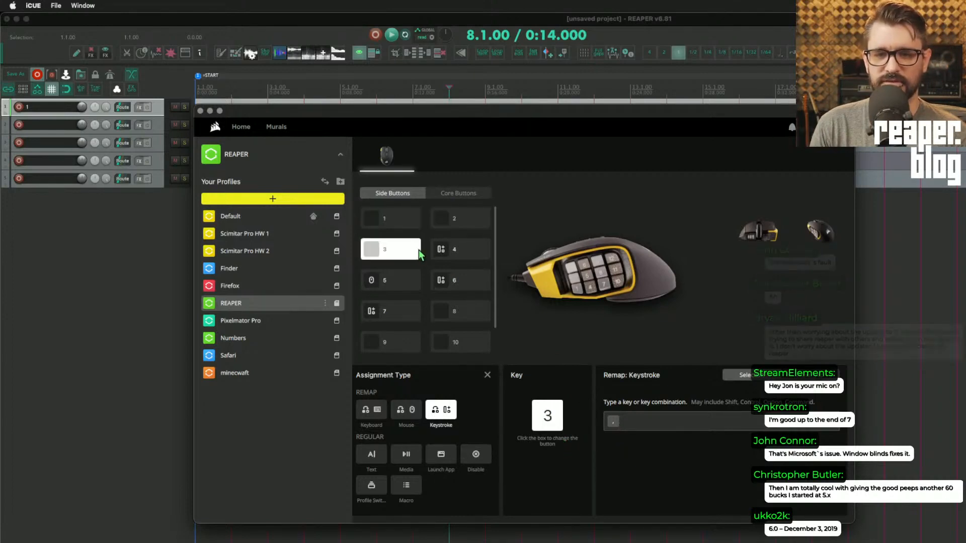
pyautogui.click(472, 257)
pyautogui.click(403, 226)
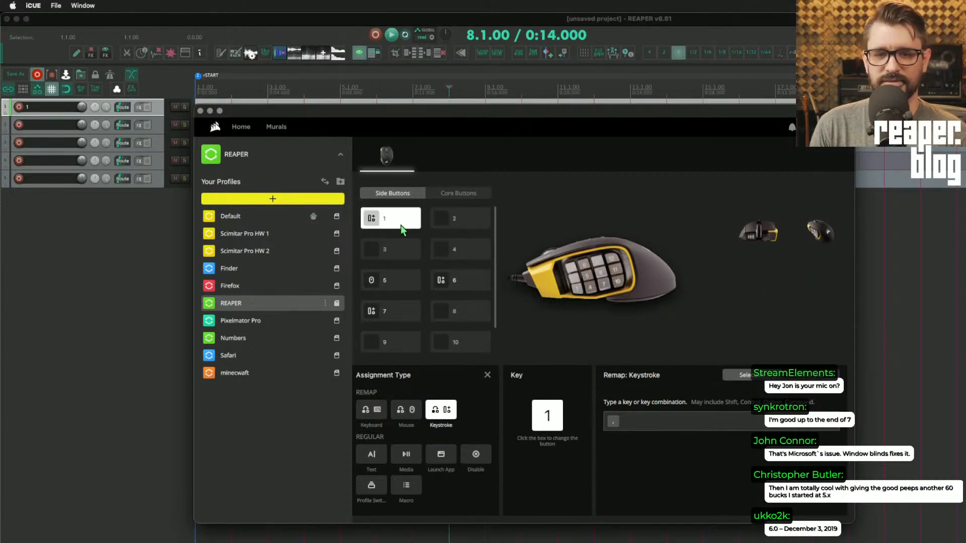
# - Look through the neighbouring Firefox and Pixelmator Pro profiles and return to the REAPER profile
pyautogui.click(287, 293)
pyautogui.click(291, 303)
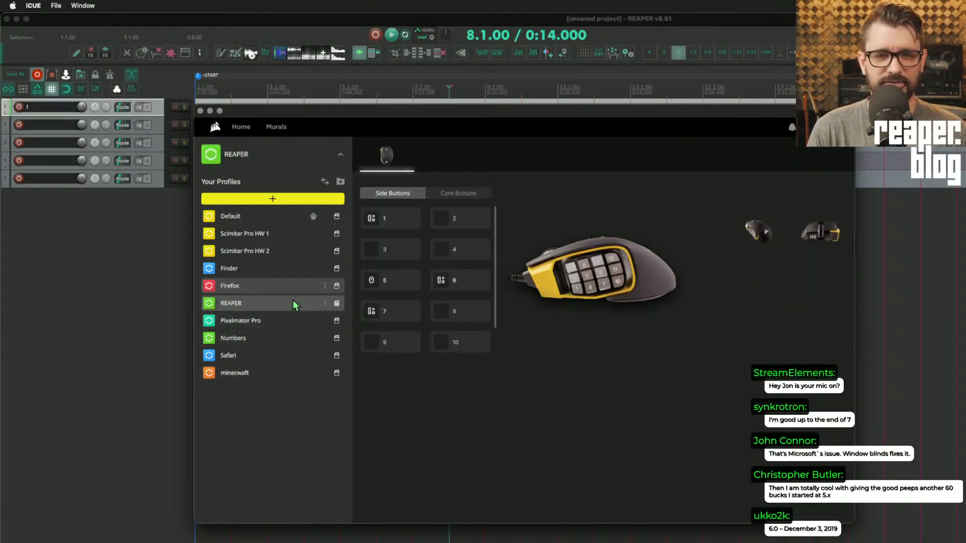
pyautogui.click(298, 321)
pyautogui.click(299, 300)
pyautogui.click(299, 288)
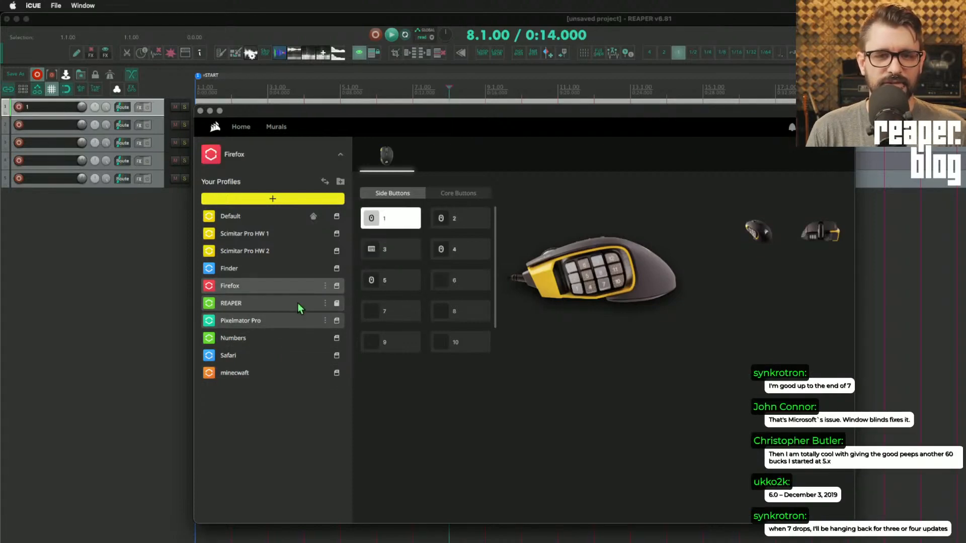
pyautogui.click(298, 305)
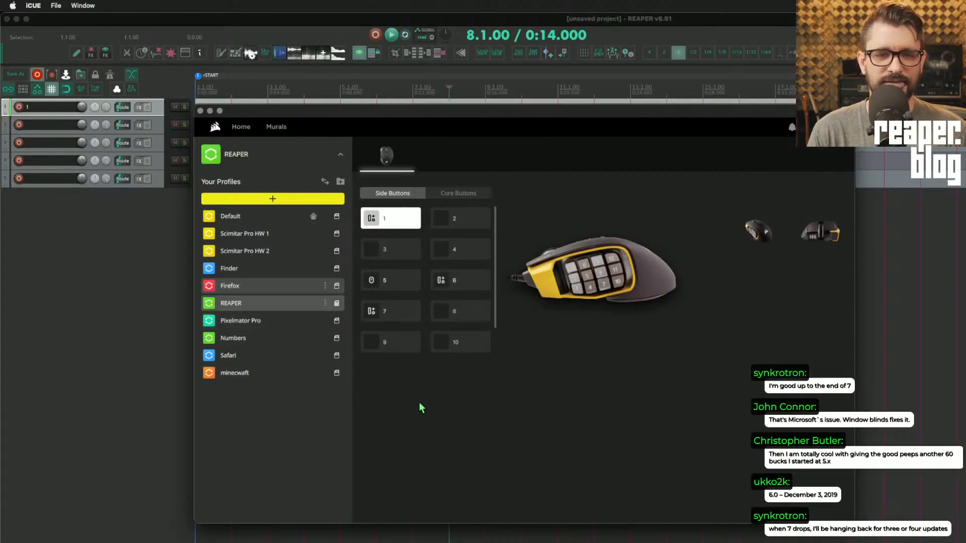
# - Switch to REAPER, select track 4 with the edit cursor at 4.1.00, and find the action assigned to the comma key
pyautogui.click(126, 221)
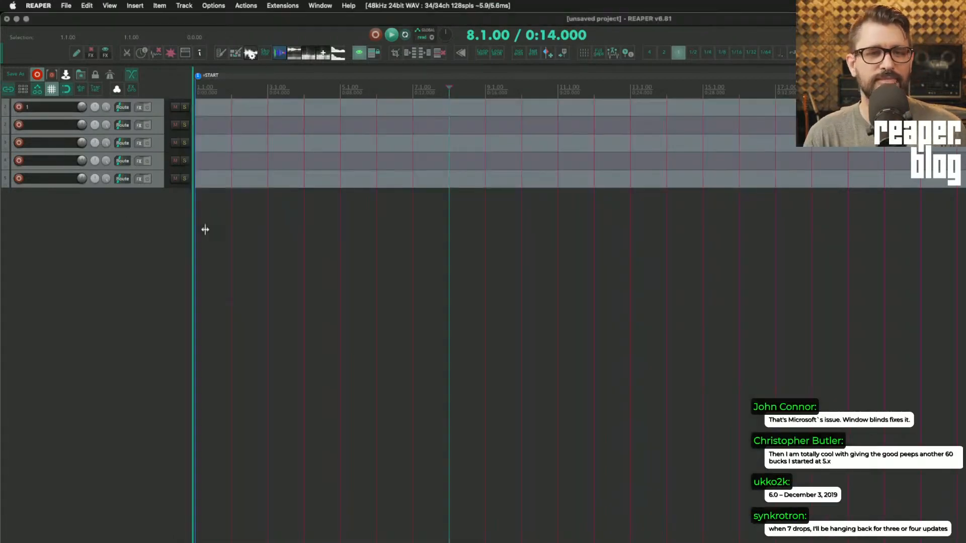
pyautogui.click(304, 160)
pyautogui.hotkey('shift', '/')
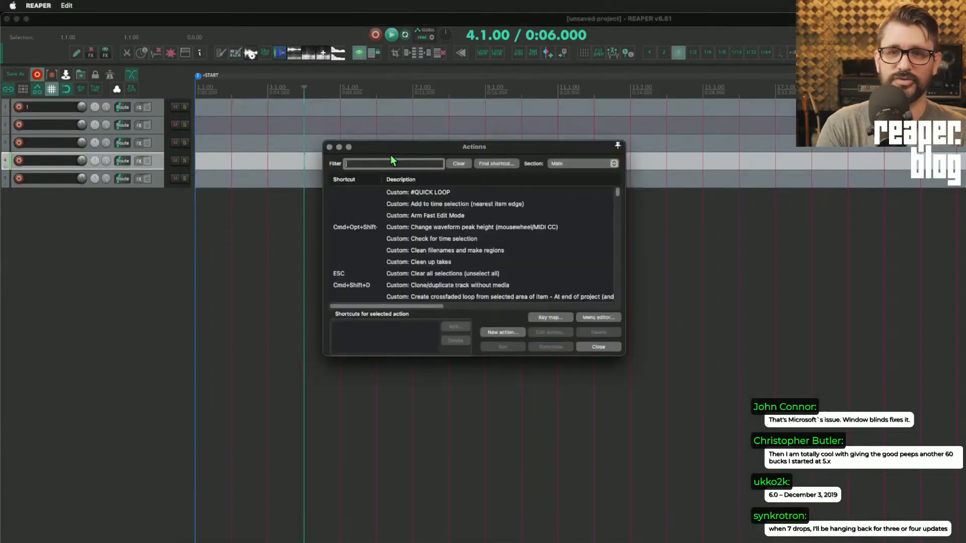
pyautogui.click(486, 164)
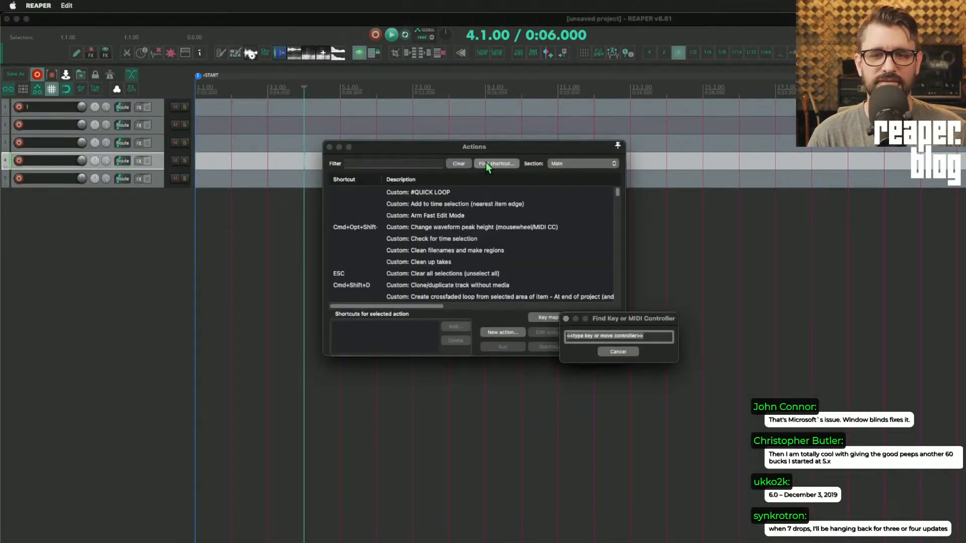
pyautogui.press(',')
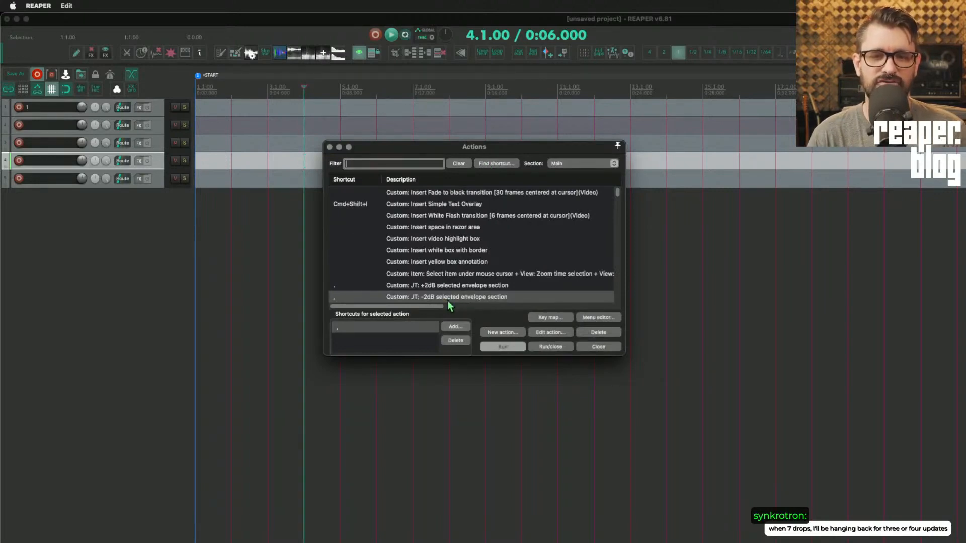
# - Cancel another shortcut lookup and select the action "Custom: JT: +2dB selected envelope section"
pyautogui.click(509, 166)
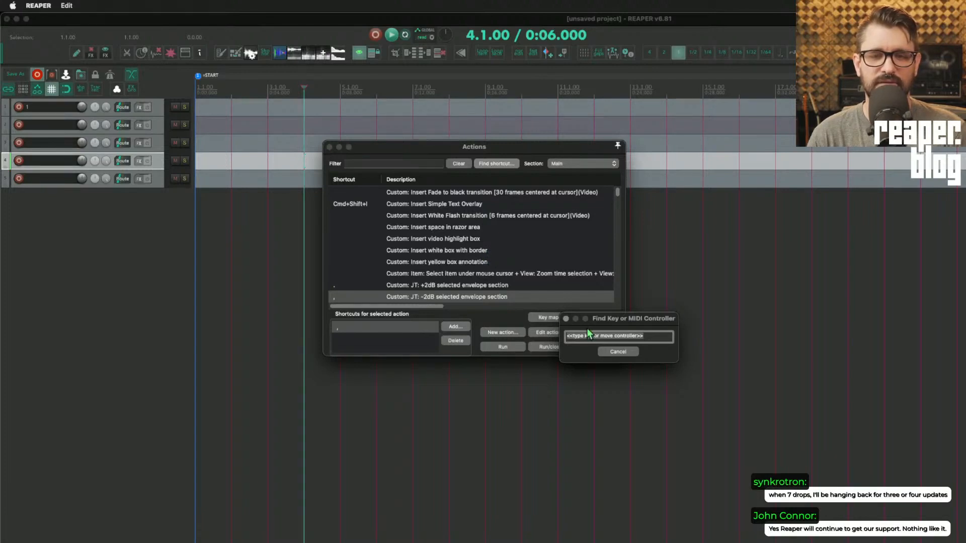
pyautogui.press('Escape')
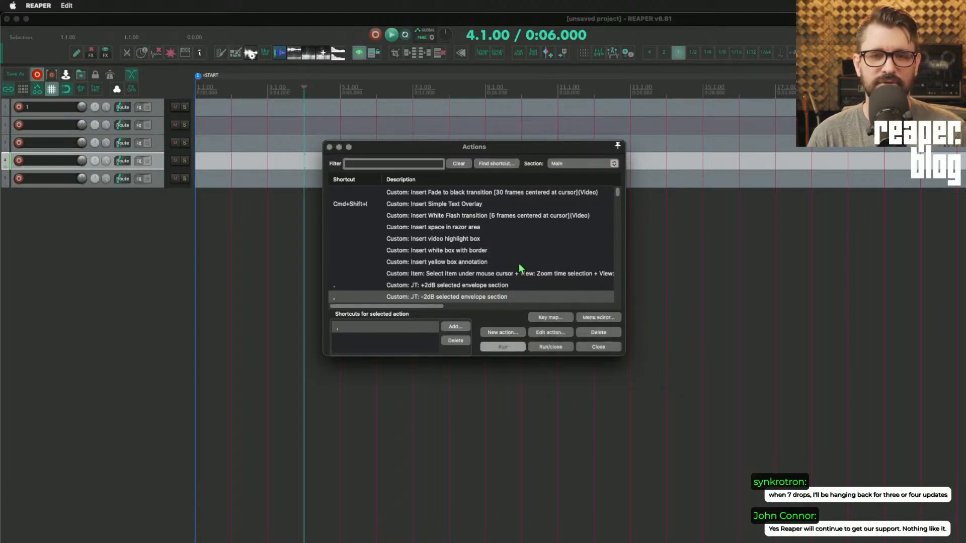
pyautogui.click(487, 285)
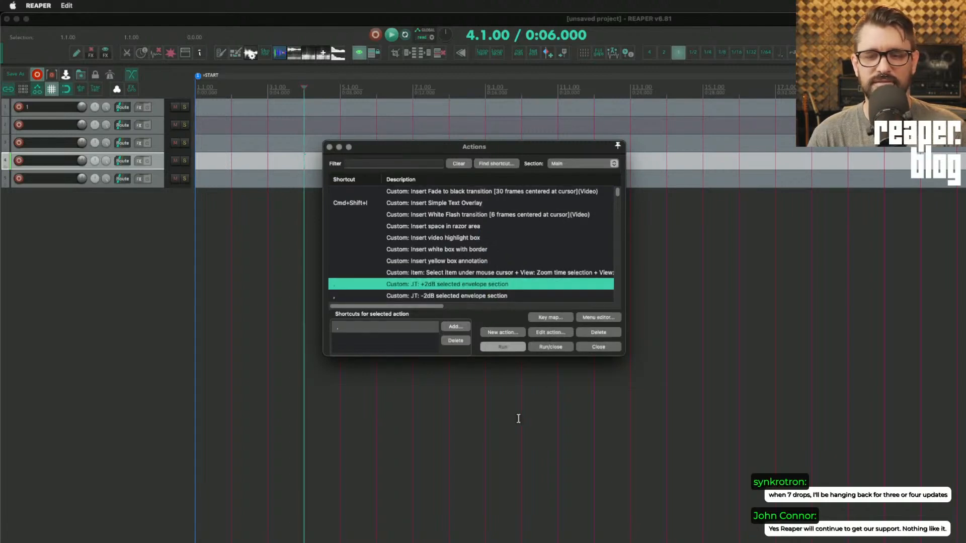
# - Switch to iCUE and assign a Keystroke remap to side button 2 in the REAPER profile
pyautogui.press('super+Tab')
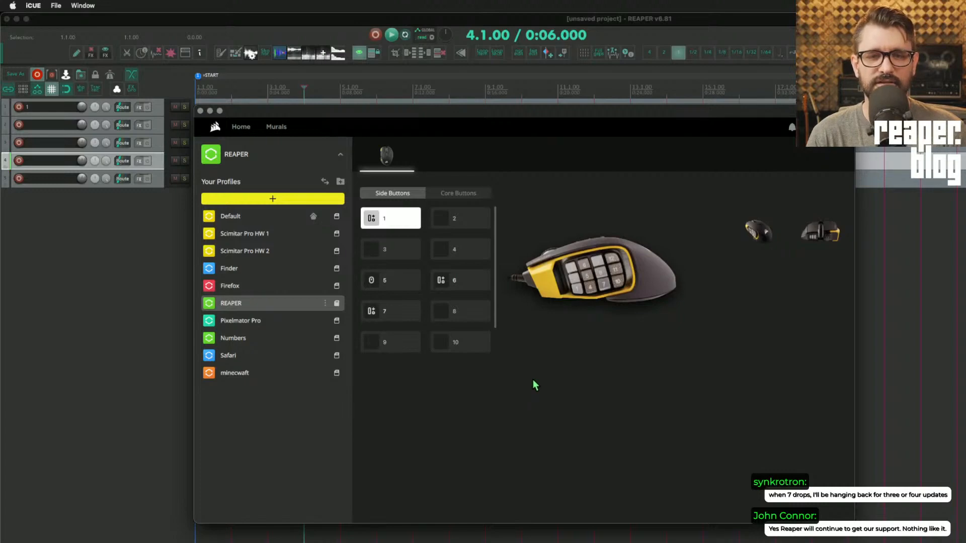
pyautogui.click(449, 221)
pyautogui.rightClick(450, 224)
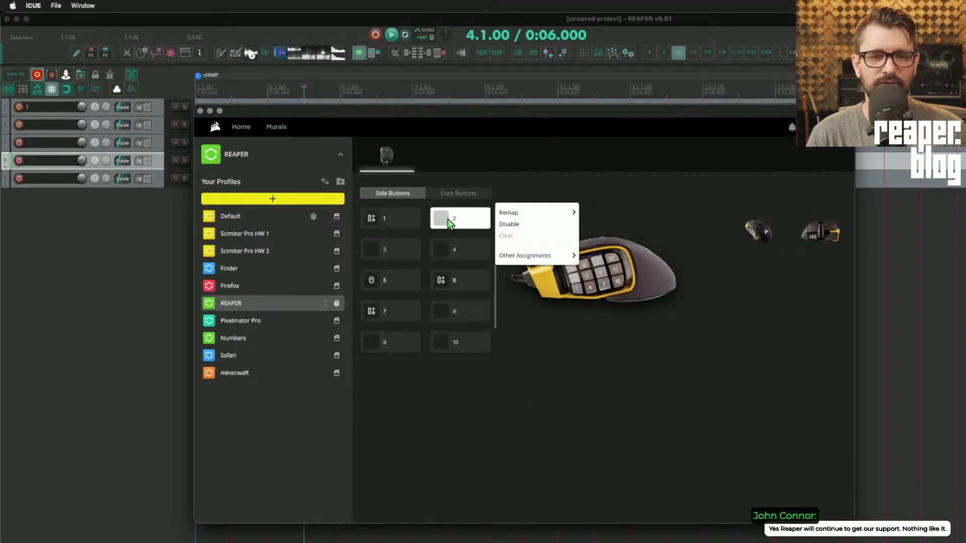
pyautogui.moveTo(550, 214)
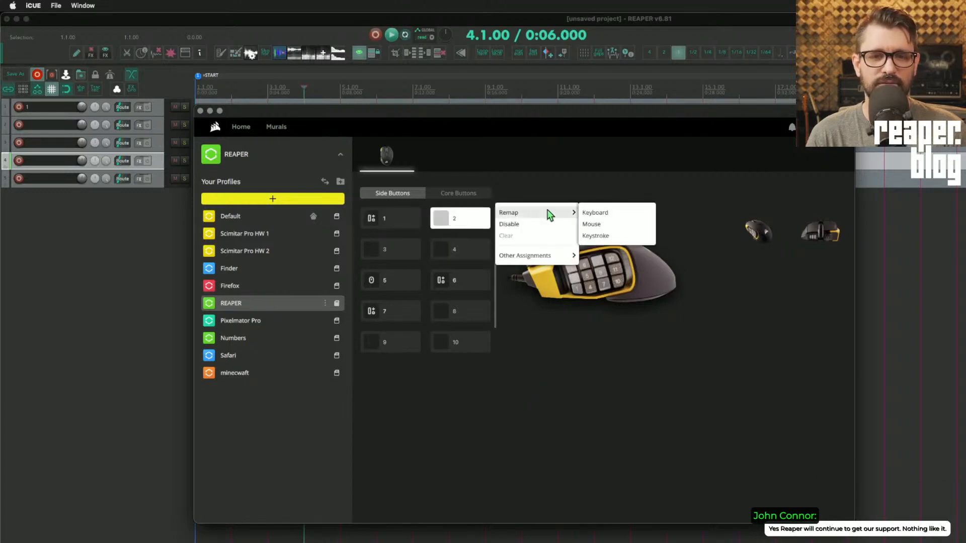
pyautogui.click(612, 212)
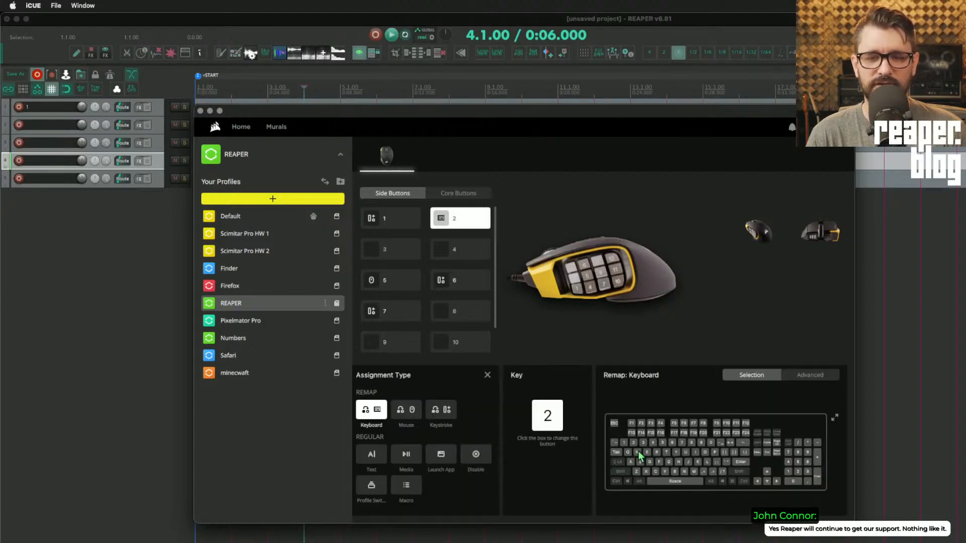
pyautogui.click(440, 410)
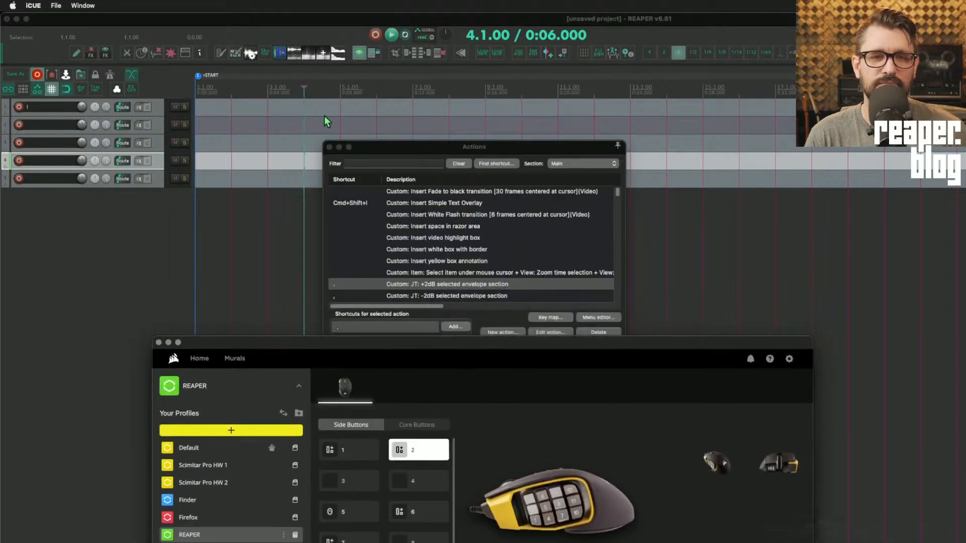
# - Switch back to REAPER and enlarge the height of track 1
pyautogui.click(323, 116)
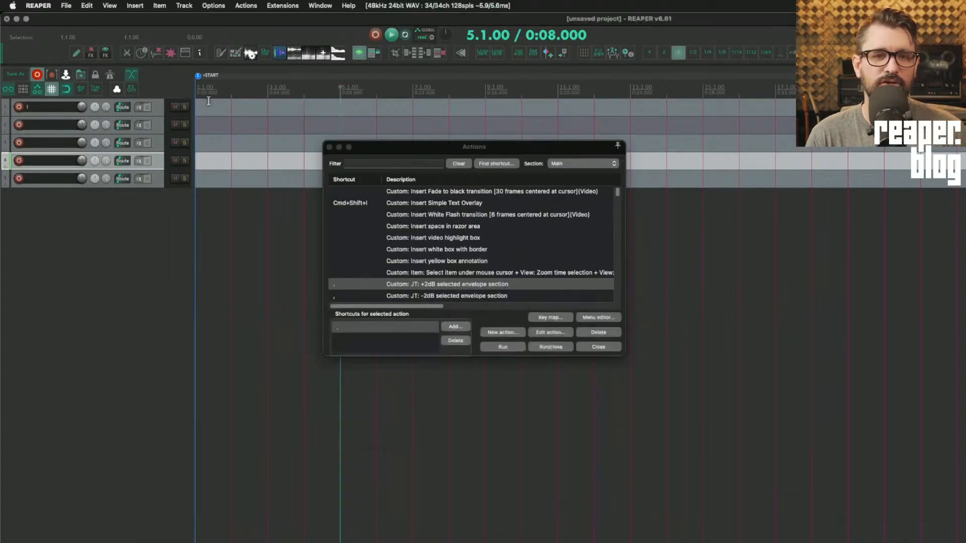
pyautogui.click(161, 114)
pyautogui.moveTo(161, 115); pyautogui.dragTo(161, 254)
# - Move the Actions window below the tracks and draw an empty MIDI item on track 1 starting at 5.1.00
pyautogui.moveTo(409, 147); pyautogui.dragTo(356, 382)
pyautogui.click(381, 154)
pyautogui.moveTo(340, 161); pyautogui.dragTo(837, 200)
pyautogui.click(586, 172)
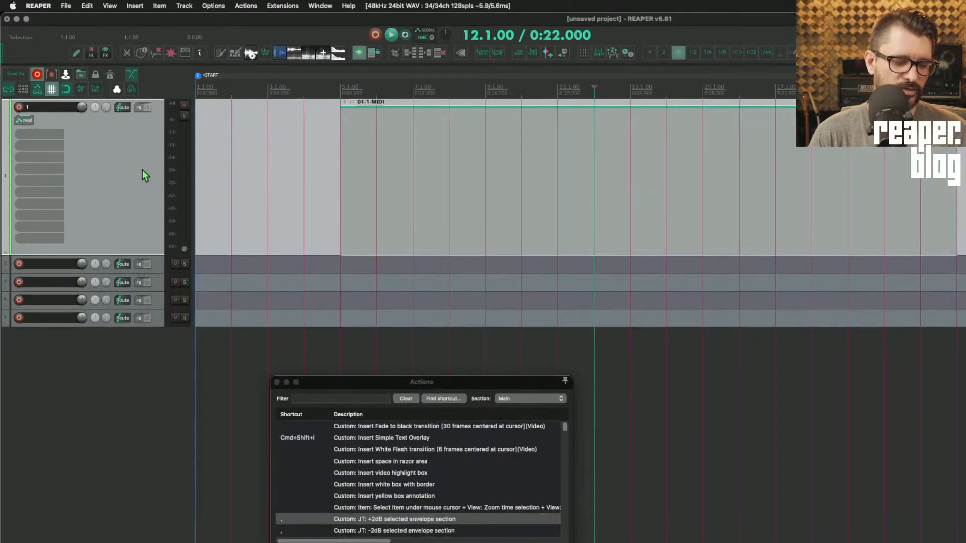
# - Show track 1's volume envelope and make a time selection over it from 5.1.00 to 18.1.00
pyautogui.press('v')
pyautogui.moveTo(359, 327); pyautogui.dragTo(804, 327)
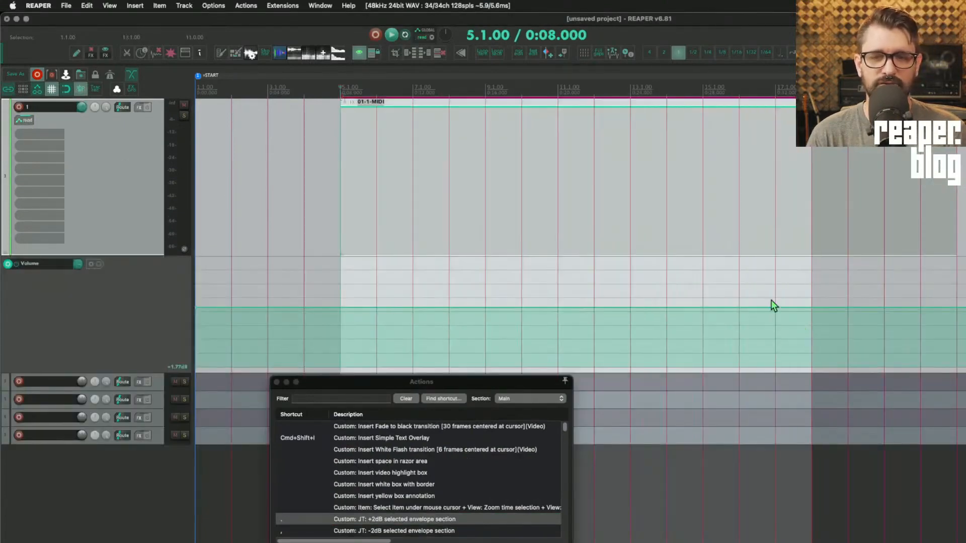
# - Lower the time-selected section of the volume envelope by 2 dB four times and shrink all tracks to minimum height
pyautogui.press(',')
pyautogui.press(',')
pyautogui.press(',')
pyautogui.press(',')
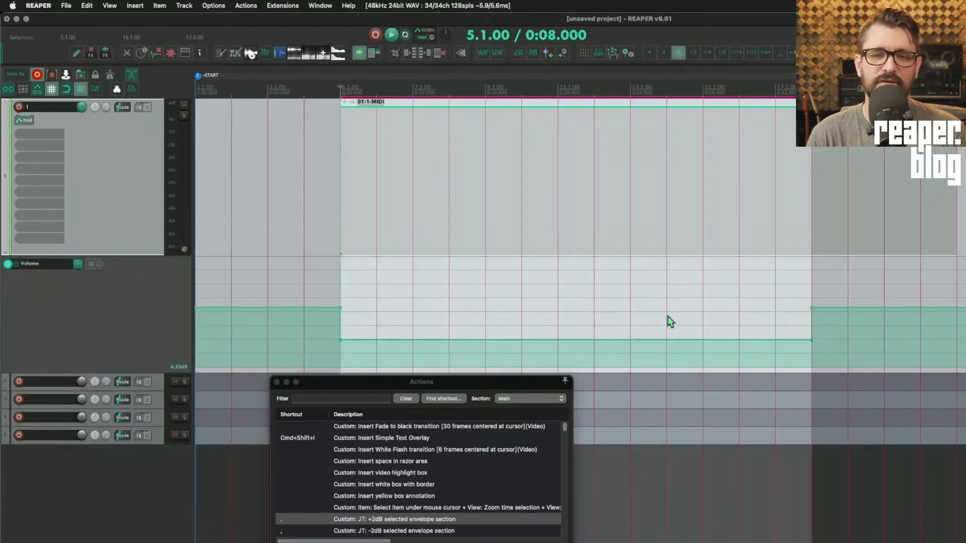
pyautogui.press('`')
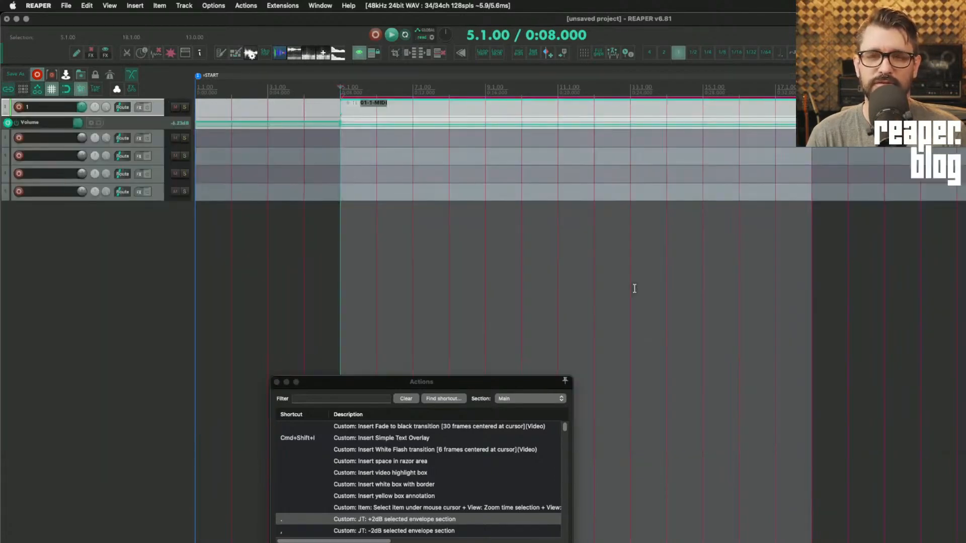
# - Enlarge track 1 and its volume envelope lane and move the Actions window clear of the envelope
pyautogui.press('`')
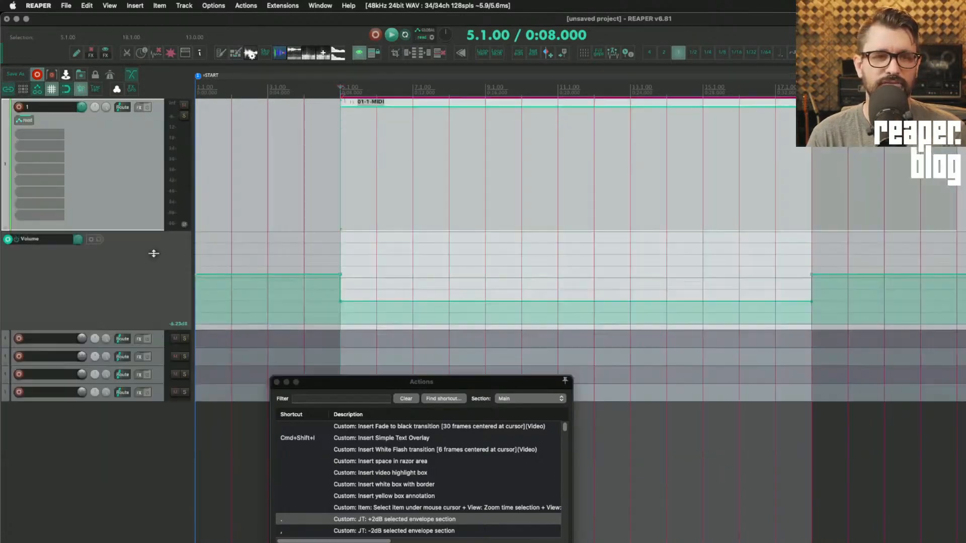
pyautogui.moveTo(429, 382); pyautogui.dragTo(345, 425)
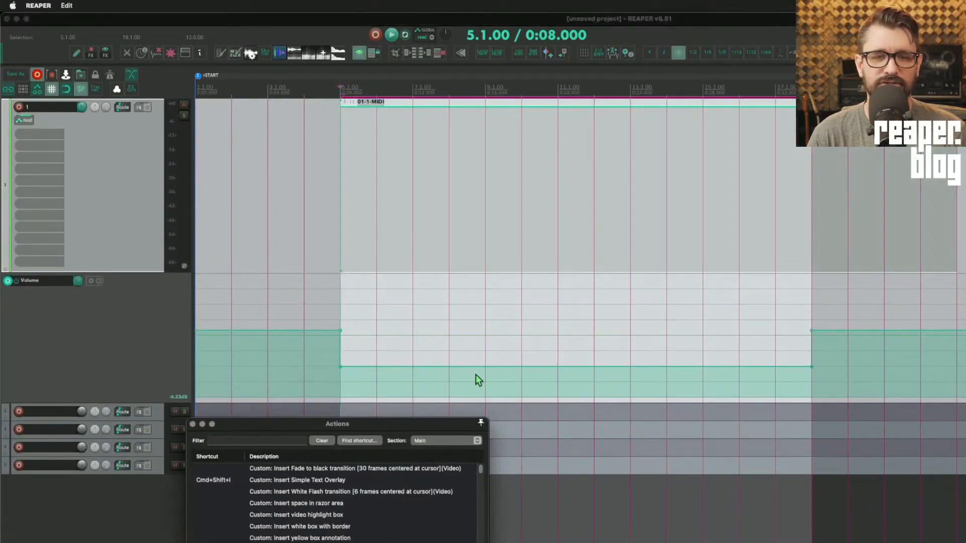
# - Switch to iCUE, assign the "." keystroke to mouse side button 2 in the REAPER profile, and return to REAPER
pyautogui.press('super+Tab')
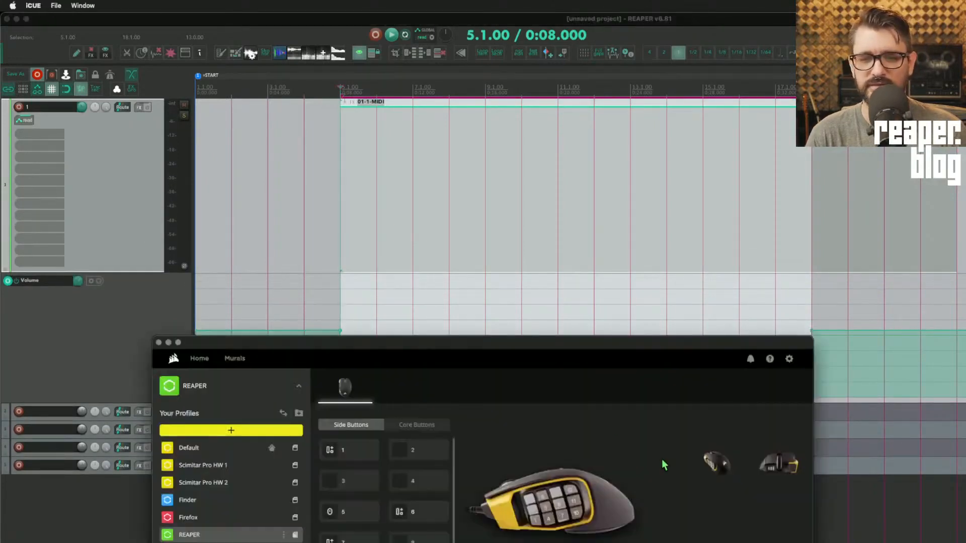
pyautogui.moveTo(517, 343); pyautogui.dragTo(603, 190)
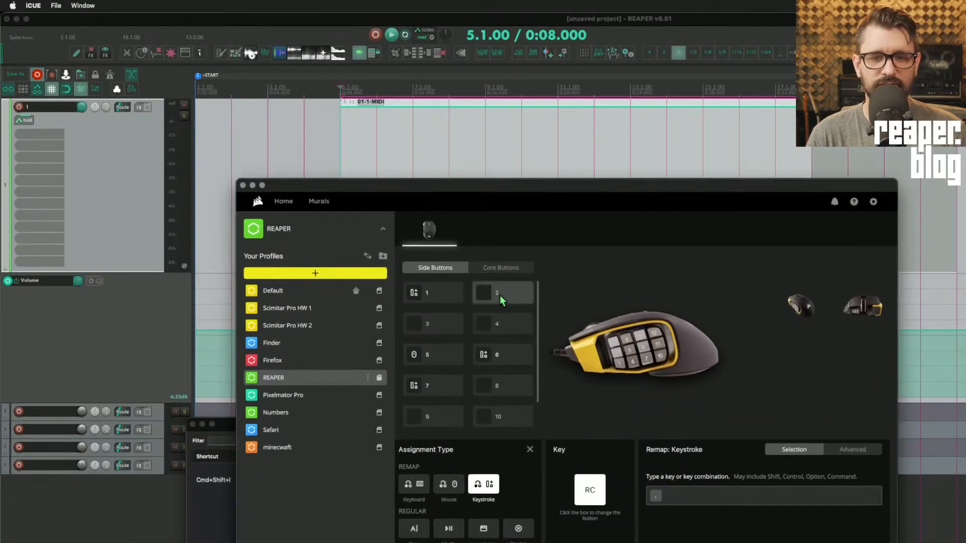
pyautogui.click(499, 295)
pyautogui.click(221, 352)
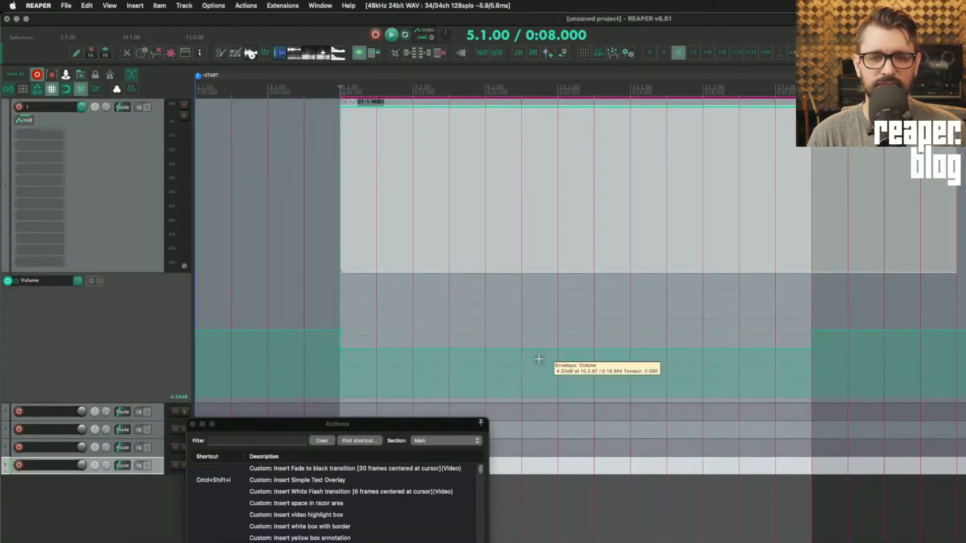
# - Raise the time-selected section of track 1's volume envelope in 2 dB steps to +5.77 dB and bring it back down to -0.23 dB
pyautogui.moveTo(539, 369); pyautogui.dragTo(526, 280)
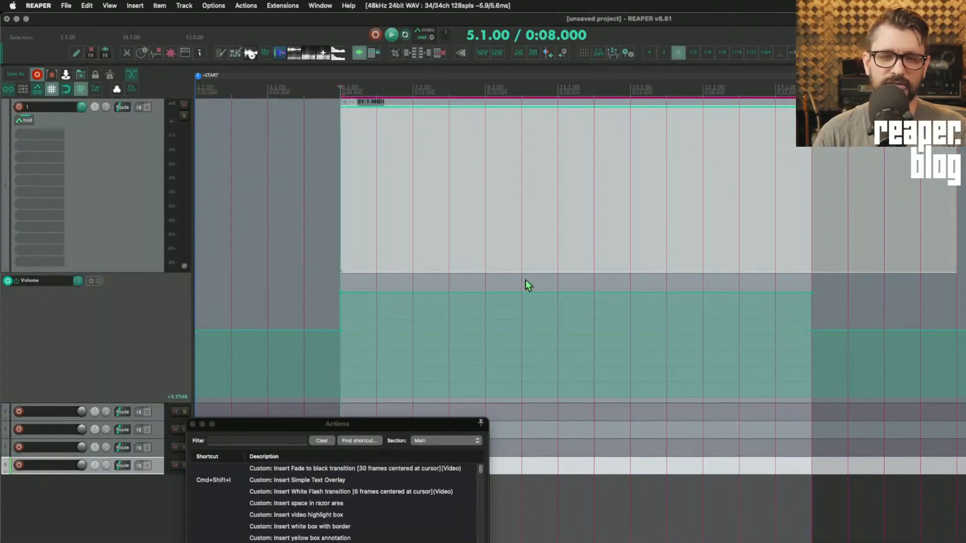
pyautogui.scroll(-6, 527, 292)
pyautogui.scroll(-2, 427, 240)
pyautogui.scroll(1, 423, 239)
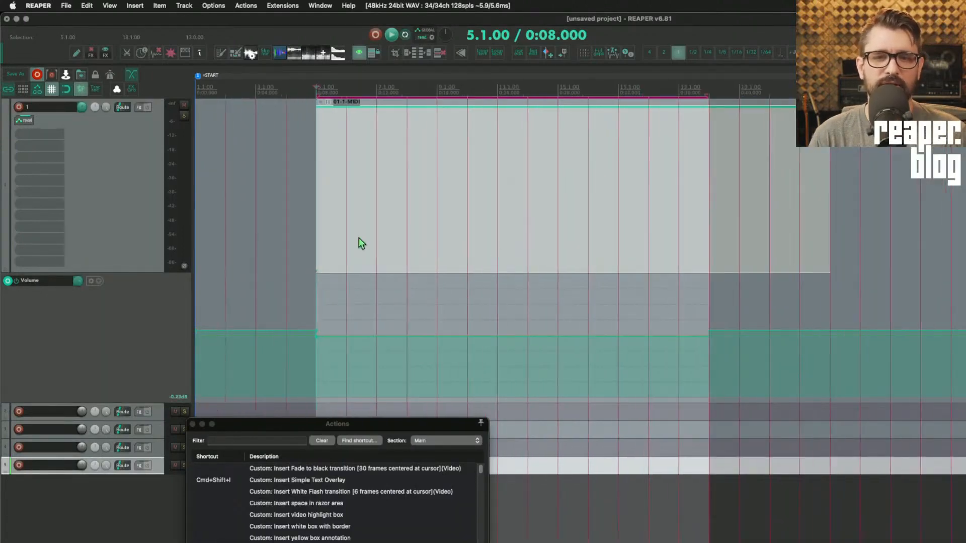
# - Switch to iCUE, show the Scimitar Pro RGB key assignments, look through the assignment list, and return to REAPER
pyautogui.press('super+Tab')
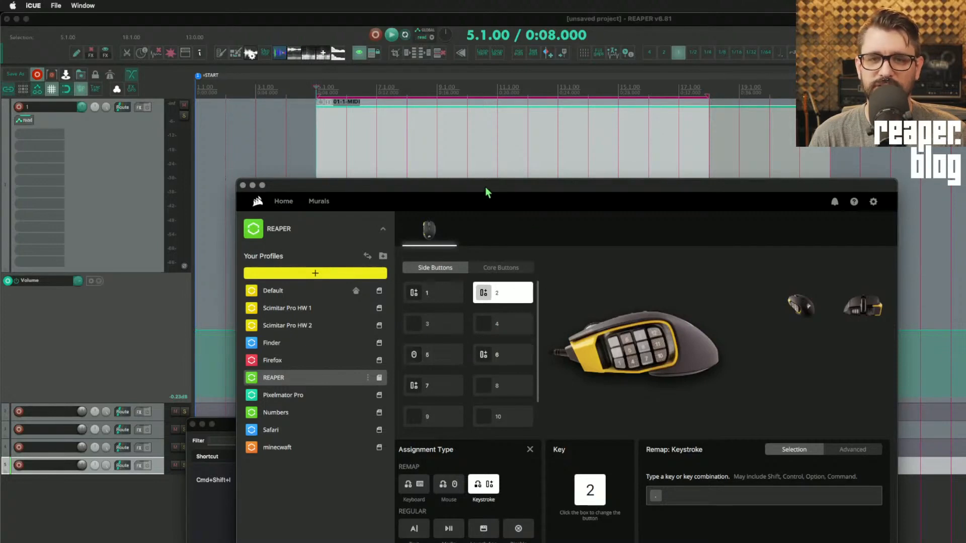
pyautogui.moveTo(486, 192); pyautogui.dragTo(431, 132)
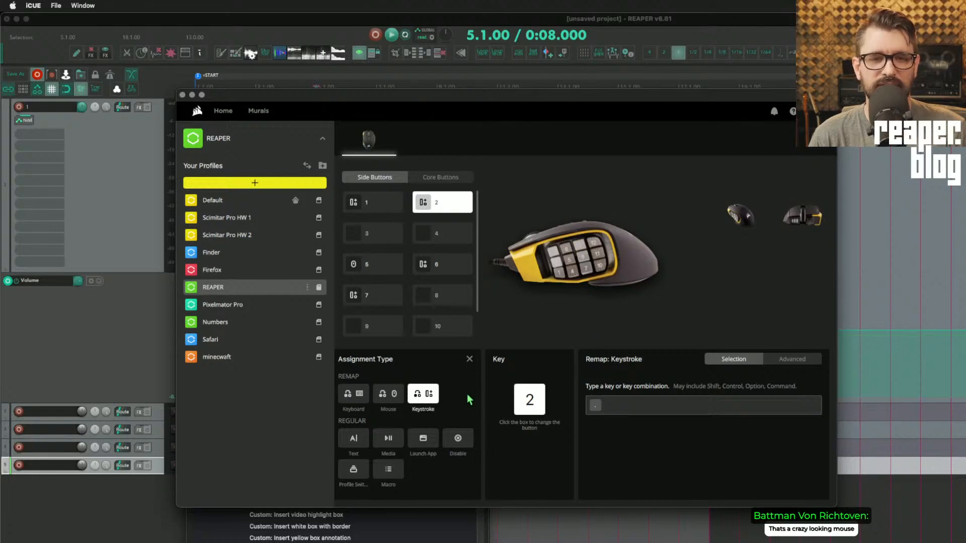
pyautogui.click(322, 139)
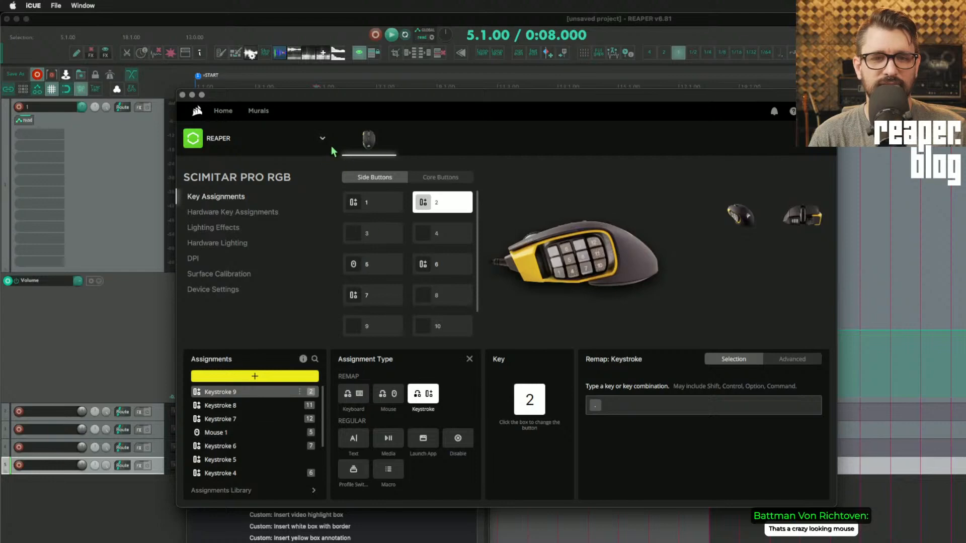
pyautogui.click(323, 139)
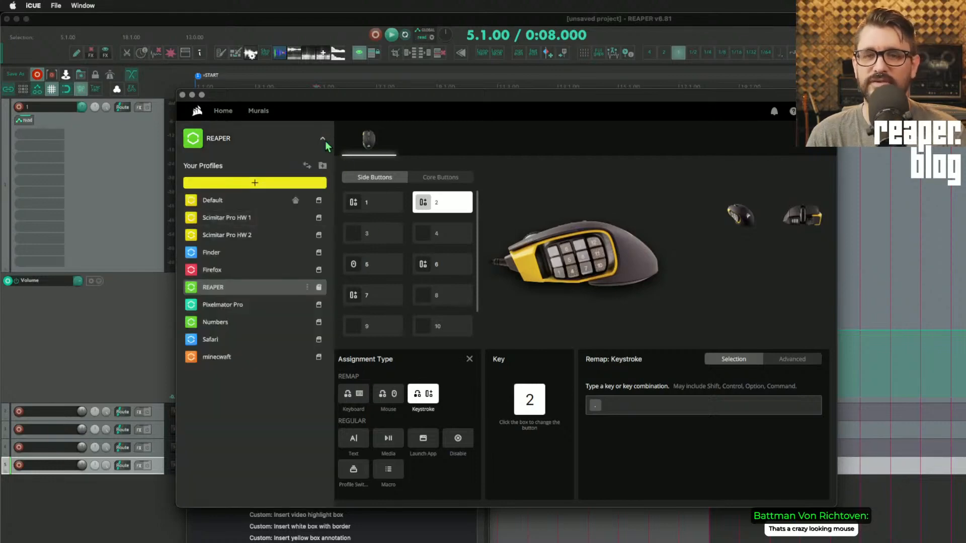
pyautogui.click(322, 139)
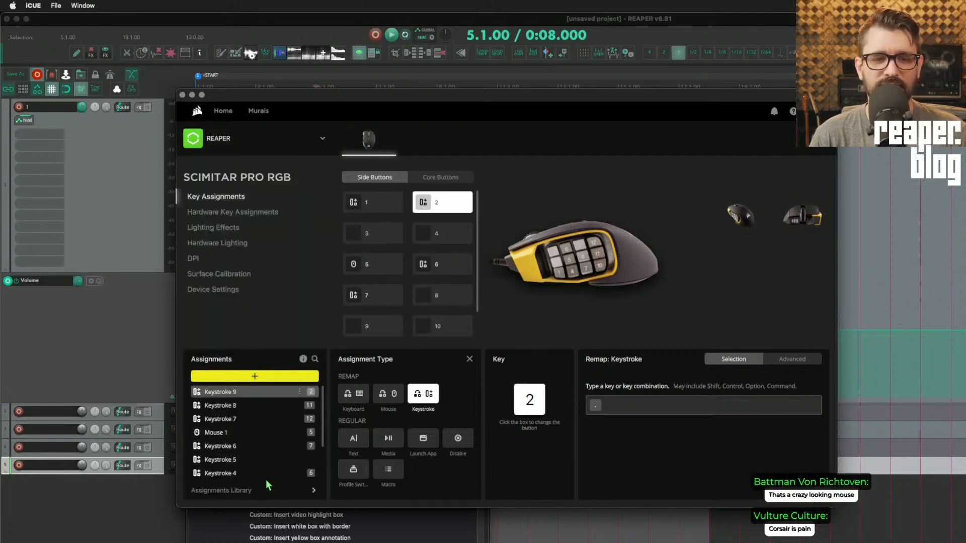
pyautogui.scroll(-1, 276, 420)
pyautogui.scroll(-3, 278, 420)
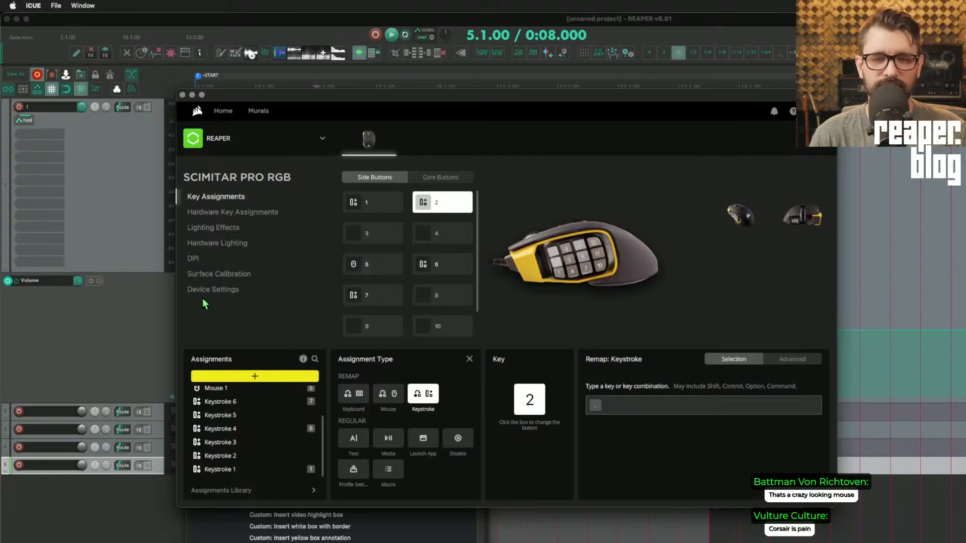
pyautogui.click(167, 343)
# - Try speeding up the time-selected part of track 1's MIDI item to a rate of 2.000 and undo it
pyautogui.click(516, 206)
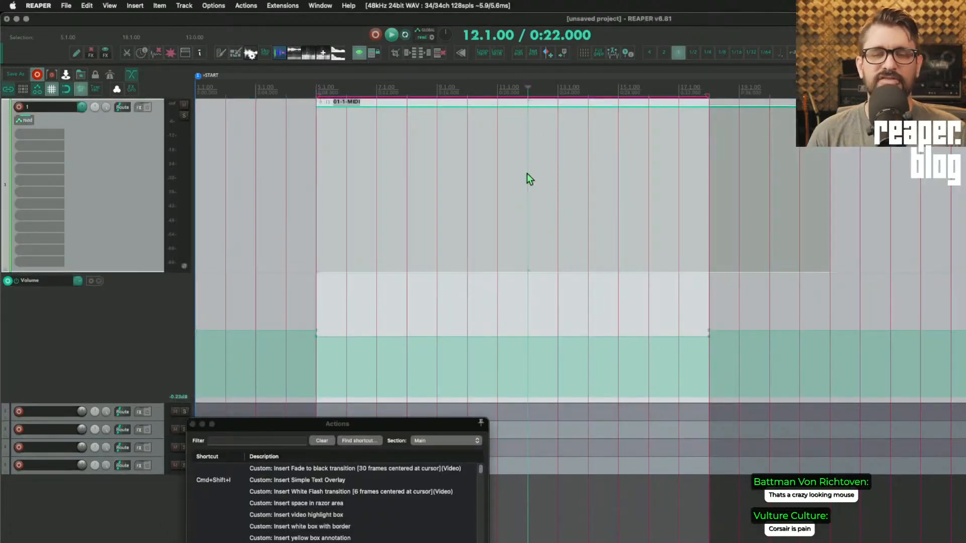
pyautogui.press('super+shift+x')
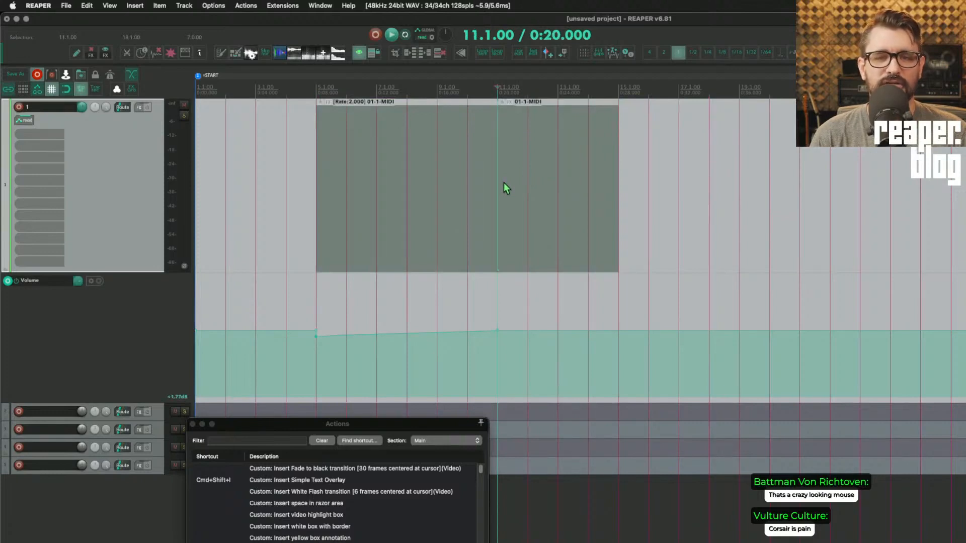
pyautogui.press('super+z')
# - Time-select 9.1.00 to 14.1.00 over track 1's MIDI item, speed that section up to a rate of 2.000, and select the sped-up piece
pyautogui.moveTo(447, 180); pyautogui.dragTo(603, 188)
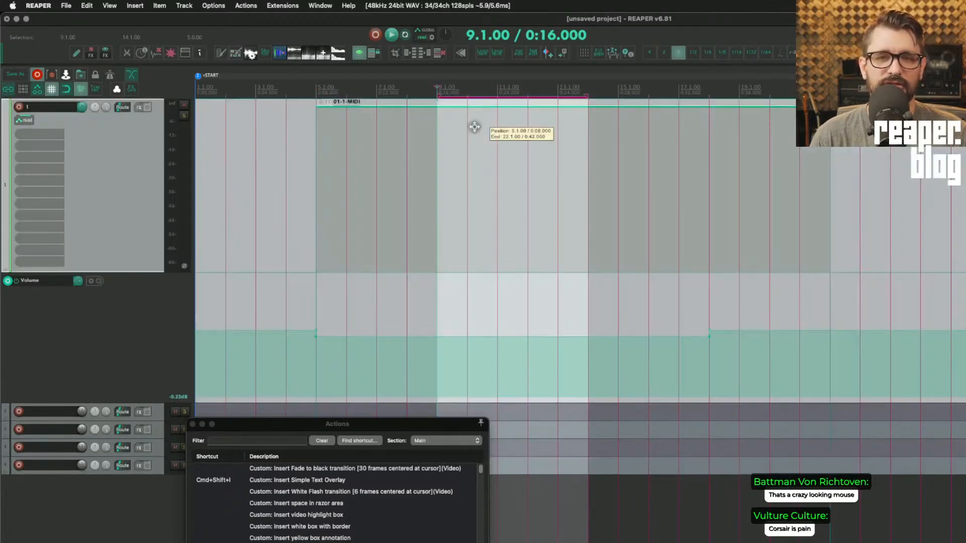
pyautogui.click(470, 127)
pyautogui.hotkey('shift', 's')
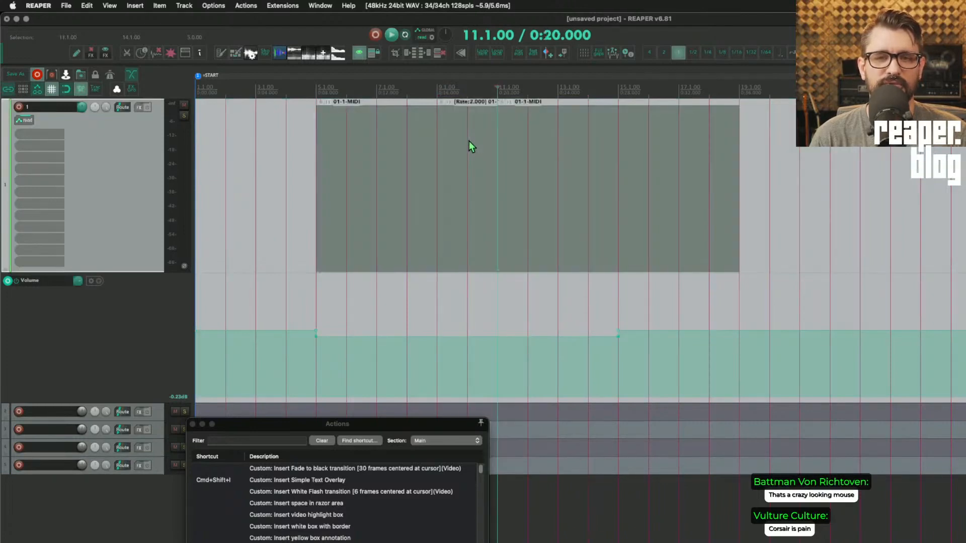
pyautogui.click(469, 141)
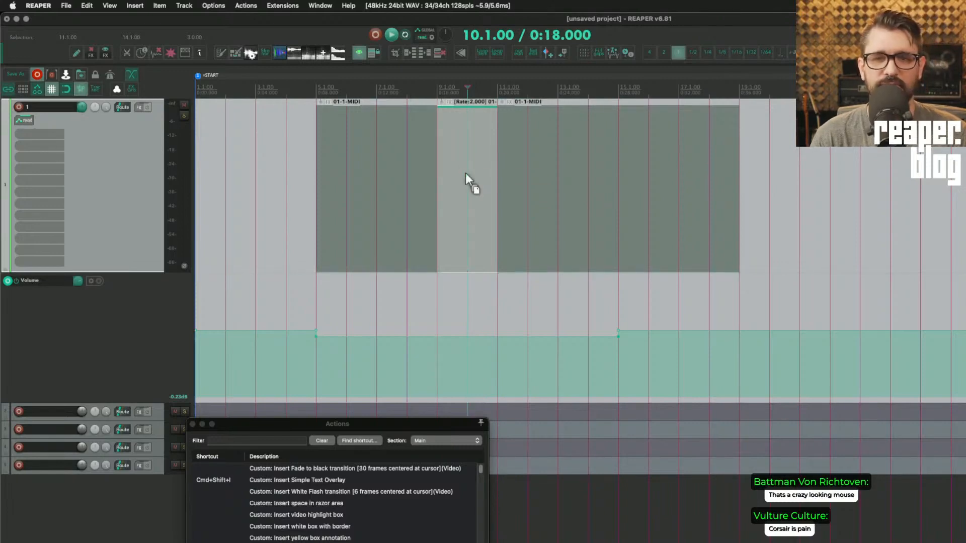
pyautogui.click(507, 177)
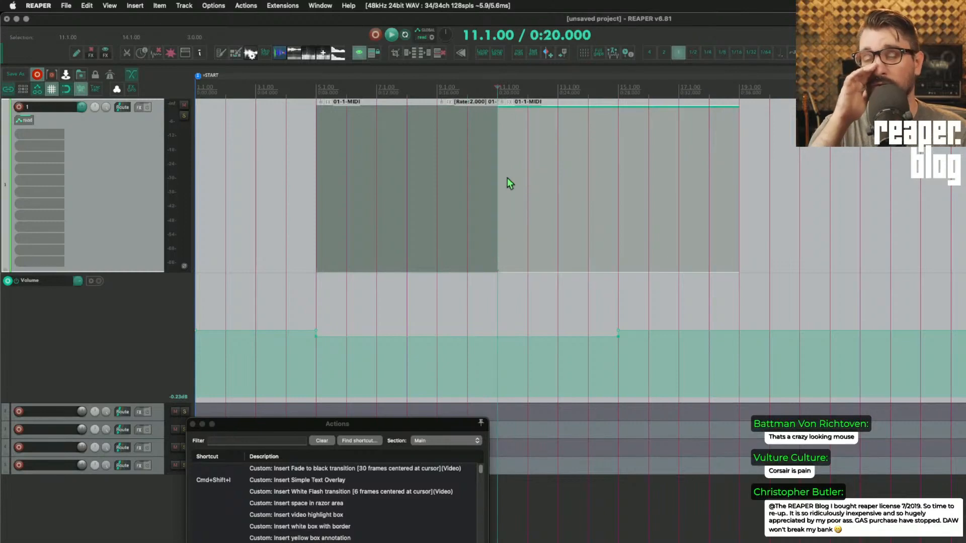
pyautogui.click(478, 219)
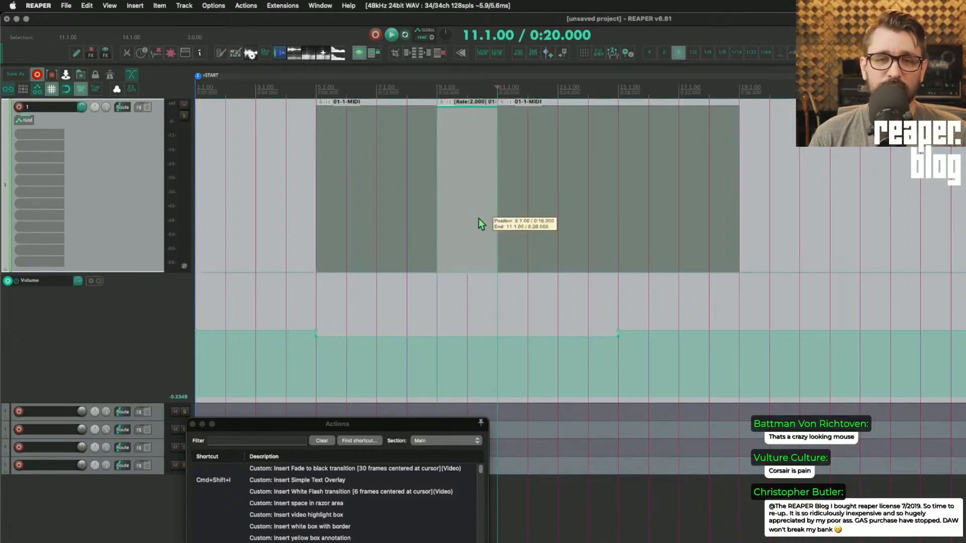
# - Switch to iCUE, add an empty new assignment, and review the Keystroke 9, Keystroke 8, Mouse 1 and Keystroke 6 assignments
pyautogui.scroll(3, 530, 237)
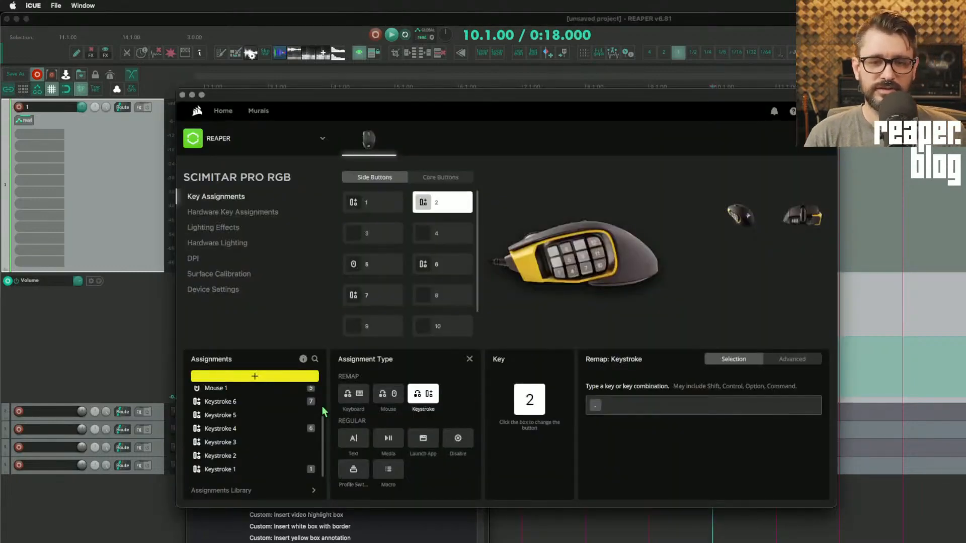
pyautogui.click(262, 382)
pyautogui.click(264, 402)
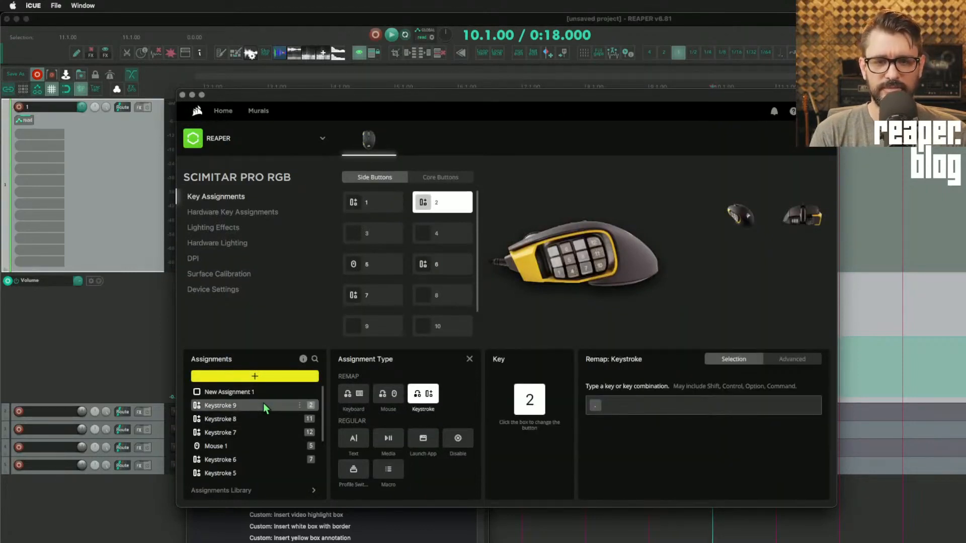
pyautogui.click(267, 419)
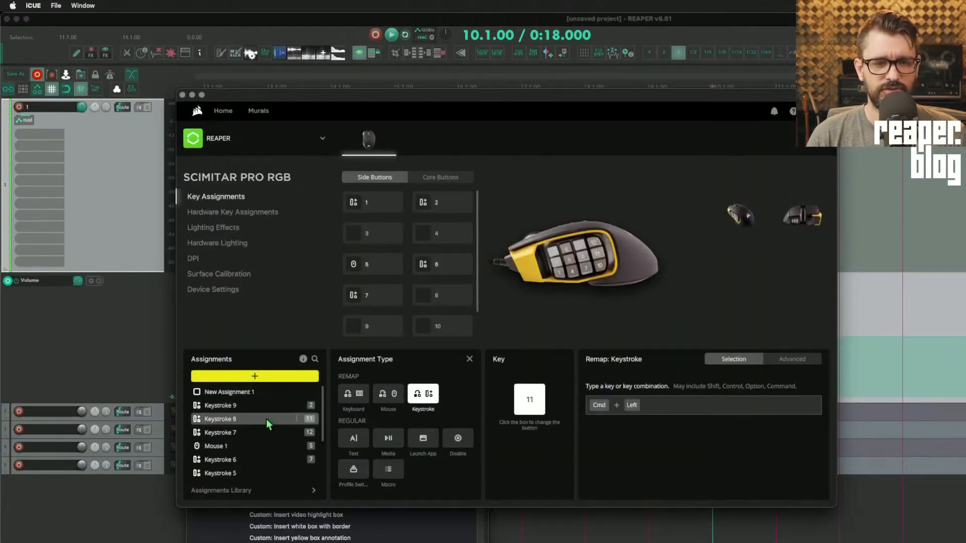
pyautogui.click(263, 446)
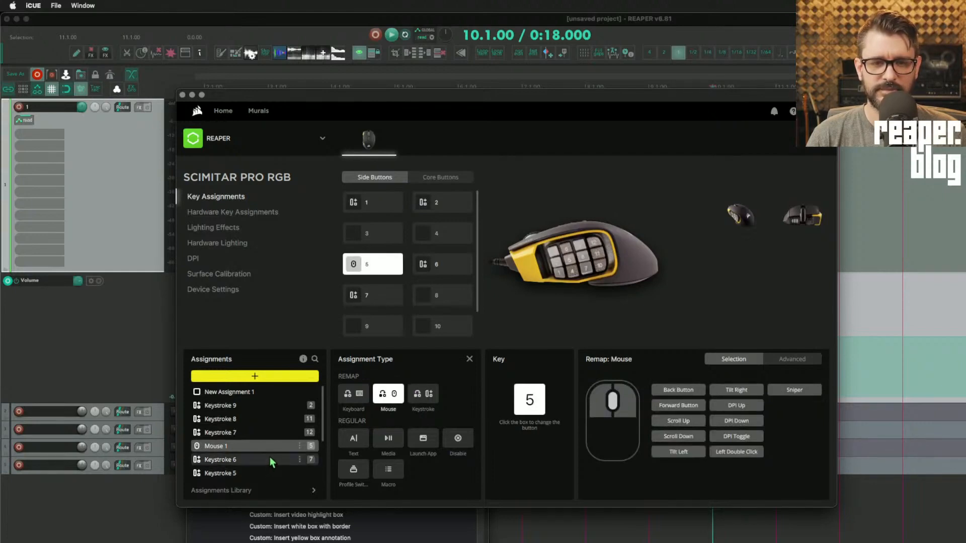
pyautogui.click(270, 455)
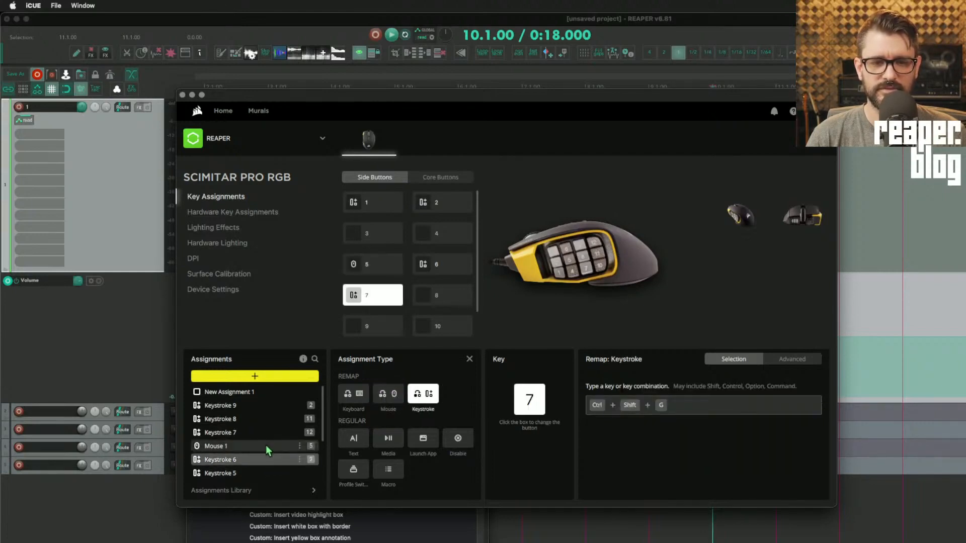
pyautogui.click(268, 447)
pyautogui.click(270, 461)
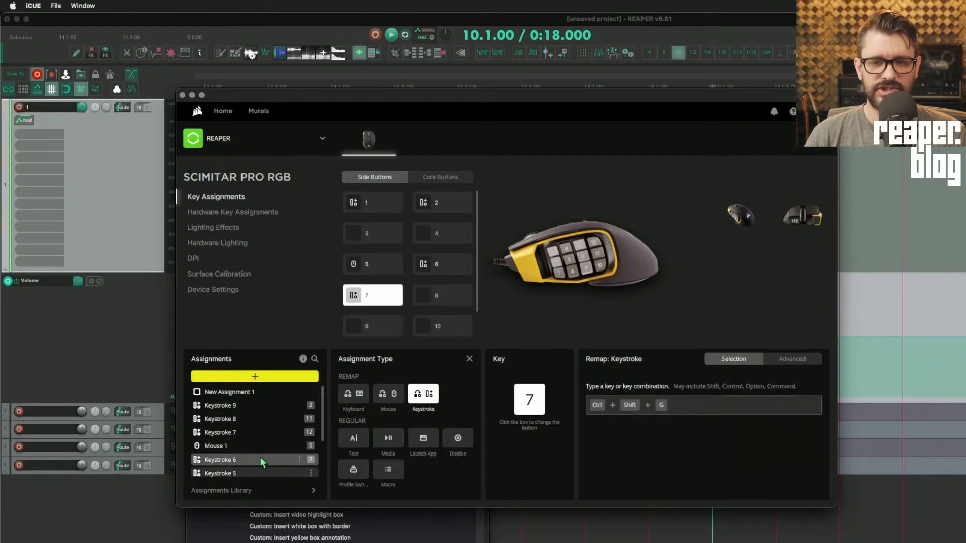
# - Switch back to REAPER, try a time-selection action on track 1's items, and bring up the floating toolbar at the pointer
pyautogui.click(139, 356)
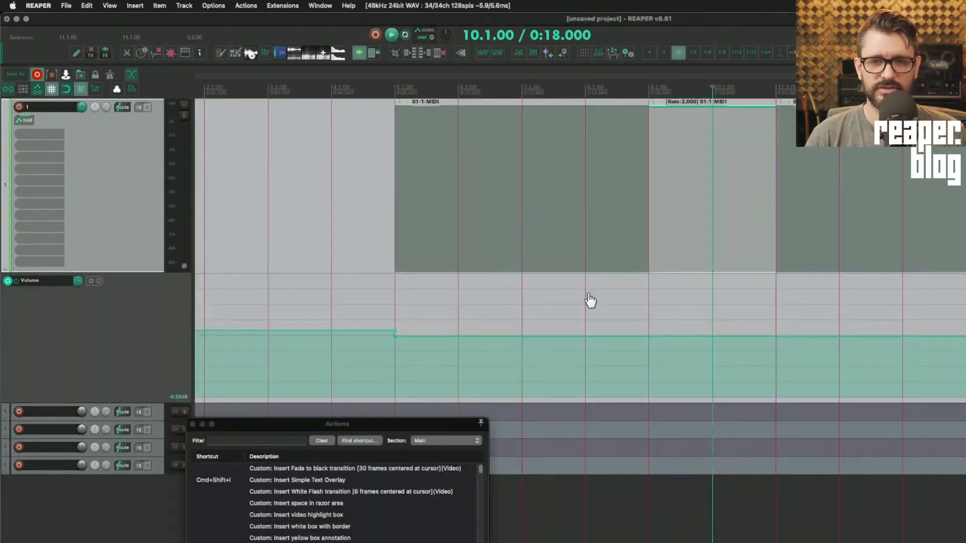
pyautogui.hscroll(10, 591, 300)
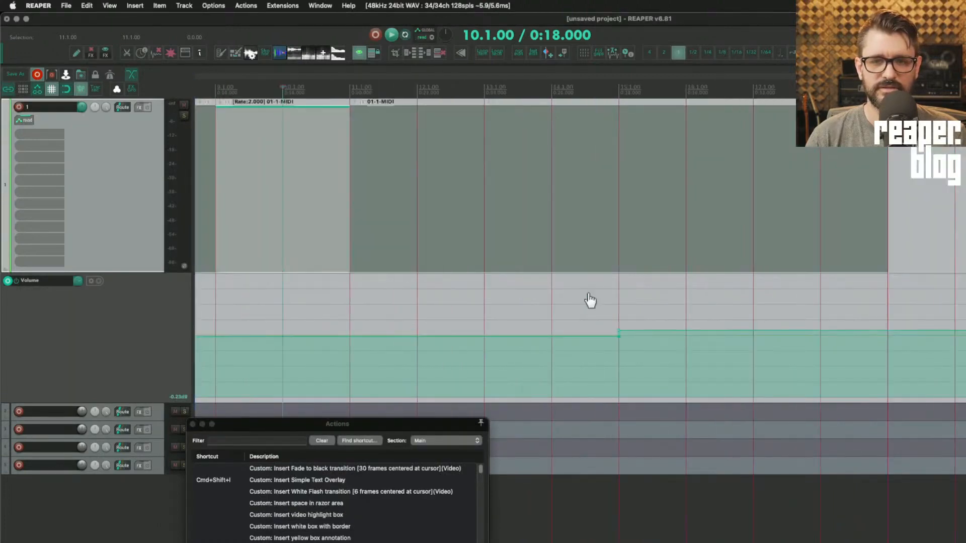
pyautogui.hscroll(-10, 589, 294)
pyautogui.scroll(-1, 589, 292)
pyautogui.press('Delete')
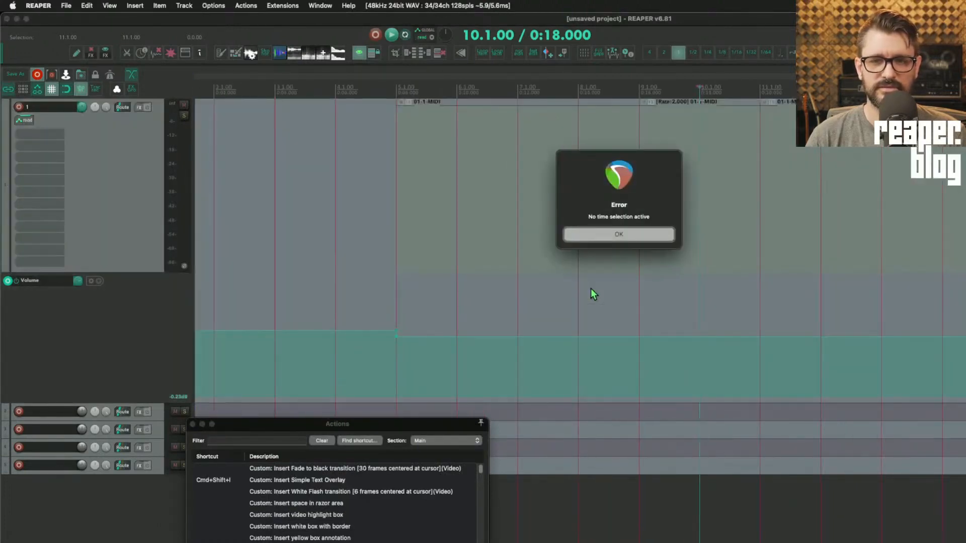
pyautogui.press('Return')
pyautogui.press('Return')
pyautogui.press('g')
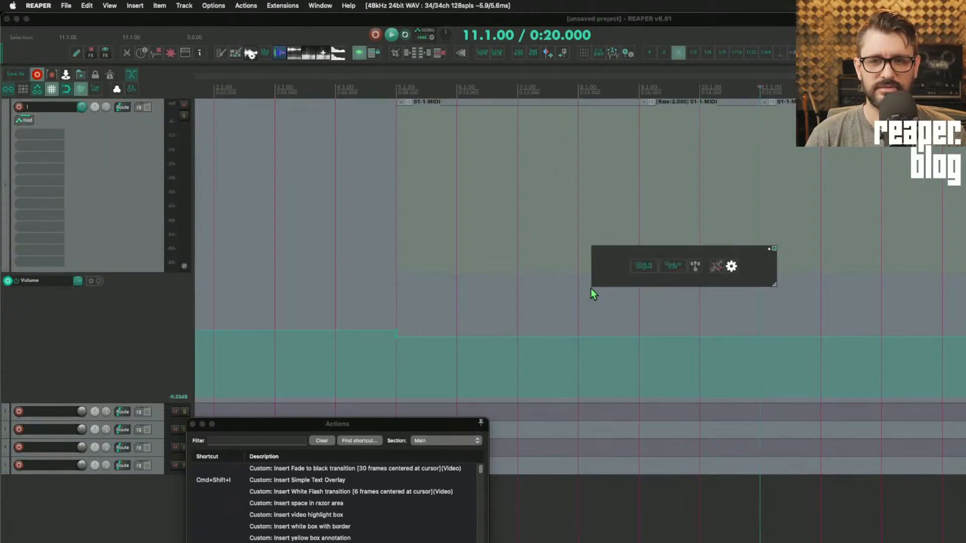
pyautogui.moveTo(612, 262); pyautogui.dragTo(446, 242)
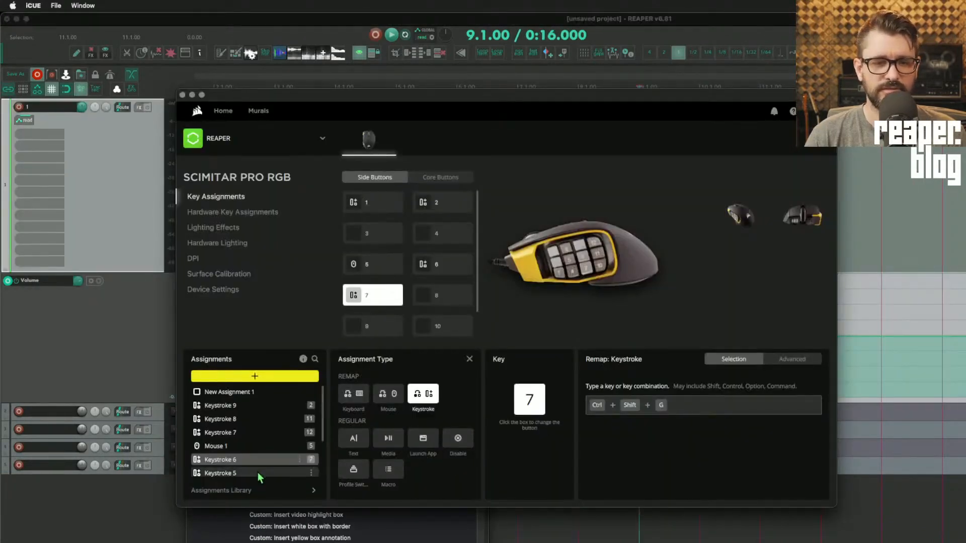
# - Switch to iCUE, examine the Keystroke 4 assignment for side button 6, and return to REAPER
pyautogui.scroll(-2, 257, 472)
pyautogui.click(256, 458)
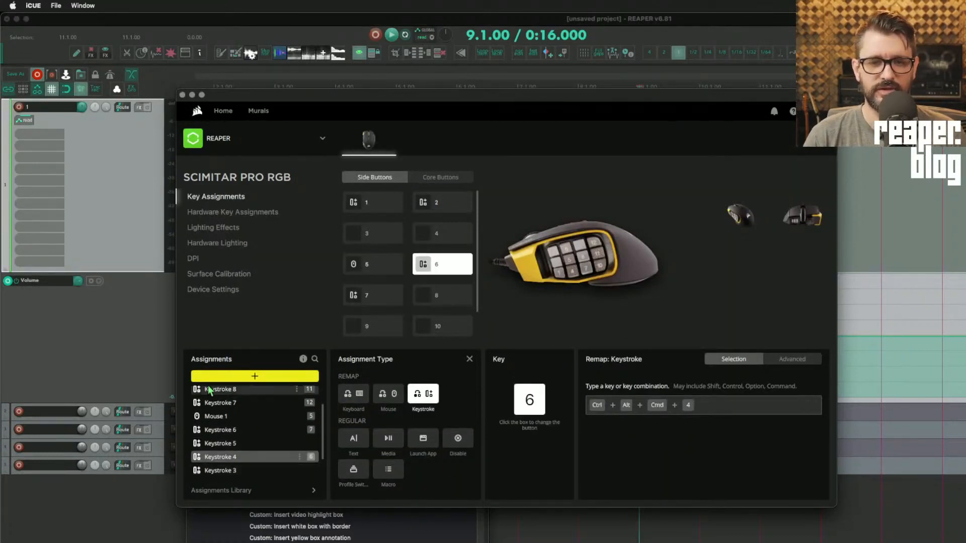
pyautogui.click(142, 340)
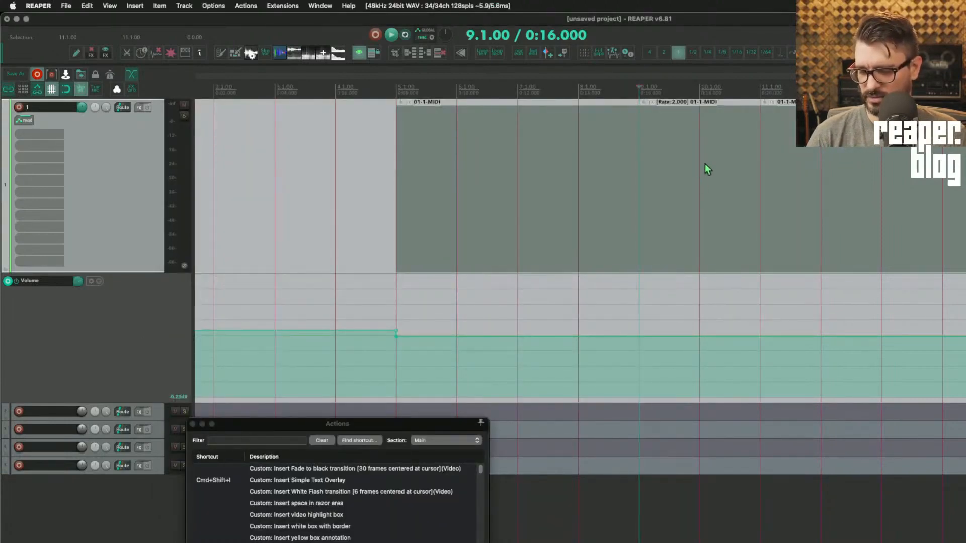
# - Select track 1's item starting at 5.1.00 and find the action assigned to Cmd+Opt+Control+4 in the action list
pyautogui.click(672, 177)
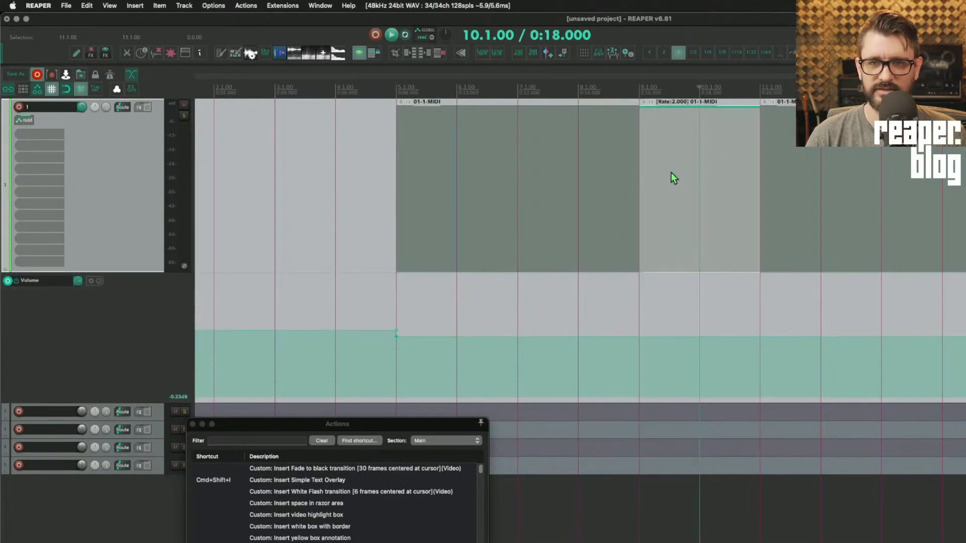
pyautogui.click(579, 177)
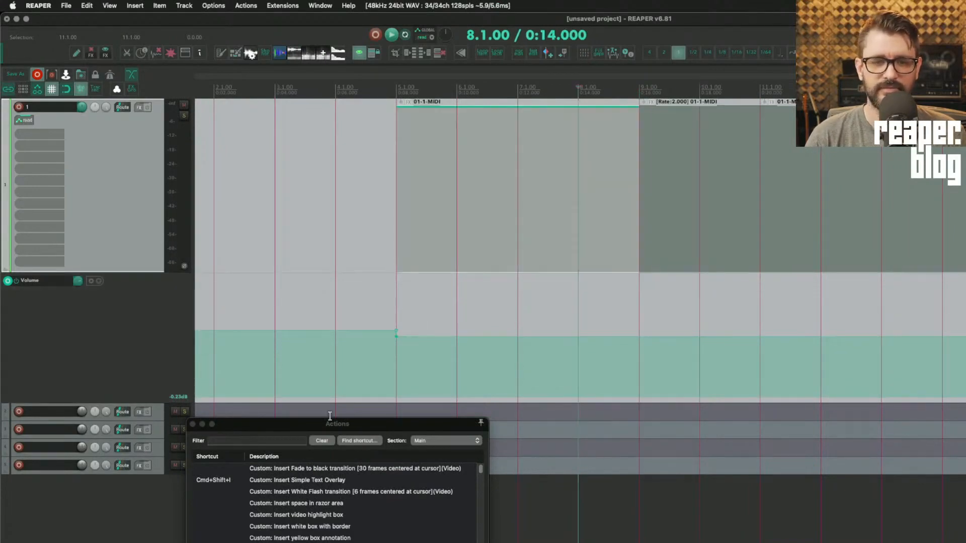
pyautogui.moveTo(327, 424); pyautogui.dragTo(466, 121)
pyautogui.click(482, 140)
pyautogui.press('ctrl+alt+super+4')
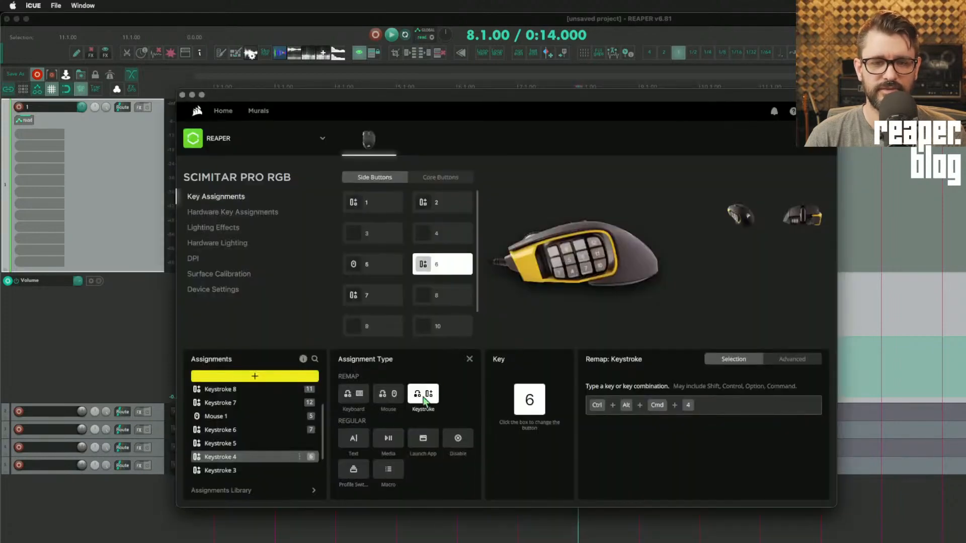
# - In iCUE, review the Keystroke 1 assignment for side button 1, close the iCUE window, and return to REAPER's action list
pyautogui.scroll(-2, 301, 467)
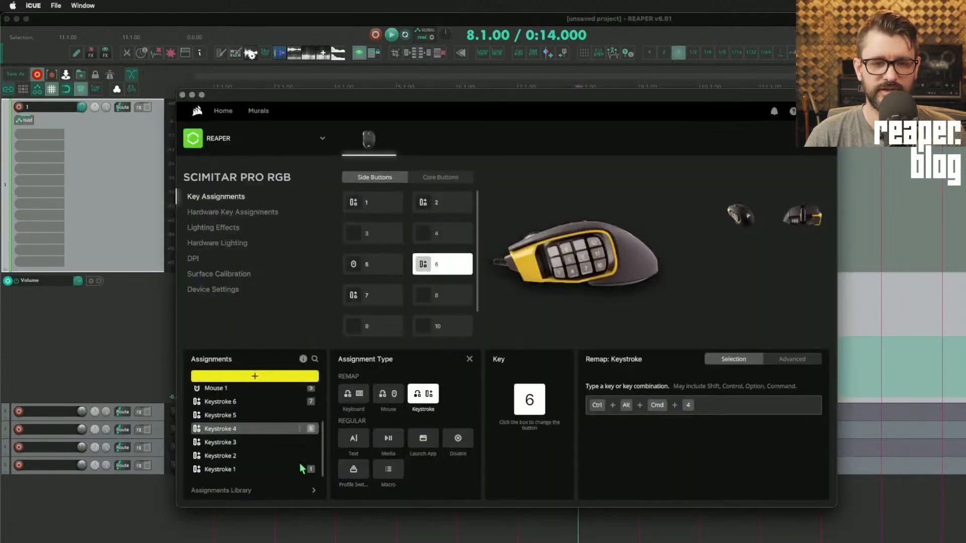
pyautogui.click(270, 469)
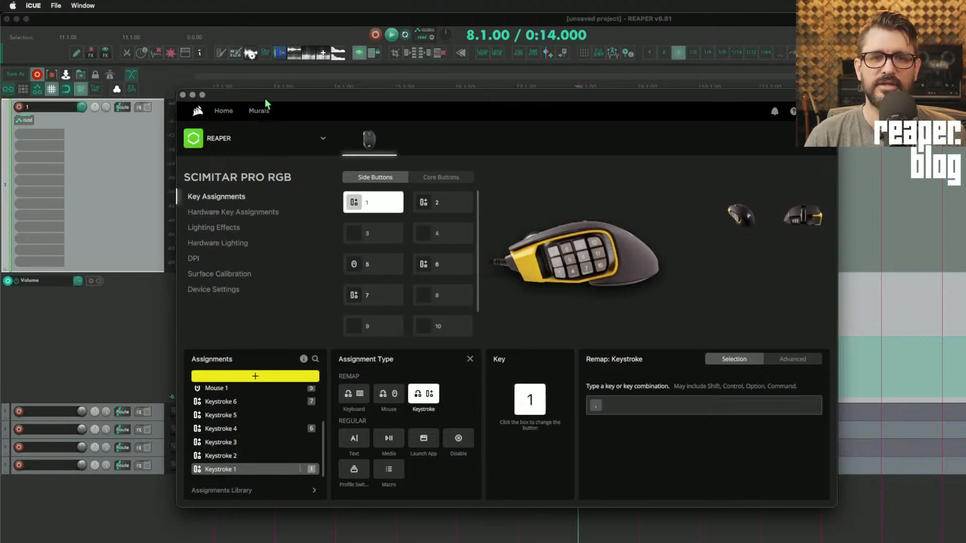
pyautogui.moveTo(264, 98); pyautogui.dragTo(311, 113)
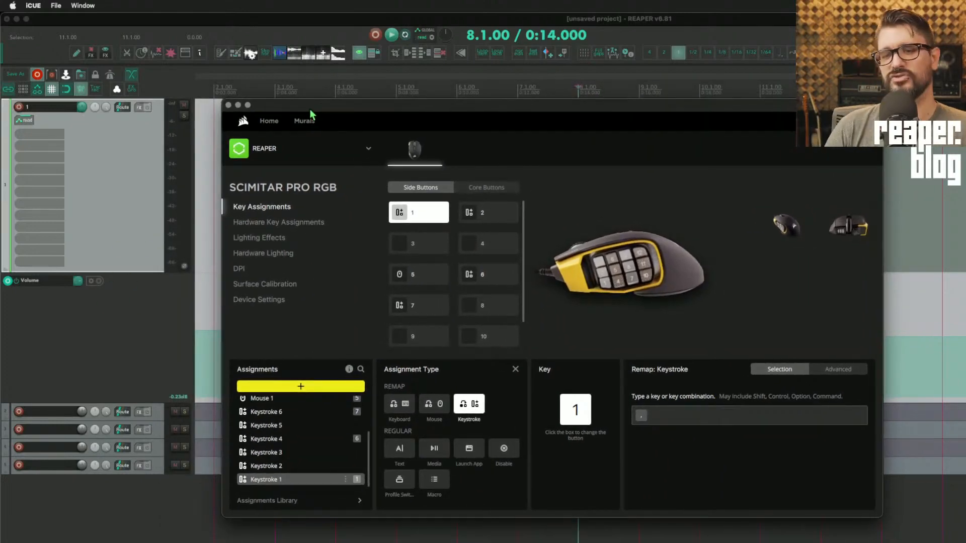
pyautogui.click(228, 105)
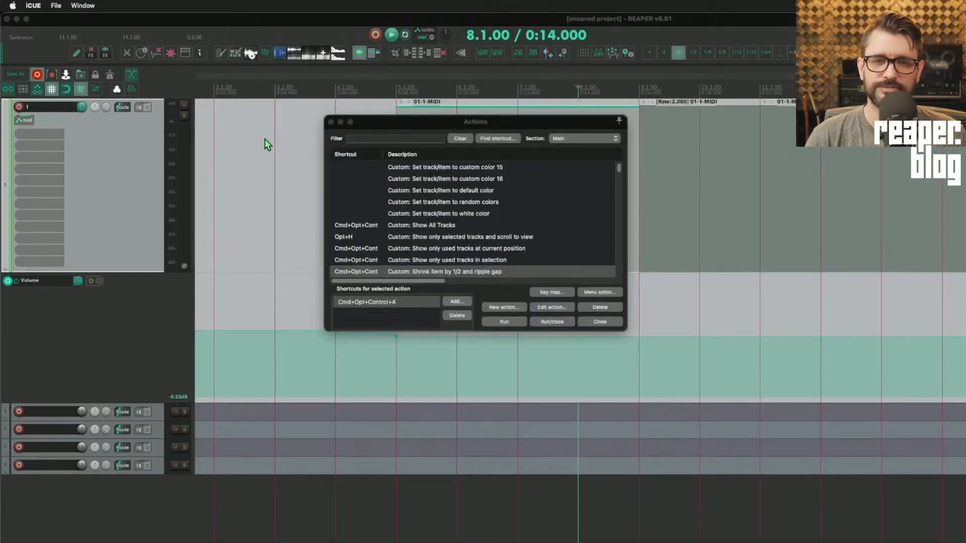
pyautogui.click(366, 138)
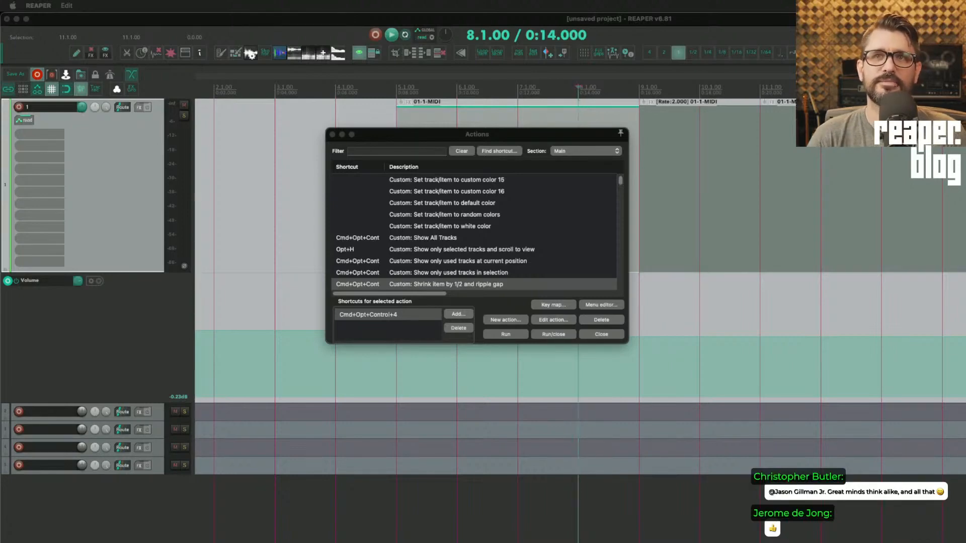
# - Switch to Firefox and examine the CHROMA - Coloring Tool forum thread, including its feature list, version notes and ShinyColors Mode images
pyautogui.press('super+Tab')
pyautogui.scroll(-2, 848, 309)
pyautogui.scroll(-1, 848, 310)
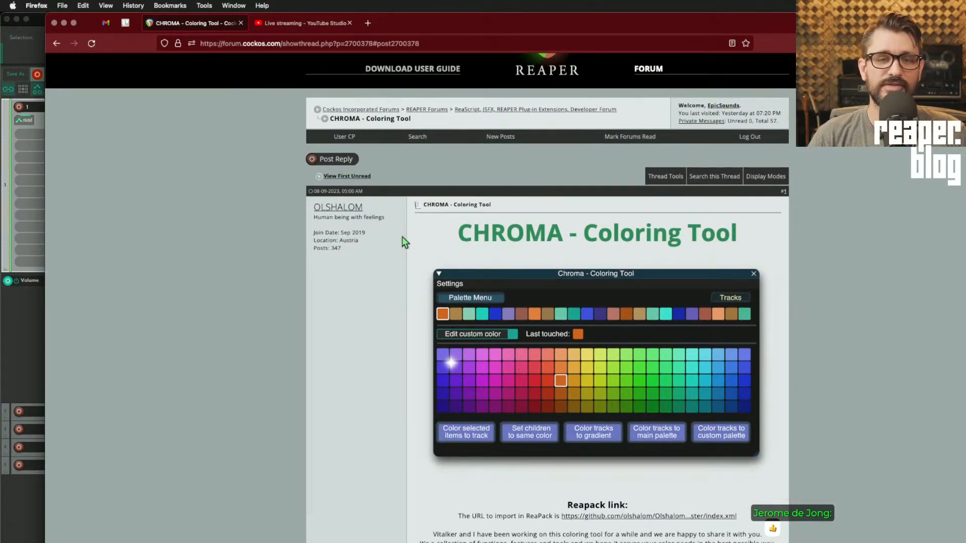
pyautogui.scroll(-1, 588, 143)
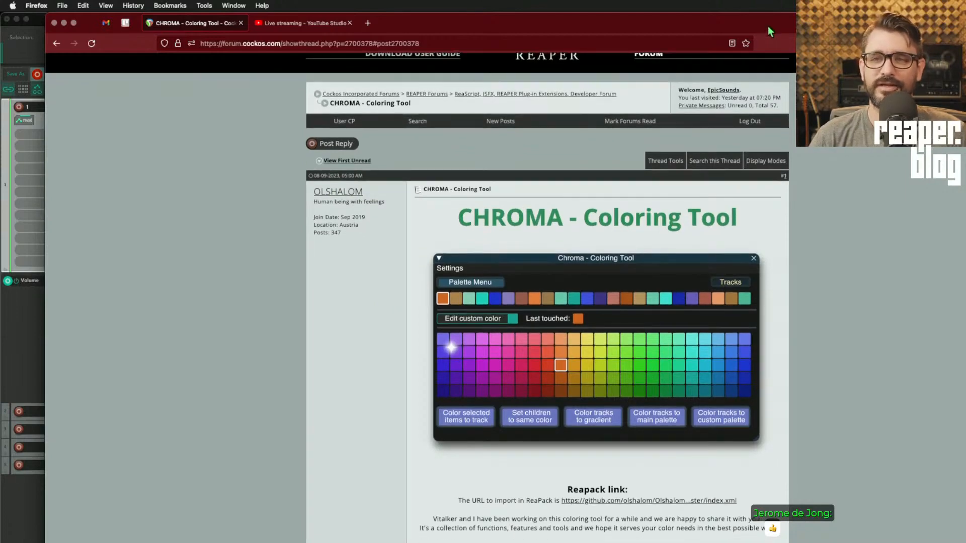
pyautogui.moveTo(768, 26); pyautogui.dragTo(742, 20)
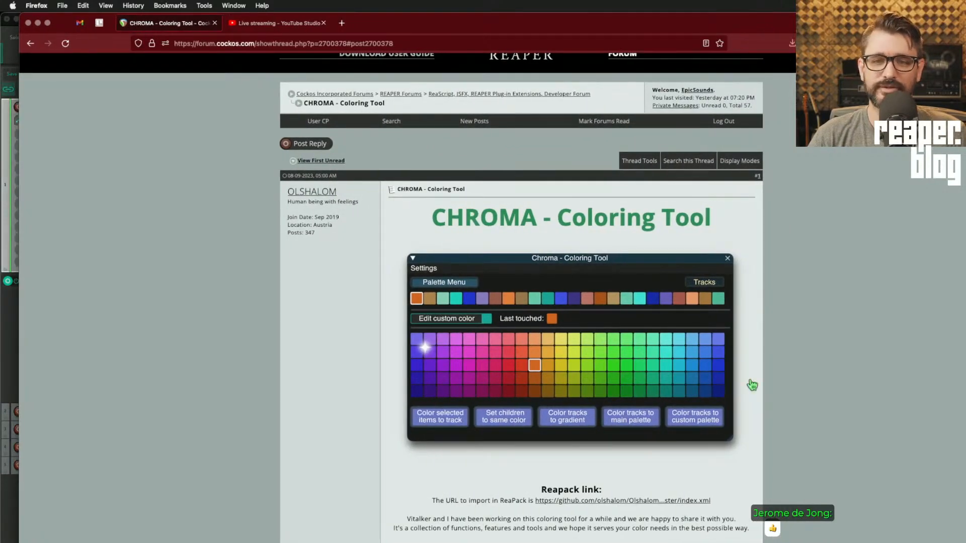
pyautogui.scroll(-5, 752, 384)
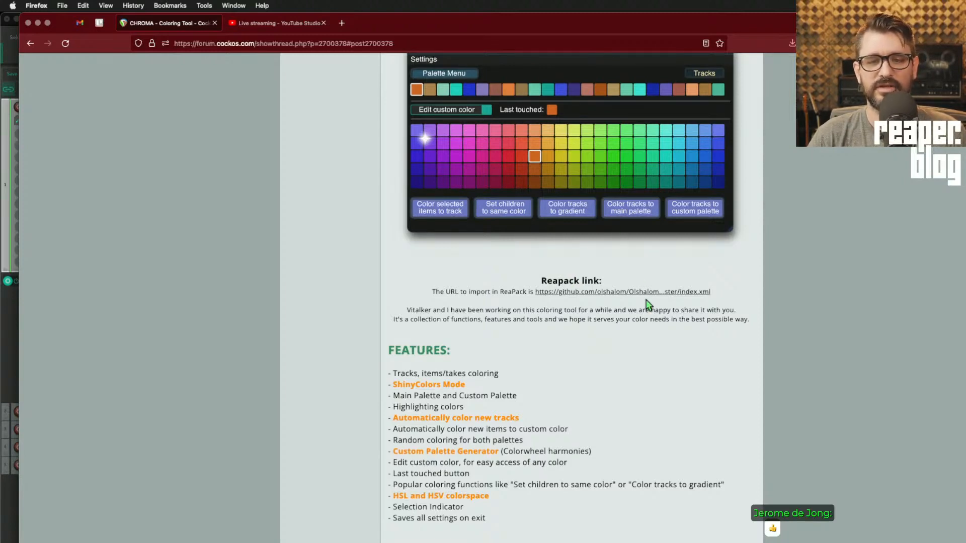
pyautogui.scroll(-4, 647, 302)
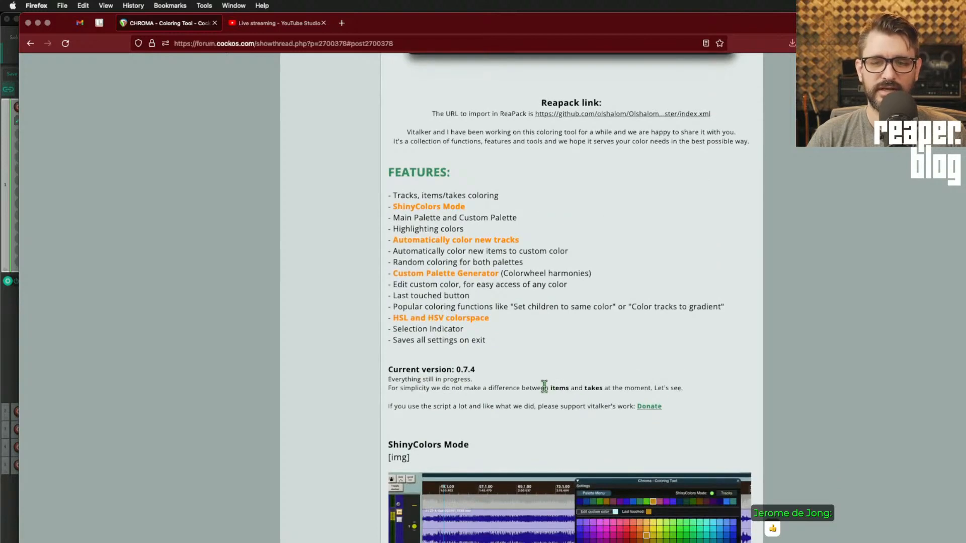
pyautogui.moveTo(548, 388); pyautogui.dragTo(524, 388)
pyautogui.click(616, 387)
pyautogui.click(540, 387)
pyautogui.scroll(-3, 539, 387)
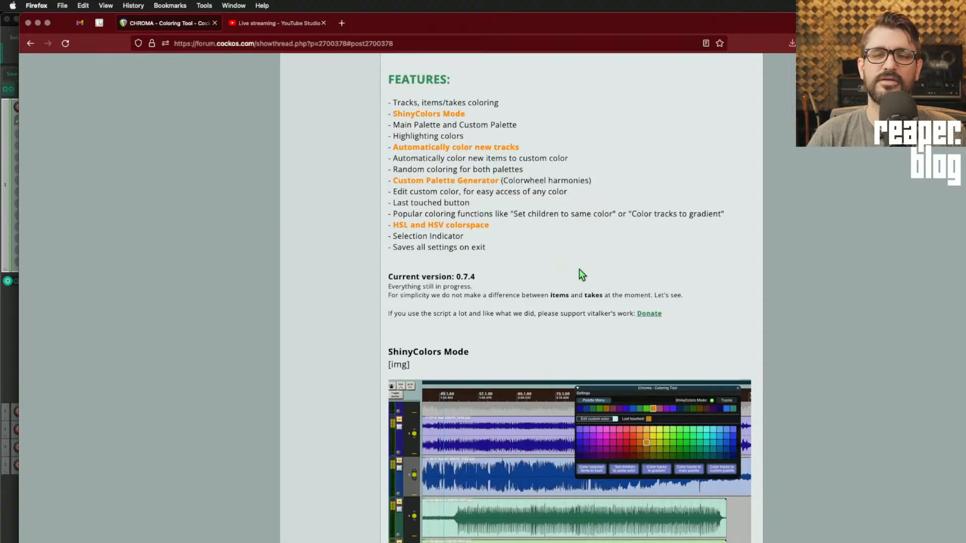
pyautogui.scroll(-13, 738, 300)
pyautogui.scroll(14, 738, 300)
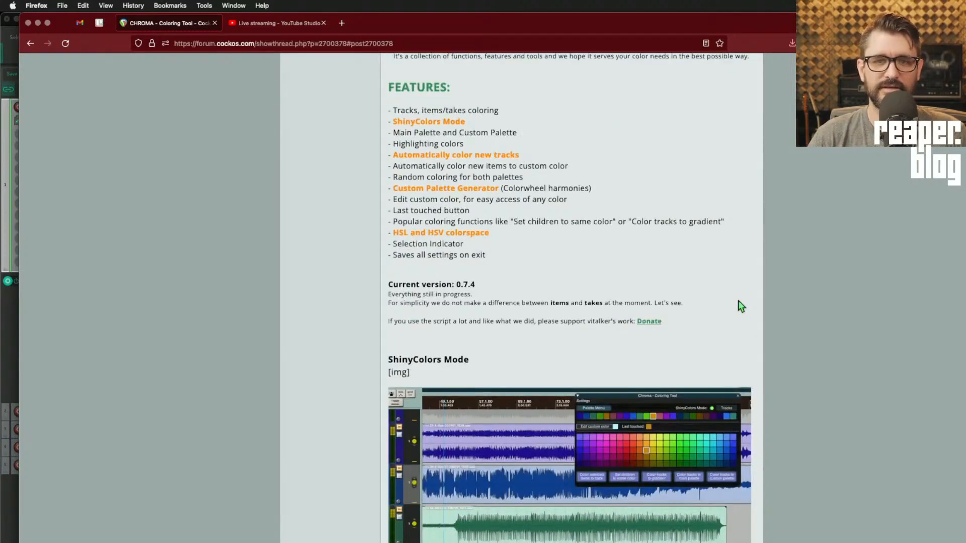
# - Copy the ReaPack repository link from the CHROMA - Coloring Tool thread
pyautogui.scroll(3, 738, 301)
pyautogui.rightClick(633, 195)
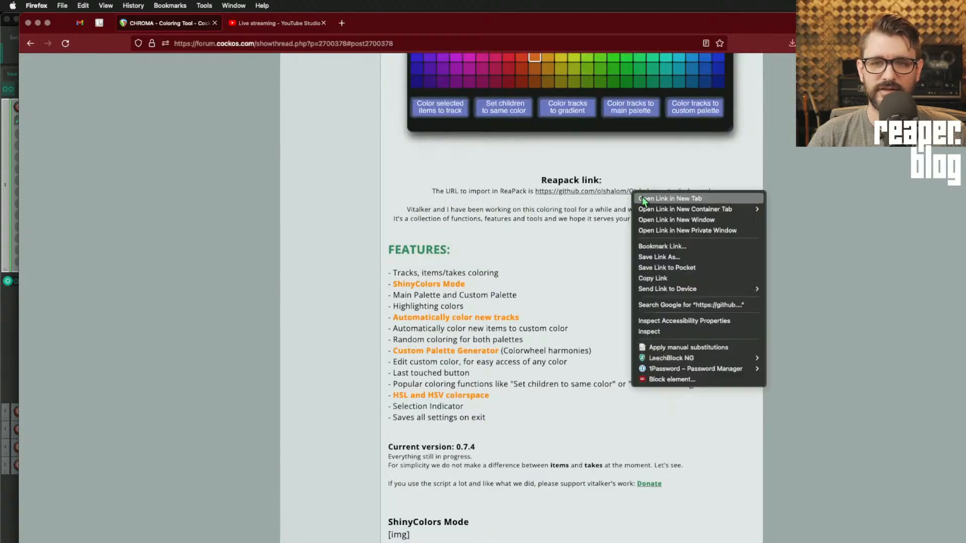
pyautogui.click(668, 279)
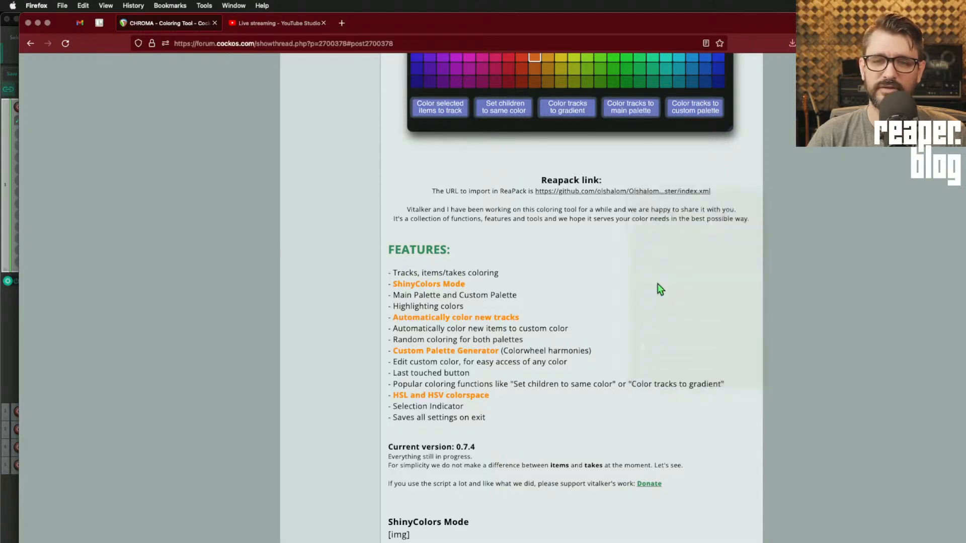
pyautogui.click(3, 132)
pyautogui.click(280, 5)
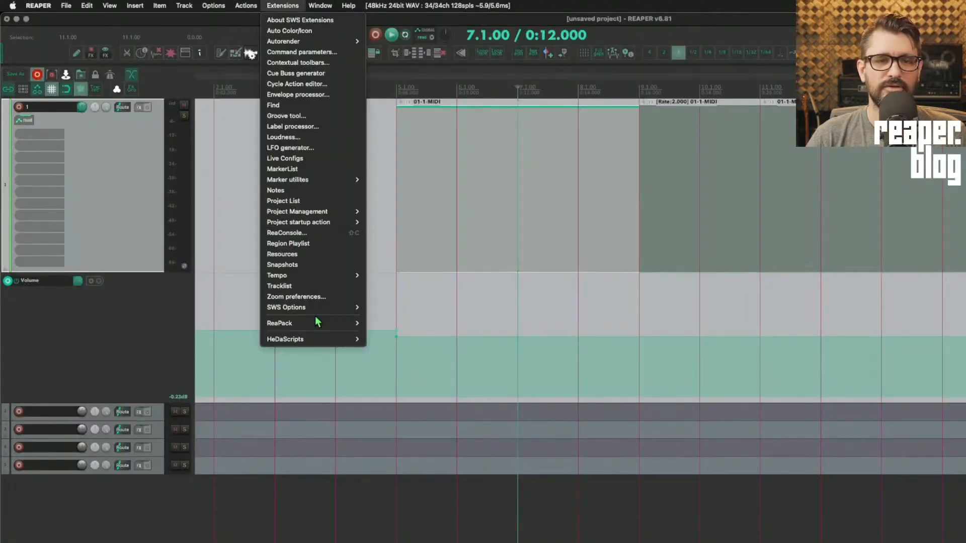
pyautogui.moveTo(323, 323)
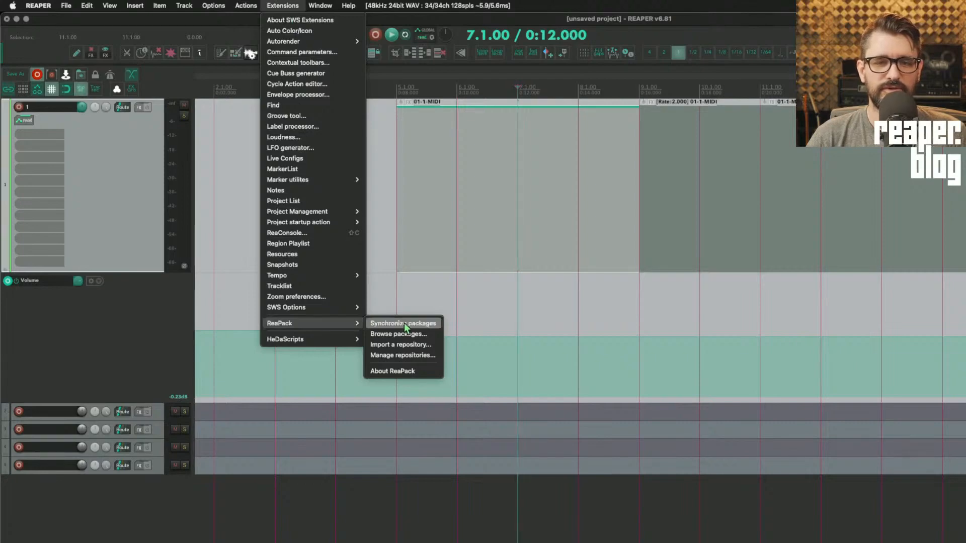
pyautogui.click(411, 347)
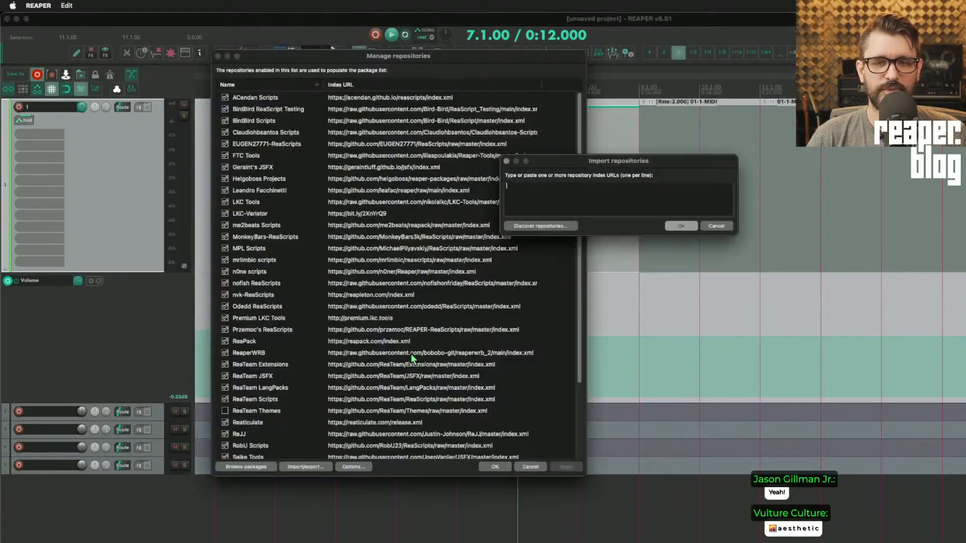
pyautogui.write('https://github.com/olshalom/Olshalom_Reascripts/raw/master/index.xml')
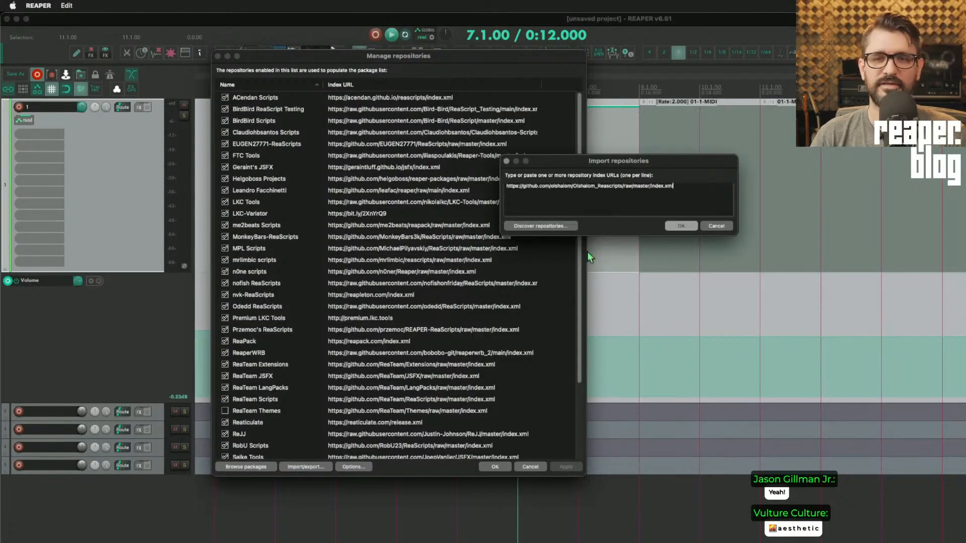
pyautogui.click(681, 225)
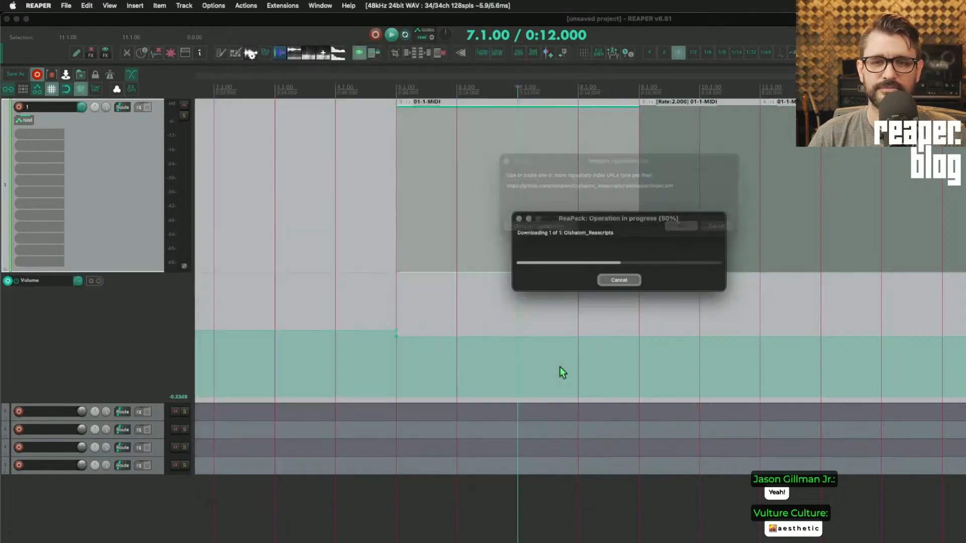
pyautogui.click(620, 351)
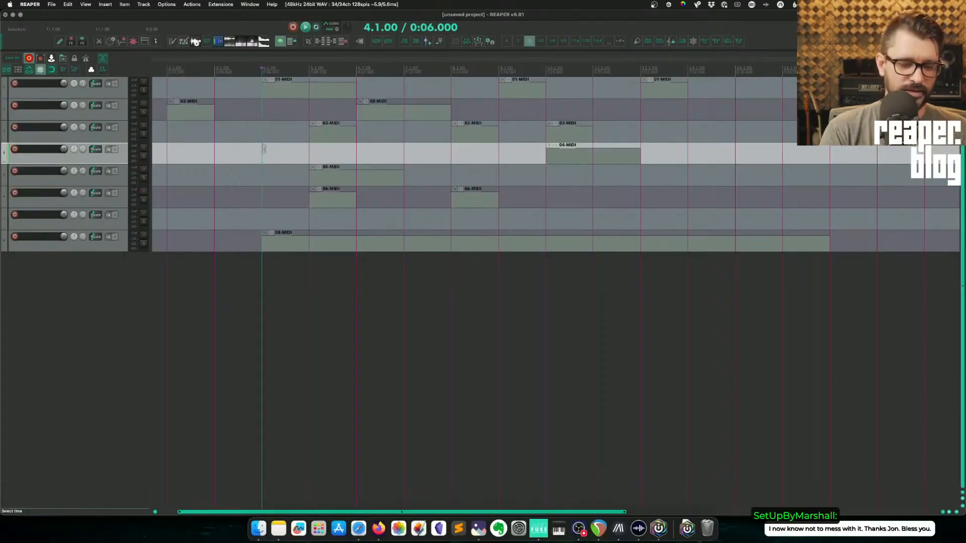
# - Run Script: Chroma_Coloring Tool.lua from the action list filtered by "chrom", then resize its window and place it below the tracks
pyautogui.hotkey('shift', '/')
pyautogui.moveTo(487, 291); pyautogui.dragTo(332, 129)
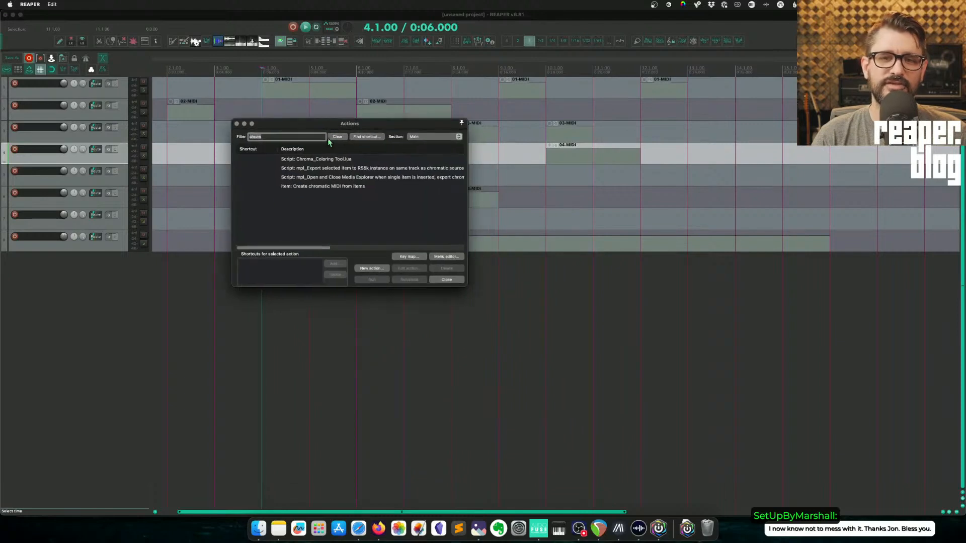
pyautogui.click(303, 161)
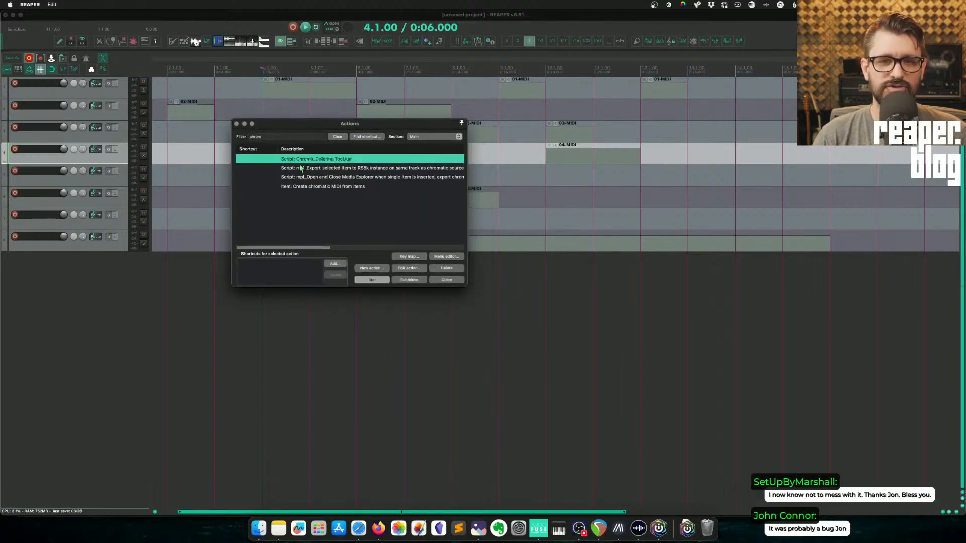
pyautogui.click(407, 279)
pyautogui.moveTo(322, 224); pyautogui.dragTo(324, 115)
pyautogui.moveTo(453, 303); pyautogui.dragTo(484, 271)
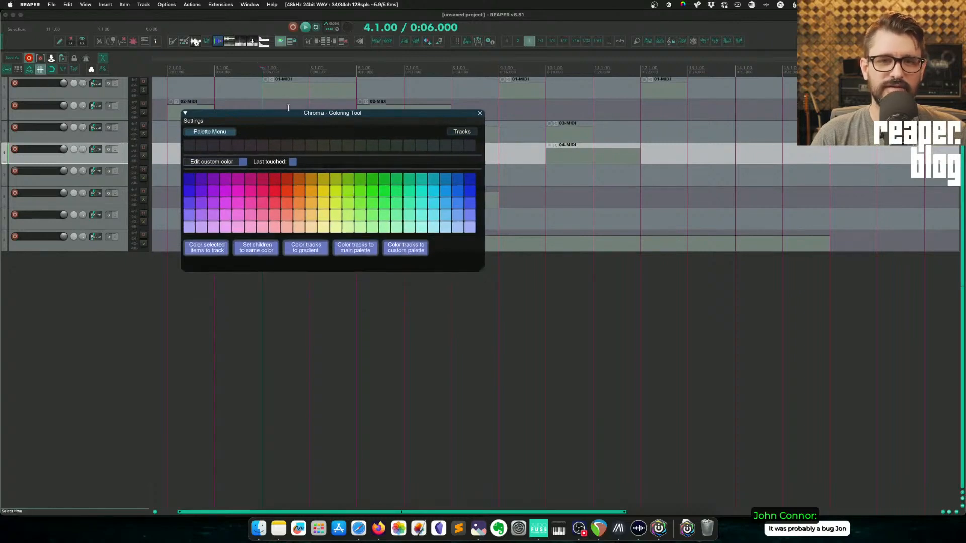
pyautogui.moveTo(294, 117); pyautogui.dragTo(362, 228)
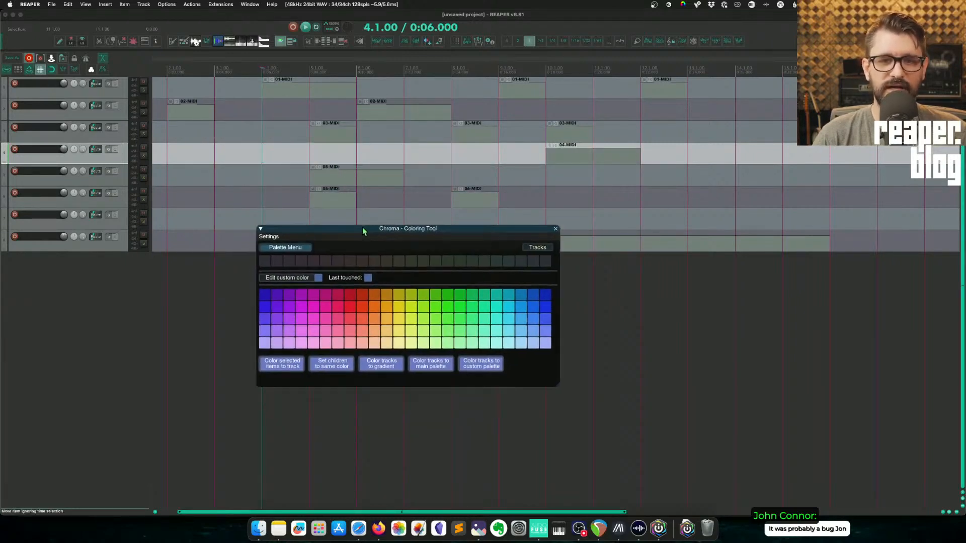
# - Color track 3's item at 5.1.00 red, its item at 8.1.00 green, and track 2's item at 6.1.00 yellow
pyautogui.click(334, 134)
pyautogui.click(348, 291)
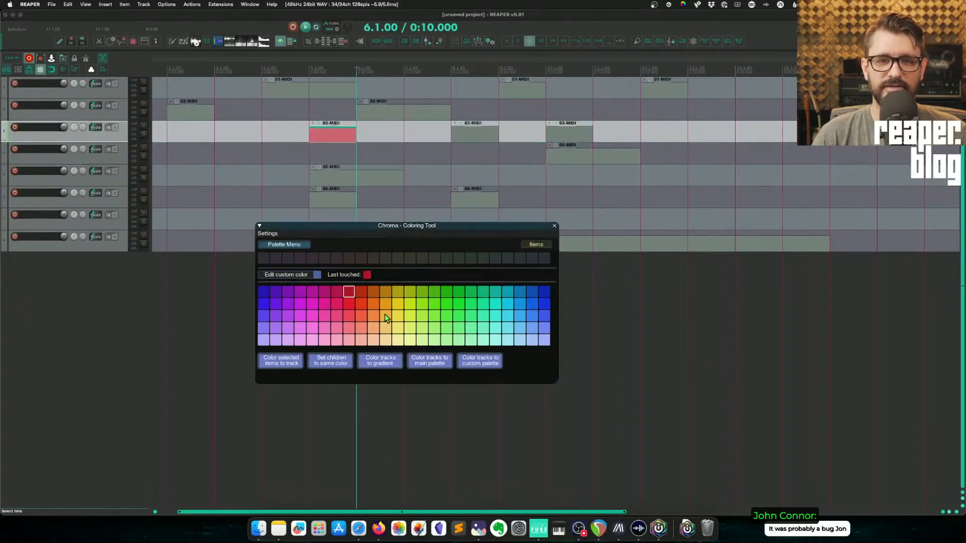
pyautogui.click(467, 134)
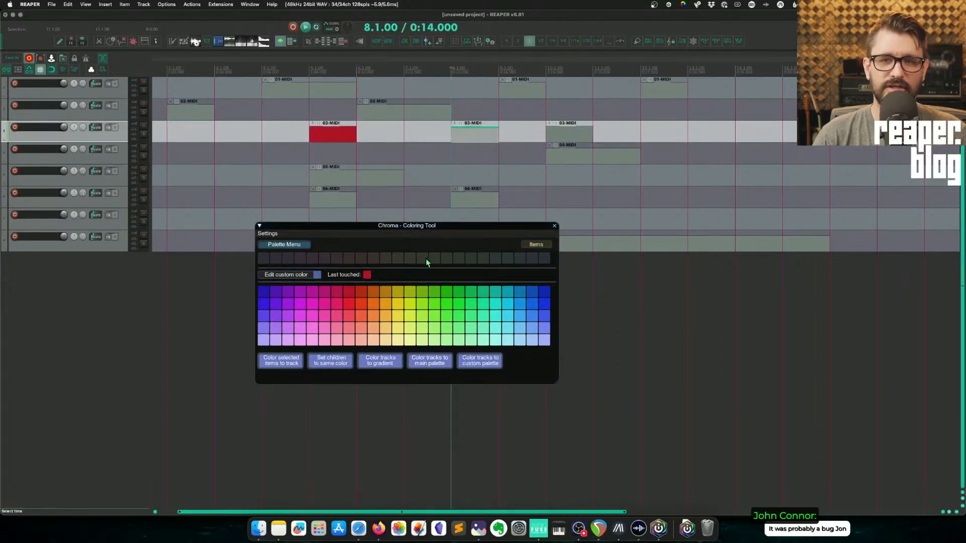
pyautogui.click(445, 293)
pyautogui.click(404, 111)
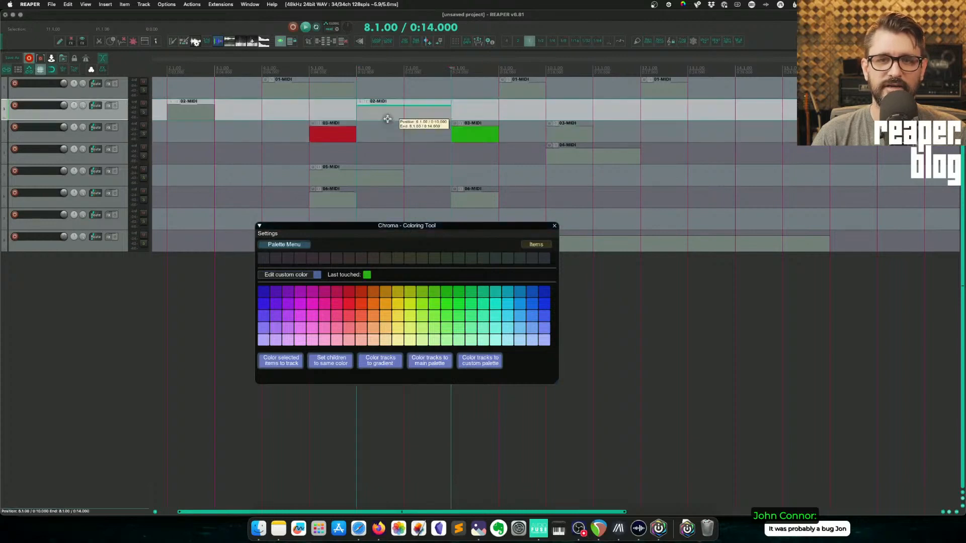
pyautogui.click(399, 317)
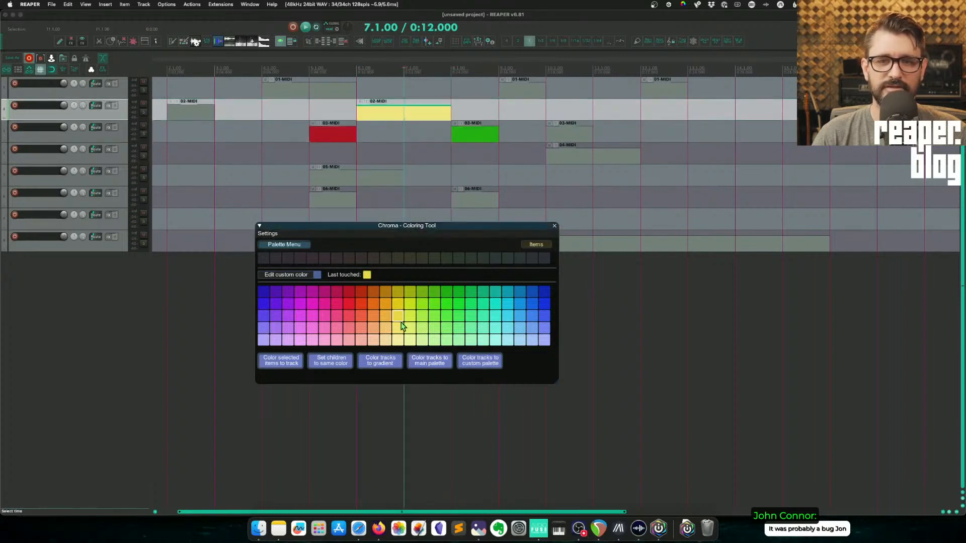
# - Select track 1's item at 4.1.00 and recolor the track with its items from orange through several greens to light green
pyautogui.click(319, 96)
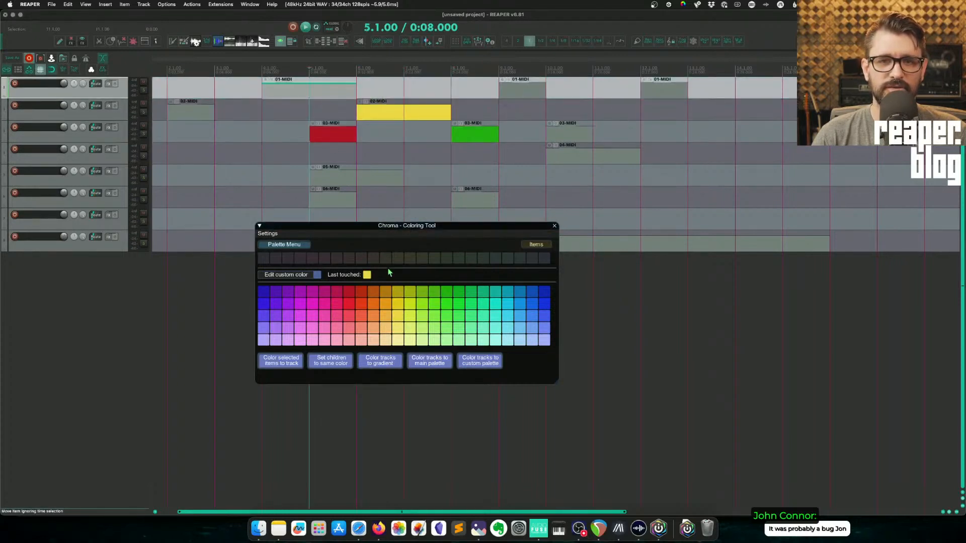
pyautogui.click(376, 304)
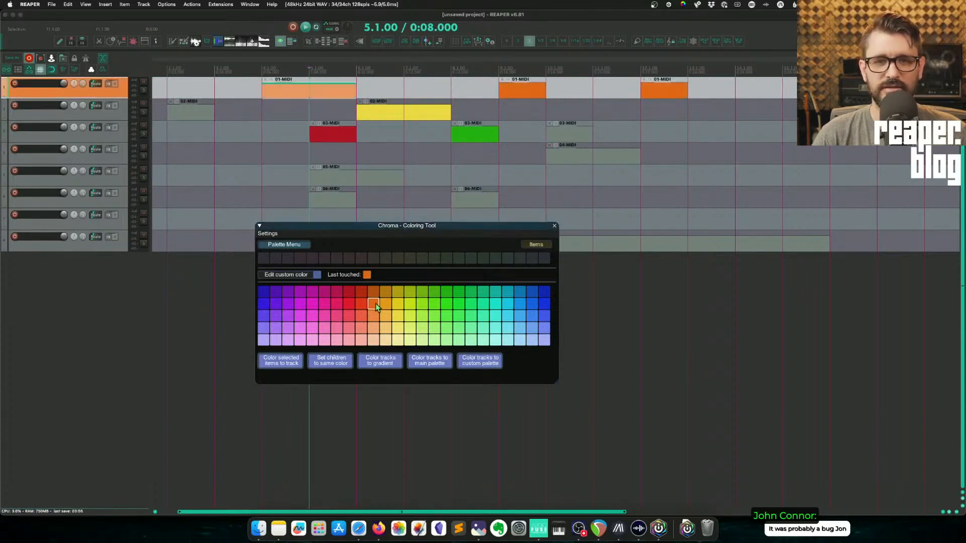
pyautogui.click(423, 304)
pyautogui.click(445, 306)
pyautogui.click(484, 307)
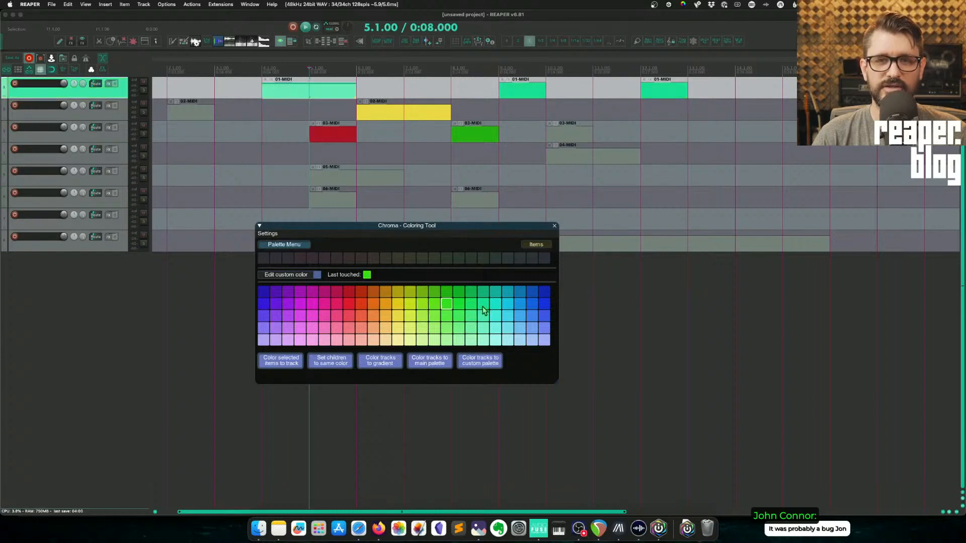
pyautogui.click(469, 320)
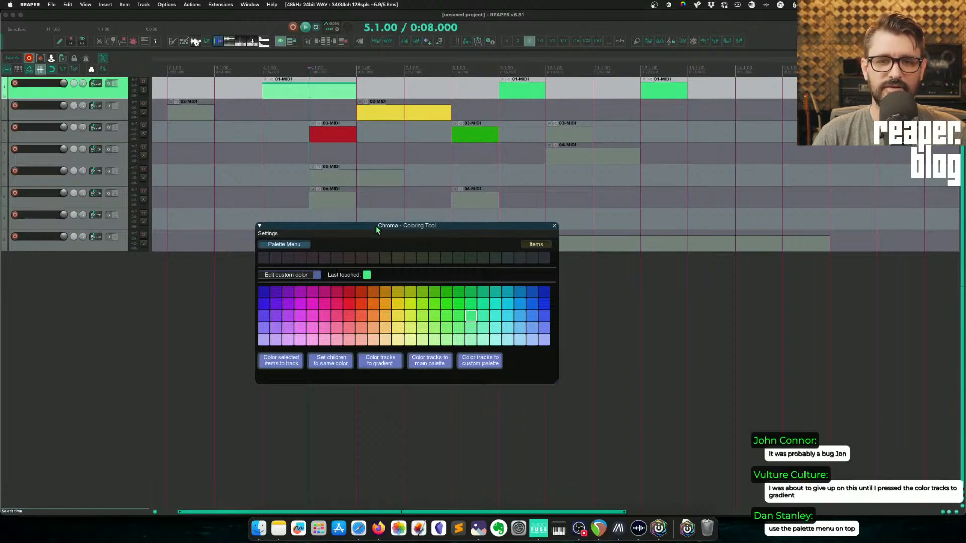
# - Fill the first three custom palette slots with dark blue, magenta and orange-red, and apply the orange-red to track 1's item at 4.1.00
pyautogui.moveTo(376, 226); pyautogui.dragTo(371, 199)
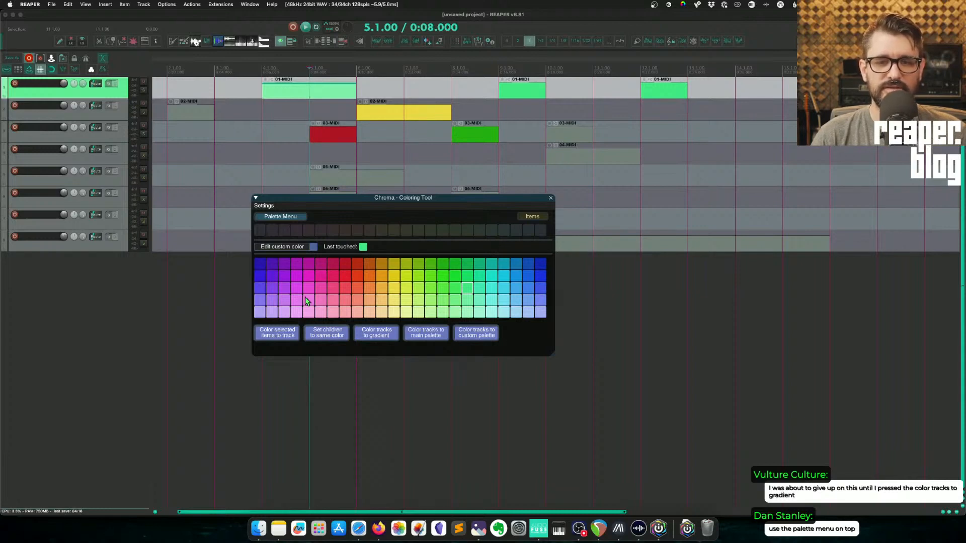
pyautogui.moveTo(261, 267); pyautogui.dragTo(260, 231)
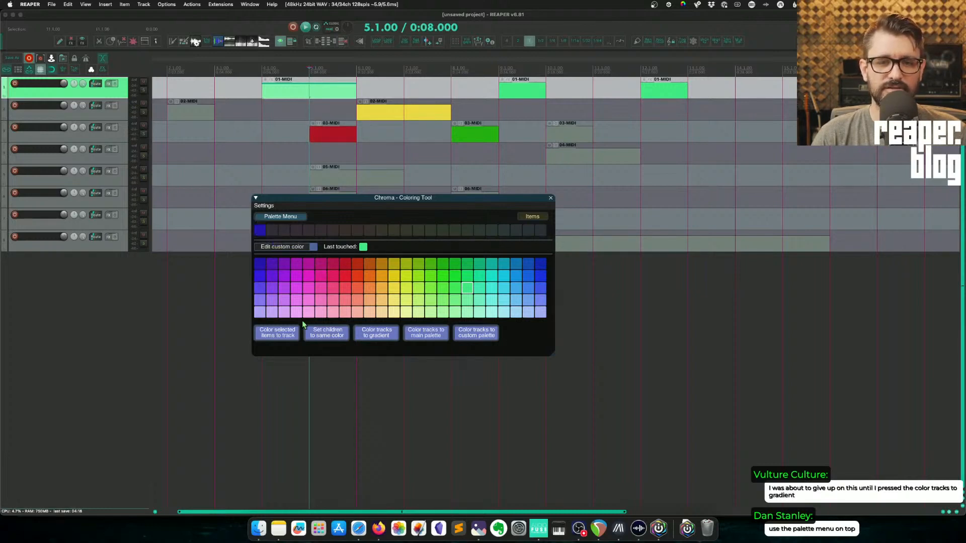
pyautogui.moveTo(324, 264); pyautogui.dragTo(271, 230)
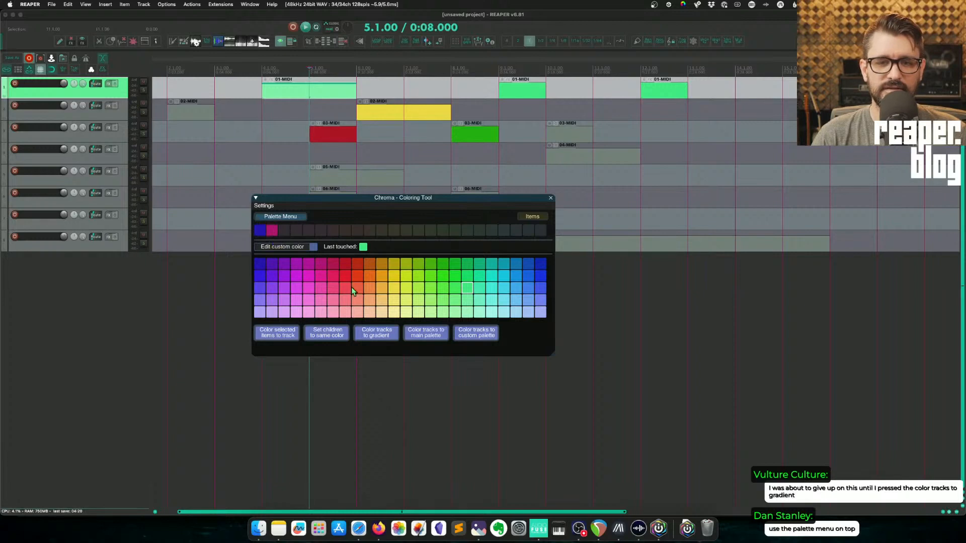
pyautogui.moveTo(355, 276); pyautogui.dragTo(284, 230)
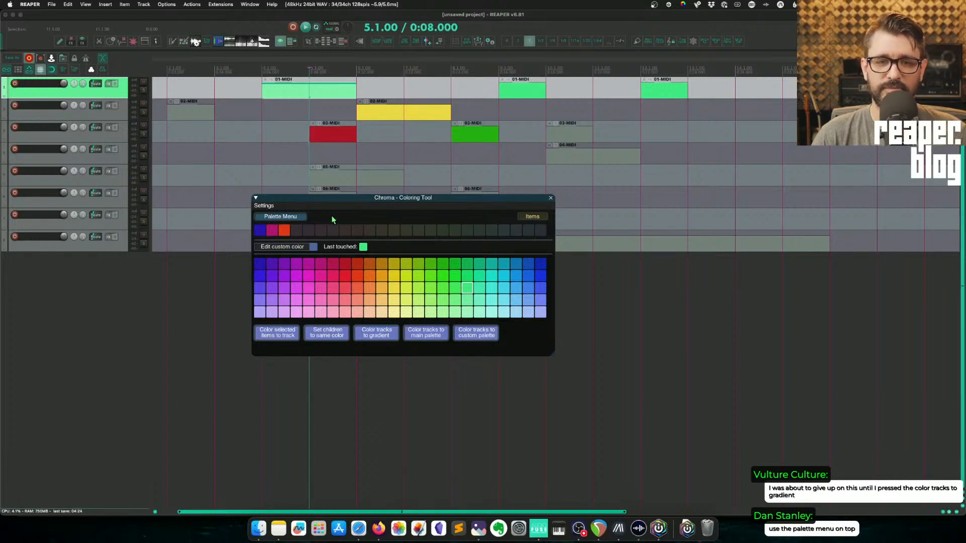
pyautogui.click(284, 231)
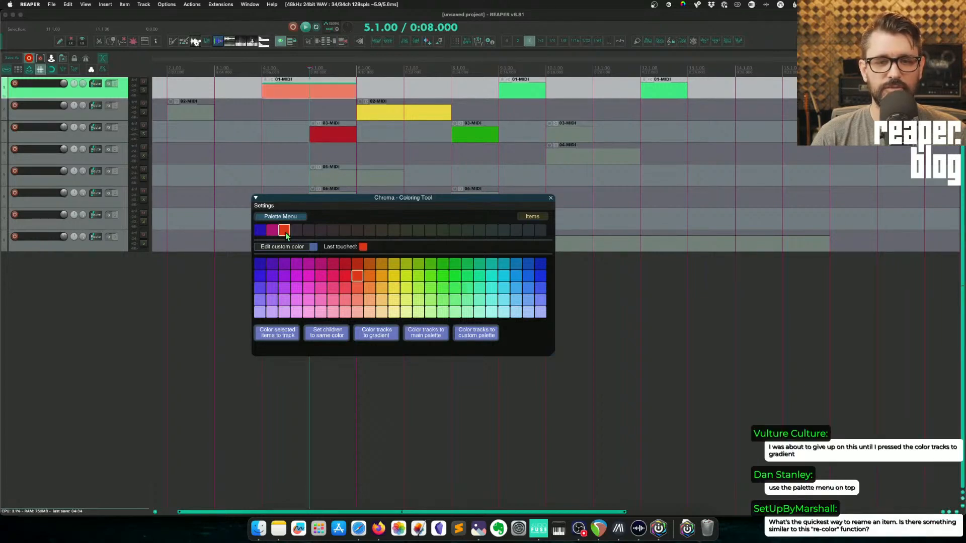
# - Edit the custom color to teal #6DBBB4 and add it to the fourth custom palette slot
pyautogui.click(290, 247)
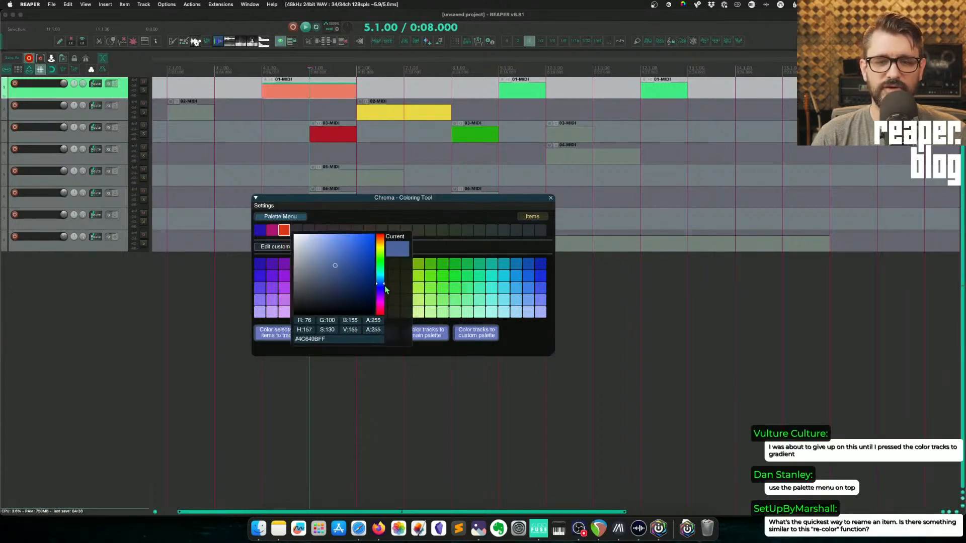
pyautogui.moveTo(384, 294)
pyautogui.mouseDown()
pyautogui.moveTo(386, 267)
pyautogui.moveTo(339, 261)
pyautogui.moveTo(345, 265)
pyautogui.mouseUp()
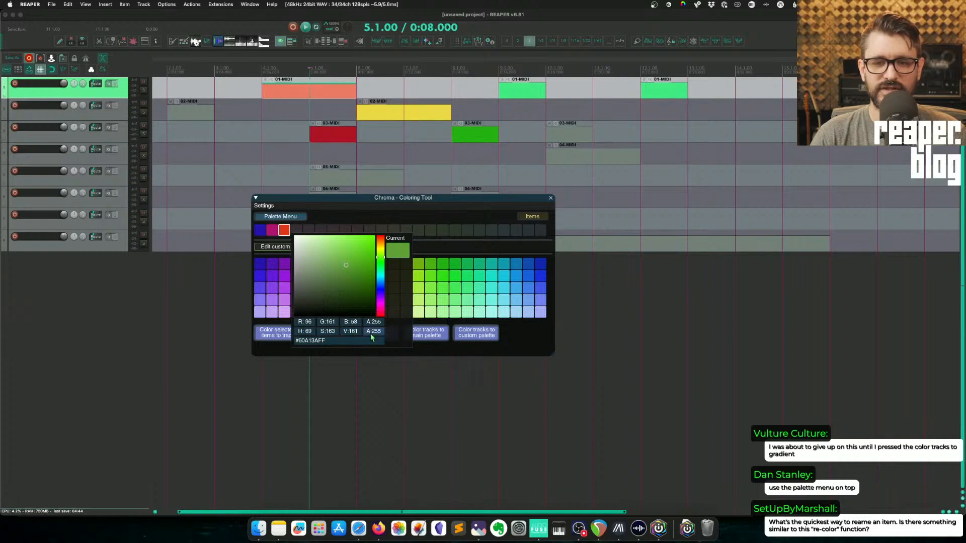
pyautogui.moveTo(346, 271)
pyautogui.mouseDown()
pyautogui.moveTo(310, 274)
pyautogui.moveTo(387, 285)
pyautogui.moveTo(391, 267)
pyautogui.moveTo(376, 304)
pyautogui.moveTo(263, 250)
pyautogui.moveTo(226, 244)
pyautogui.moveTo(225, 254)
pyautogui.moveTo(300, 234)
pyautogui.mouseUp()
pyautogui.click(390, 269)
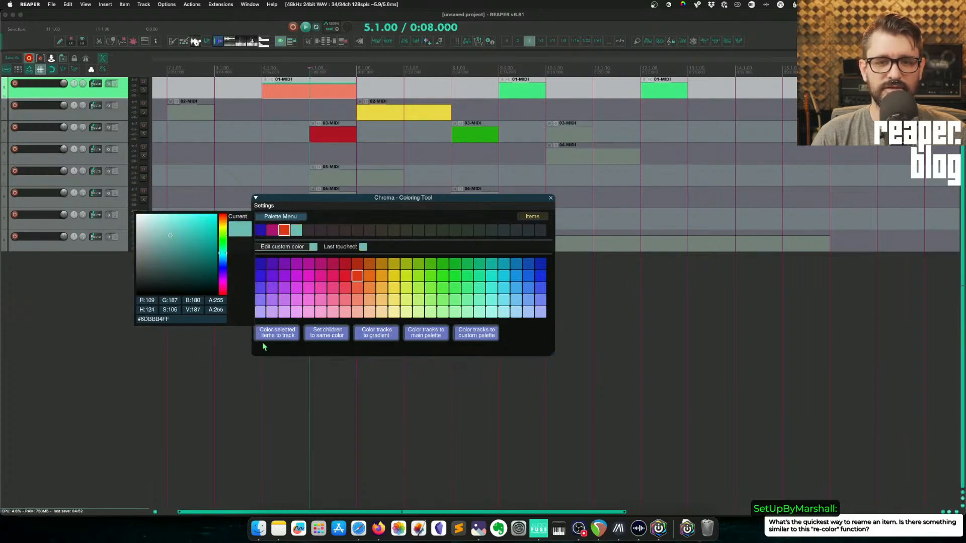
pyautogui.click(322, 232)
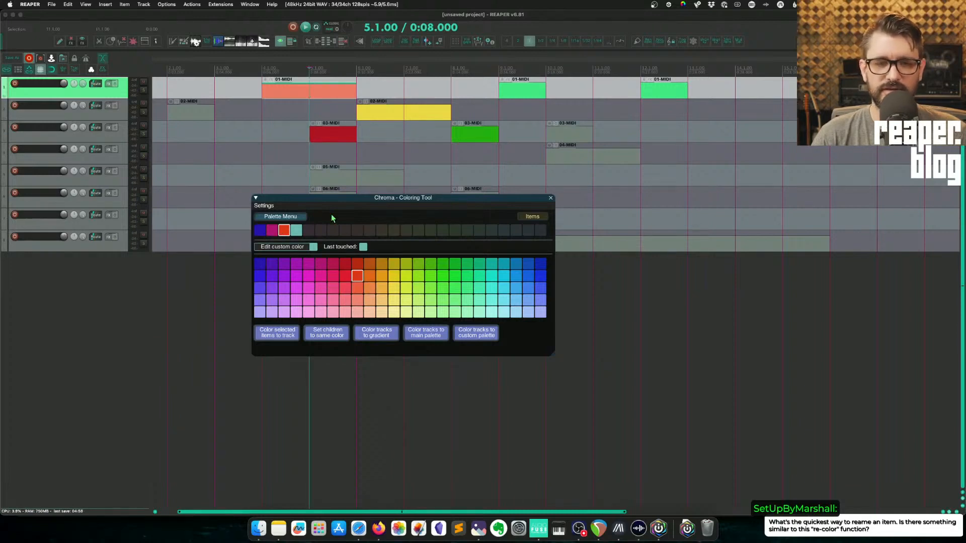
# - Open the palette settings, color track 1's selected item with the first custom color, dark blue, and generate a triadic custom palette
pyautogui.click(285, 217)
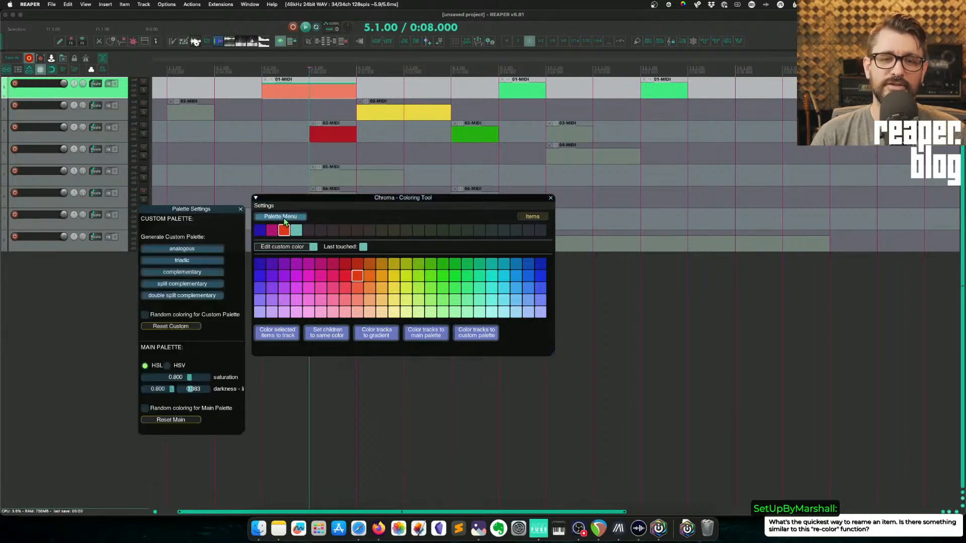
pyautogui.moveTo(189, 210); pyautogui.dragTo(185, 182)
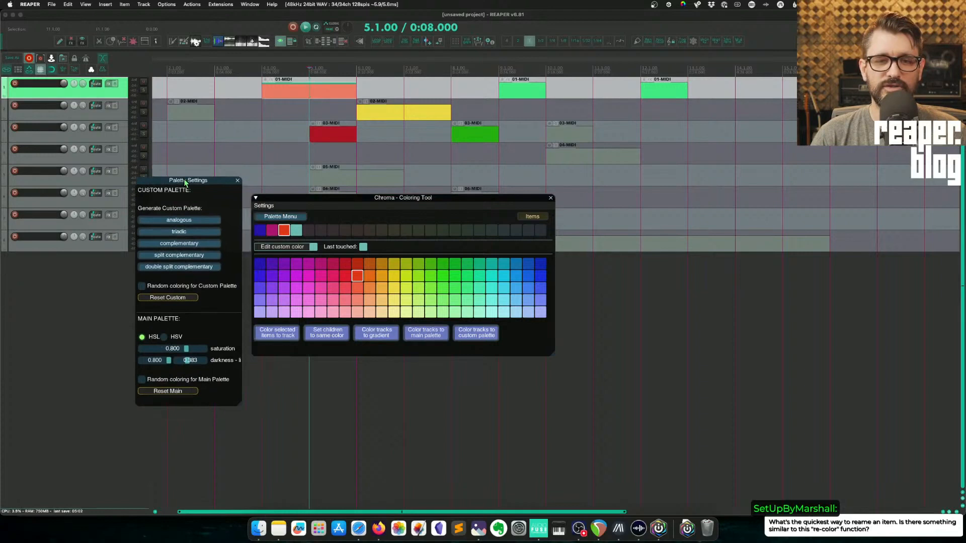
pyautogui.click(261, 231)
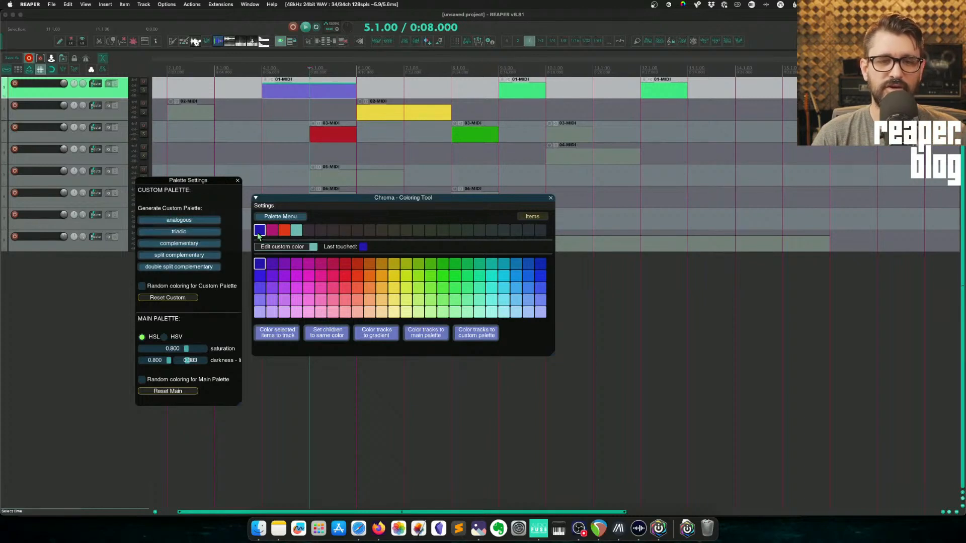
pyautogui.click(209, 232)
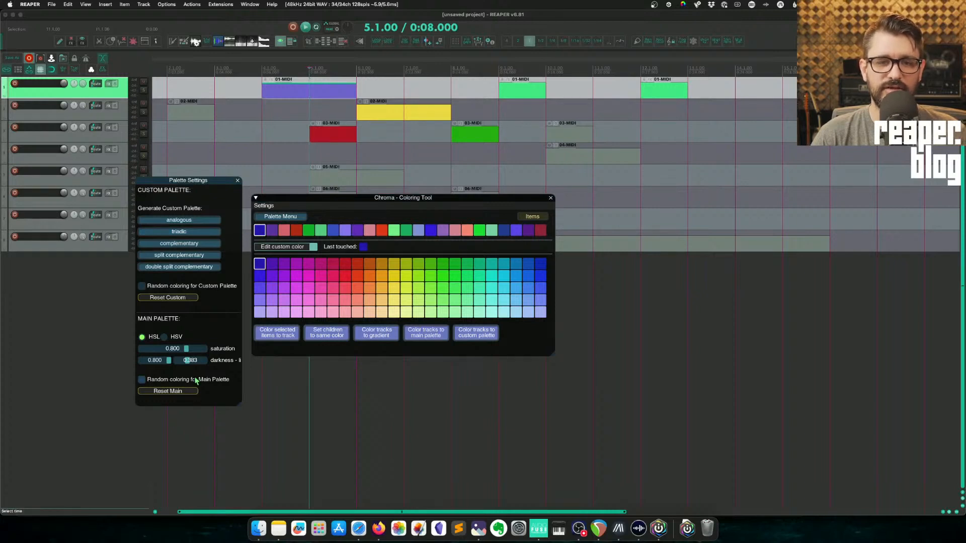
# - Base the custom palette on crimson, also applied to track 1's item, and generate triadic, split complementary, analogous and complementary variants
pyautogui.click(333, 275)
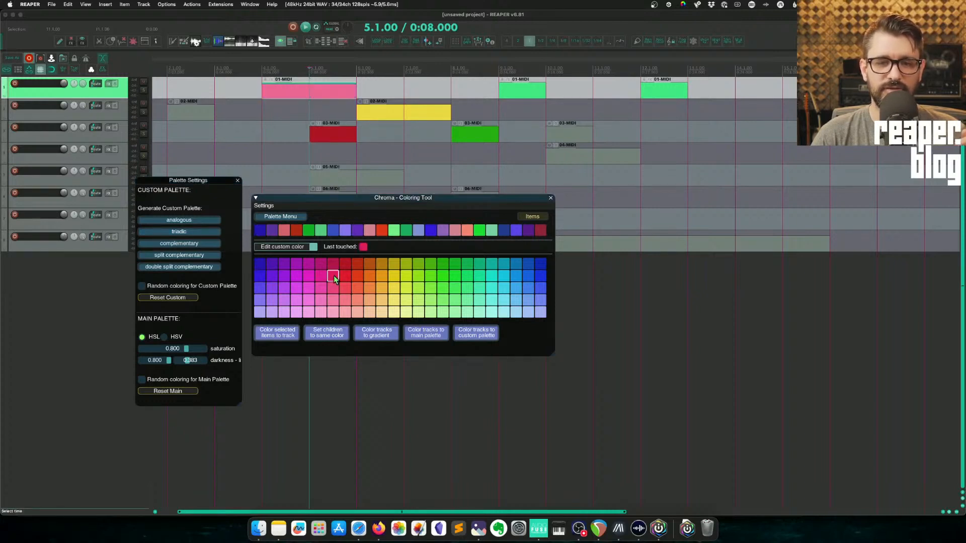
pyautogui.moveTo(336, 275); pyautogui.dragTo(258, 234)
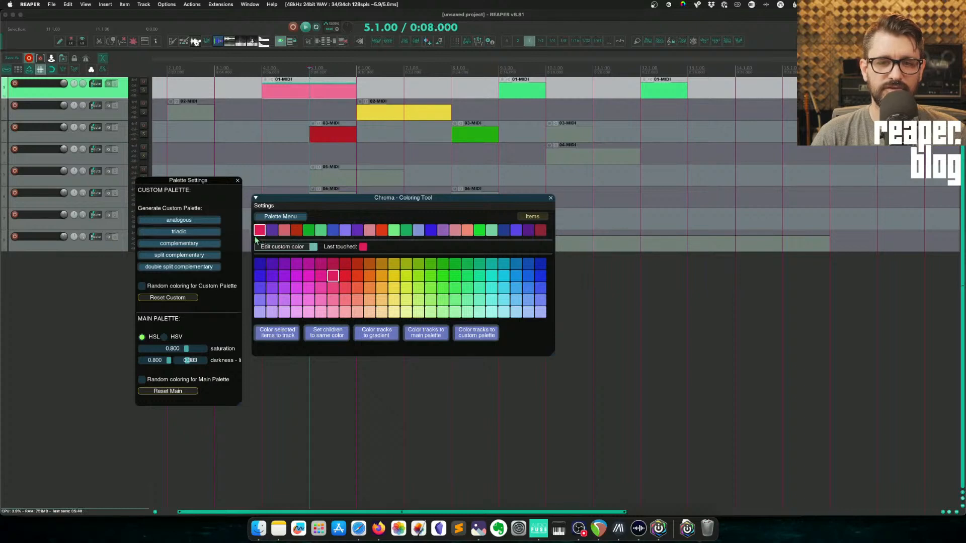
pyautogui.click(198, 233)
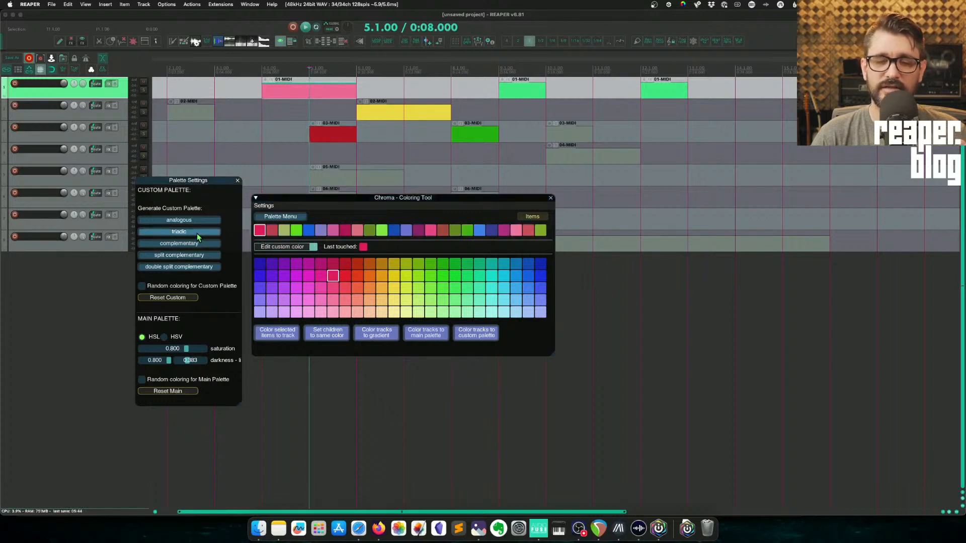
pyautogui.click(207, 258)
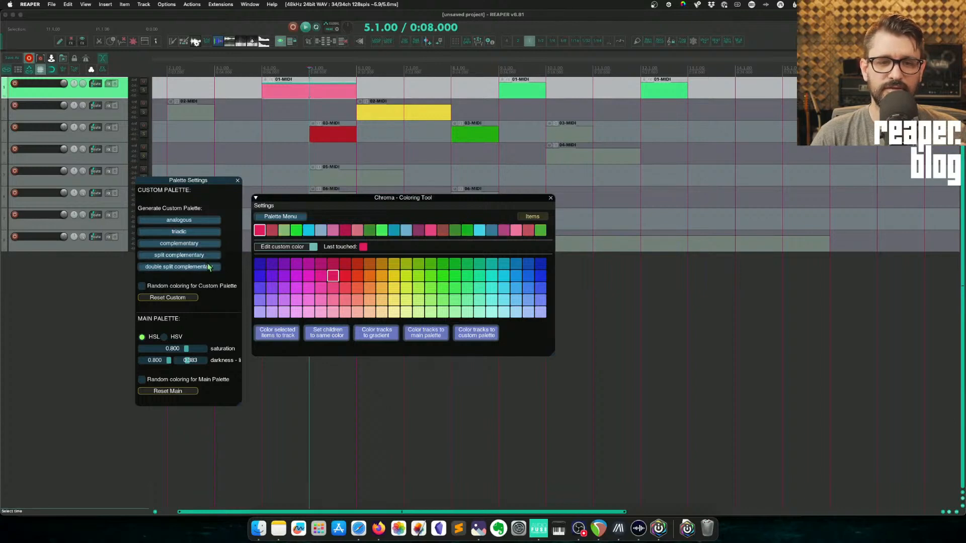
pyautogui.click(198, 220)
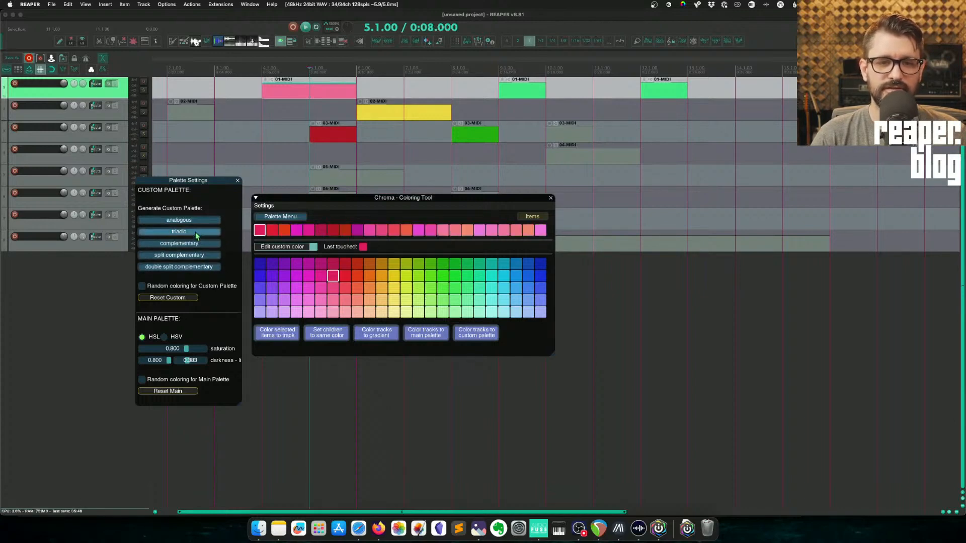
pyautogui.click(201, 243)
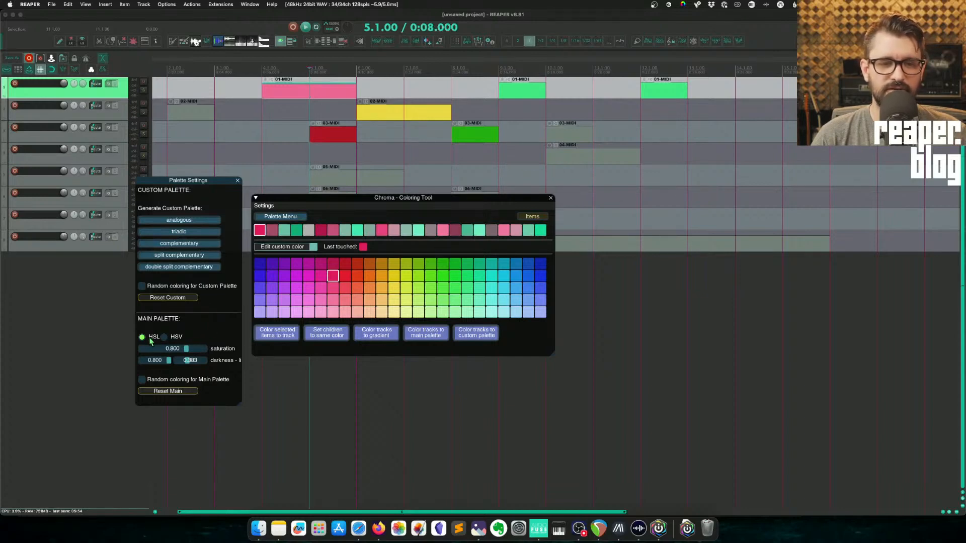
# - Switch the main palette back and forth between the HSL and HSV color models, ending on HSV
pyautogui.click(164, 337)
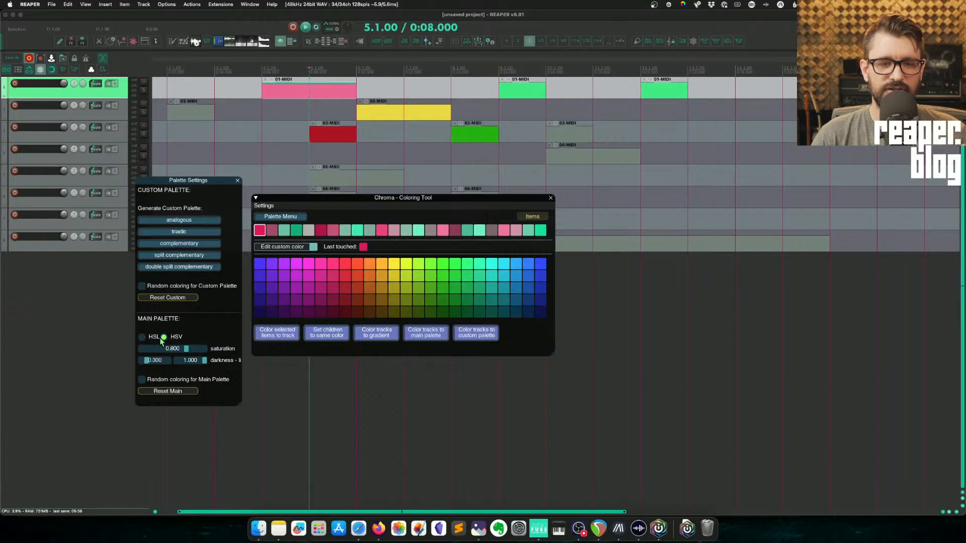
pyautogui.click(149, 339)
pyautogui.click(166, 338)
pyautogui.click(153, 339)
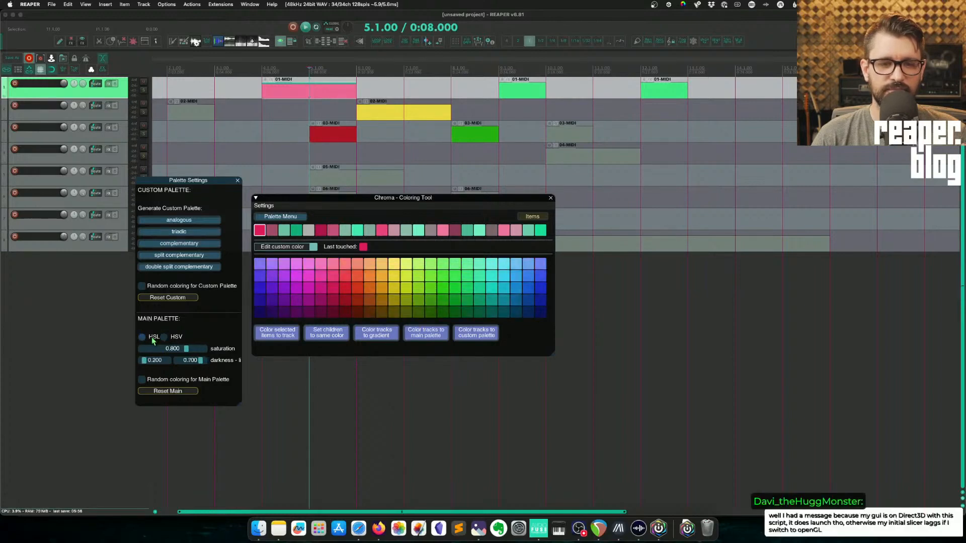
pyautogui.click(165, 337)
# - Set the main palette's saturation to 0.556 and adjust its darkness-lightness range, then reset both the main and custom palettes
pyautogui.moveTo(166, 348); pyautogui.dragTo(194, 364)
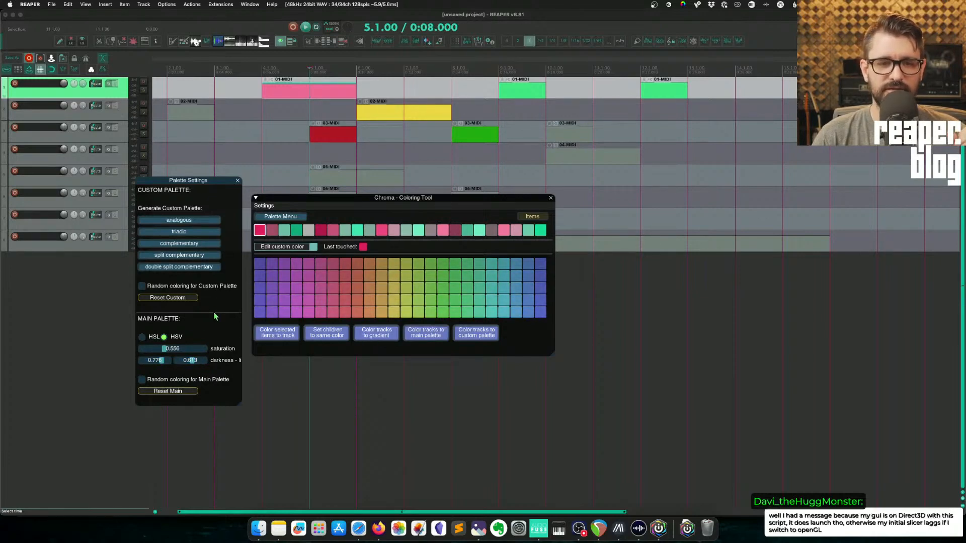
pyautogui.click(188, 390)
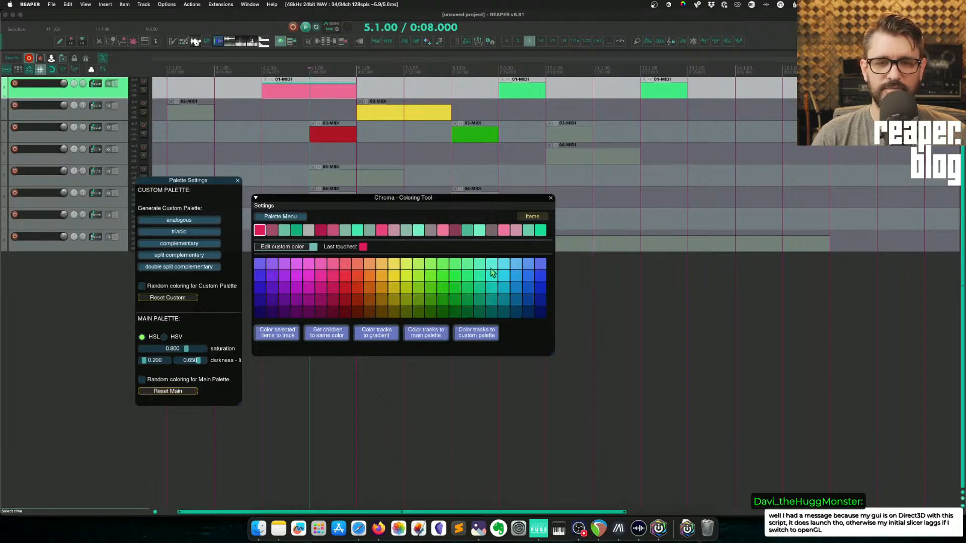
pyautogui.click(170, 299)
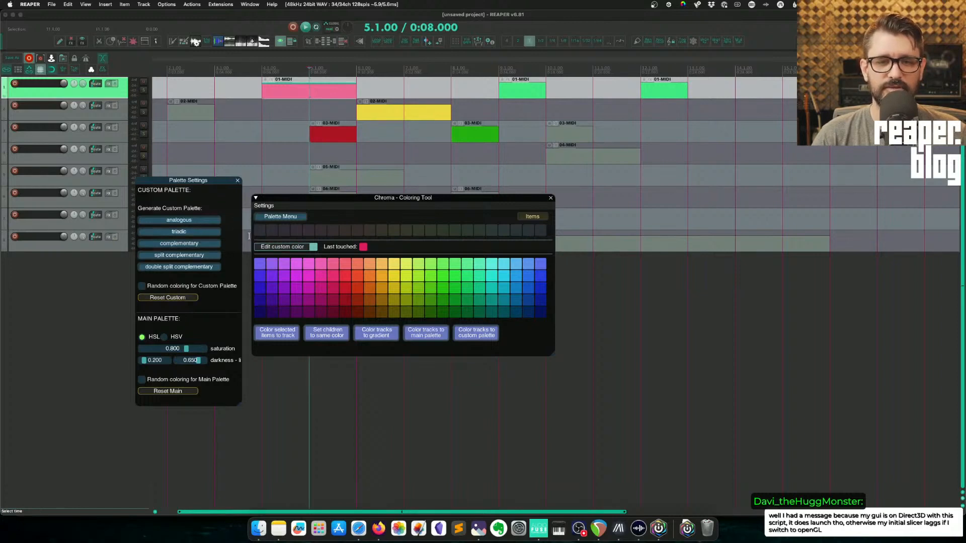
# - Put light pink in the first custom palette slot and generate an analogous custom palette from it
pyautogui.click(208, 220)
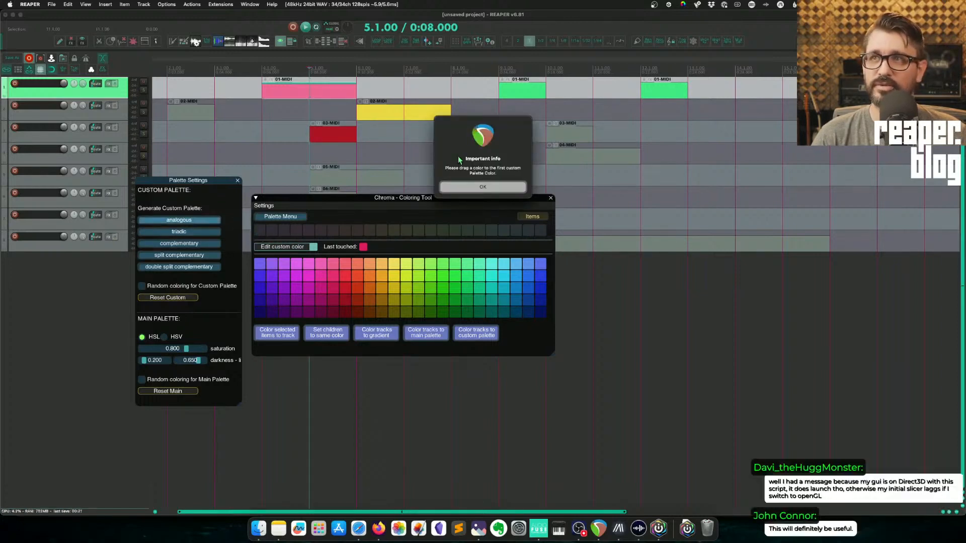
pyautogui.click(483, 188)
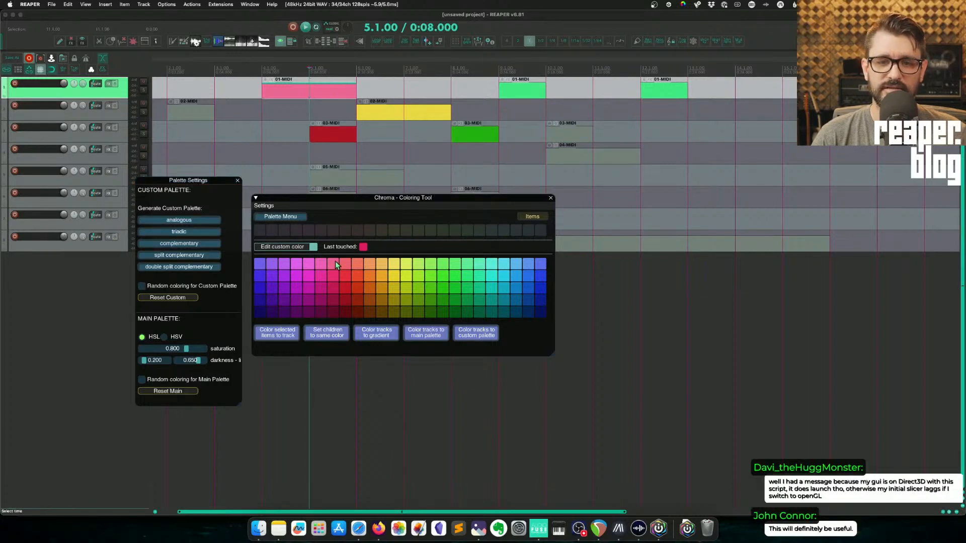
pyautogui.moveTo(335, 264); pyautogui.dragTo(261, 232)
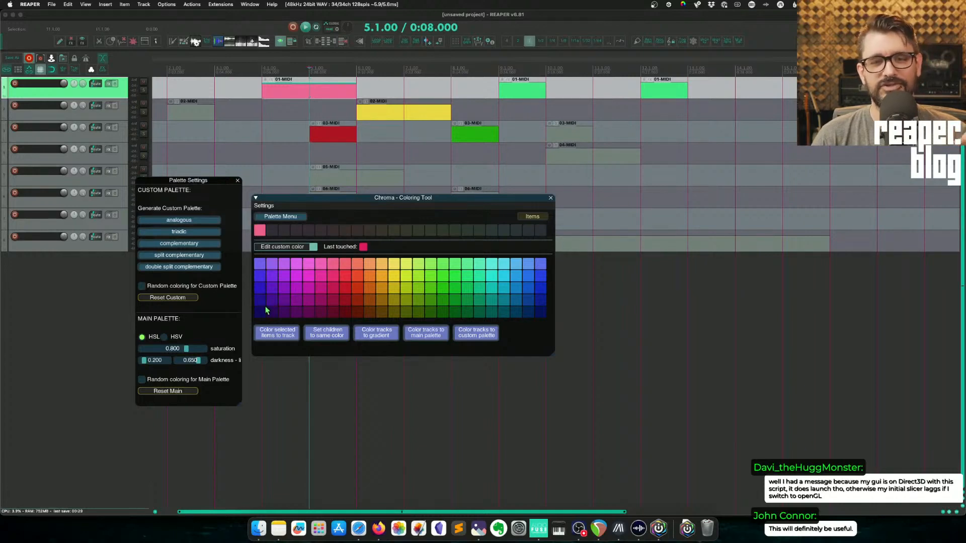
pyautogui.click(207, 222)
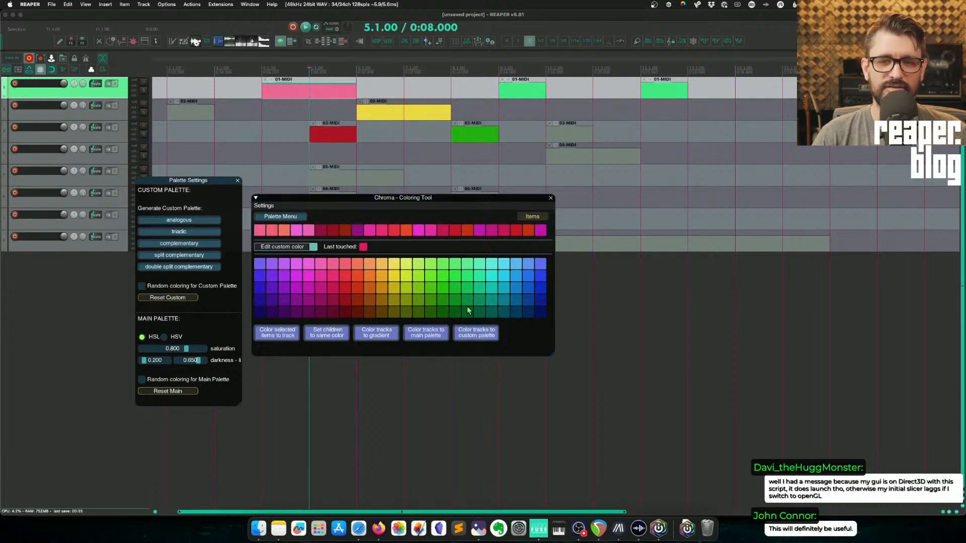
# - Close the palette settings and, with Tracks as the coloring target, recolor track 2 from yellow through green and teal to yellow-green
pyautogui.click(237, 180)
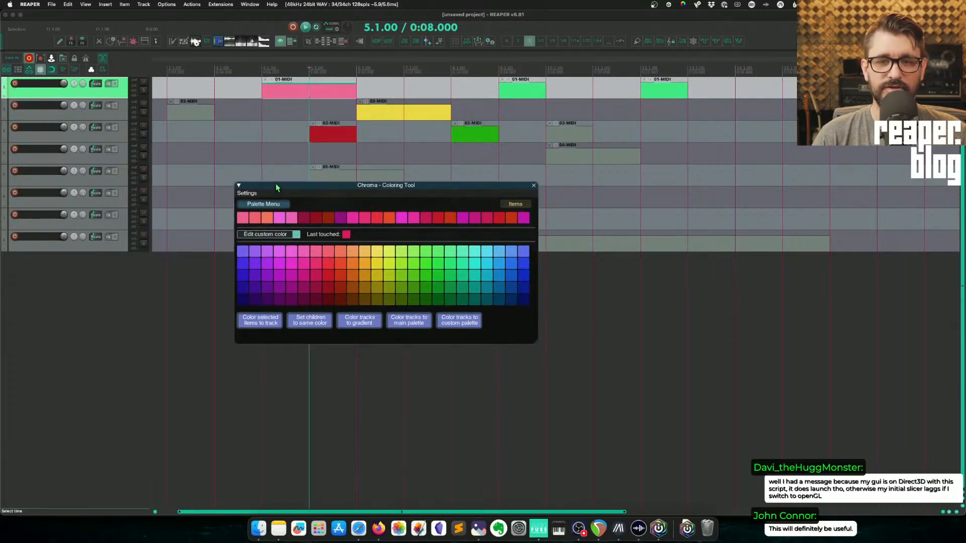
pyautogui.click(118, 113)
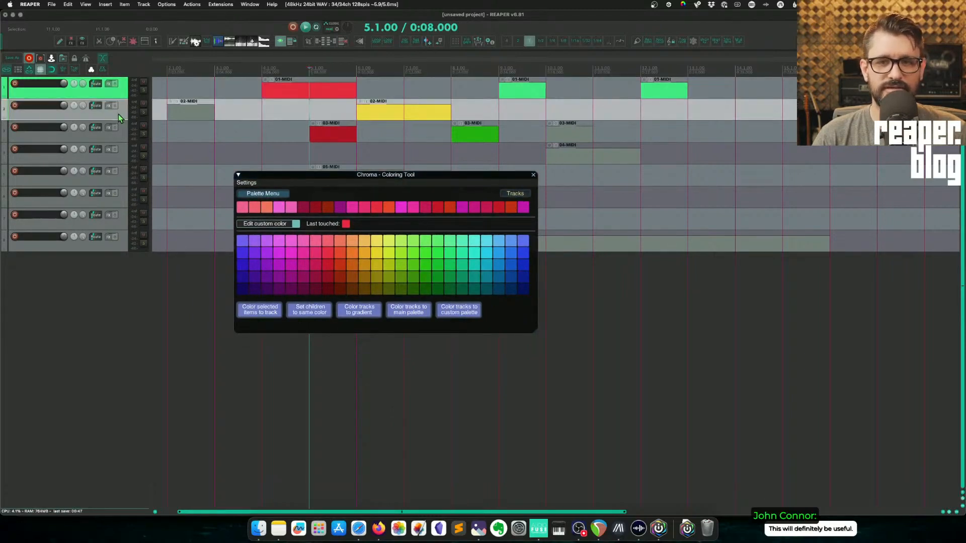
pyautogui.click(518, 195)
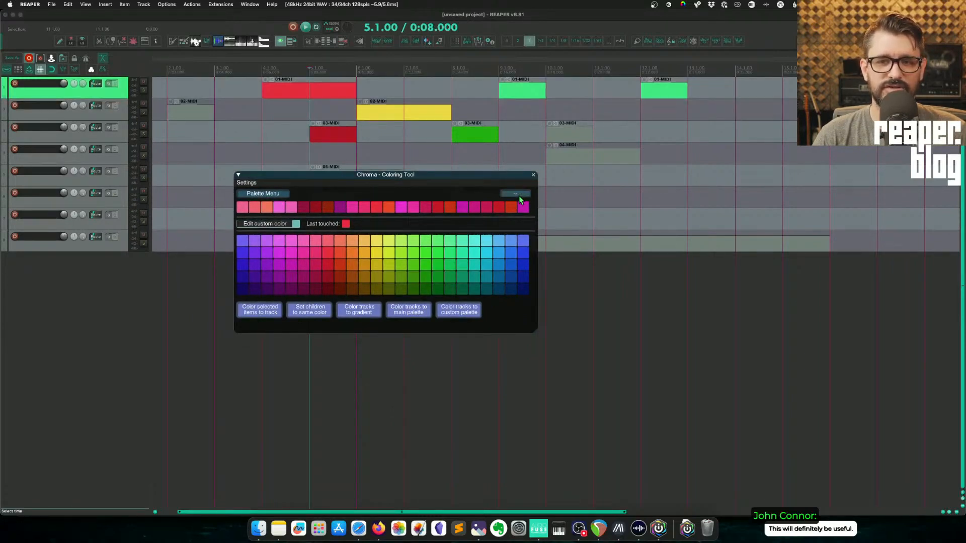
pyautogui.click(125, 119)
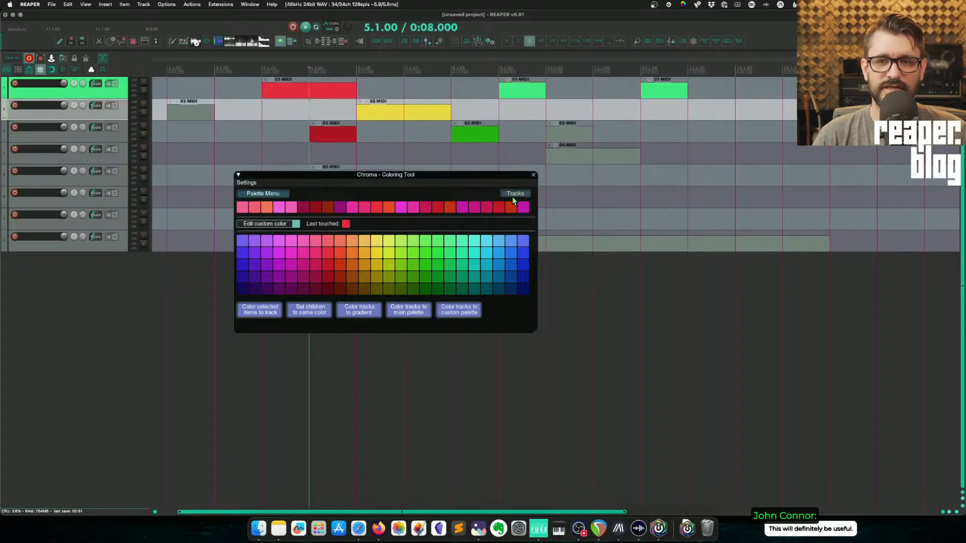
pyautogui.click(393, 256)
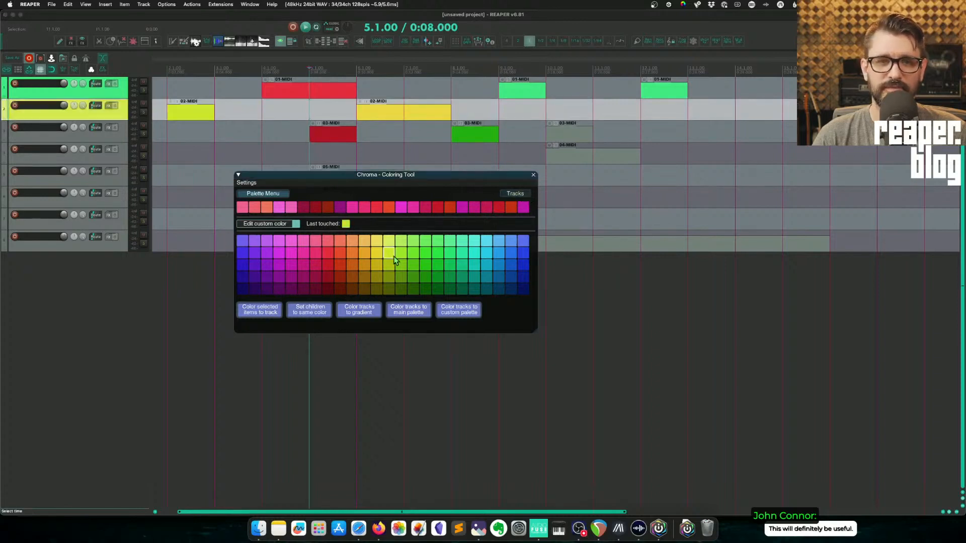
pyautogui.click(425, 253)
pyautogui.click(464, 264)
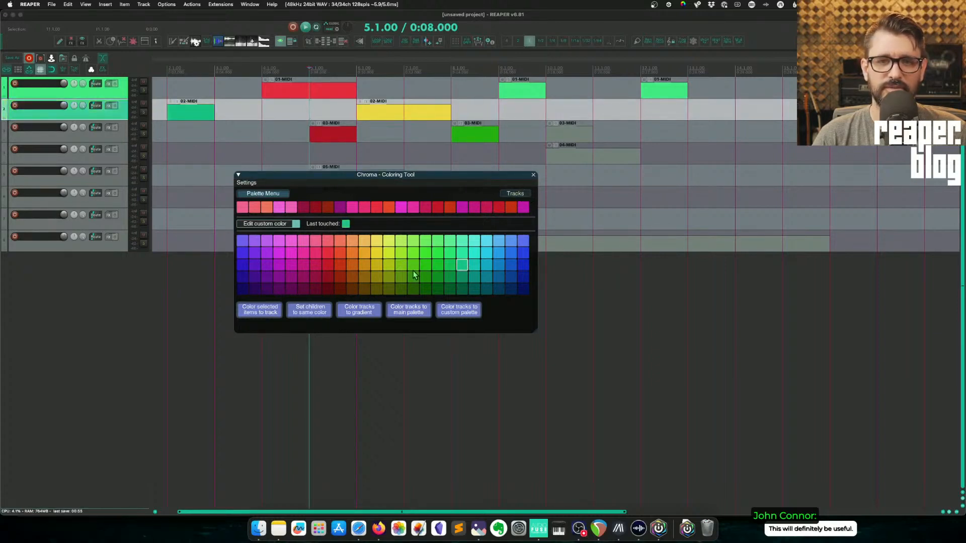
pyautogui.click(401, 266)
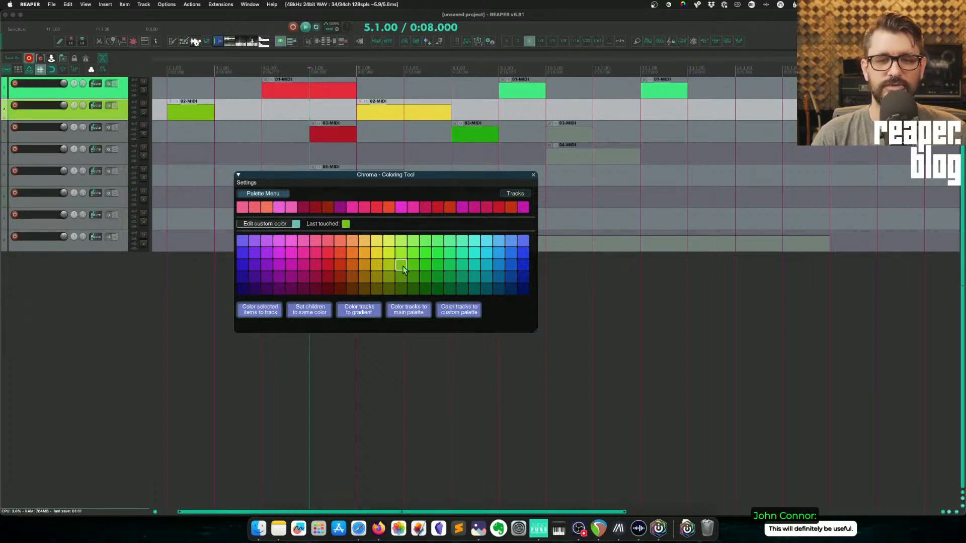
# - Color track 2 yellow-green, track 3 blue and track 4 light turquoise, and color the selected items to their track
pyautogui.click(401, 266)
pyautogui.click(117, 135)
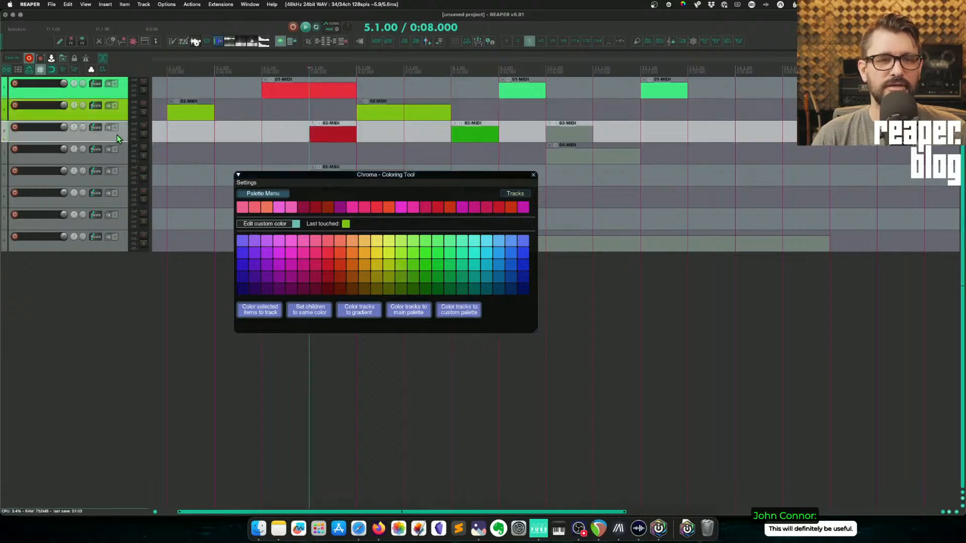
pyautogui.click(524, 253)
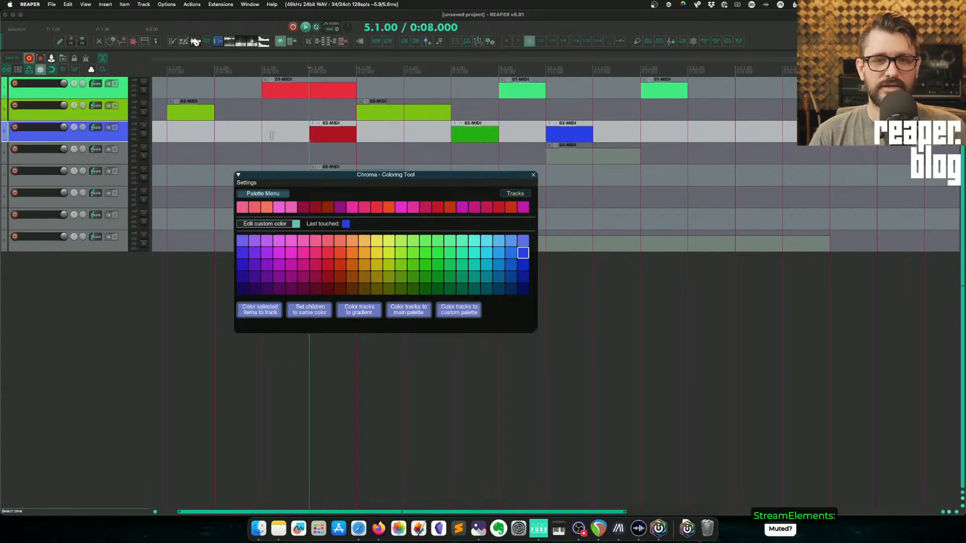
pyautogui.click(159, 154)
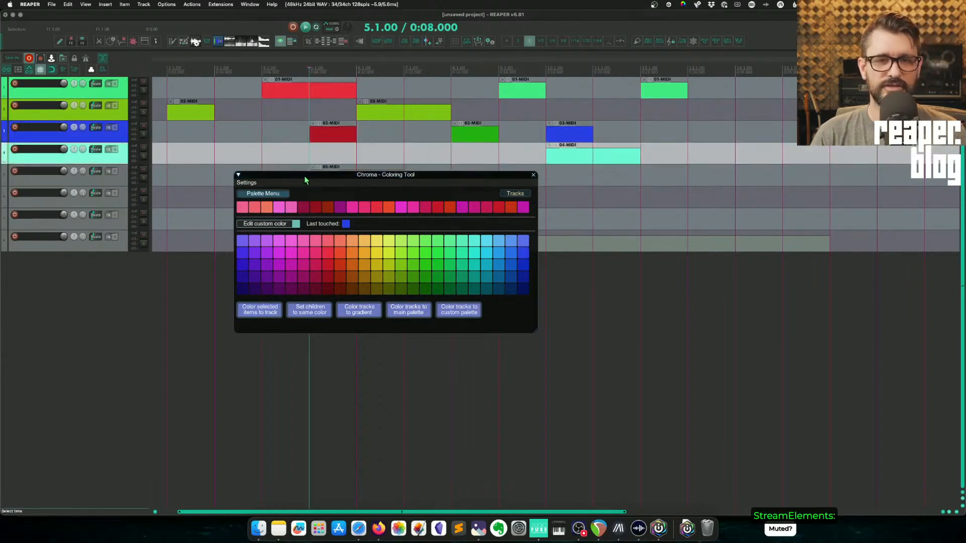
pyautogui.click(260, 313)
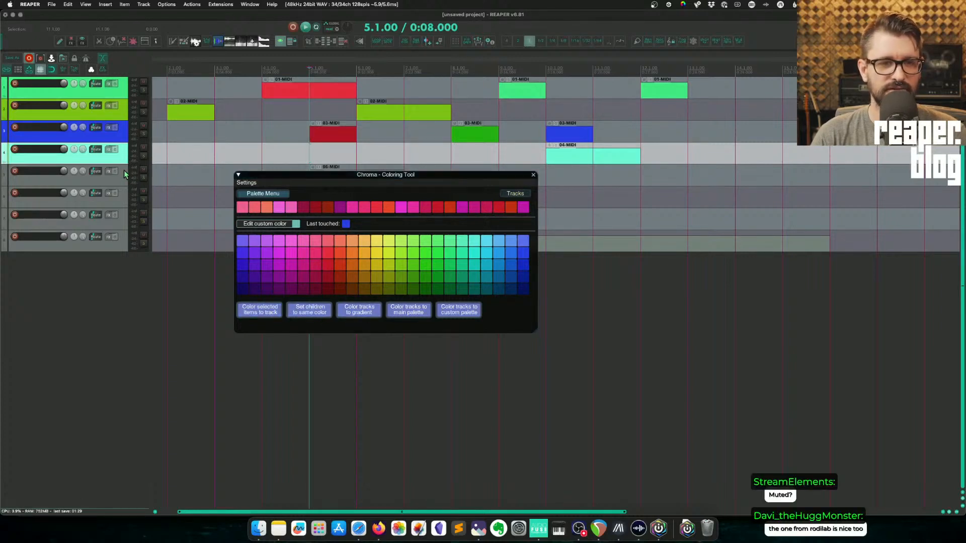
# - Select tracks 4 to 7 and color them to a gradient, replacing it with the custom palette colors
pyautogui.keyDown('shift'); pyautogui.click(123, 222); pyautogui.keyUp('shift')
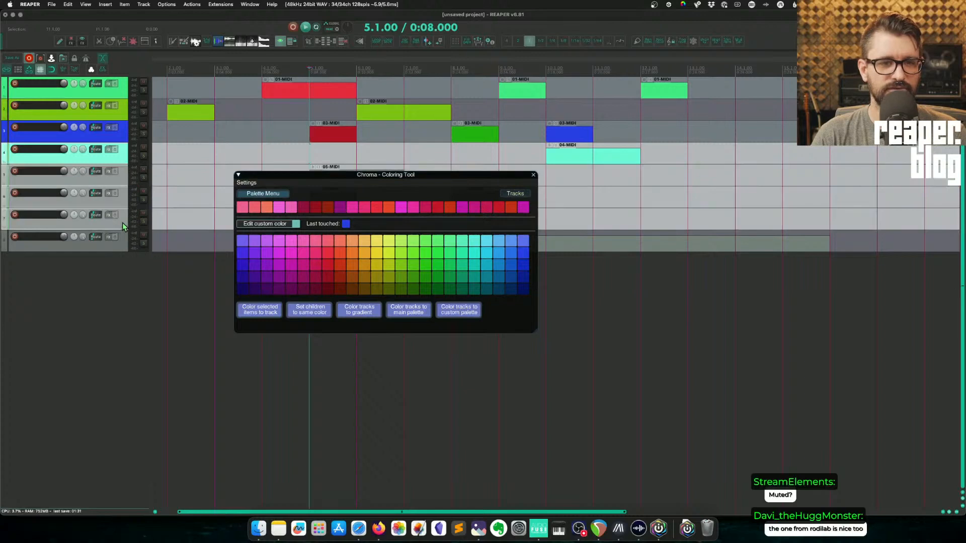
pyautogui.click(366, 312)
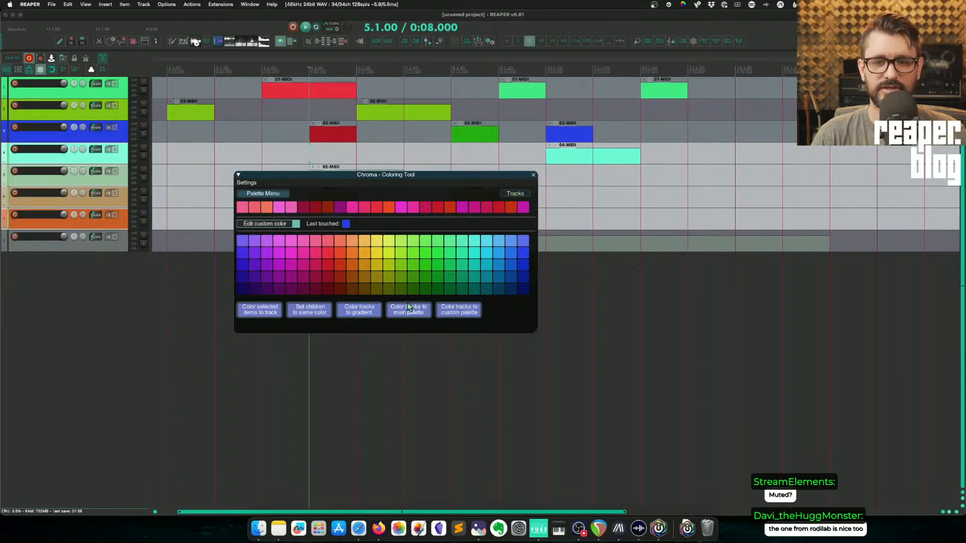
pyautogui.click(471, 313)
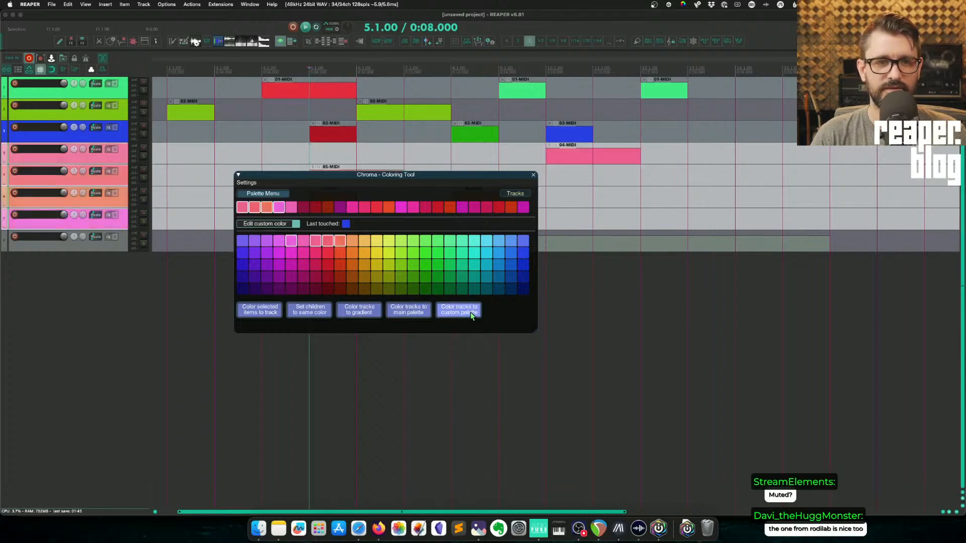
# - Select all tracks and color them to the custom palette
pyautogui.click(151, 239)
pyautogui.press('super+a')
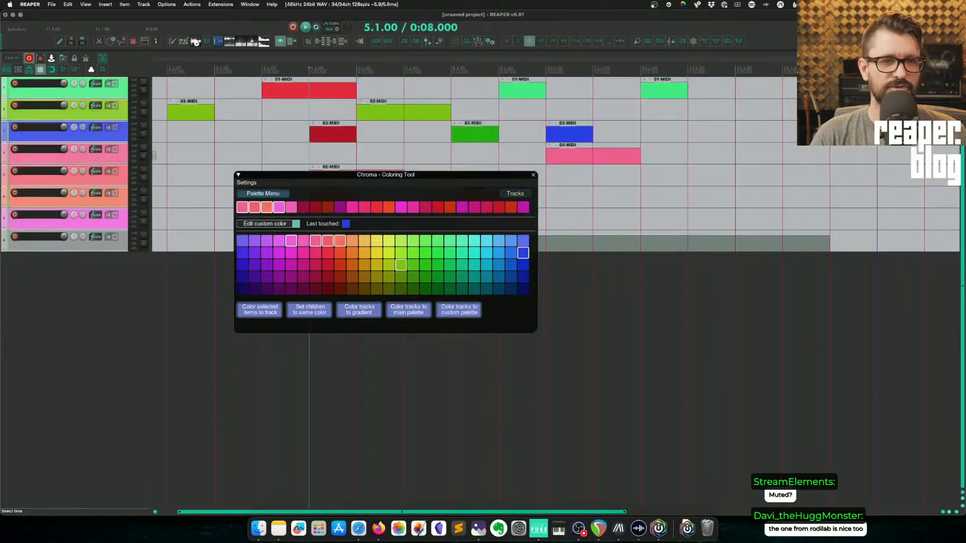
pyautogui.click(465, 313)
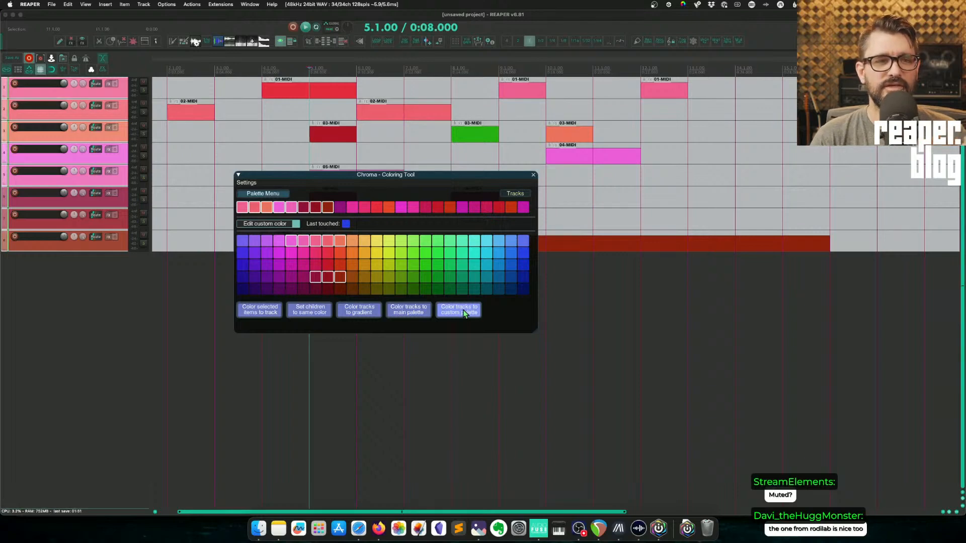
# - Open the Default_6.0 theme adjuster on its Custom Colors page and move its window over the track area
pyautogui.click(218, 5)
pyautogui.moveTo(167, 5)
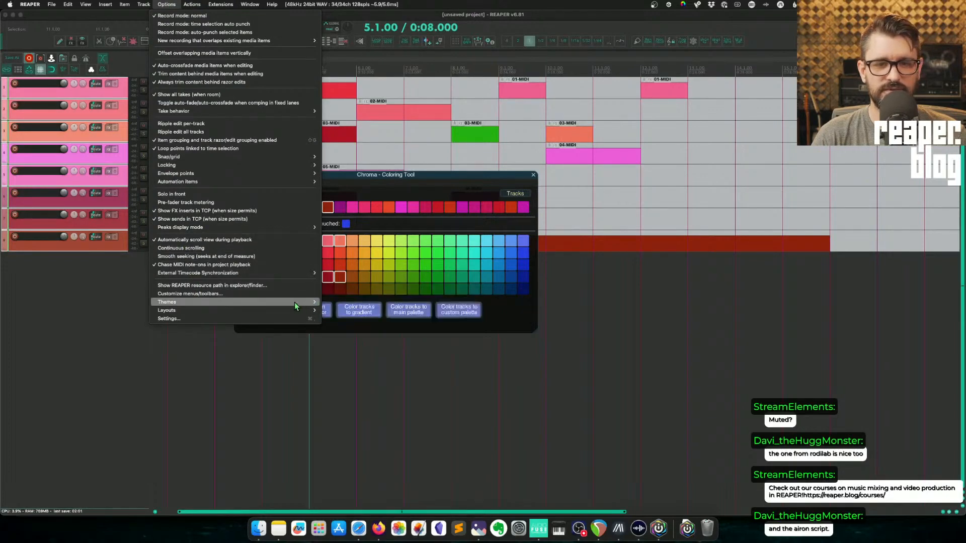
pyautogui.moveTo(291, 300)
pyautogui.click(354, 305)
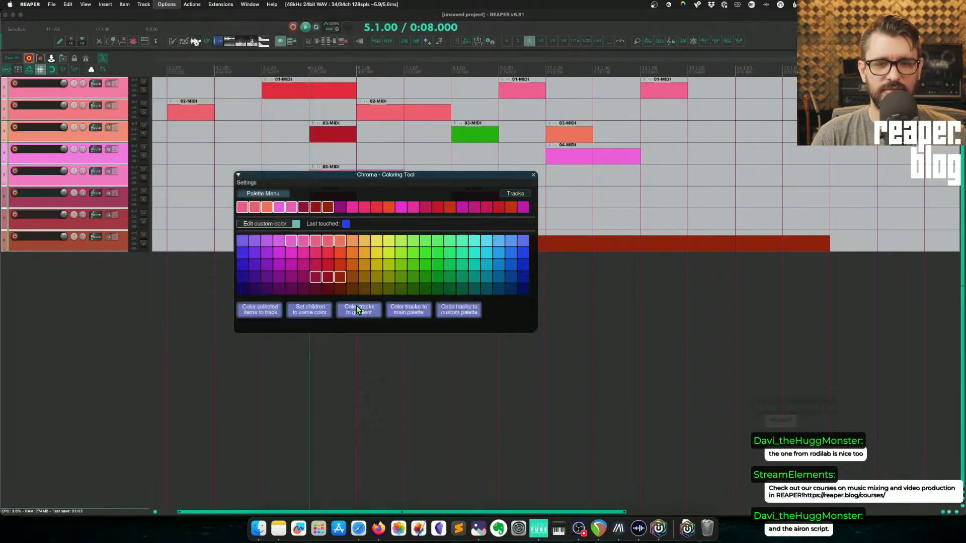
pyautogui.click(735, 200)
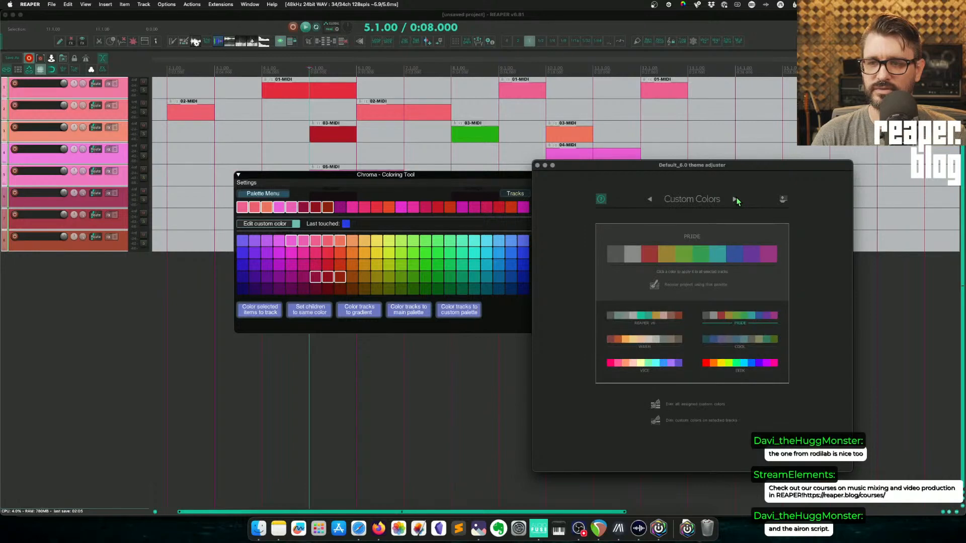
pyautogui.moveTo(740, 167); pyautogui.dragTo(323, 69)
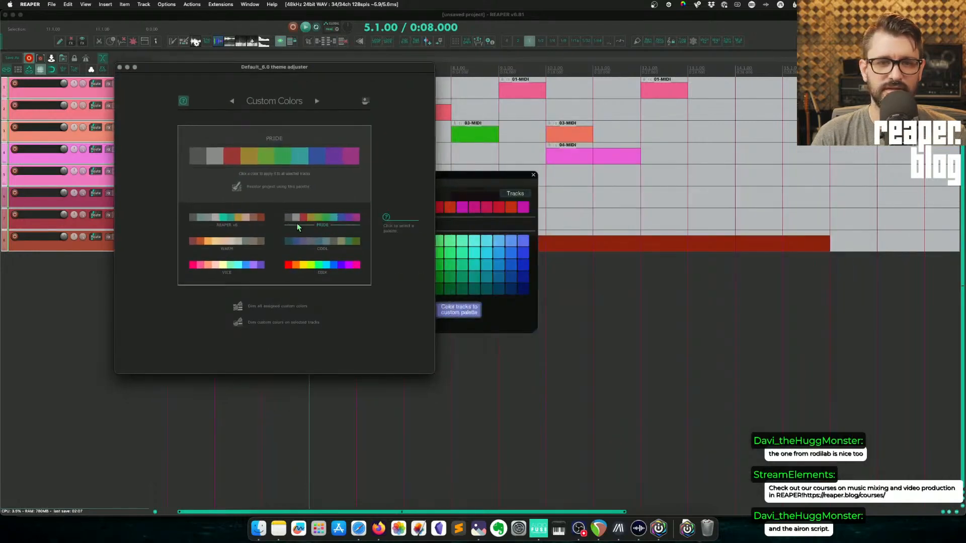
# - Recolor the project with the theme adjuster's Pride, Cool and Warm palettes in turn, and close the adjuster
pyautogui.click(291, 190)
pyautogui.click(322, 242)
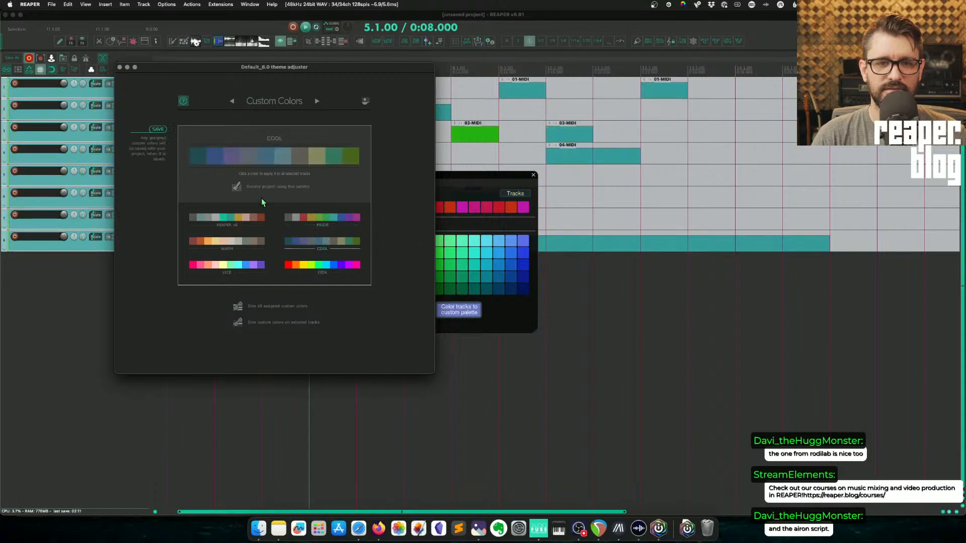
pyautogui.click(235, 189)
pyautogui.click(227, 241)
pyautogui.click(236, 190)
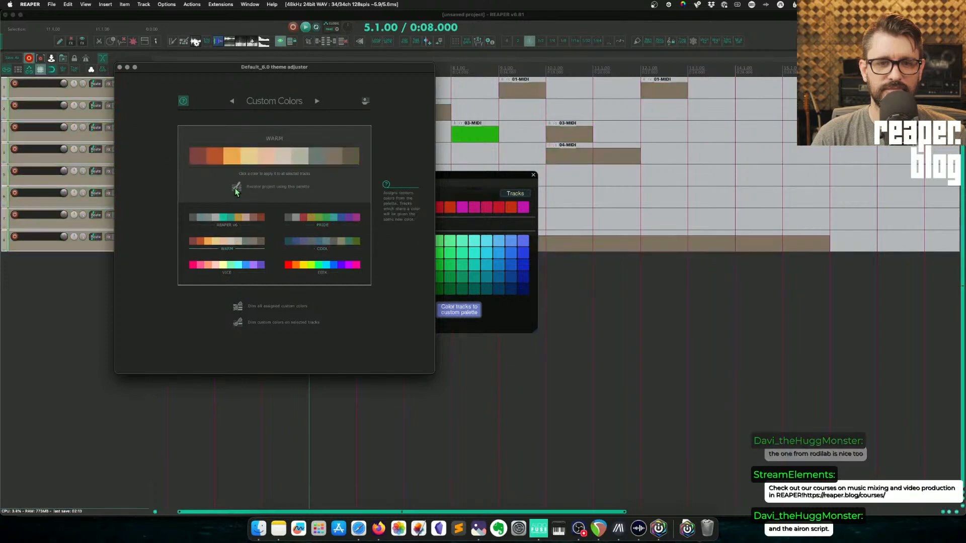
pyautogui.click(120, 67)
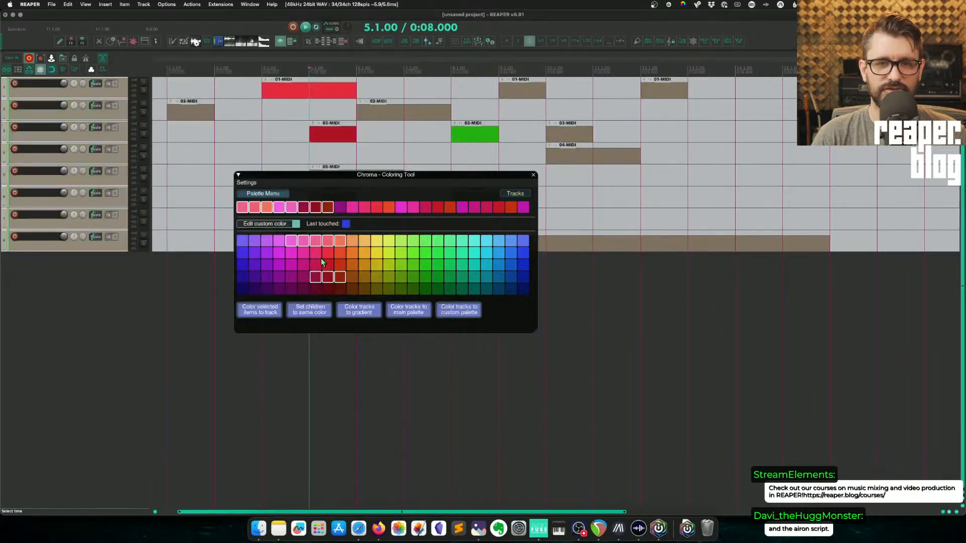
# - Color all tracks to the custom palette, switch them to the main palette, and blend them into a gradient
pyautogui.click(452, 313)
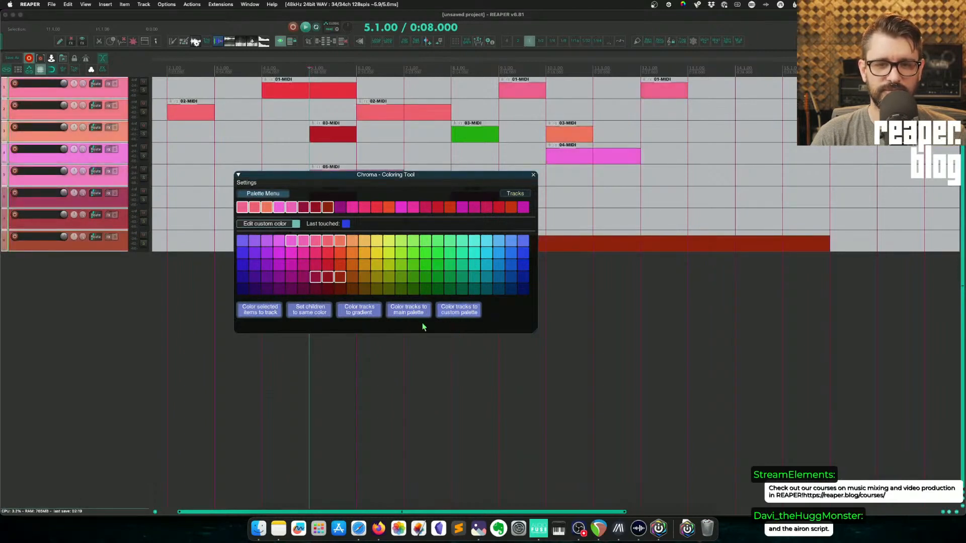
pyautogui.click(411, 312)
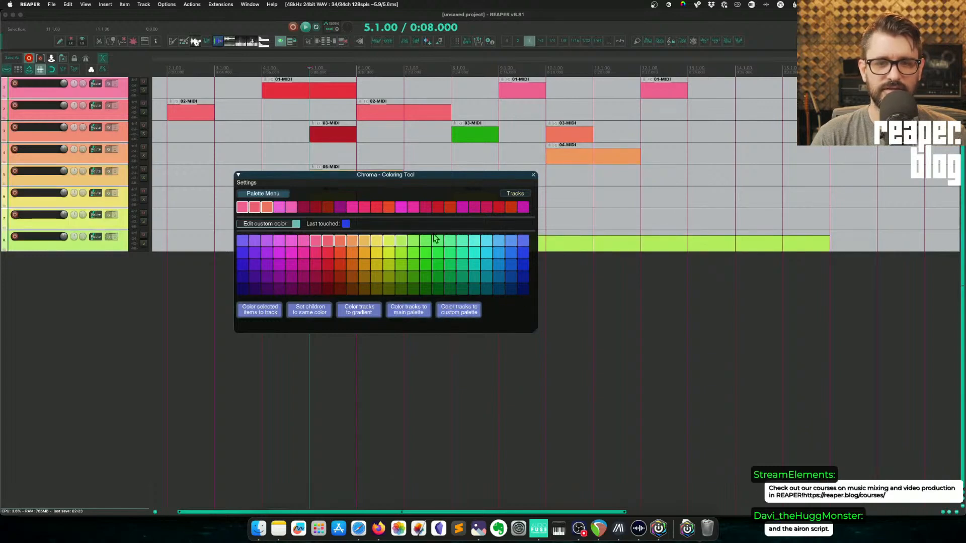
pyautogui.click(373, 312)
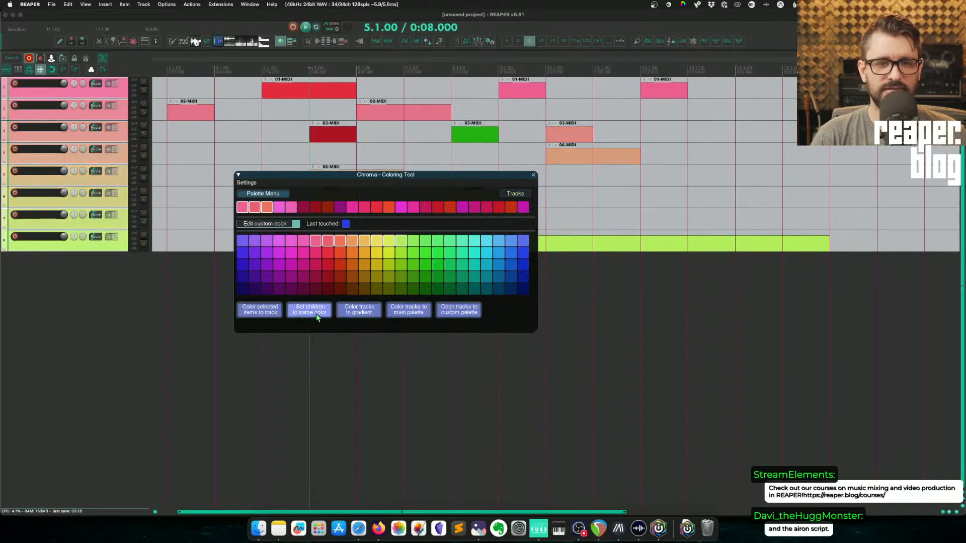
# - Insert two new tracks below track 5 and select both for nesting under it
pyautogui.click(123, 181)
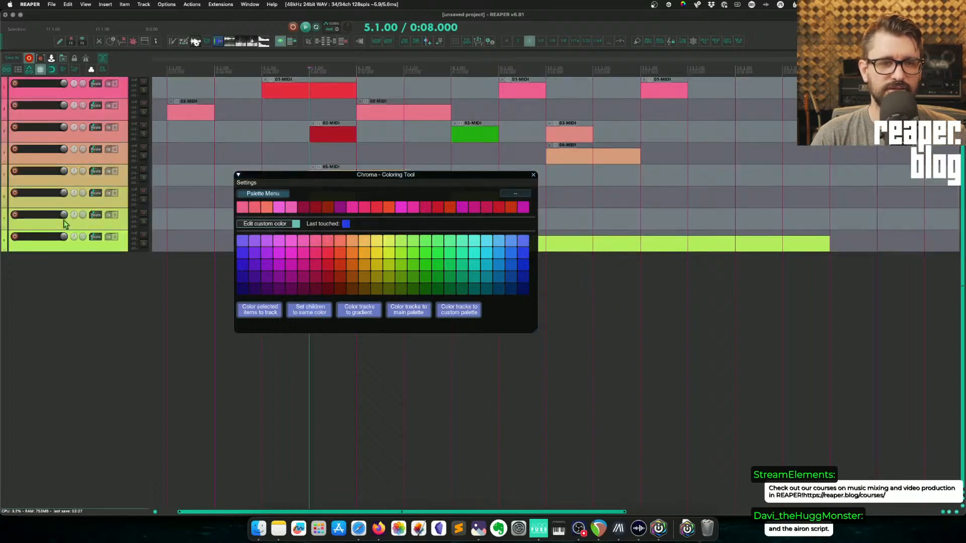
pyautogui.press('super+t')
pyautogui.press('super+t')
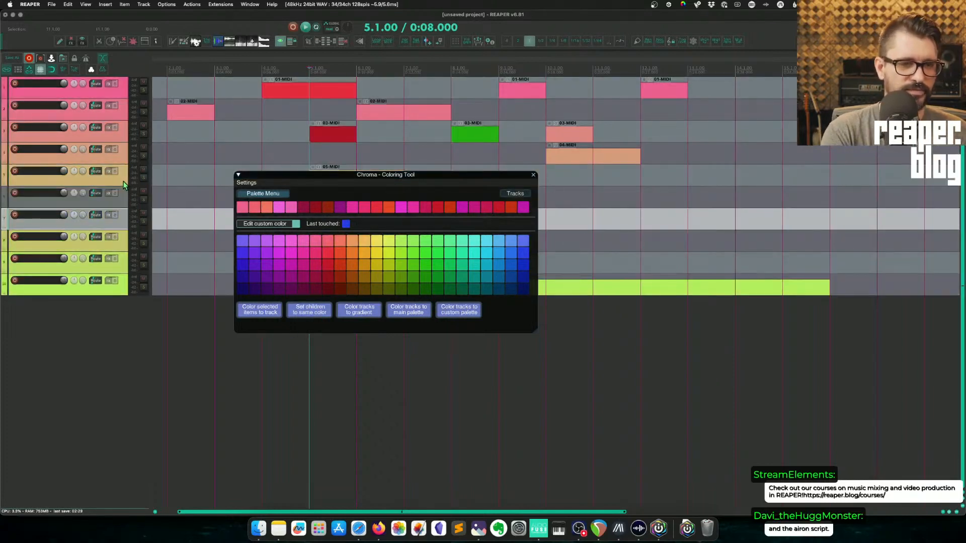
pyautogui.click(124, 202)
pyautogui.keyDown('shift'); pyautogui.click(123, 215); pyautogui.keyUp('shift')
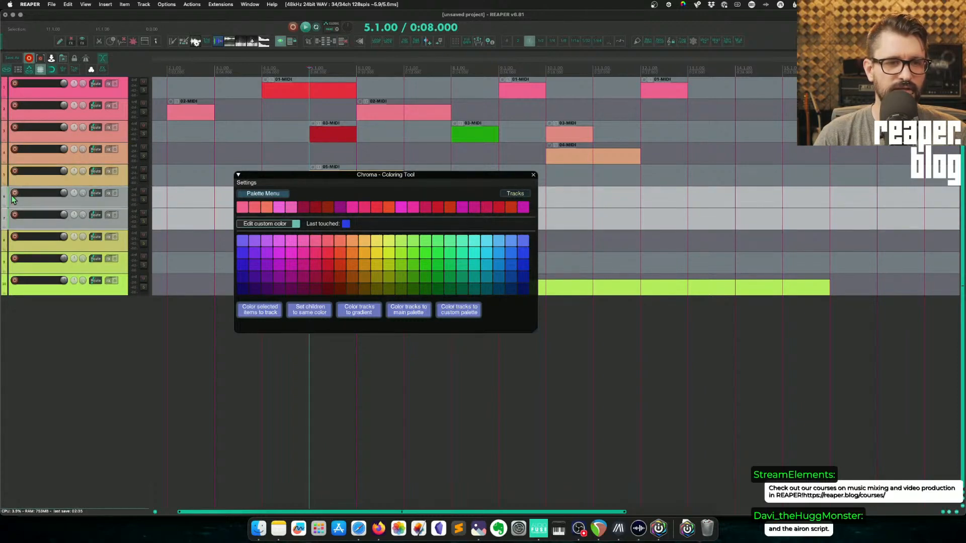
# - Apply the gradient to the track 5 folder, recolor track 5 magenta and set its children to the same color
pyautogui.click(369, 313)
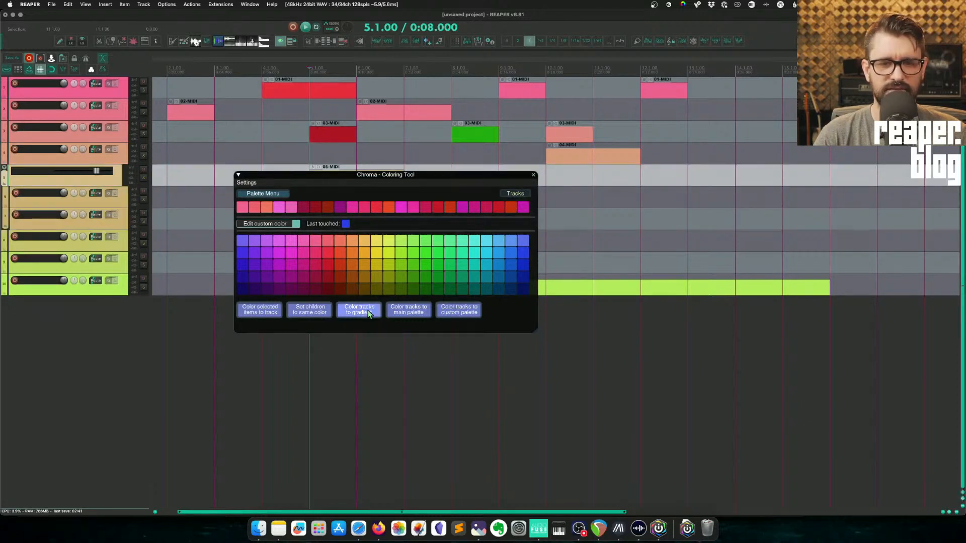
pyautogui.click(279, 254)
pyautogui.click(309, 313)
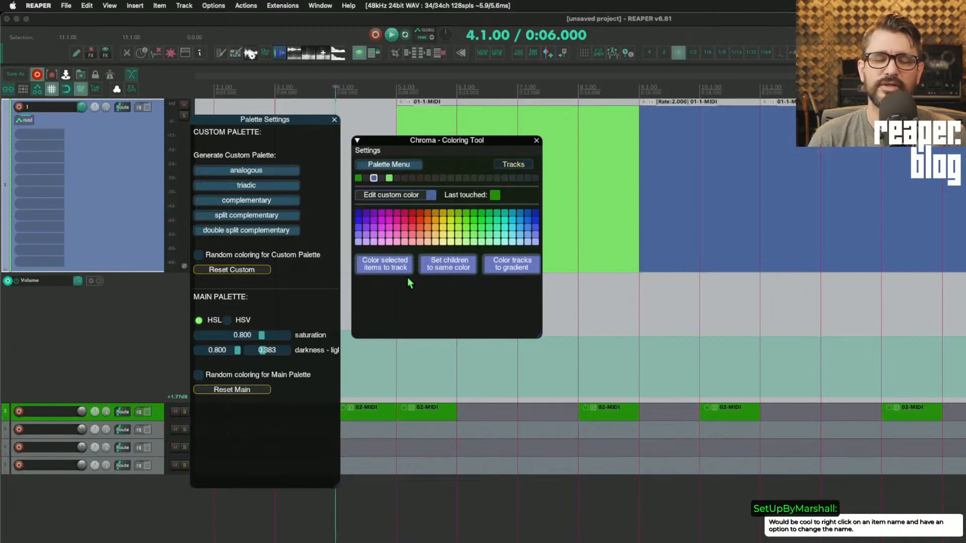
# - Find the Chroma_Coloring Tool.lua script among the actions with the filter "chrom" and examine its source code, closing the editor when done
pyautogui.click(445, 133)
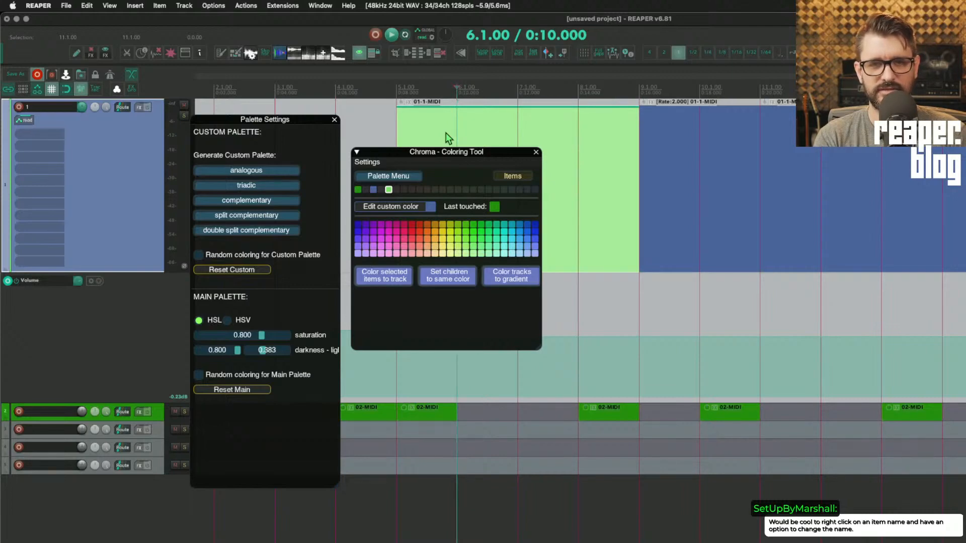
pyautogui.hotkey('shift', '/')
pyautogui.click(456, 179)
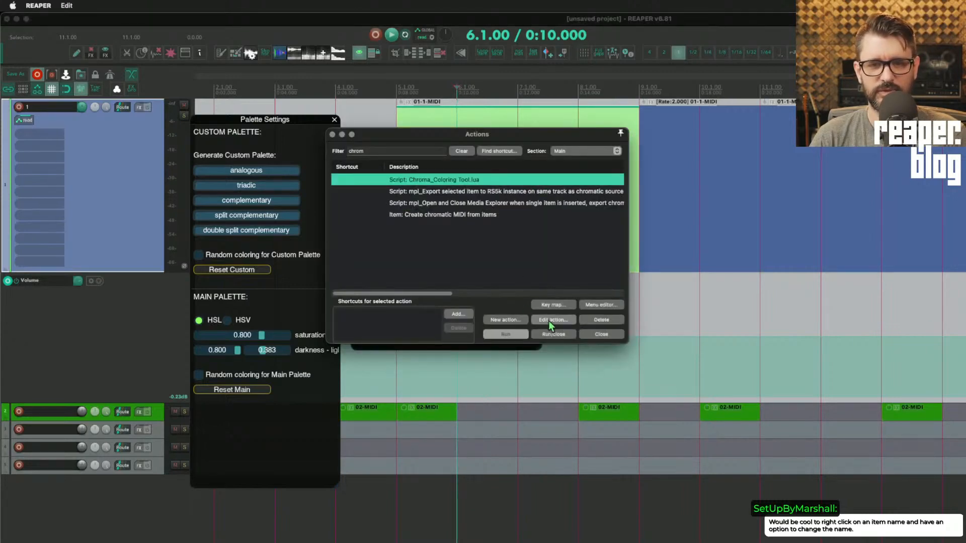
pyautogui.click(548, 321)
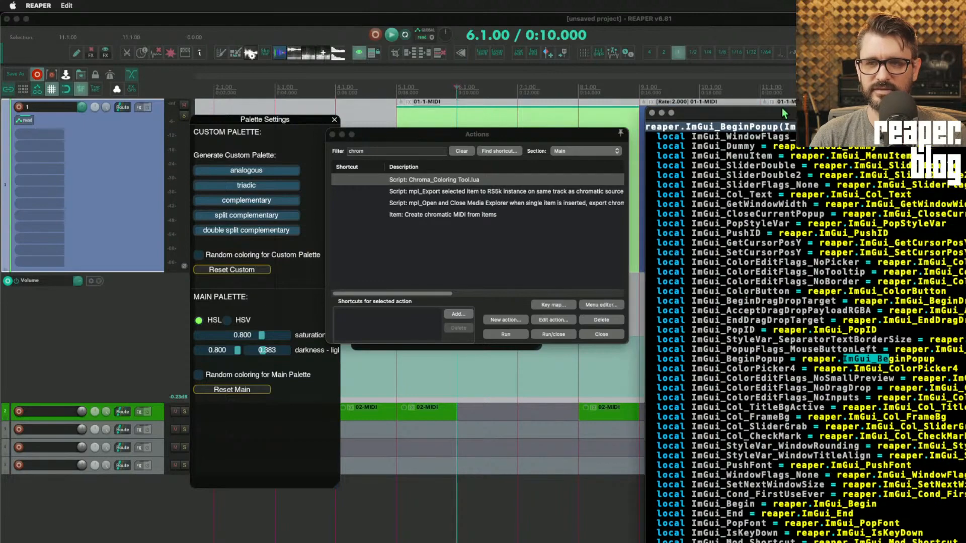
pyautogui.moveTo(783, 113); pyautogui.dragTo(341, 50)
pyautogui.press('Down')
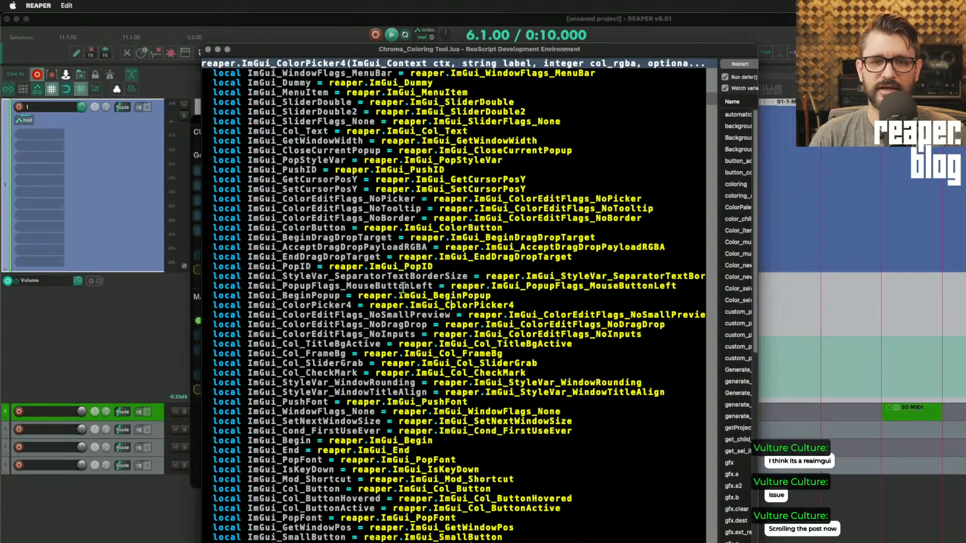
pyautogui.click(208, 49)
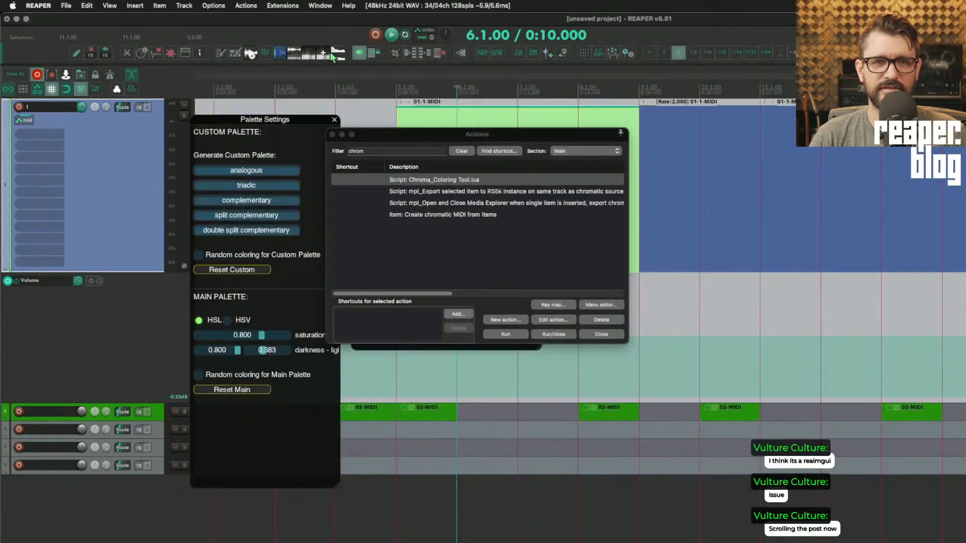
# - Browse the ReaPack packages, filter for "reaimgui" and select the ReaScript binding for Dear ImGui package to check its version
pyautogui.click(276, 8)
pyautogui.moveTo(349, 339)
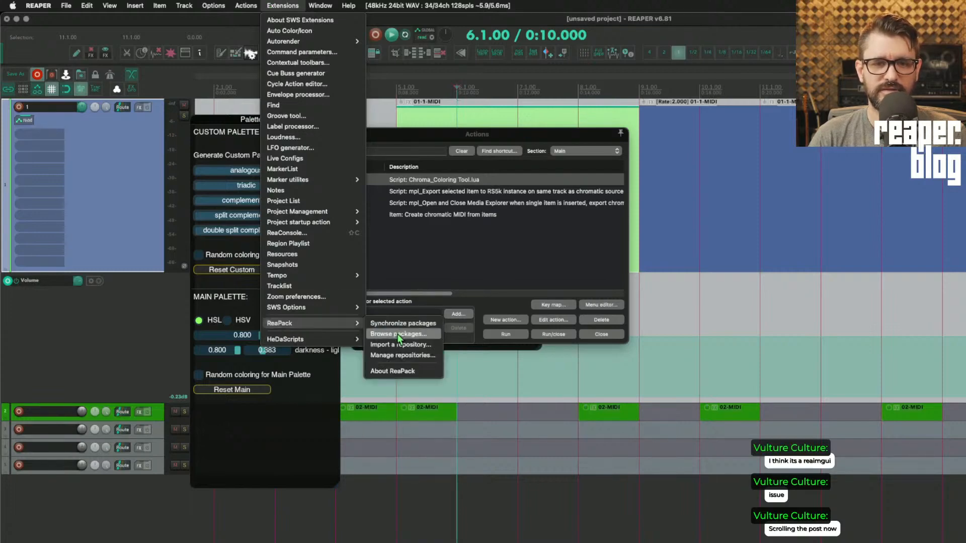
pyautogui.click(399, 335)
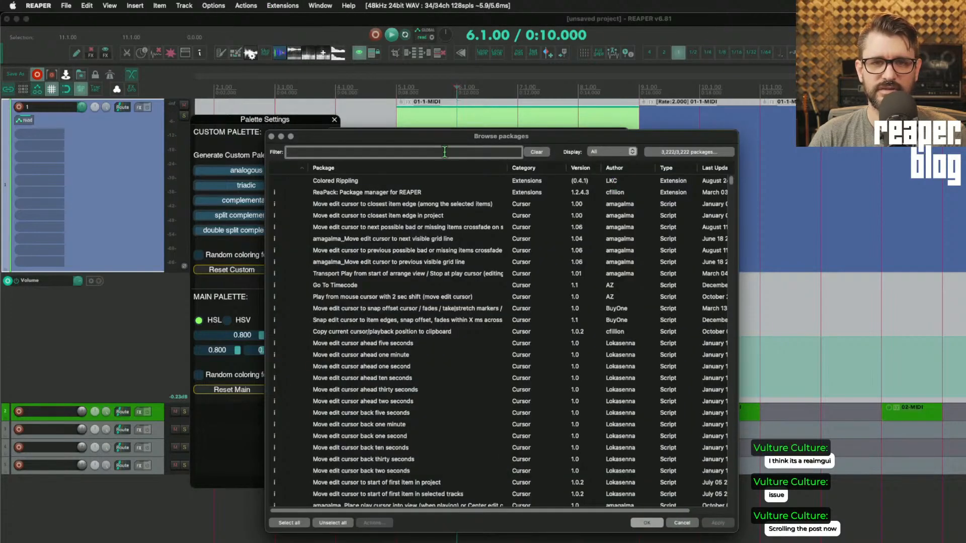
pyautogui.write('realmguimgui')
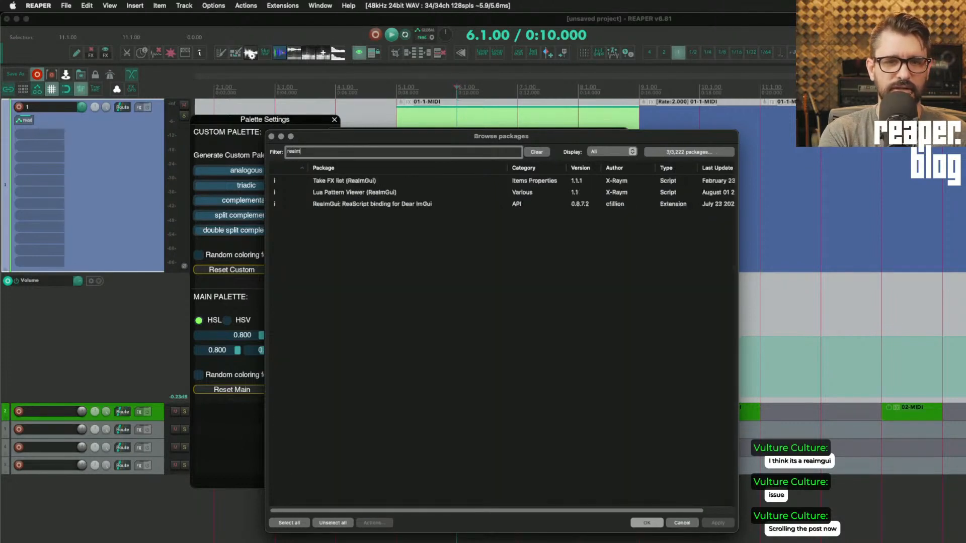
pyautogui.click(432, 204)
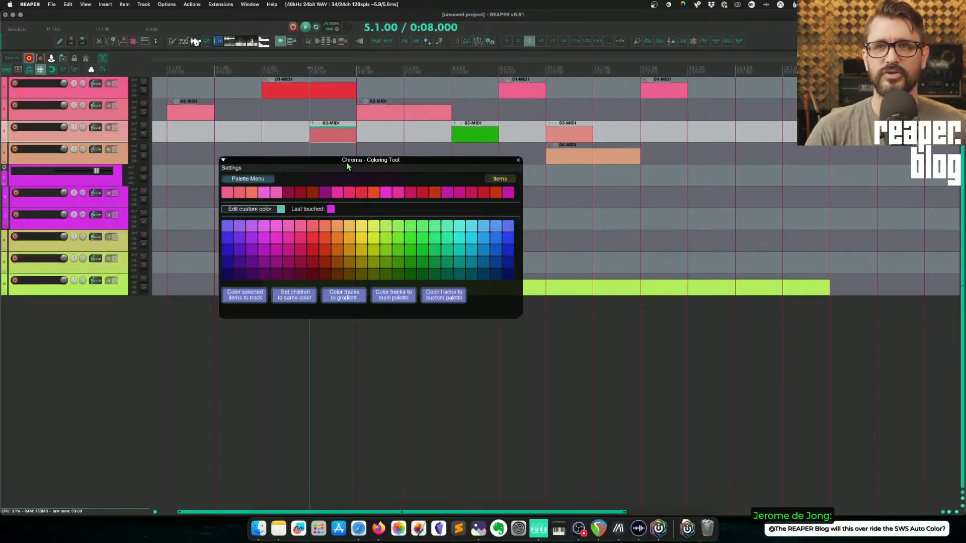
# - Name track 3 "bass"
pyautogui.click(102, 326)
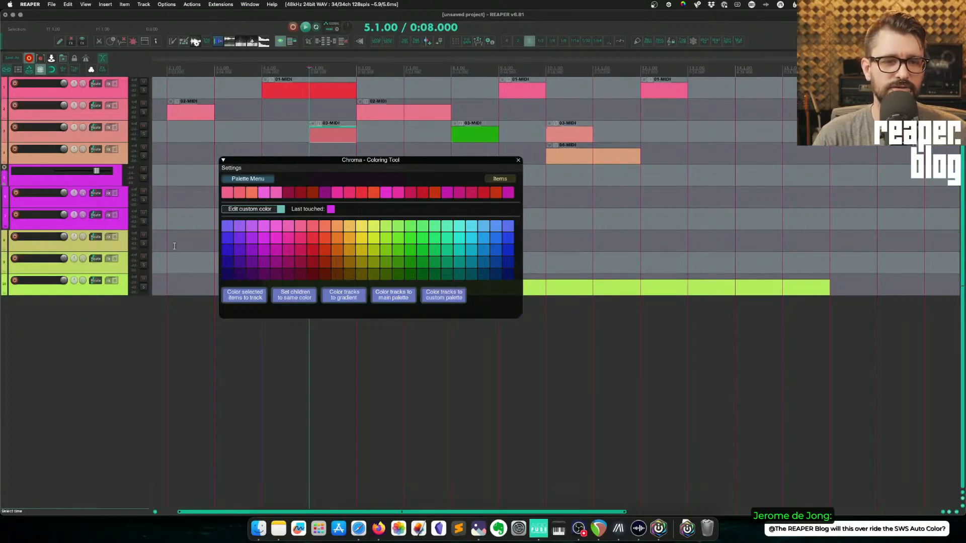
pyautogui.click(80, 136)
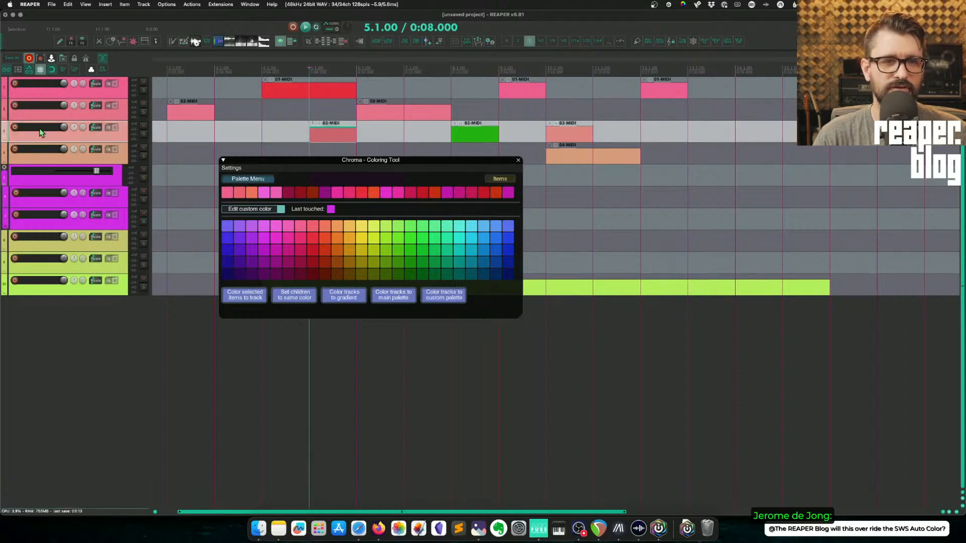
pyautogui.doubleClick(49, 128)
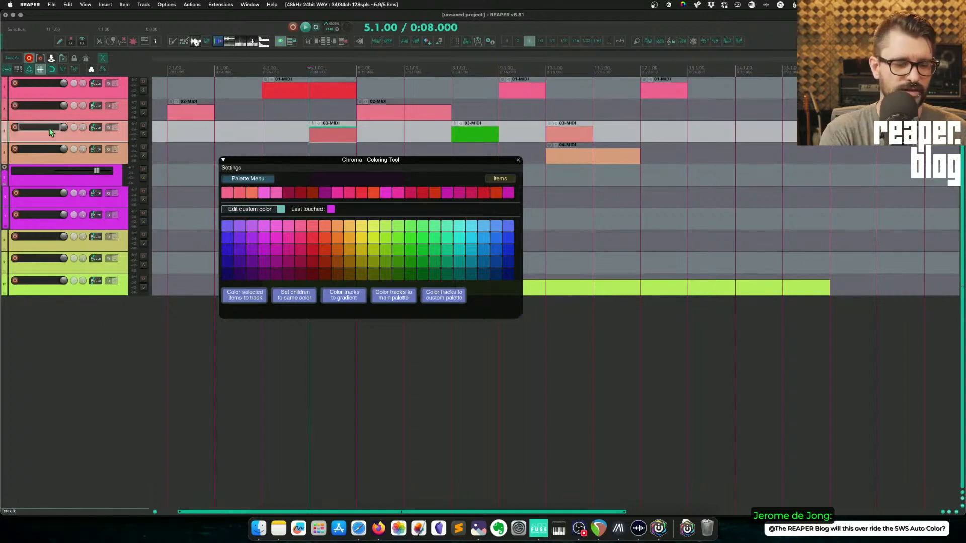
pyautogui.write('f')
pyautogui.press('BackSpace')
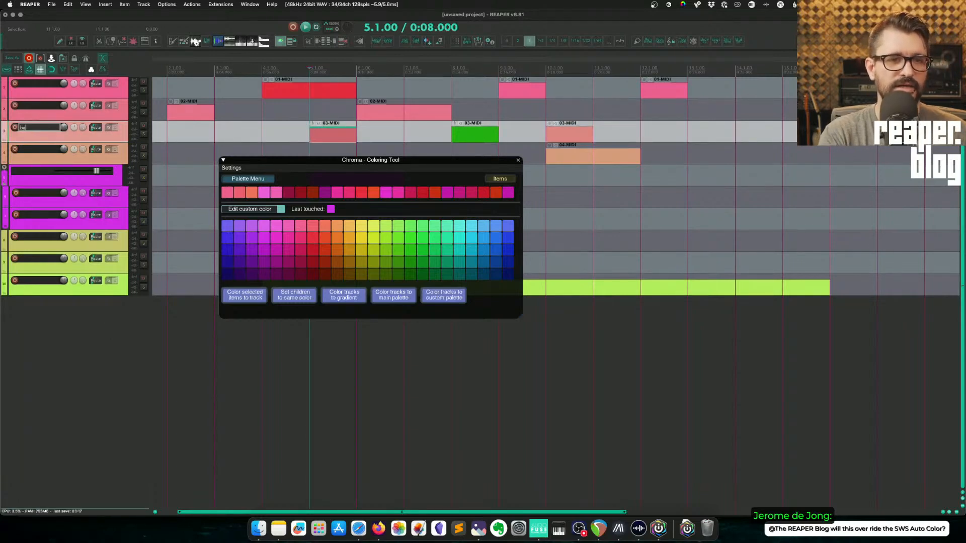
pyautogui.press('Return')
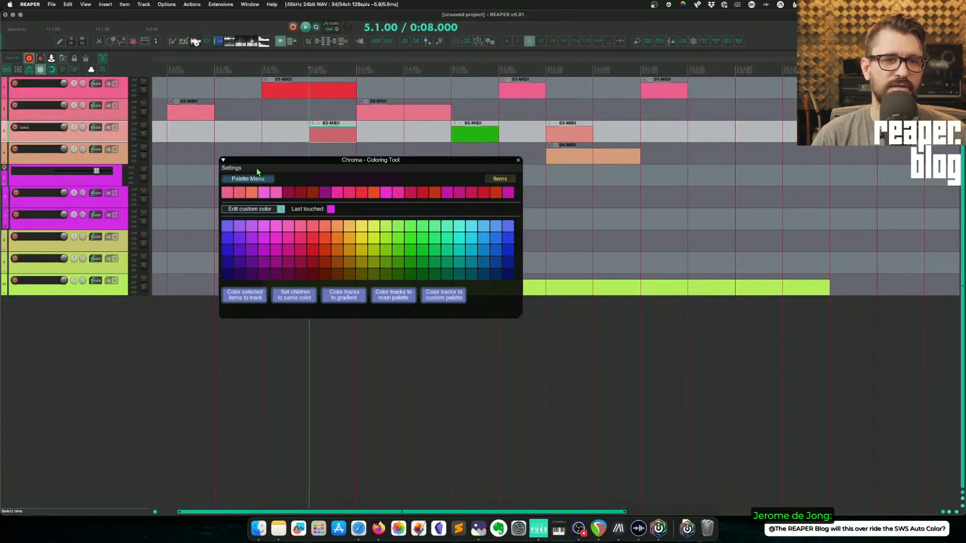
# - Check which auto-coloring settings are enabled in the SWS options
pyautogui.moveTo(262, 162); pyautogui.dragTo(273, 174)
pyautogui.click(220, 4)
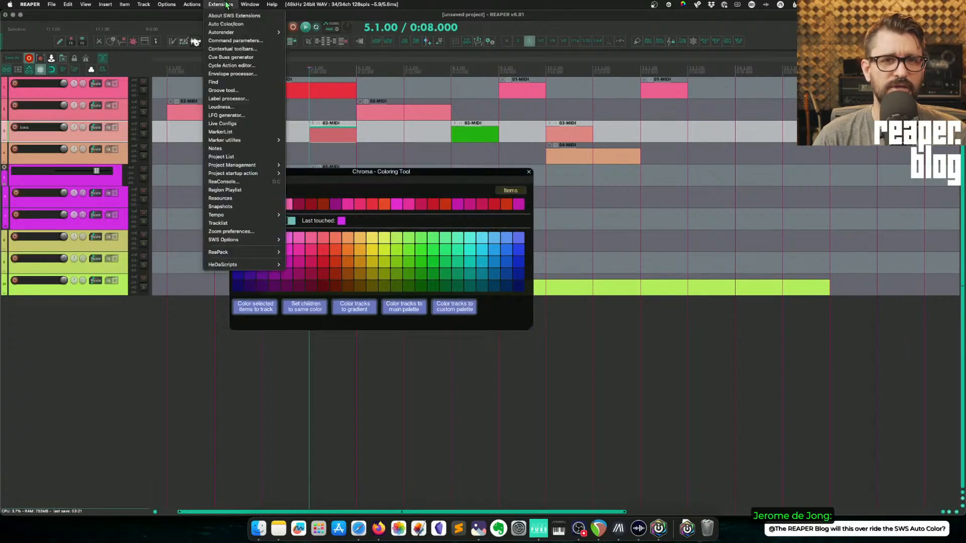
pyautogui.moveTo(255, 239)
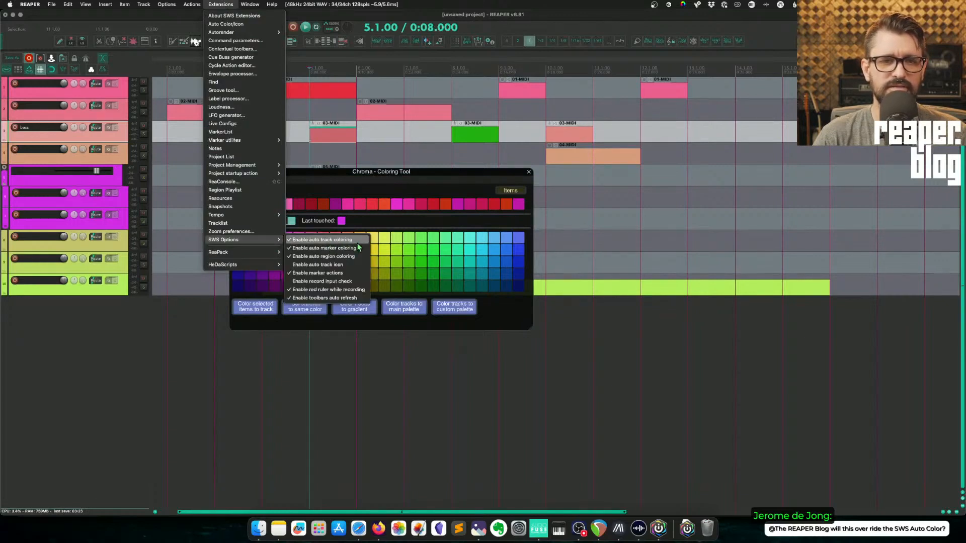
pyautogui.click(398, 175)
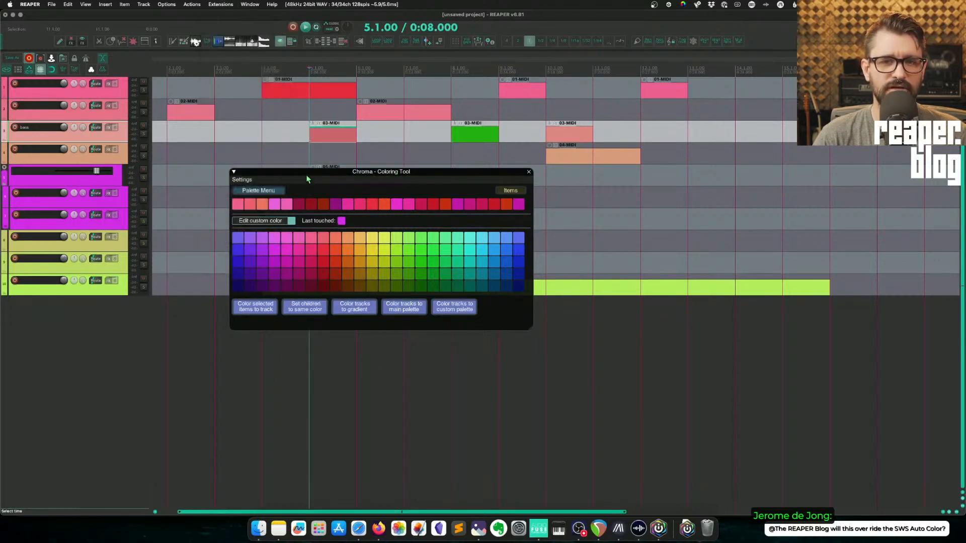
pyautogui.moveTo(306, 177); pyautogui.dragTo(334, 147)
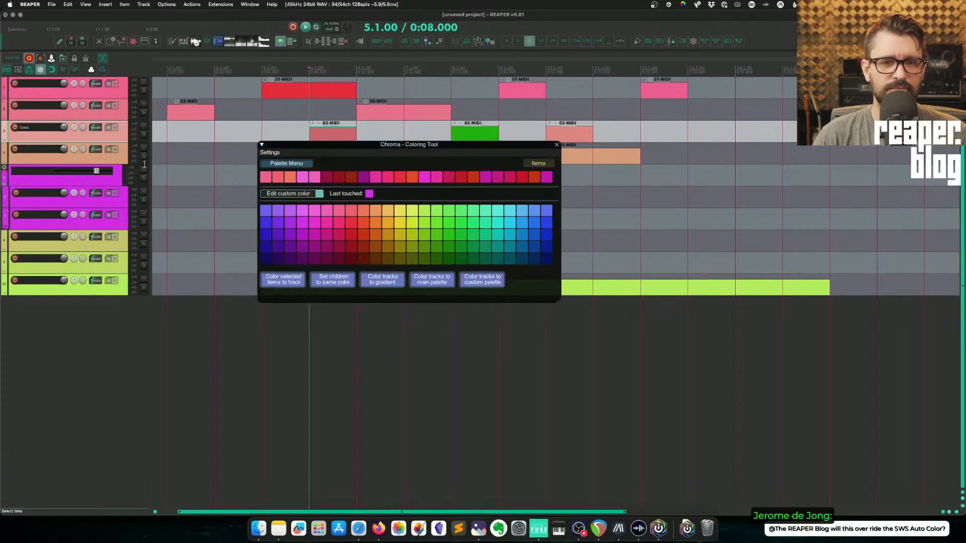
# - Reset track 3 to its default color
pyautogui.rightClick(109, 144)
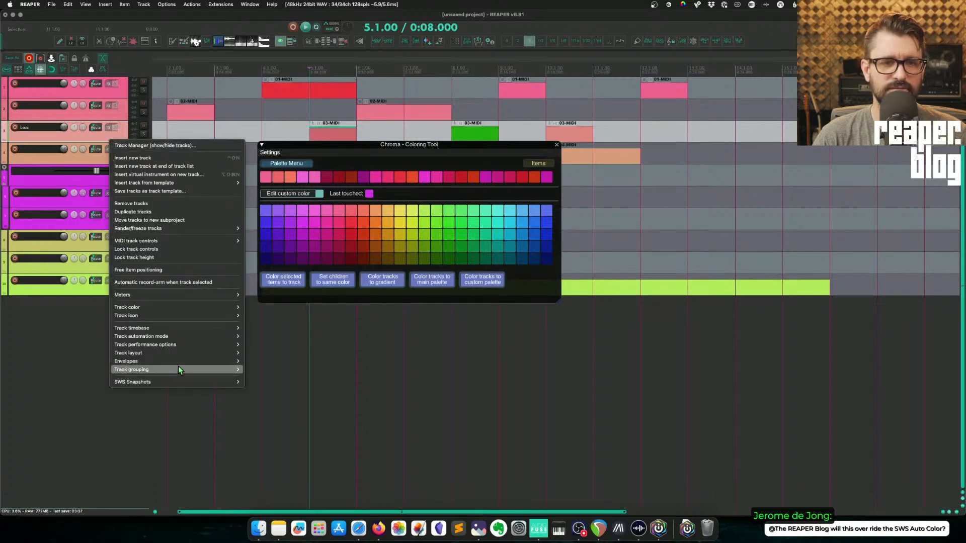
pyautogui.moveTo(189, 308)
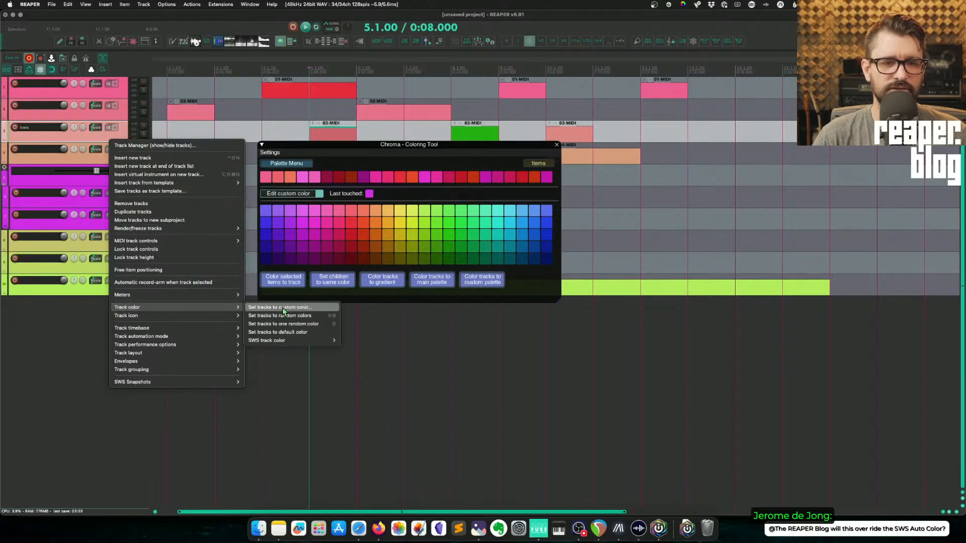
pyautogui.click(305, 332)
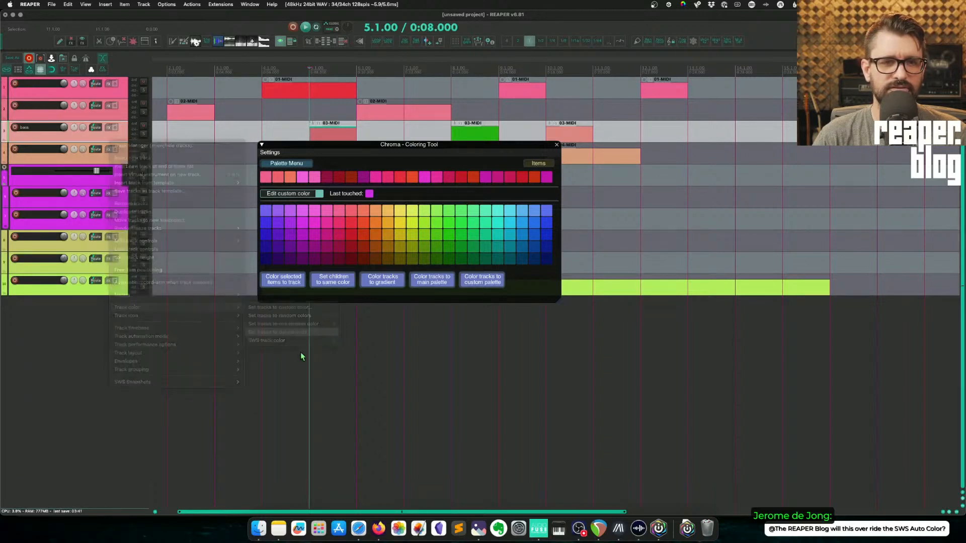
pyautogui.click(213, 195)
# - Rename track 3 as "video" and toggle the SWS auto track coloring option
pyautogui.doubleClick(49, 129)
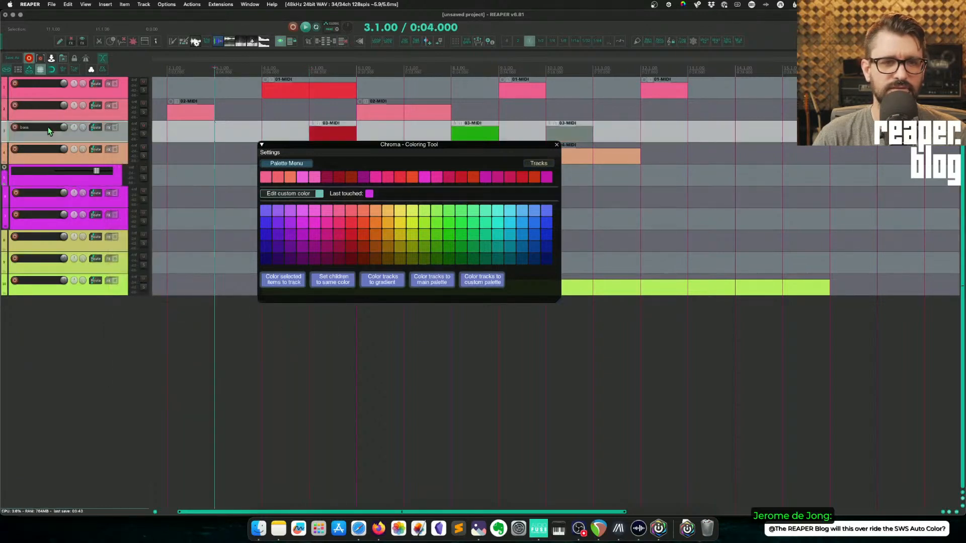
pyautogui.write('video')
pyautogui.press('Return')
pyautogui.click(221, 4)
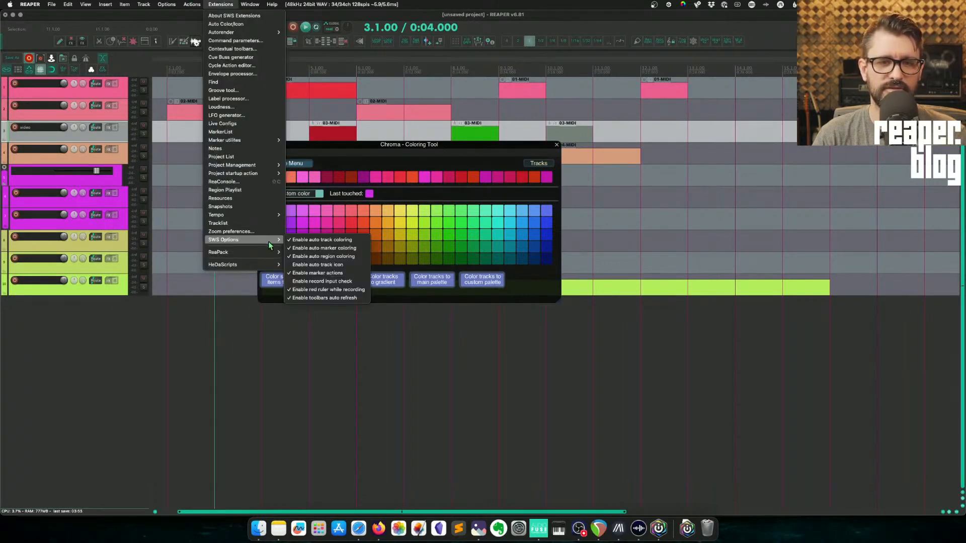
pyautogui.moveTo(274, 240)
pyautogui.click(316, 240)
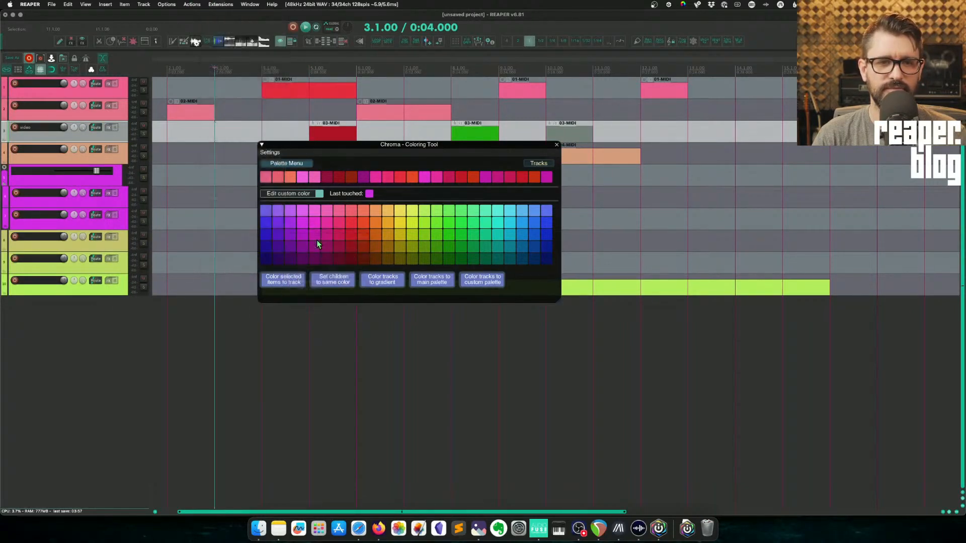
# - Force the SWS auto color rules onto the tracks, then leave the rules window
pyautogui.click(221, 5)
pyautogui.click(228, 24)
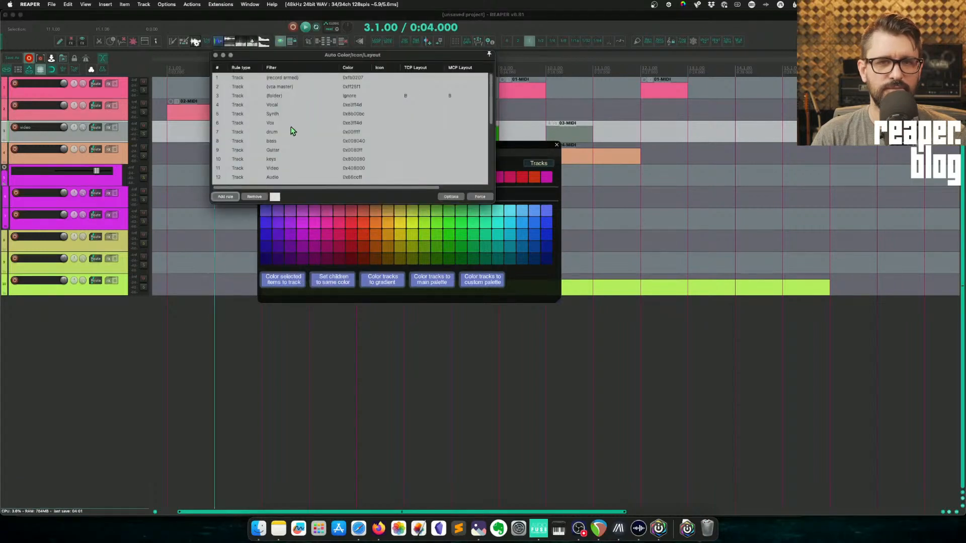
pyautogui.click(480, 197)
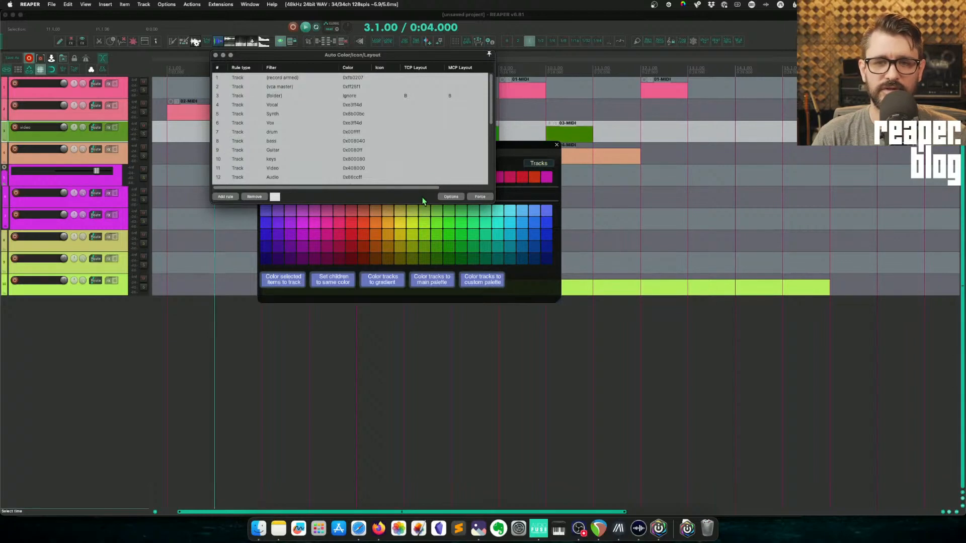
pyautogui.press('Escape')
pyautogui.moveTo(302, 146); pyautogui.dragTo(298, 115)
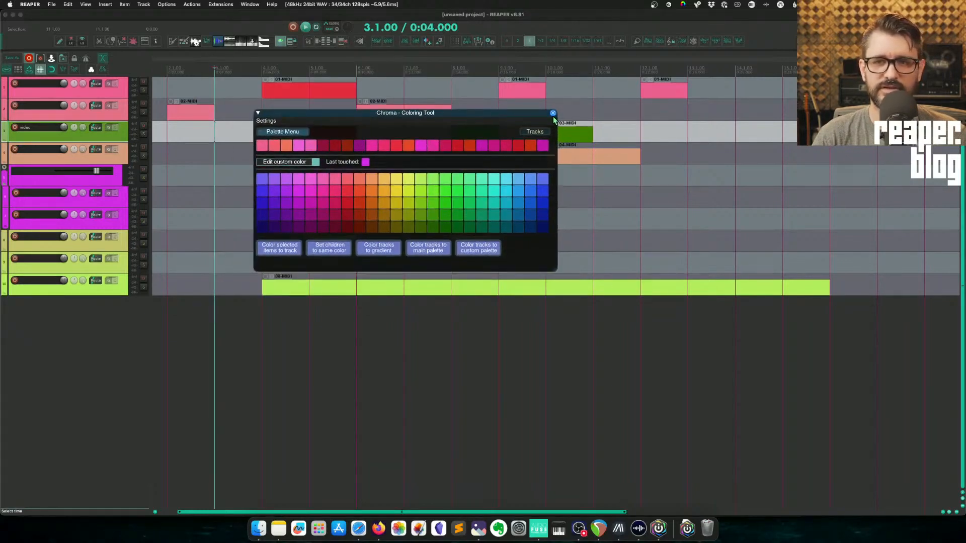
pyautogui.click(171, 153)
pyautogui.click(218, 4)
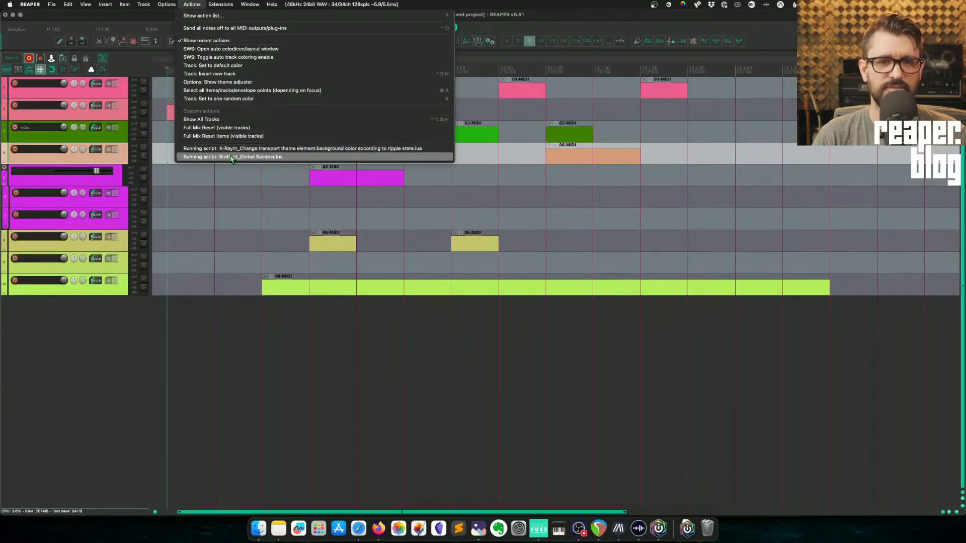
pyautogui.click(188, 196)
# - Rename the "video" track as "bass"
pyautogui.click(46, 129)
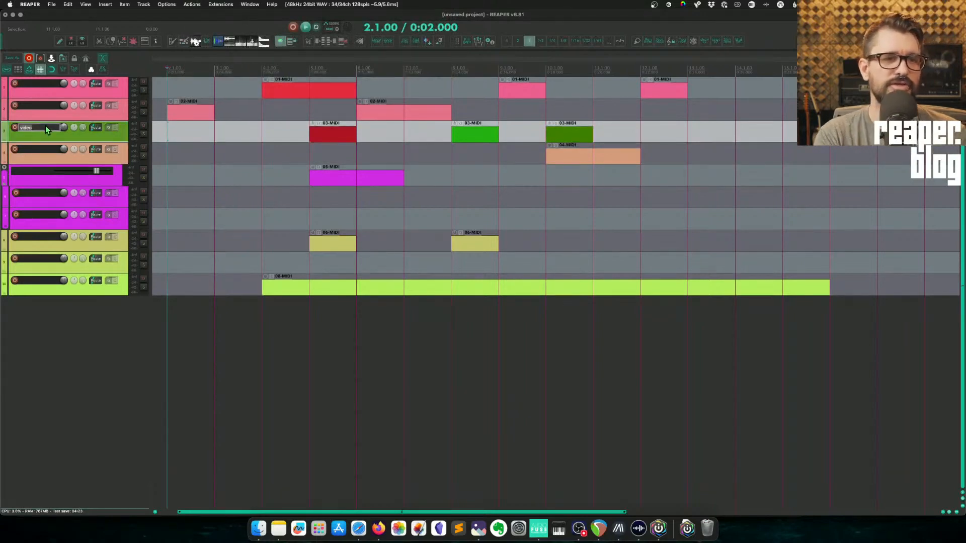
pyautogui.write('guitar')
pyautogui.press('Return')
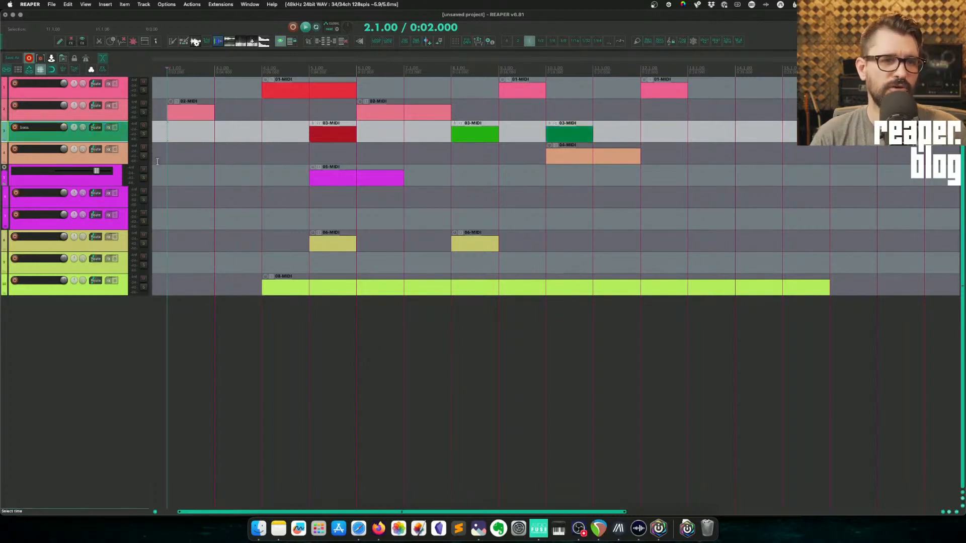
pyautogui.click(195, 172)
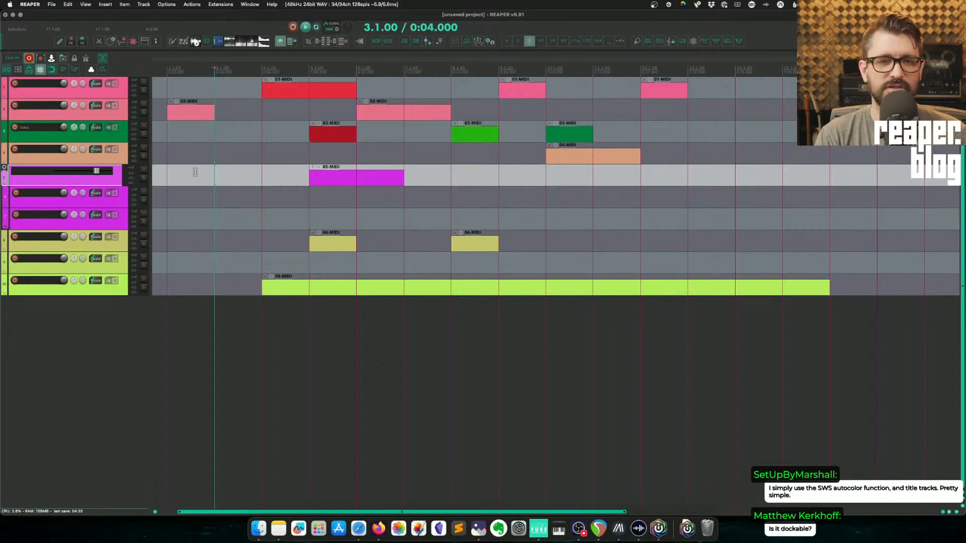
# - Bring up the coloring tool in the May ReaMixed challenge project and select all of its tracks
pyautogui.hotkey('shift', '/')
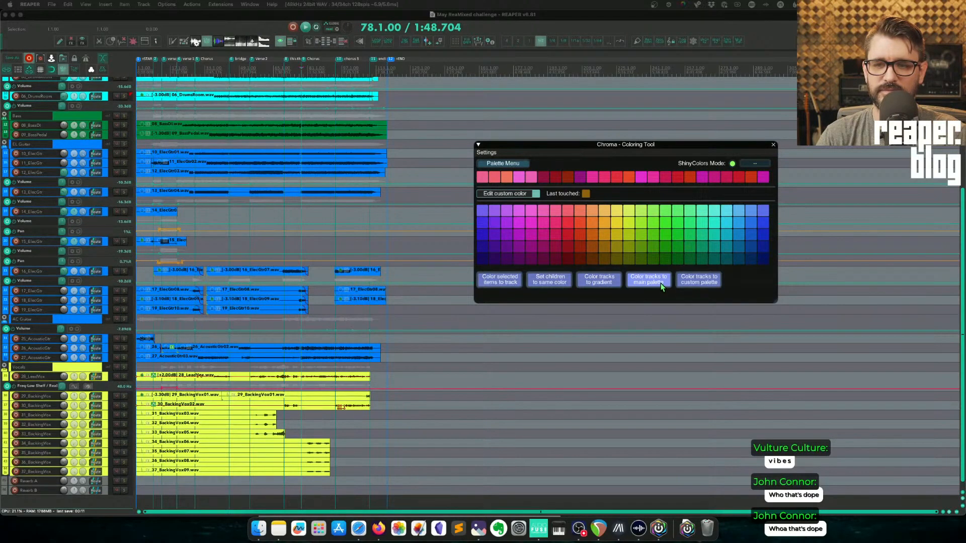
pyautogui.click(660, 286)
pyautogui.press('Return')
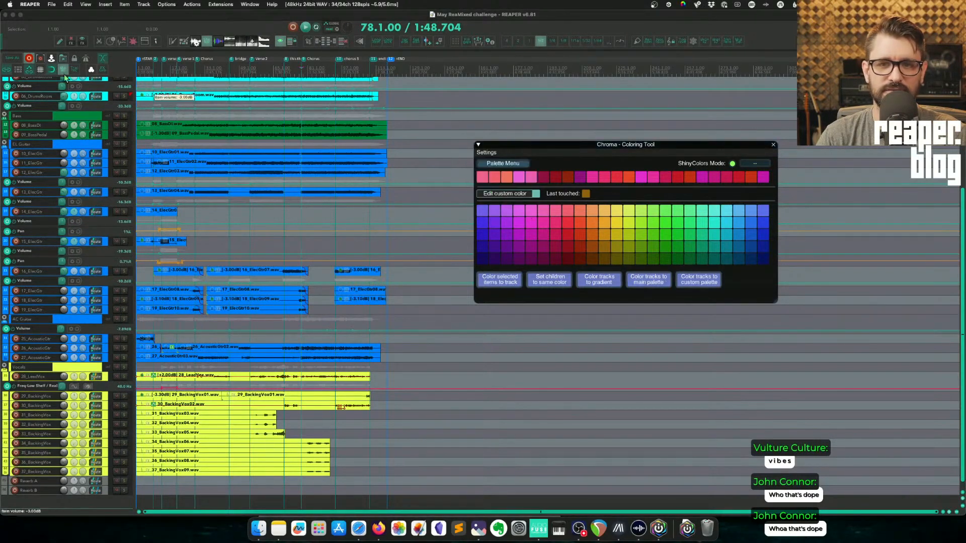
pyautogui.click(106, 98)
pyautogui.press('super+a')
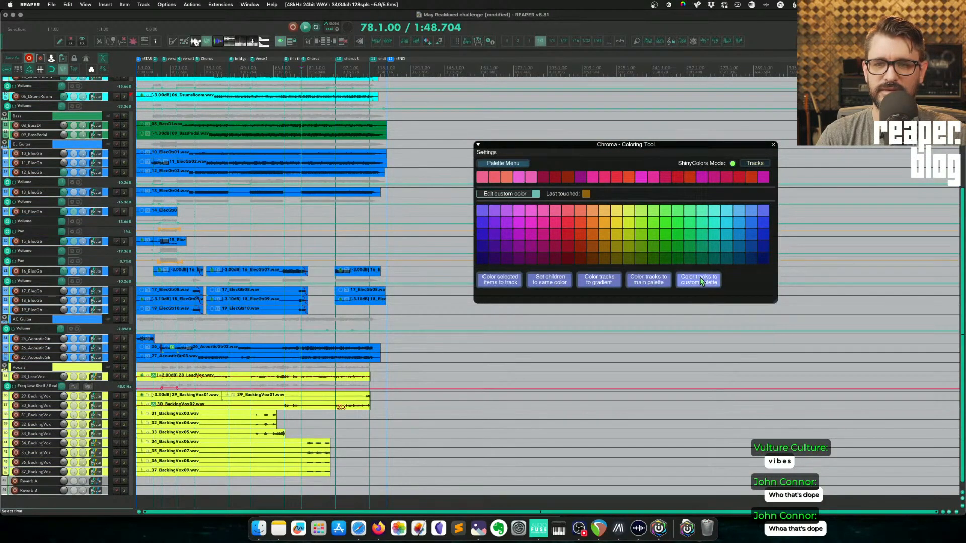
# - Open the palette settings and generate a complementary, then an analogous custom palette
pyautogui.click(486, 169)
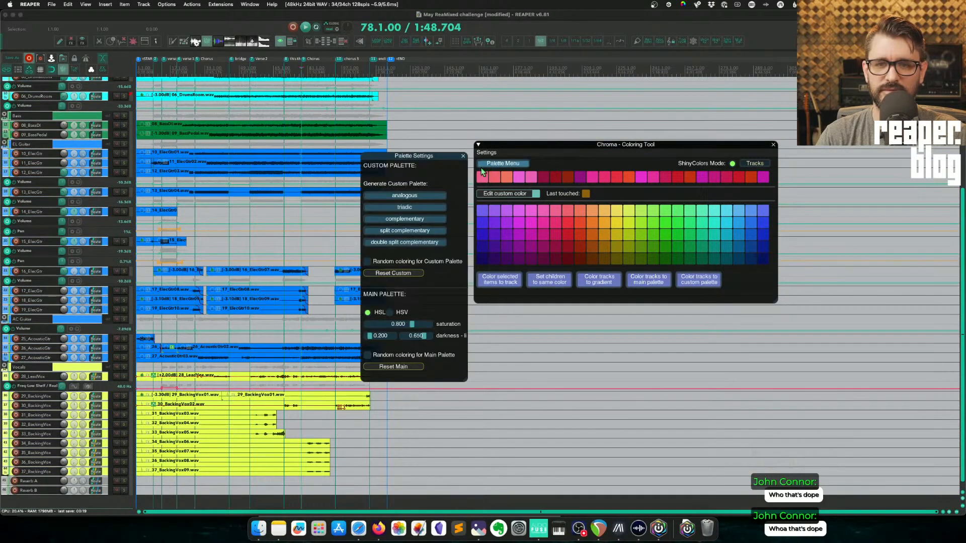
pyautogui.click(421, 220)
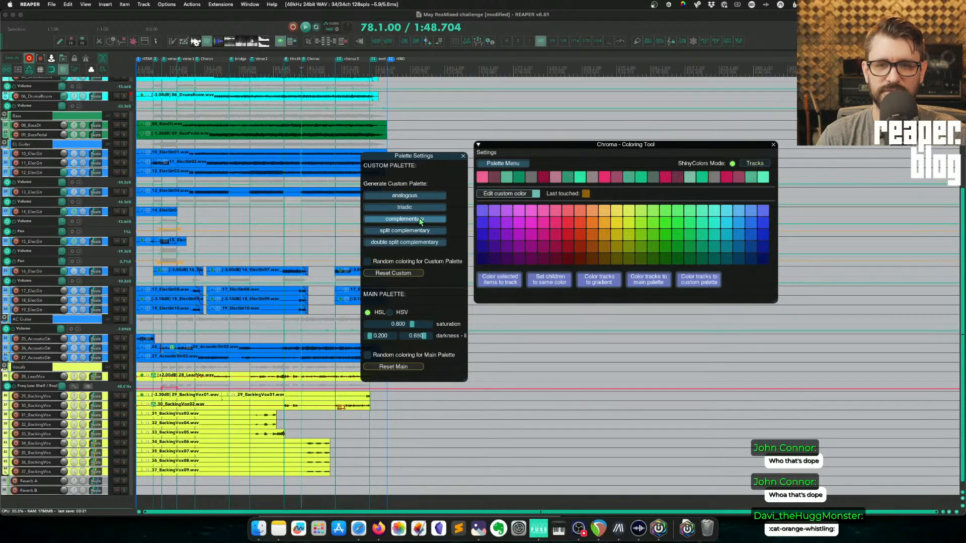
pyautogui.click(414, 198)
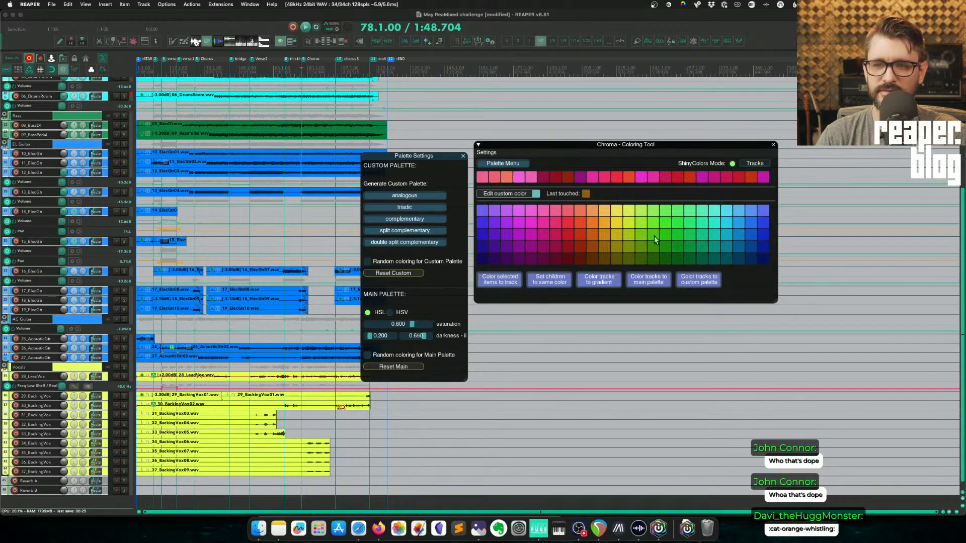
# - Make green the first custom palette color and try analogous, triadic and complementary palettes from it, ending on analogous
pyautogui.moveTo(675, 226); pyautogui.dragTo(480, 179)
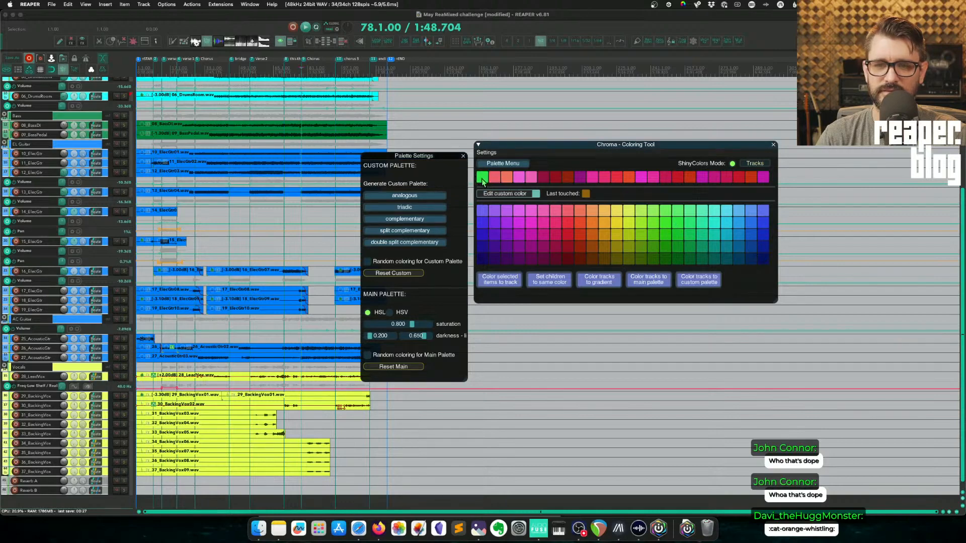
pyautogui.click(422, 200)
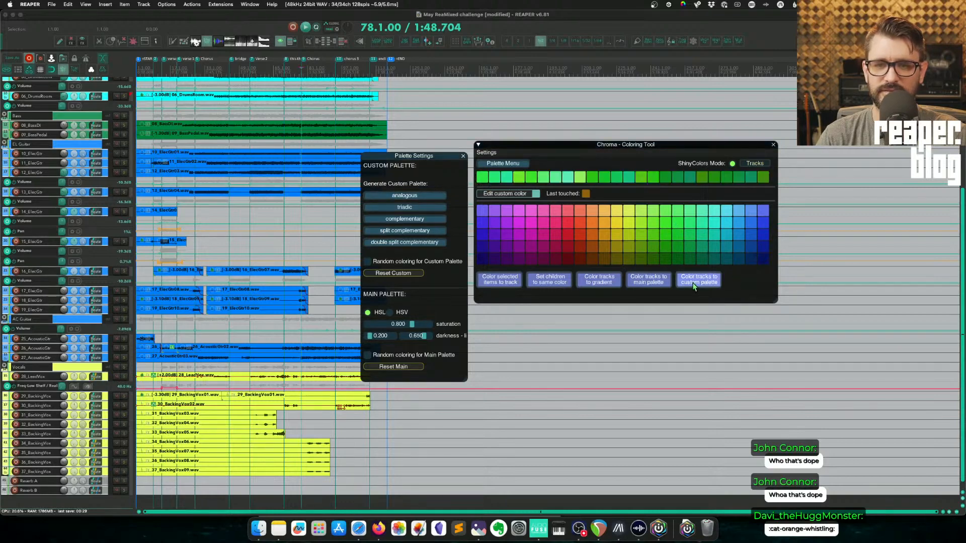
pyautogui.click(436, 208)
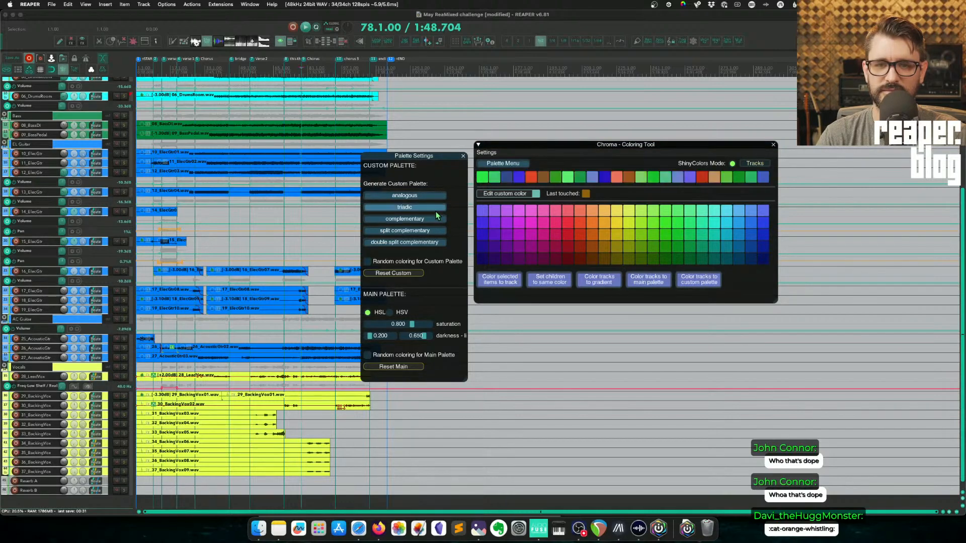
pyautogui.click(437, 222)
pyautogui.click(430, 197)
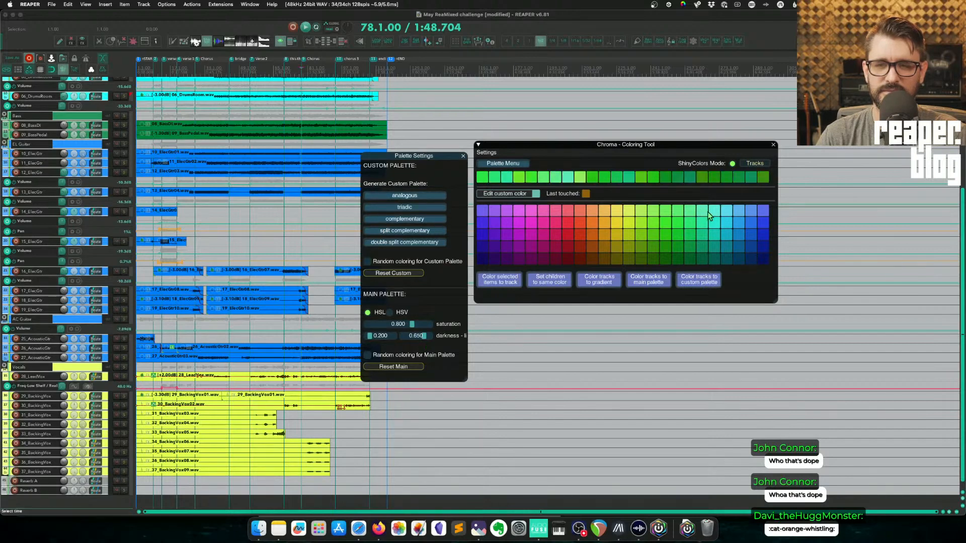
# - Make turquoise the first custom palette color, generate an analogous palette and color all selected tracks with it
pyautogui.moveTo(711, 213); pyautogui.dragTo(482, 177)
pyautogui.click(412, 198)
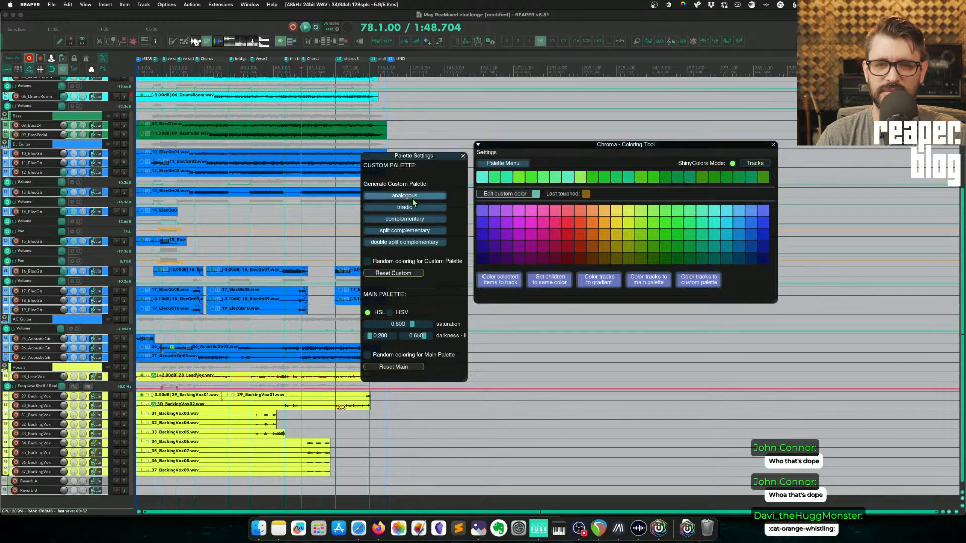
pyautogui.click(697, 282)
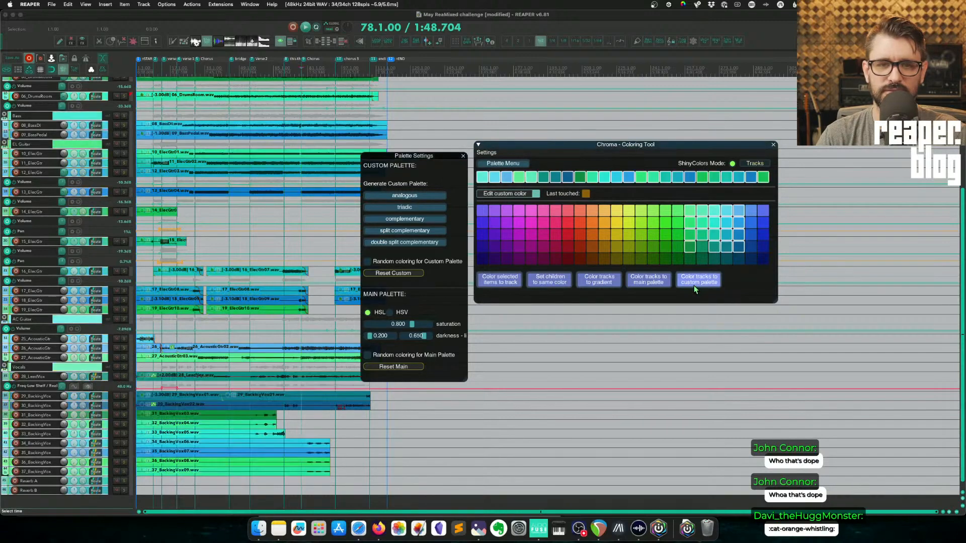
pyautogui.scroll(5, 290, 306)
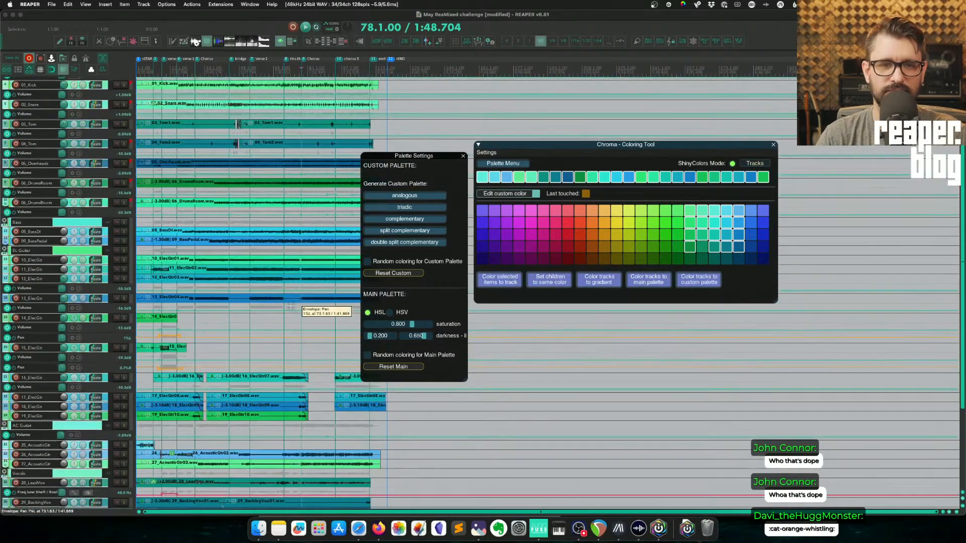
# - Color all selected tracks of the challenge project with a gradient and close the coloring tool
pyautogui.scroll(-4, 302, 307)
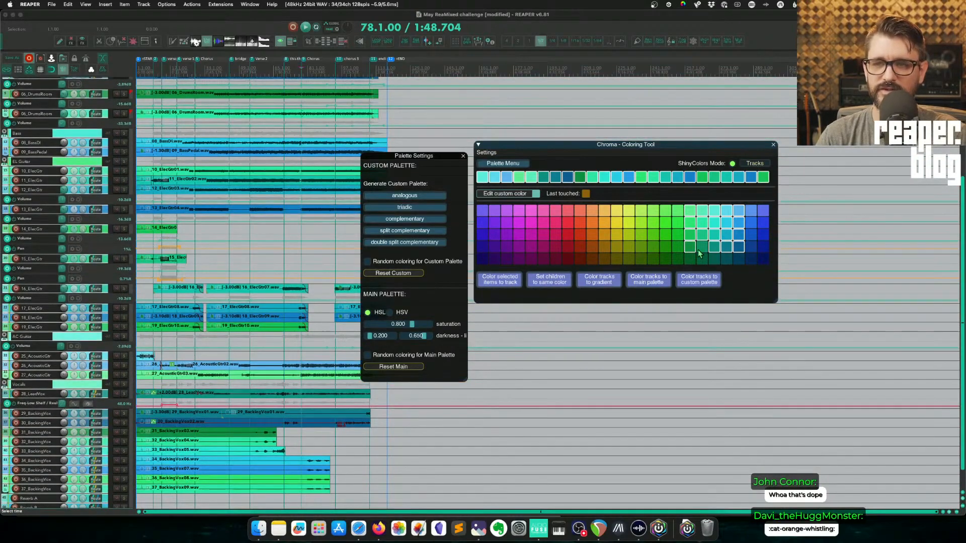
pyautogui.click(599, 280)
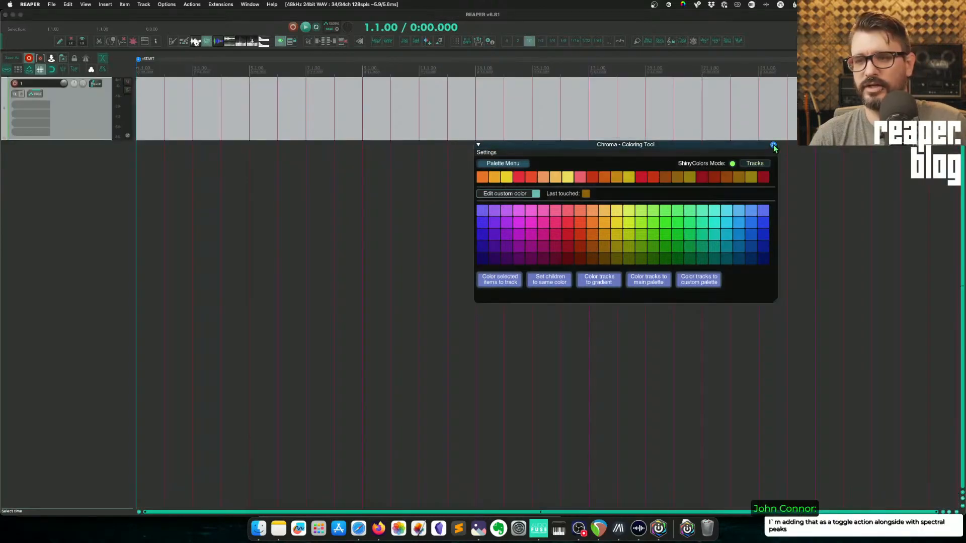
pyautogui.click(773, 145)
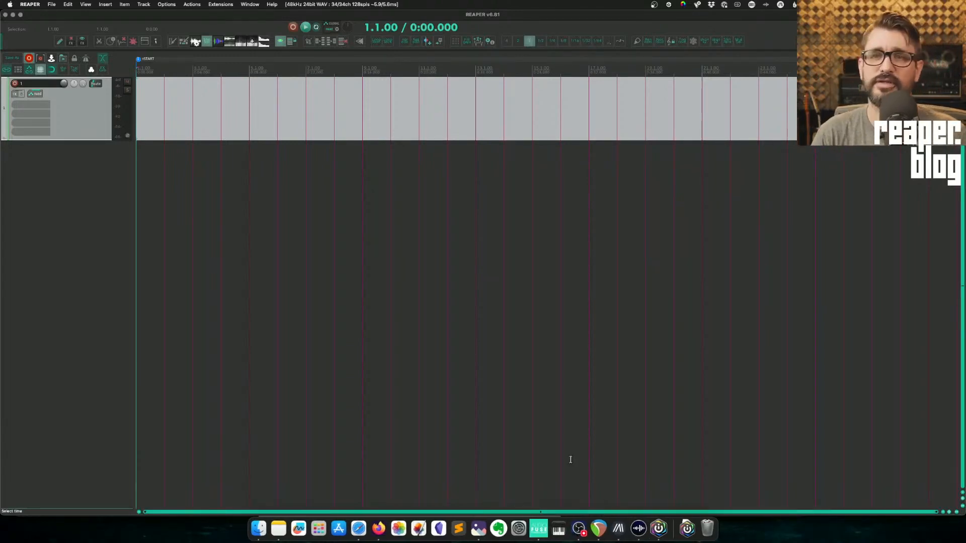
# - Update the installed packages through ReaPack and dismiss the transaction report
pyautogui.click(306, 267)
pyautogui.click(220, 4)
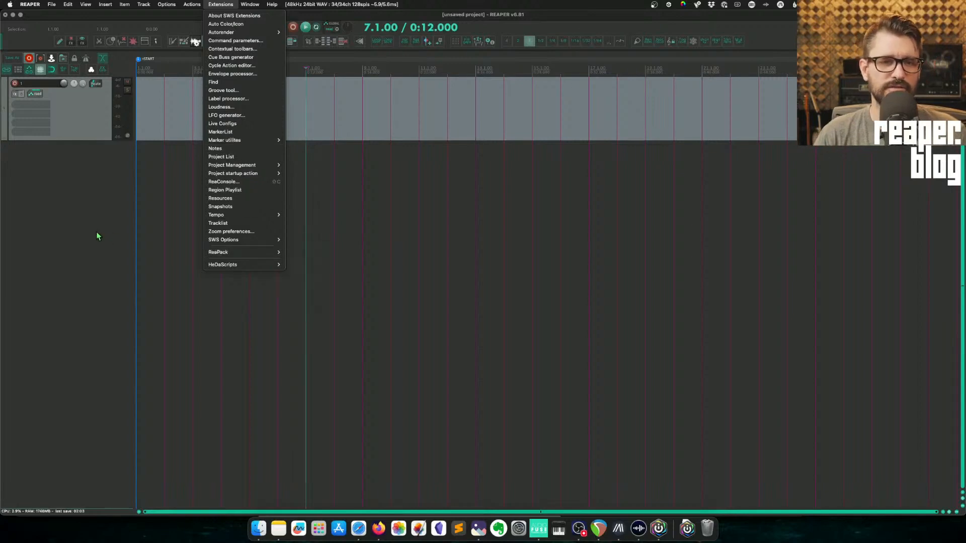
pyautogui.click(298, 253)
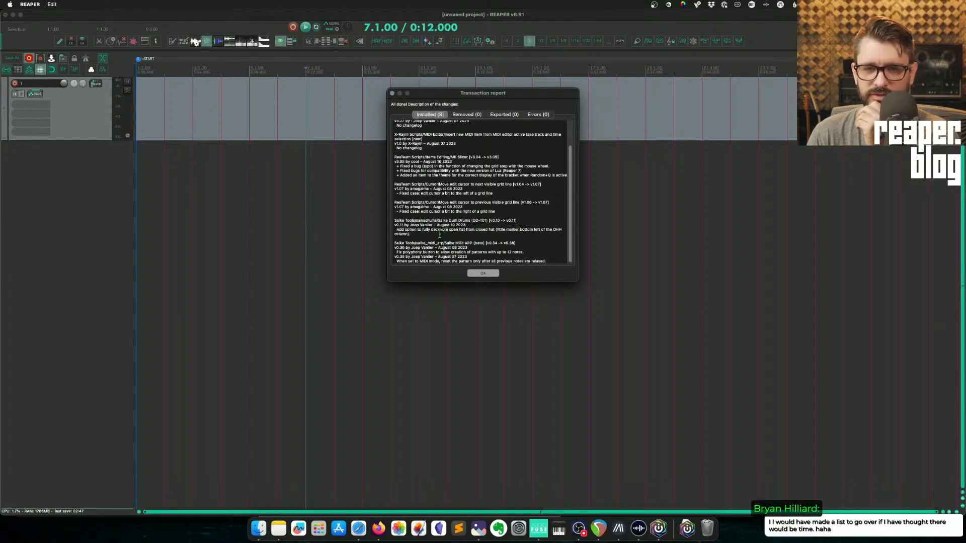
pyautogui.click(483, 272)
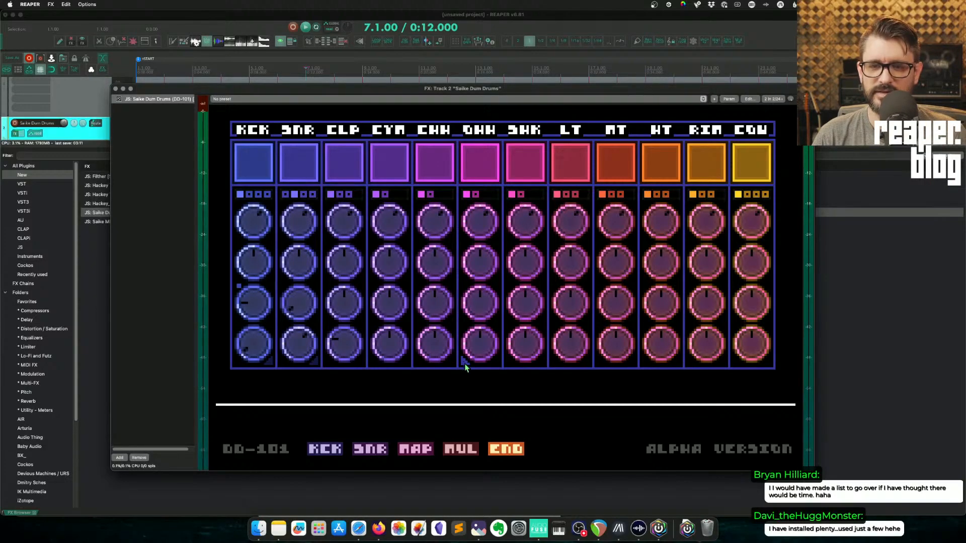
# - Switch the closed and open hi-hats of Saike Dum Drums (DD-101) back and forth between their two hat types
pyautogui.click(475, 194)
pyautogui.click(431, 195)
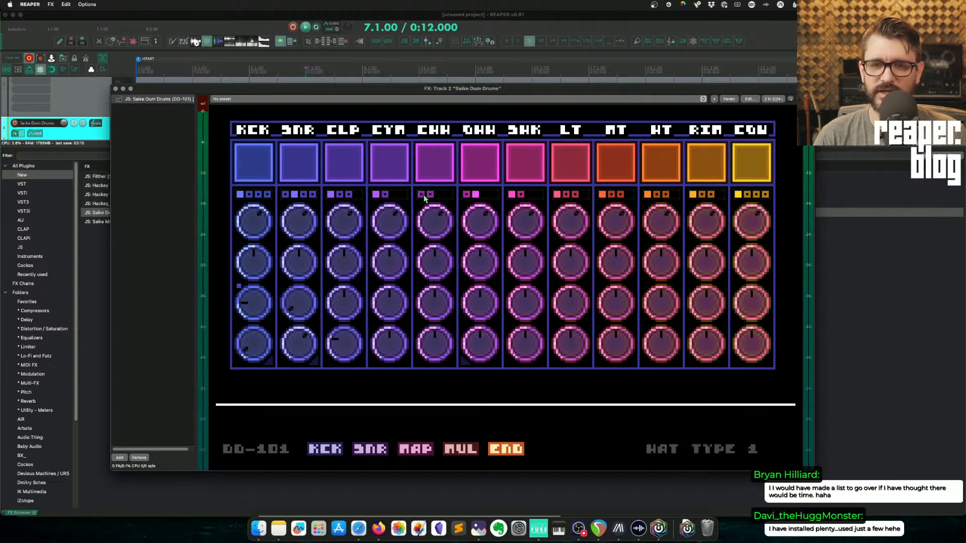
pyautogui.click(477, 195)
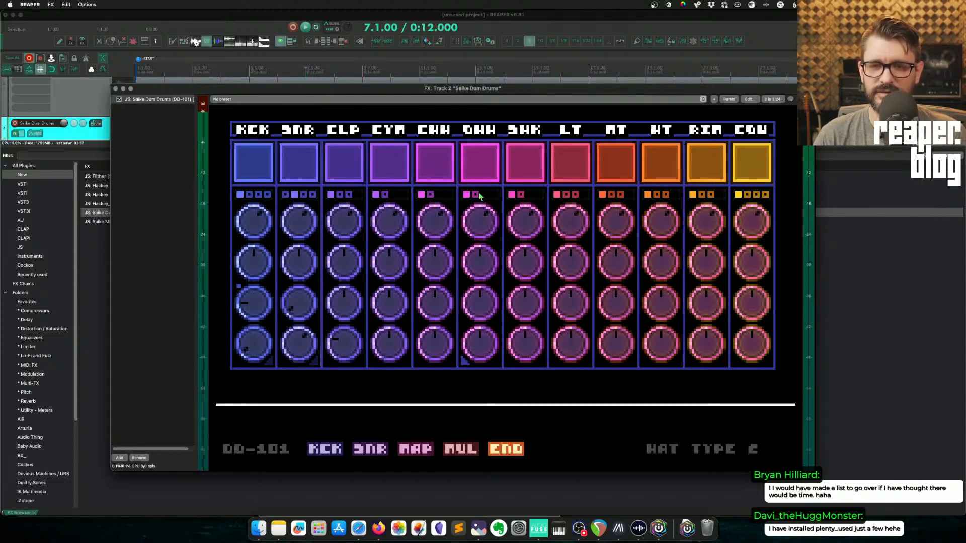
pyautogui.click(477, 195)
pyautogui.click(468, 195)
pyautogui.click(475, 195)
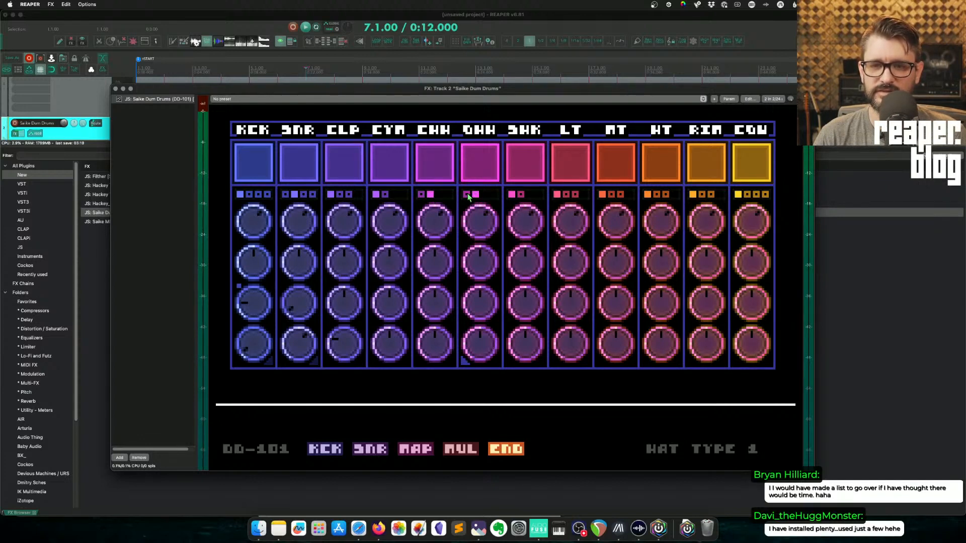
pyautogui.click(476, 195)
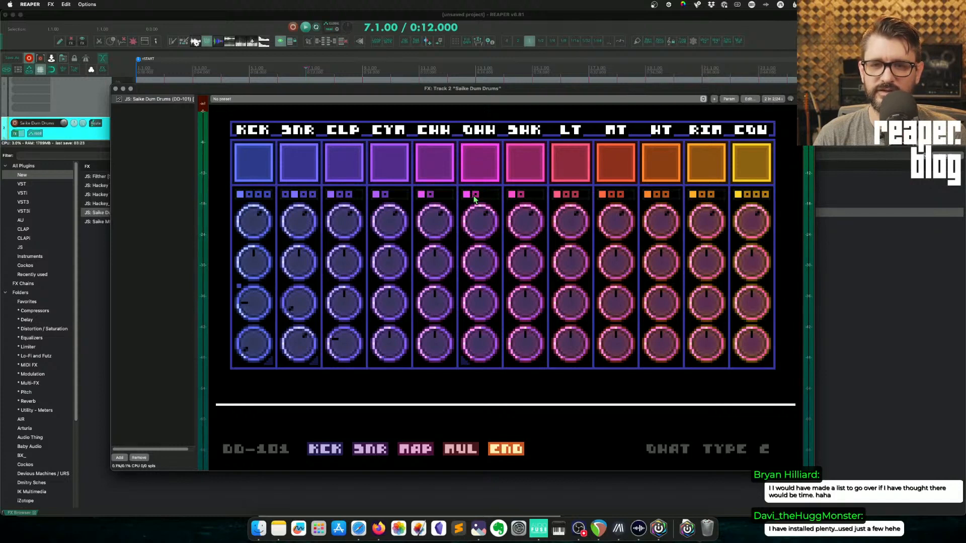
# - Turn down the open hi-hat's gain, relink both hi-hats and pan the closed hi-hat left
pyautogui.moveTo(480, 220); pyautogui.dragTo(480, 244)
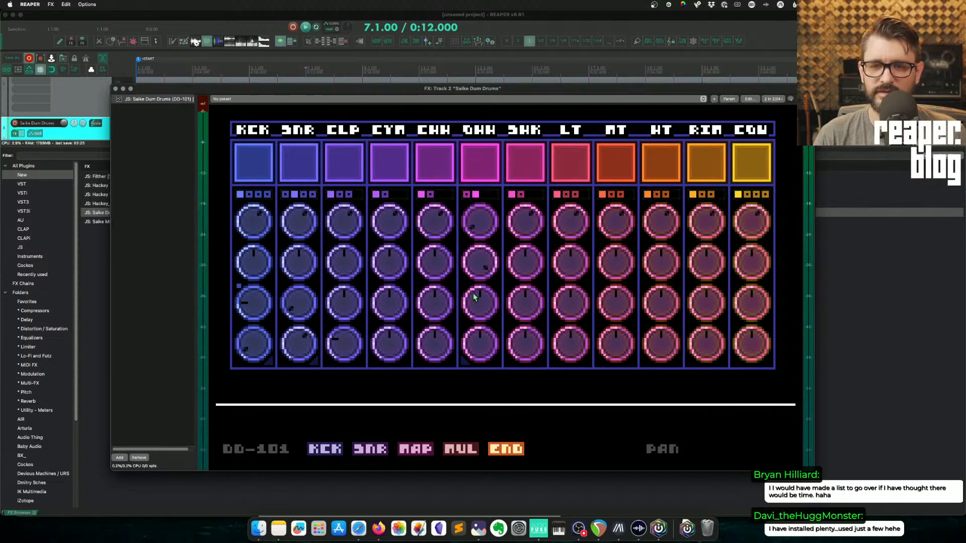
pyautogui.click(464, 362)
pyautogui.moveTo(437, 263); pyautogui.dragTo(436, 290)
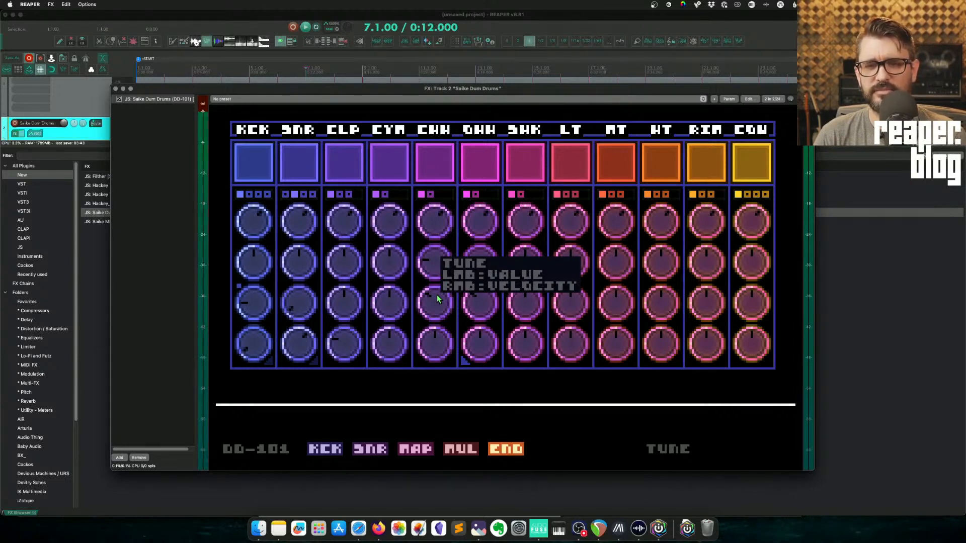
# - Audition the open and closed hi-hat pads alternately to hear whether the closed hat chokes the open one
pyautogui.click(487, 174)
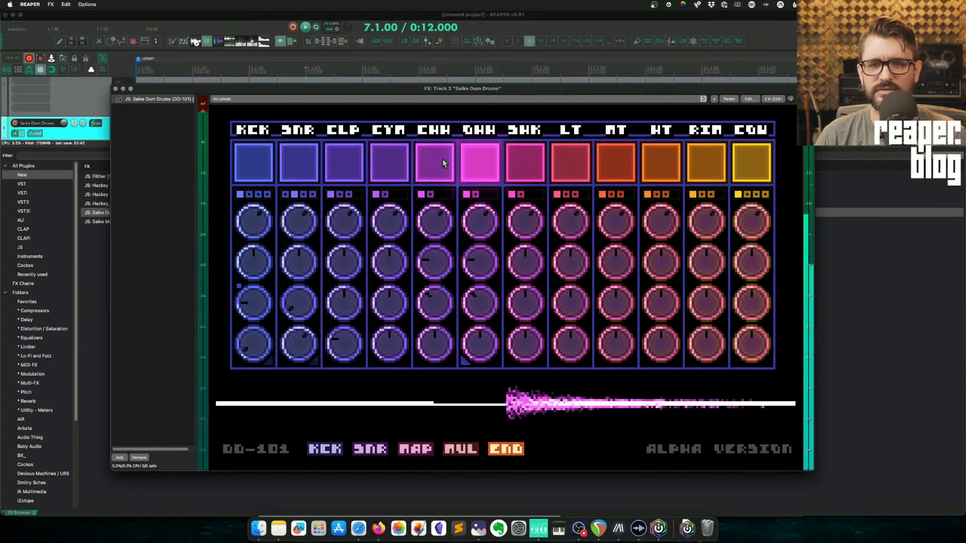
pyautogui.click(442, 161)
pyautogui.click(485, 165)
pyautogui.click(422, 170)
pyautogui.click(468, 165)
pyautogui.click(428, 164)
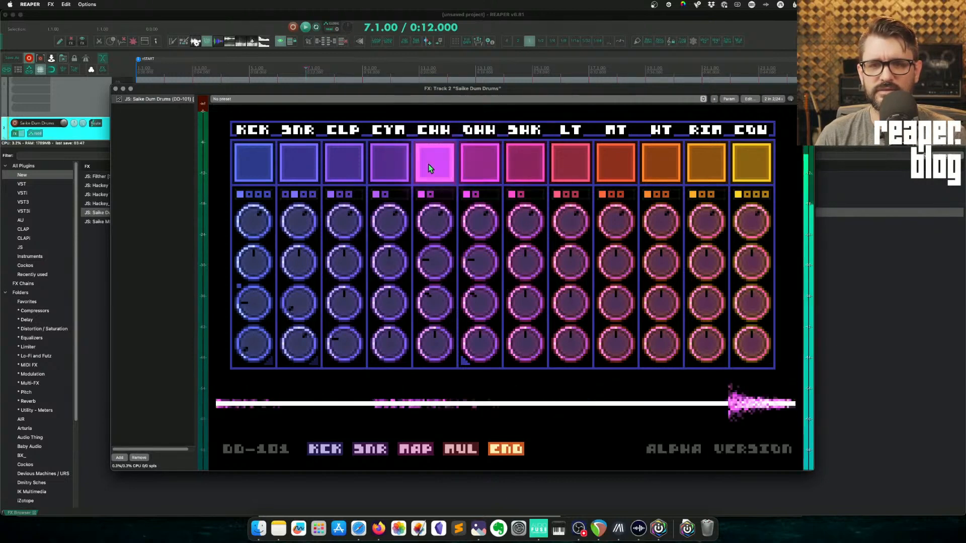
pyautogui.click(477, 169)
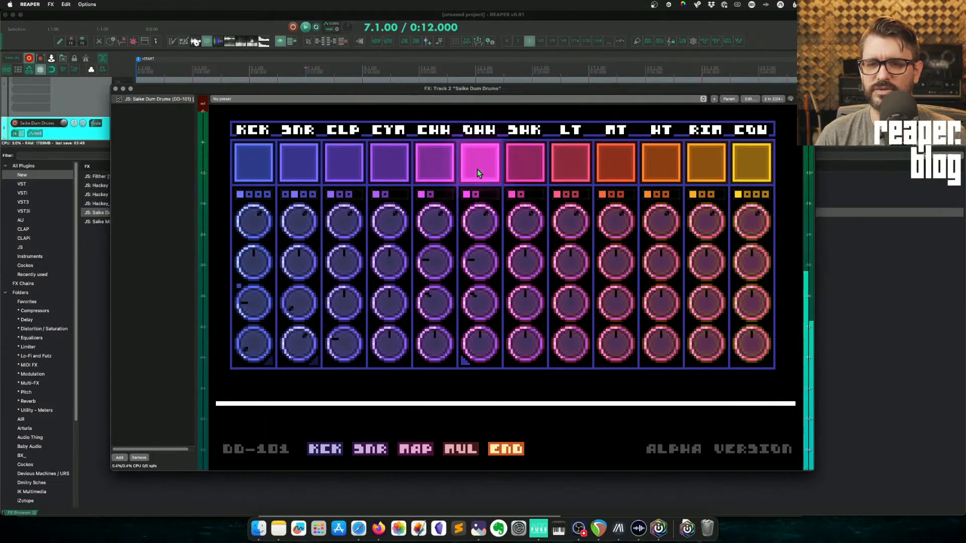
pyautogui.click(477, 169)
pyautogui.click(422, 162)
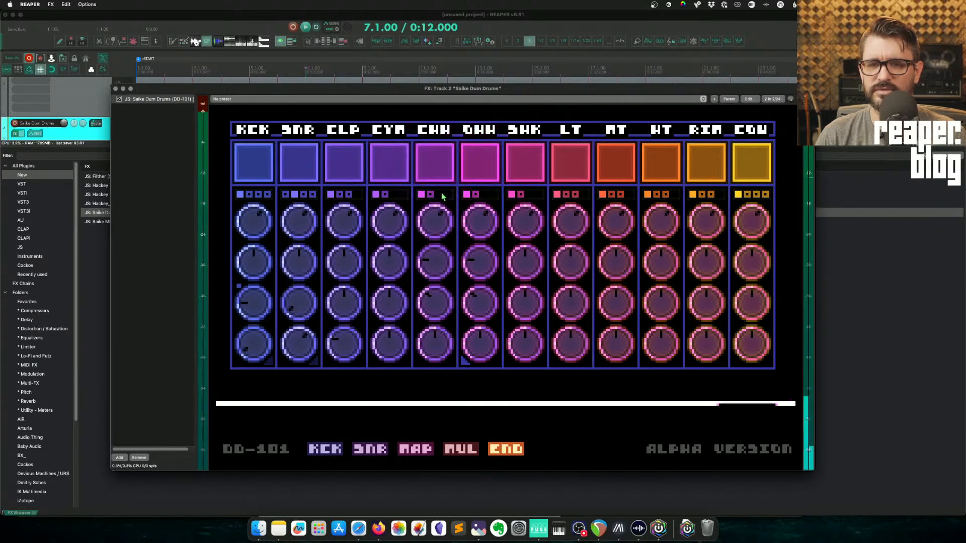
# - Lower the closed hi-hat's gain, unlink the hi-hats, reduce the open hi-hat's gain slightly and audition both pads
pyautogui.moveTo(434, 220); pyautogui.dragTo(443, 283)
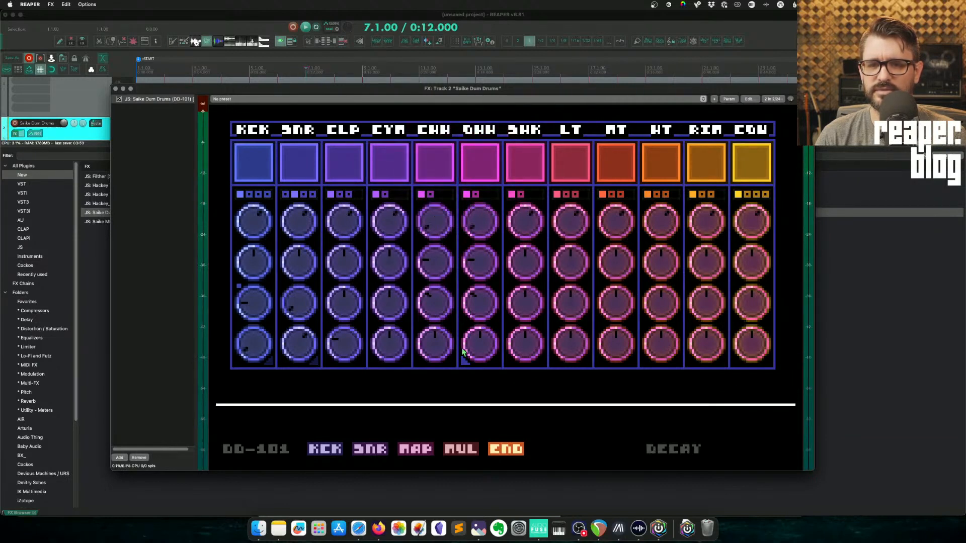
pyautogui.click(465, 360)
pyautogui.click(479, 160)
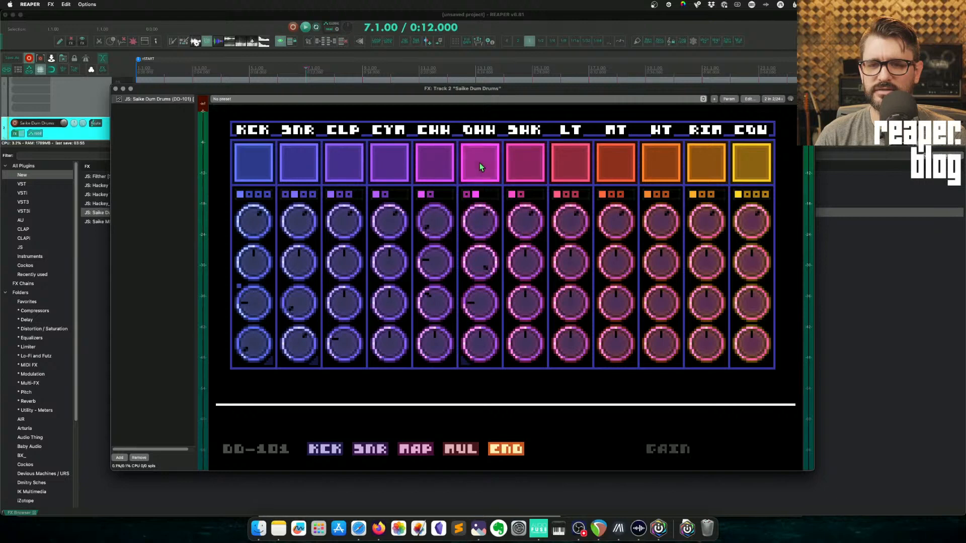
pyautogui.click(436, 168)
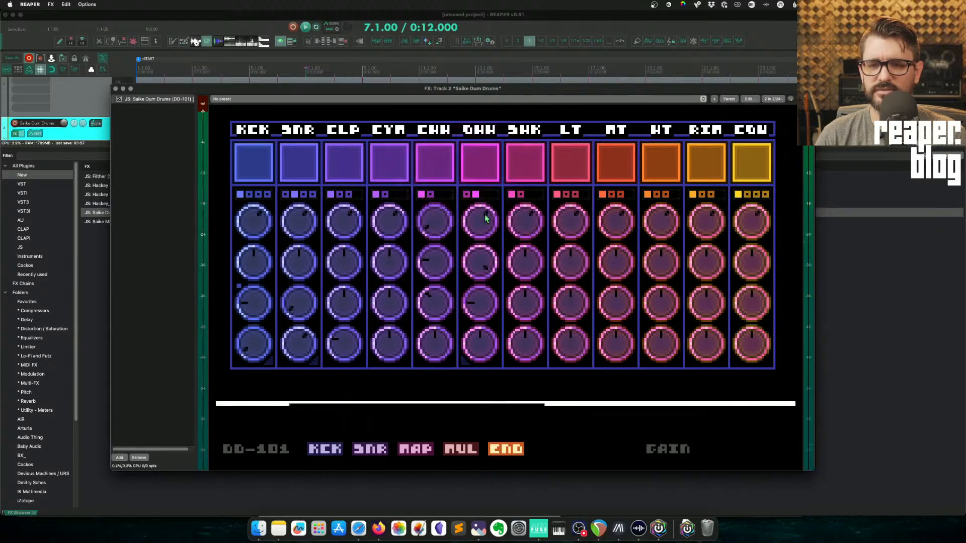
pyautogui.moveTo(484, 218); pyautogui.dragTo(483, 218)
pyautogui.click(477, 168)
pyautogui.click(445, 171)
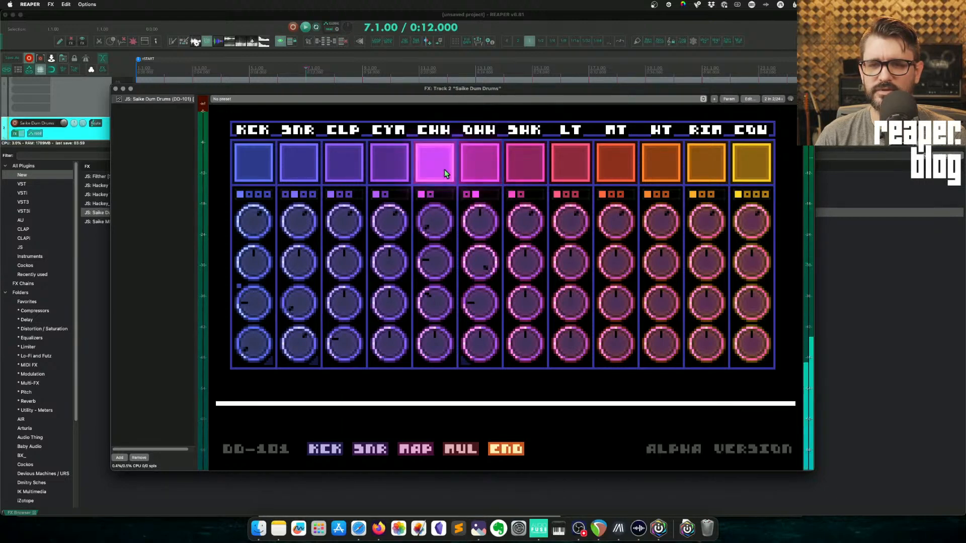
pyautogui.click(493, 162)
pyautogui.click(442, 166)
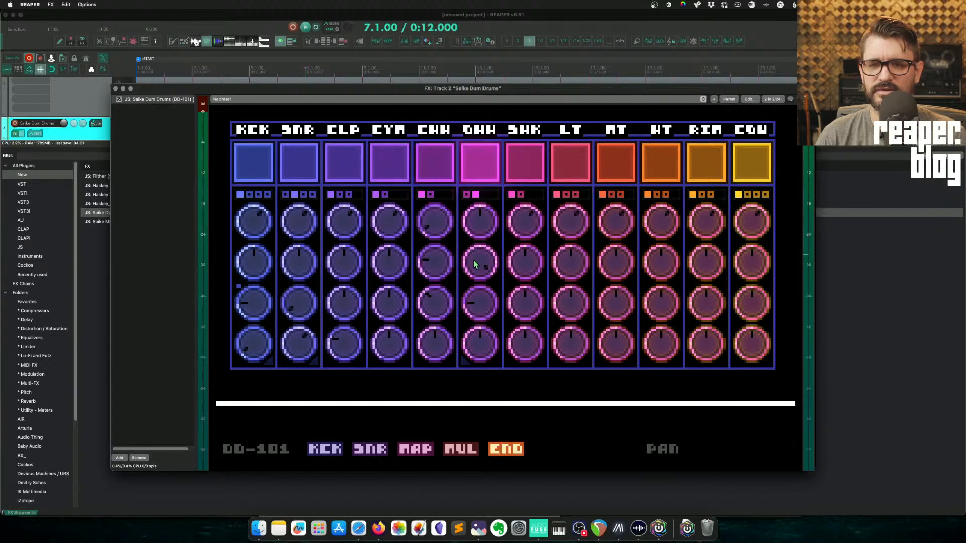
# - Reset the open hi-hat's pan to center and audition both hi-hat pads again
pyautogui.doubleClick(474, 260)
pyautogui.click(477, 163)
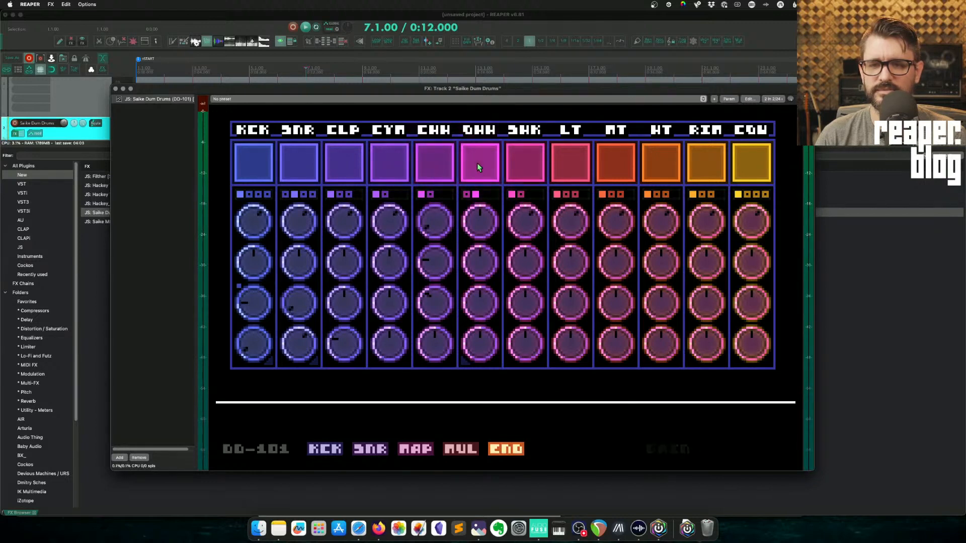
pyautogui.click(435, 172)
pyautogui.click(469, 160)
pyautogui.click(441, 162)
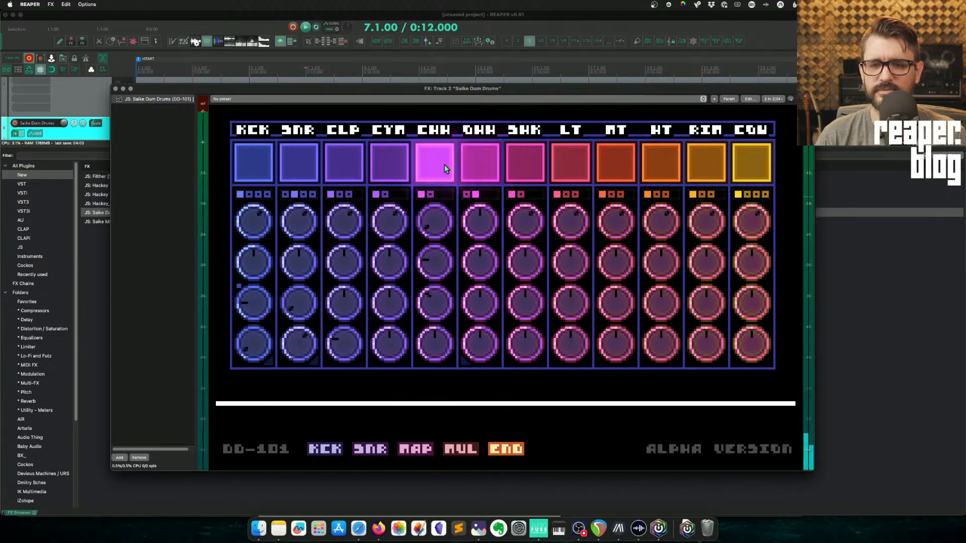
pyautogui.click(481, 180)
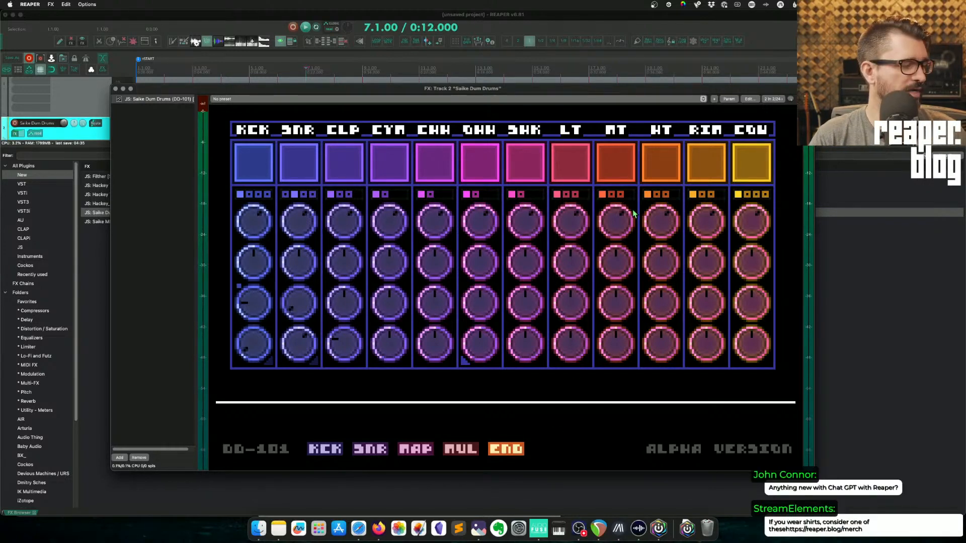
# - Move the Saike Dum Drums effect window higher on the screen
pyautogui.moveTo(759, 90); pyautogui.dragTo(763, 83)
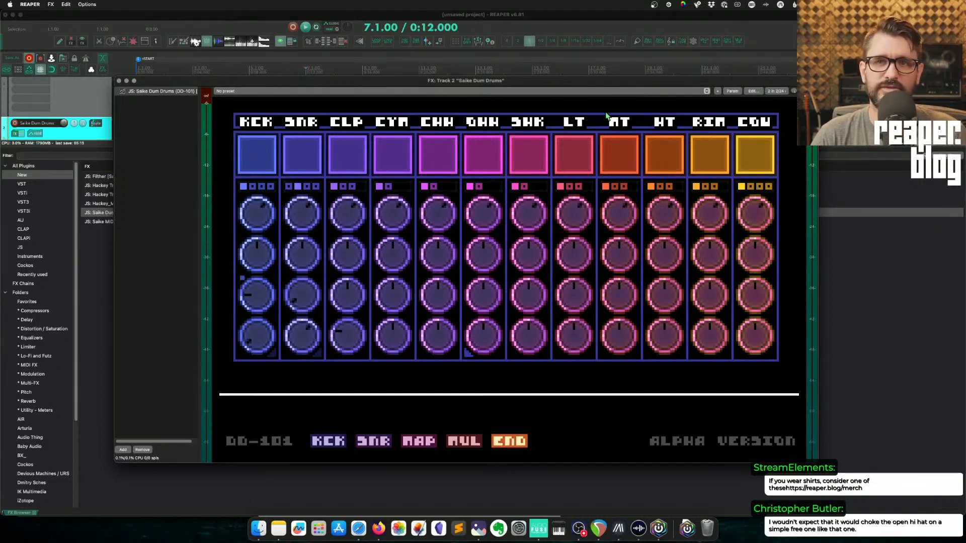
pyautogui.moveTo(459, 82); pyautogui.dragTo(453, 50)
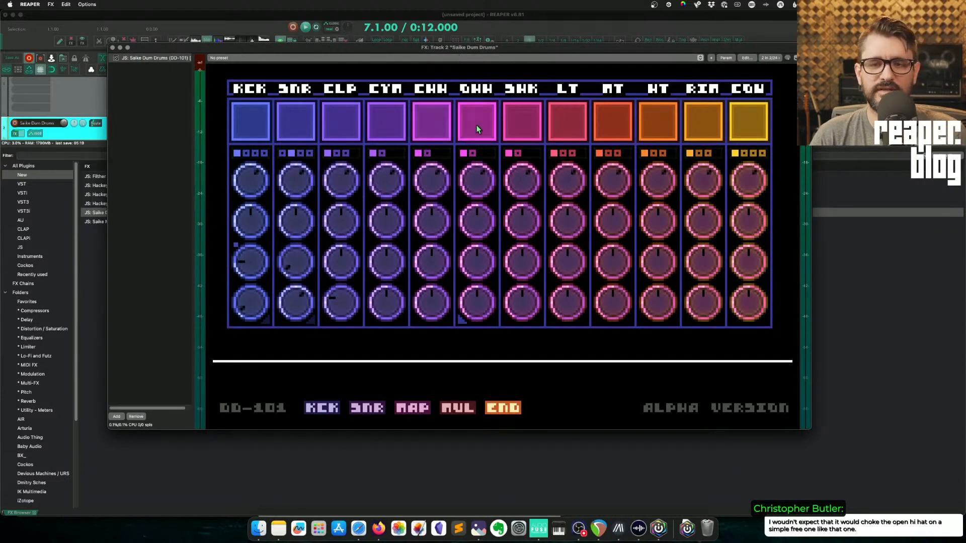
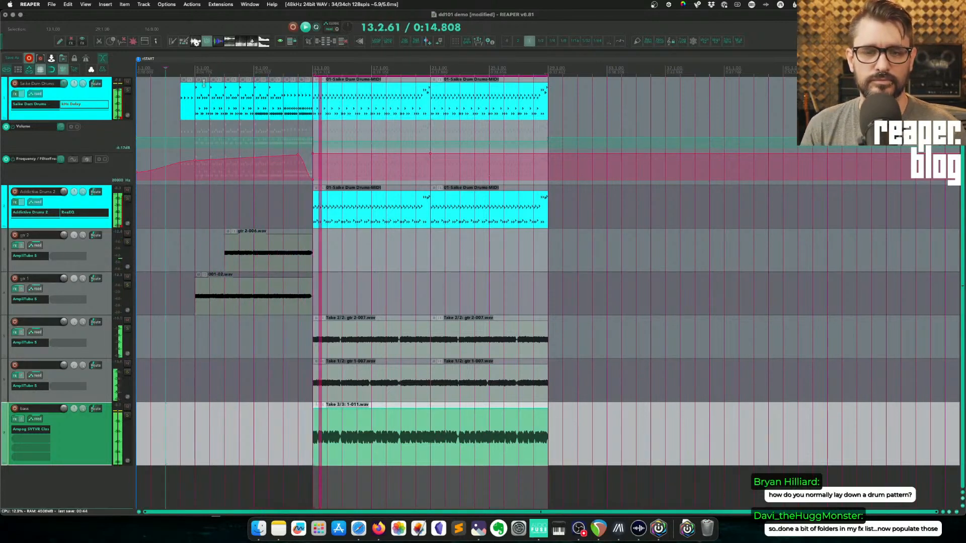
# - Switch to AudioFuse Control Center to check the interface's output level, and return to the dd101 demo project in REAPER
pyautogui.scroll(-2, 390, 151)
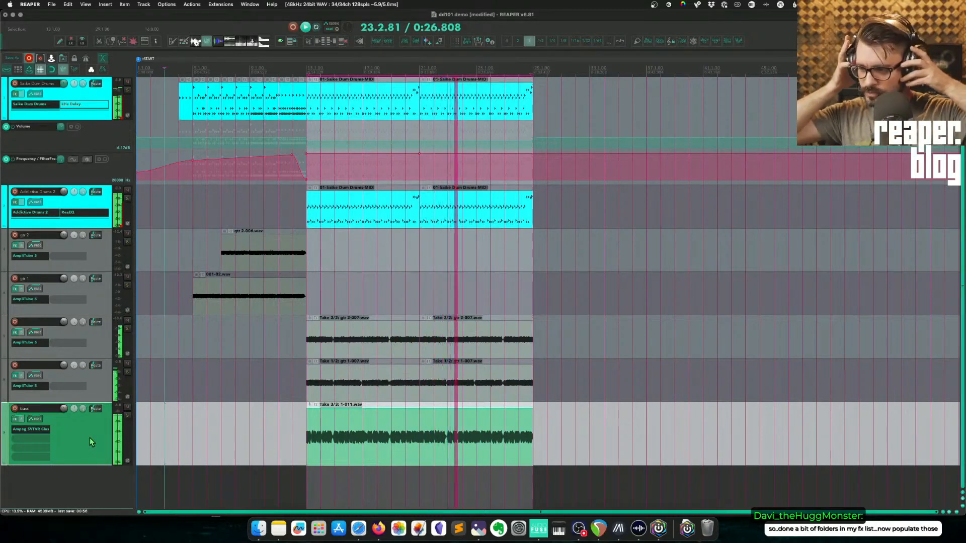
pyautogui.click(538, 528)
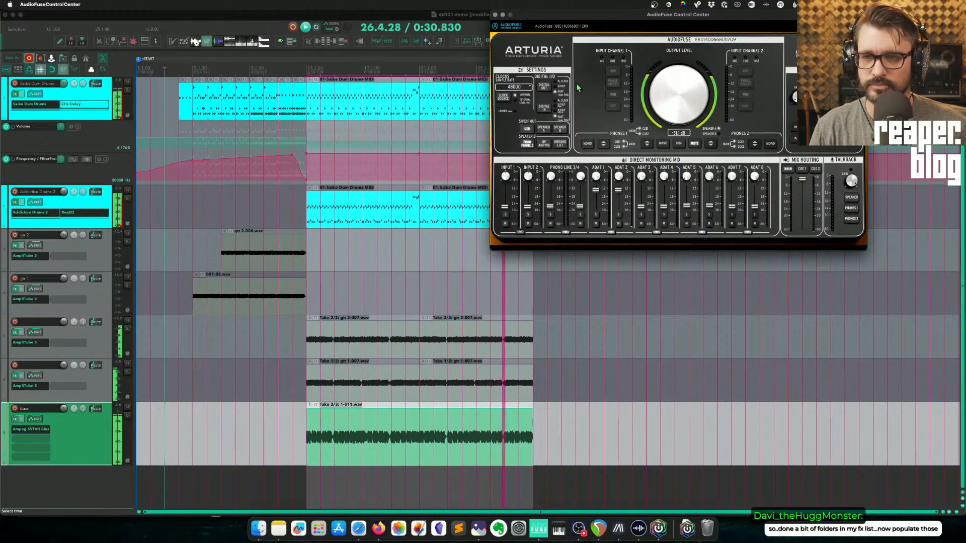
pyautogui.click(458, 22)
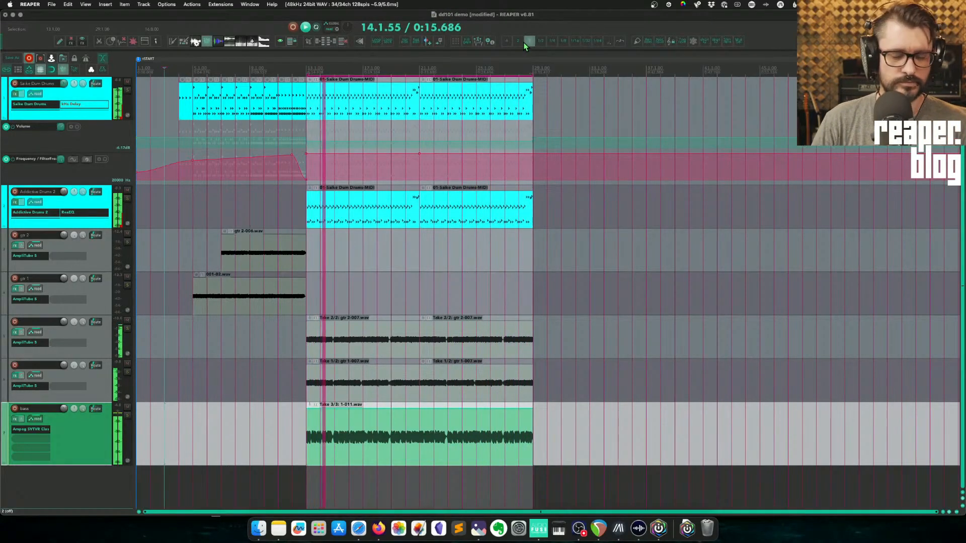
# - Stop playback and place the edit cursor at 12.1.00, shortly before the full-band section
pyautogui.press('space')
pyautogui.click(298, 86)
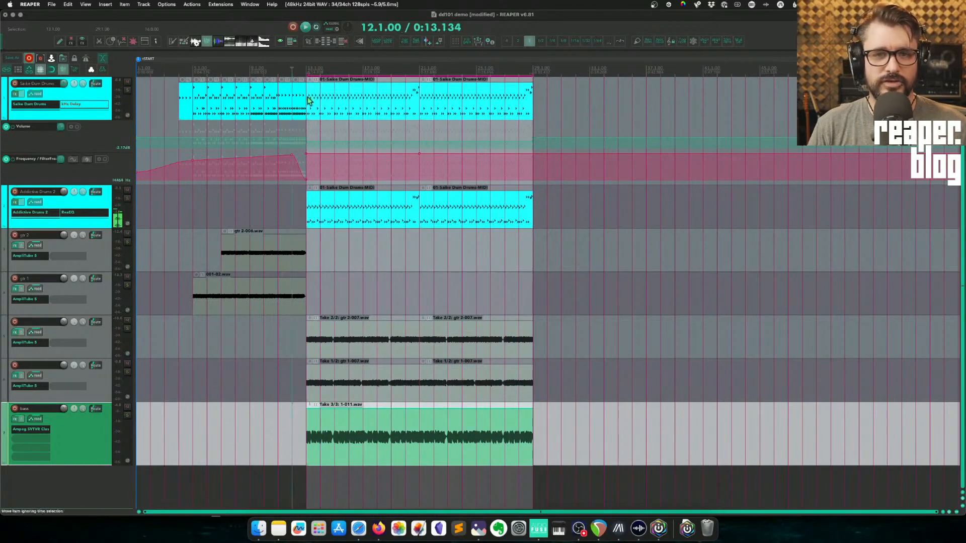
pyautogui.scroll(4, 340, 196)
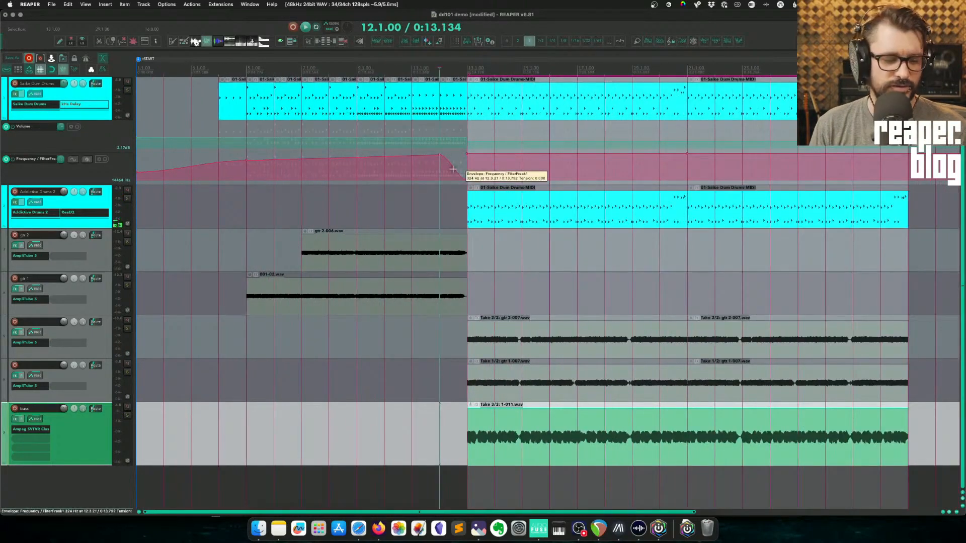
# - Cut the FilterFreak1 effect, including its automation, from the Saike Dum Drums track
pyautogui.click(112, 92)
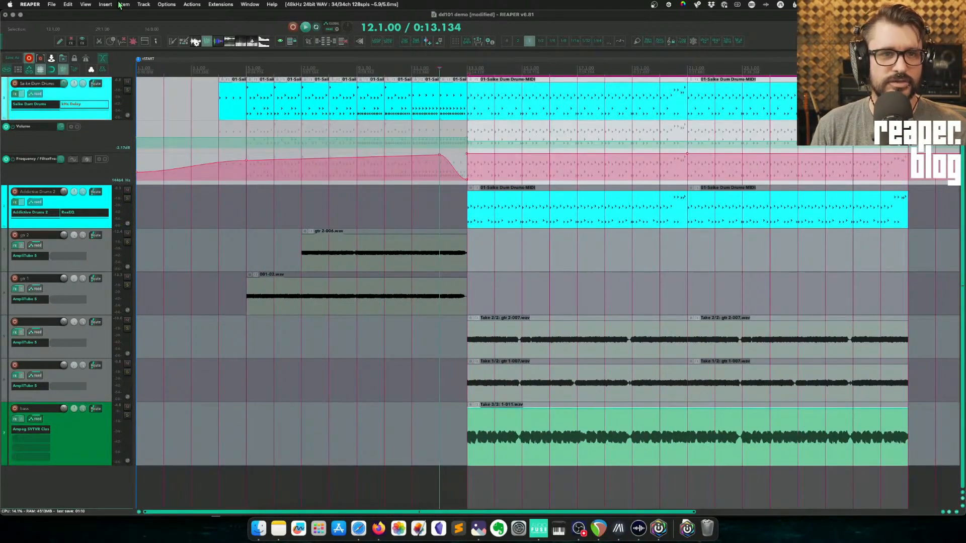
pyautogui.click(51, 5)
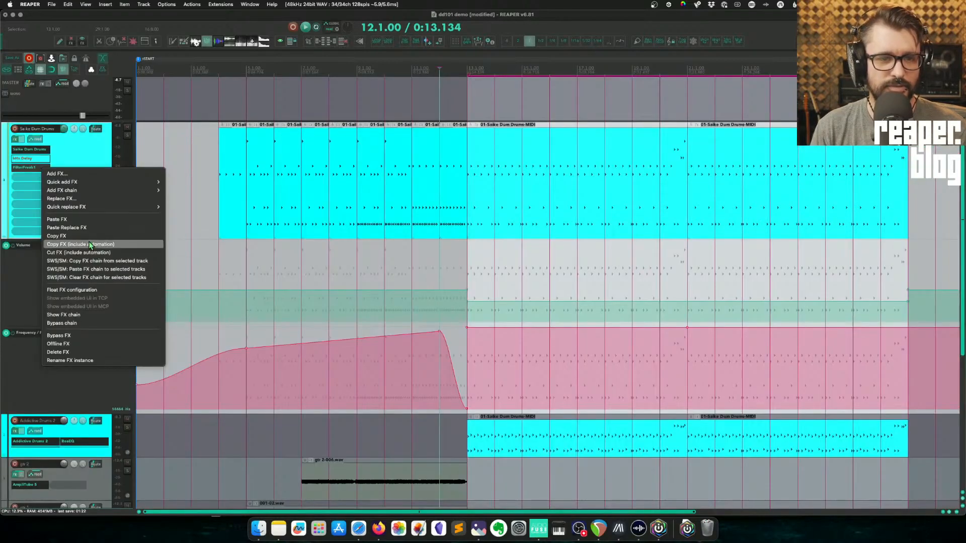
pyautogui.click(95, 253)
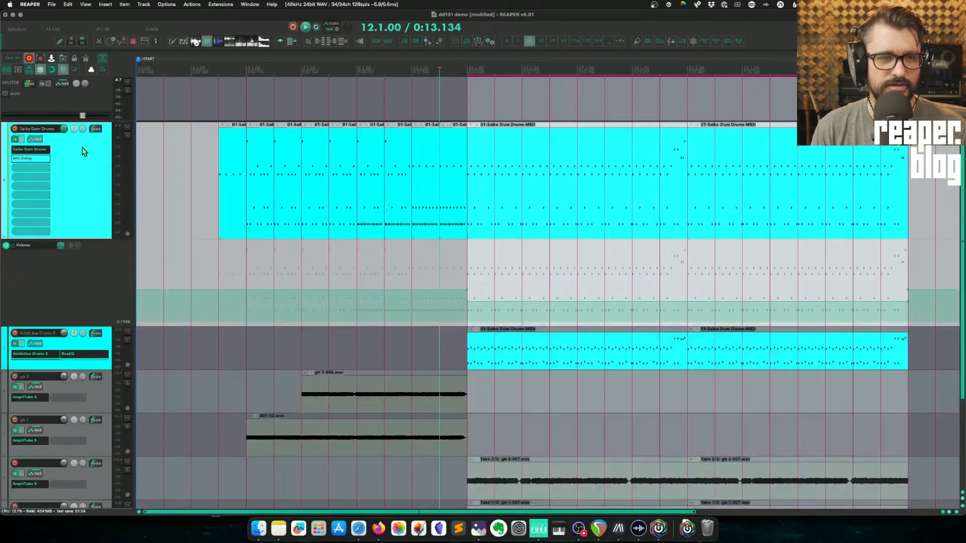
# - Paste the FilterFreak1 effect with its frequency automation onto the master track and close the effect windows
pyautogui.click(41, 83)
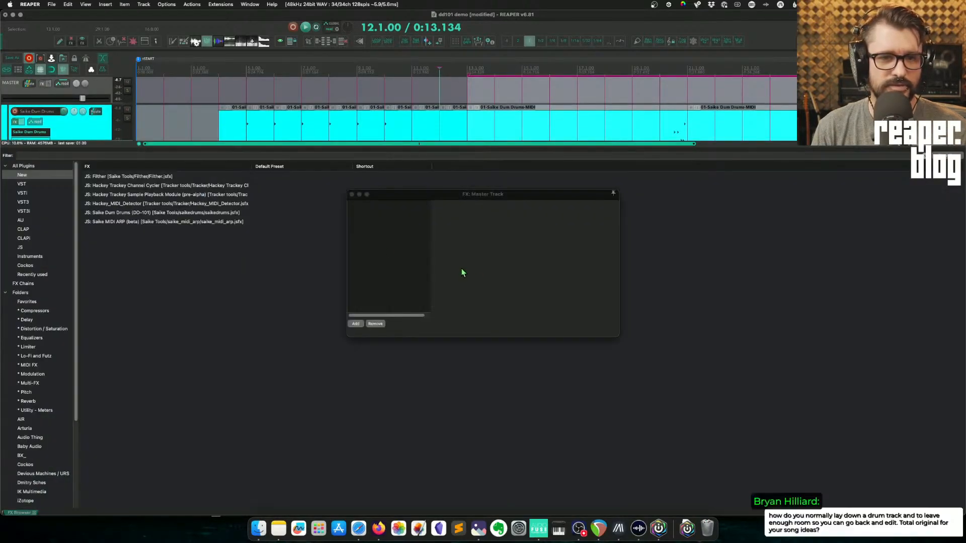
pyautogui.rightClick(392, 250)
pyautogui.click(426, 330)
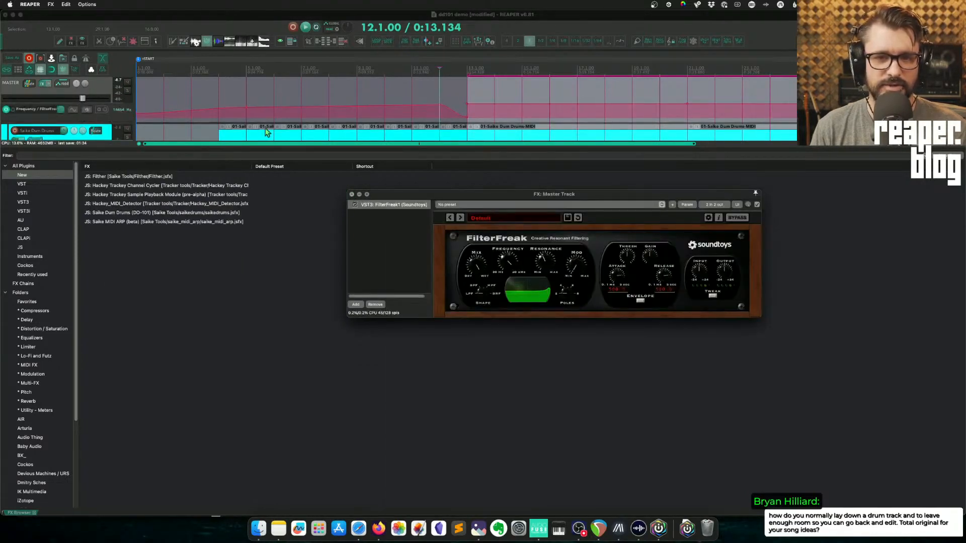
pyautogui.press('Escape')
pyautogui.press('Escape')
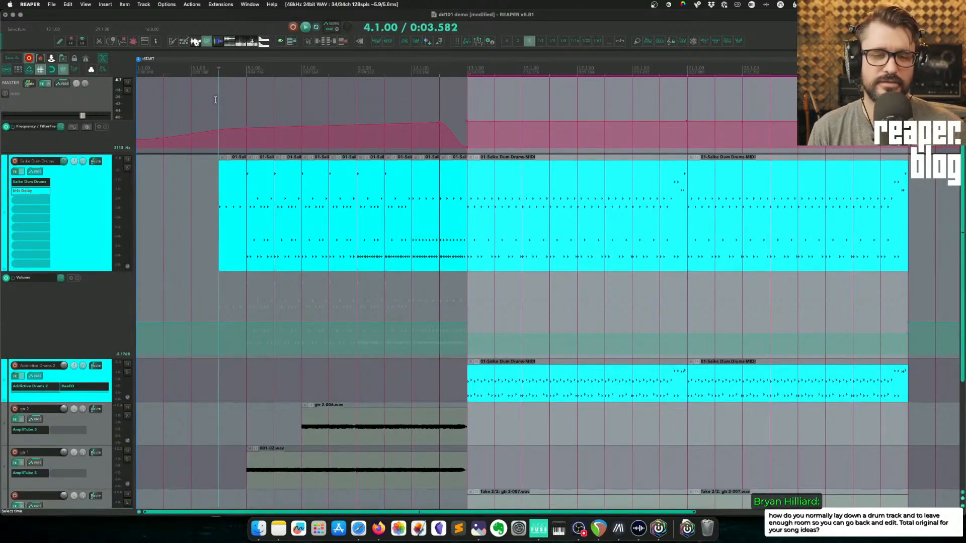
# - Play the intro from 4.1.00 and adjust the master's FilterFreak frequency envelope at the jump at 13.1.00
pyautogui.press('space')
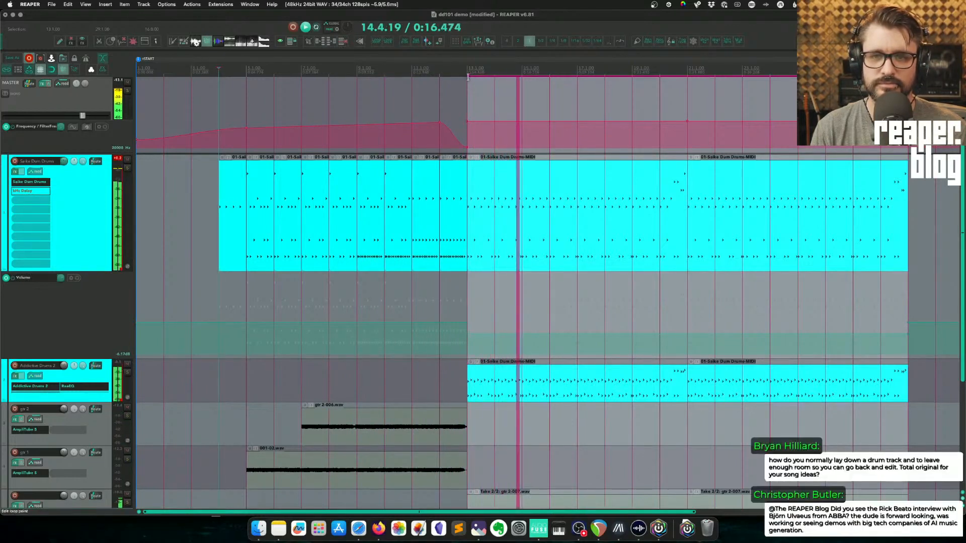
pyautogui.click(458, 118)
pyautogui.scroll(5, 459, 119)
pyautogui.scroll(5, 483, 120)
pyautogui.press('space')
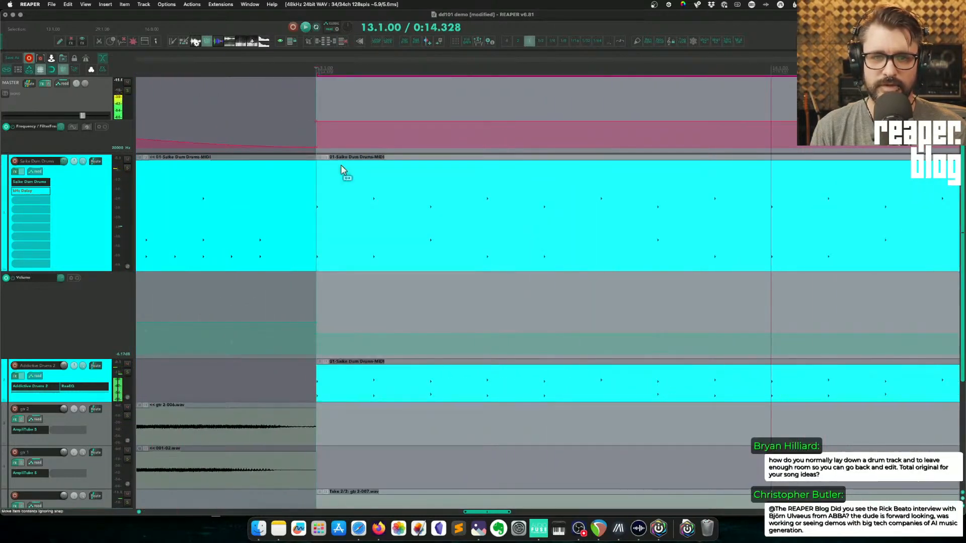
pyautogui.scroll(3, 341, 166)
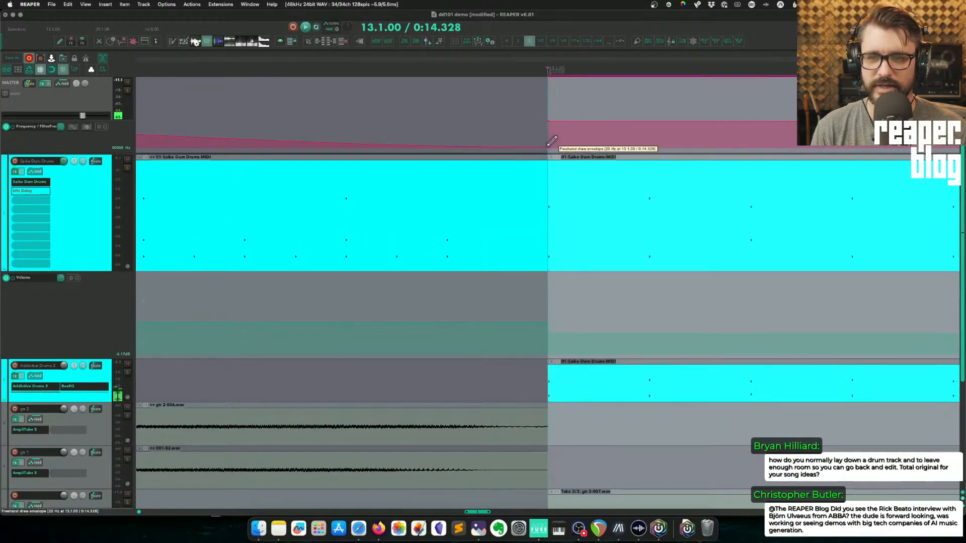
pyautogui.moveTo(547, 152)
pyautogui.mouseDown()
pyautogui.moveTo(537, 149)
pyautogui.moveTo(552, 142)
pyautogui.mouseUp()
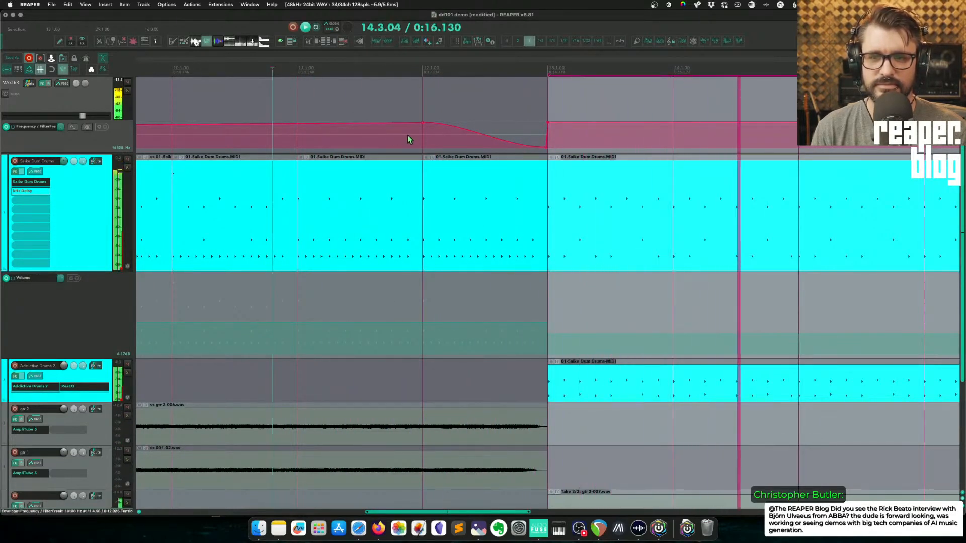
# - Replay the transition into bar 13 and zoom in to check how the master filter opens there
pyautogui.press('space')
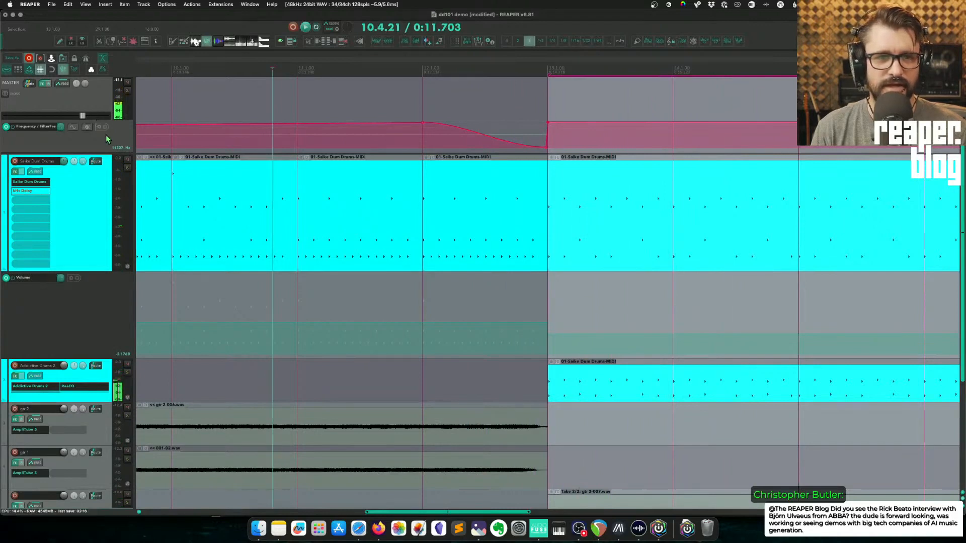
pyautogui.press('space')
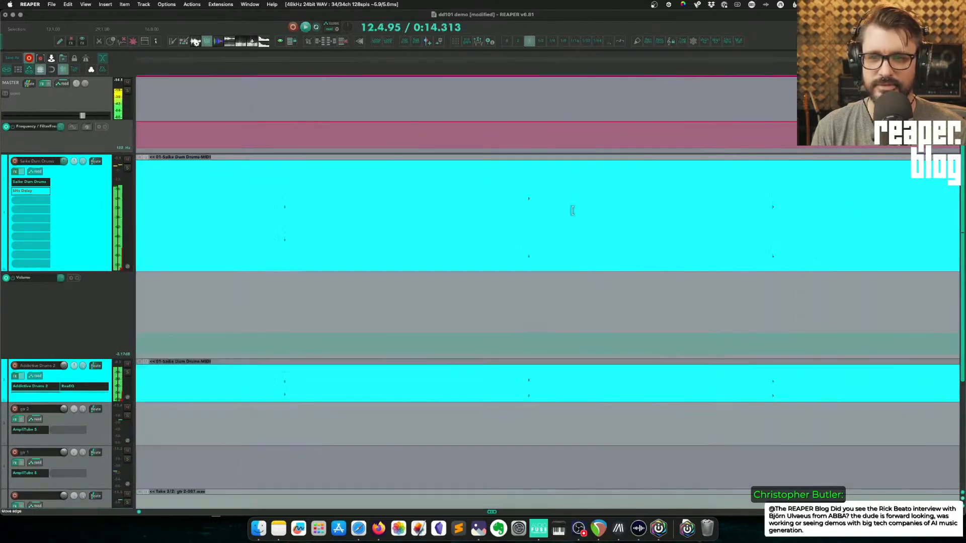
pyautogui.press('space')
pyautogui.press('space')
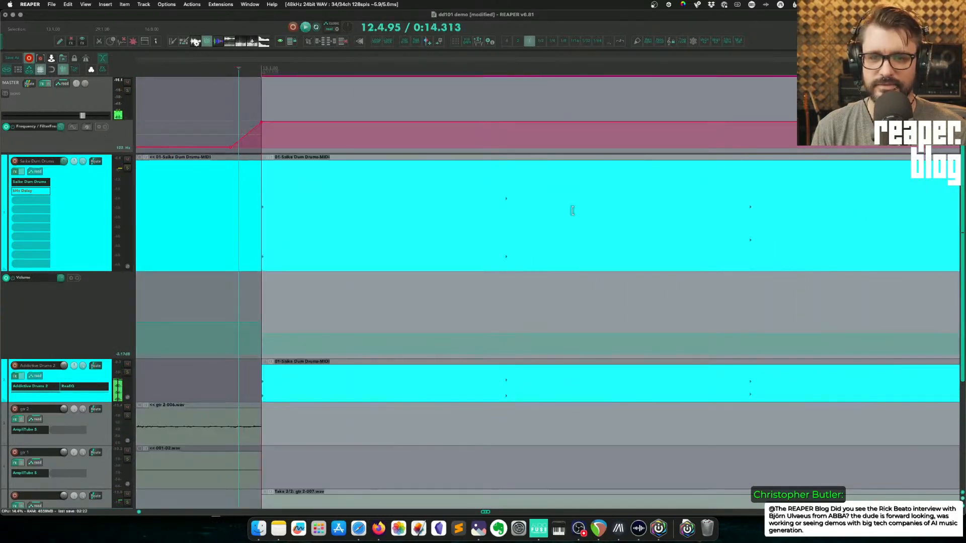
pyautogui.press('space')
pyautogui.press('space')
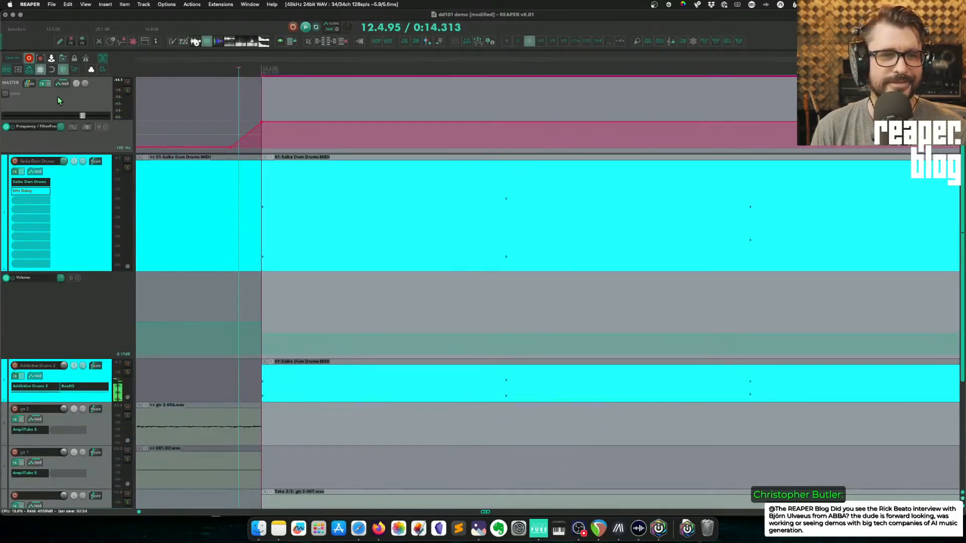
# - Open FilterFreak on the master track, review its modulation modes and show the Tweak settings
pyautogui.click(43, 84)
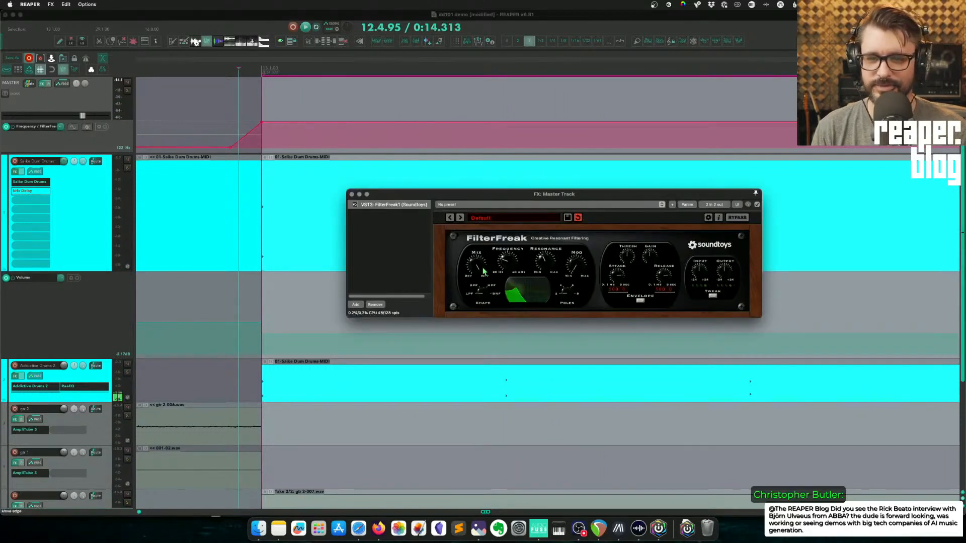
pyautogui.click(640, 301)
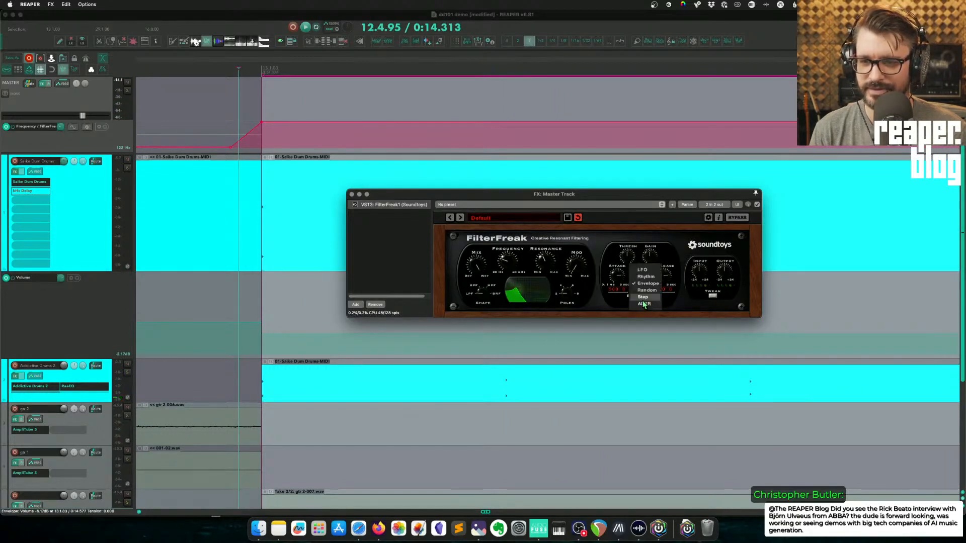
pyautogui.click(712, 295)
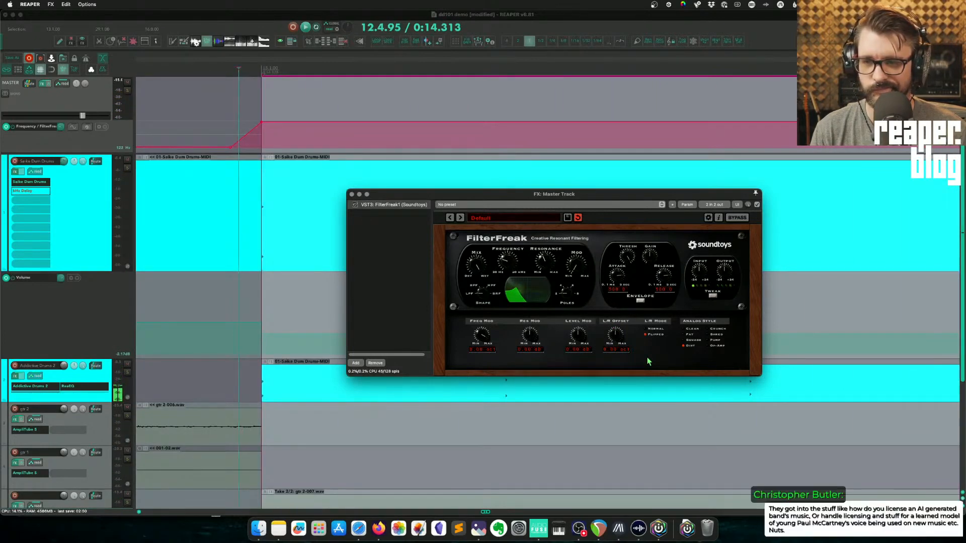
# - Remove the high frequency envelope point at 13.1.00 and automate FilterFreak1's bypass across the full-band section
pyautogui.click(554, 122)
pyautogui.click(555, 136)
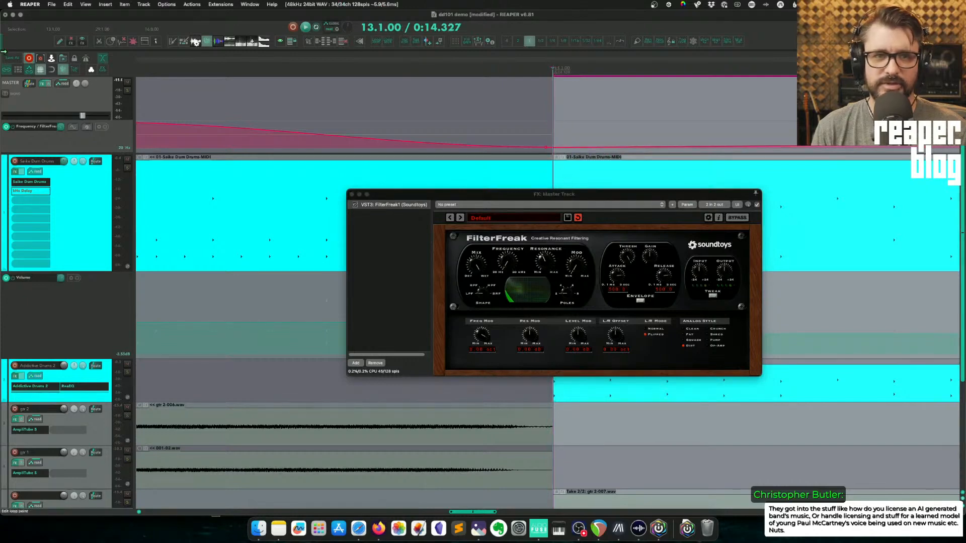
pyautogui.click(90, 73)
pyautogui.press('Escape')
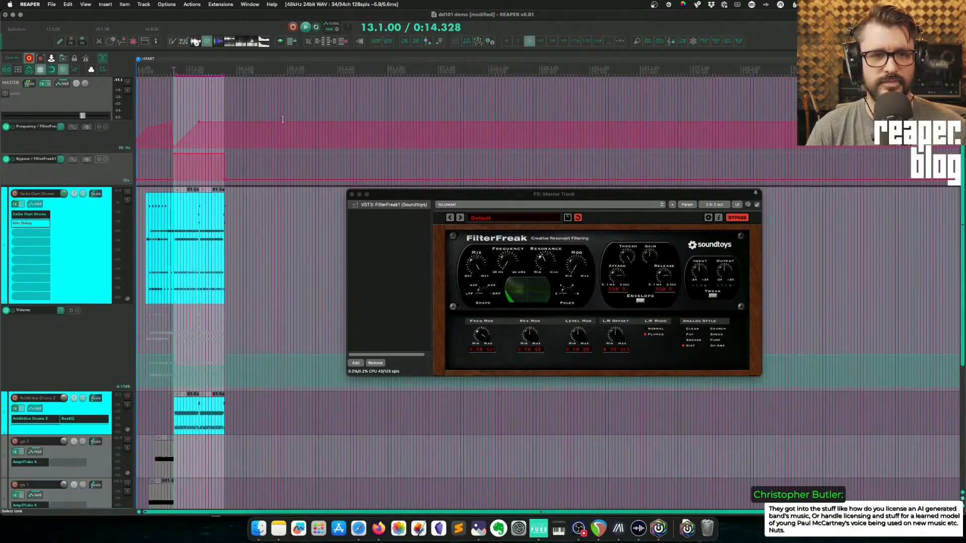
# - Play from 11.1.00, close the FilterFreak window and delete the frequency envelope point at 21.1.00
pyautogui.scroll(3, 208, 72)
pyautogui.click(208, 73)
pyautogui.press('space')
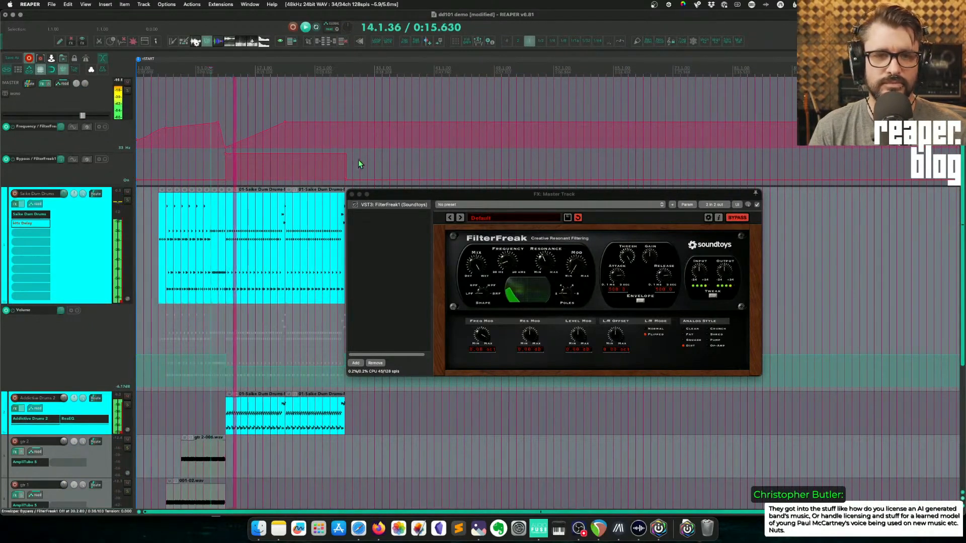
pyautogui.click(352, 195)
pyautogui.scroll(5, 394, 202)
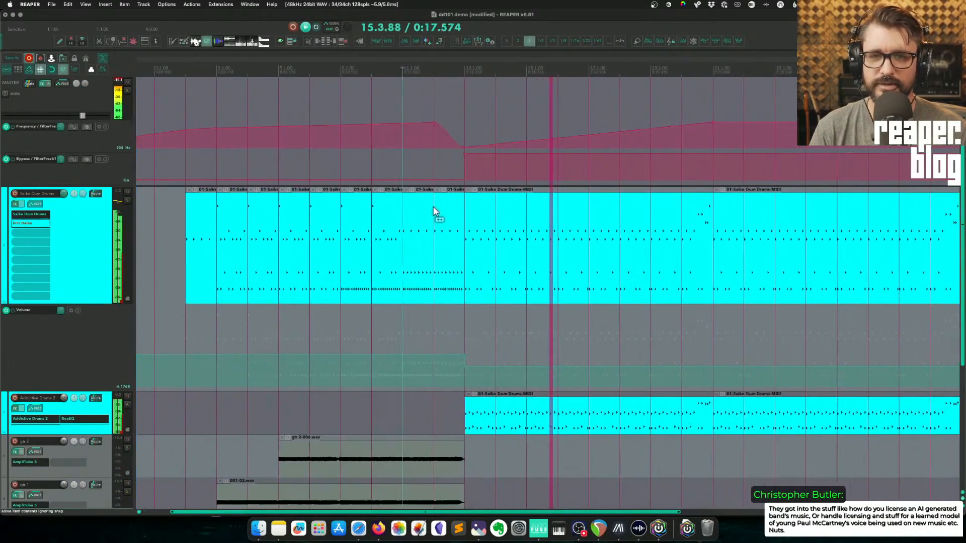
pyautogui.hscroll(2, 434, 212)
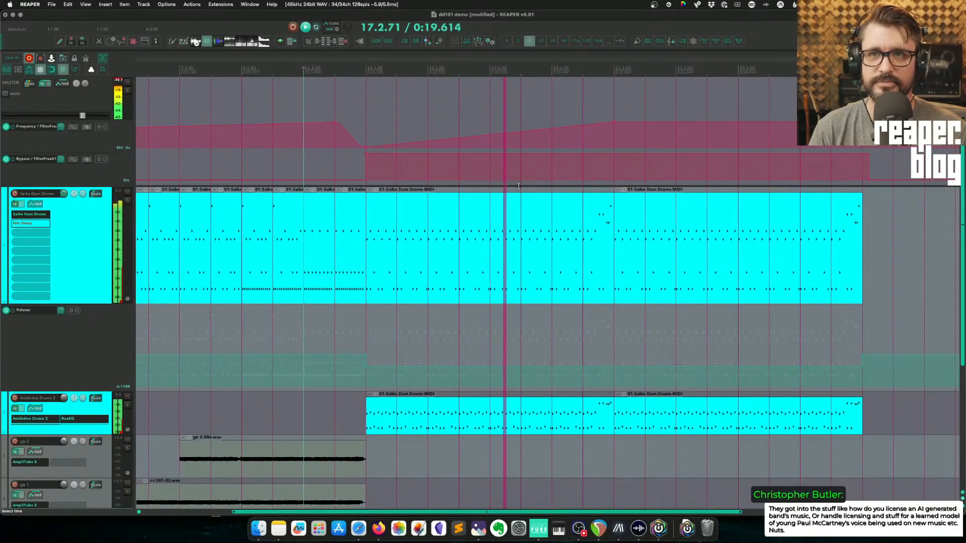
pyautogui.keyDown('alt'); pyautogui.click(614, 122); pyautogui.keyUp('alt')
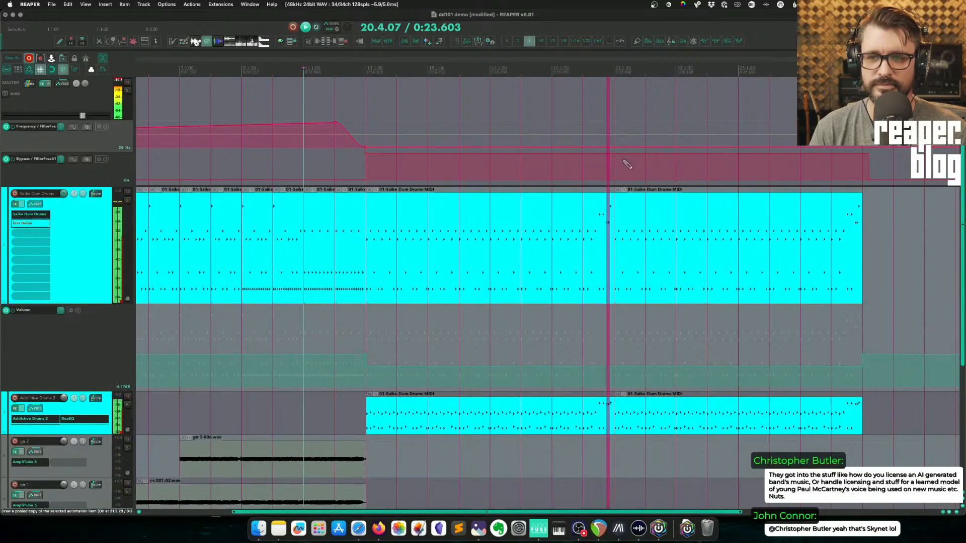
# - Bring all tracks of the arrangement into view and solo the bass track
pyautogui.scroll(-5, 598, 249)
pyautogui.scroll(-3, 352, 269)
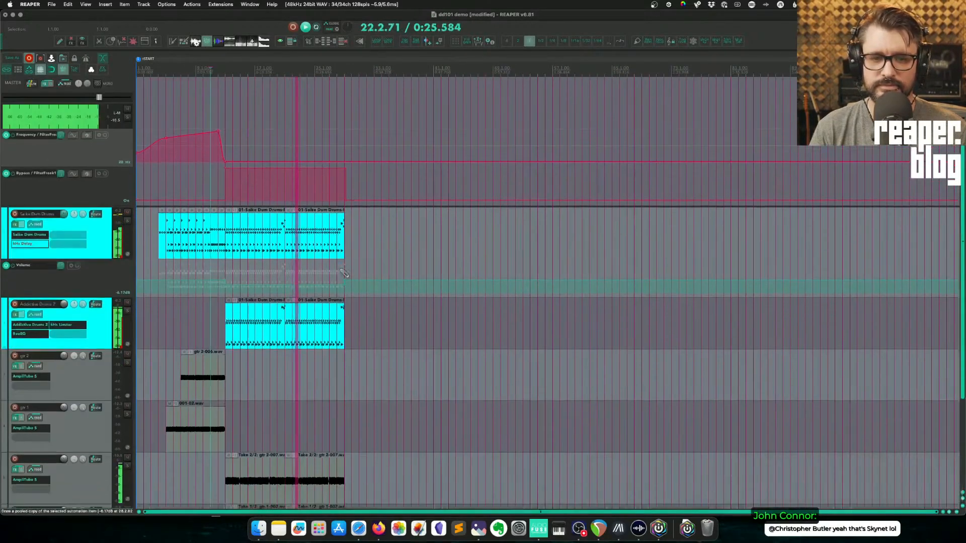
pyautogui.scroll(-4, 344, 273)
pyautogui.scroll(-3, 267, 272)
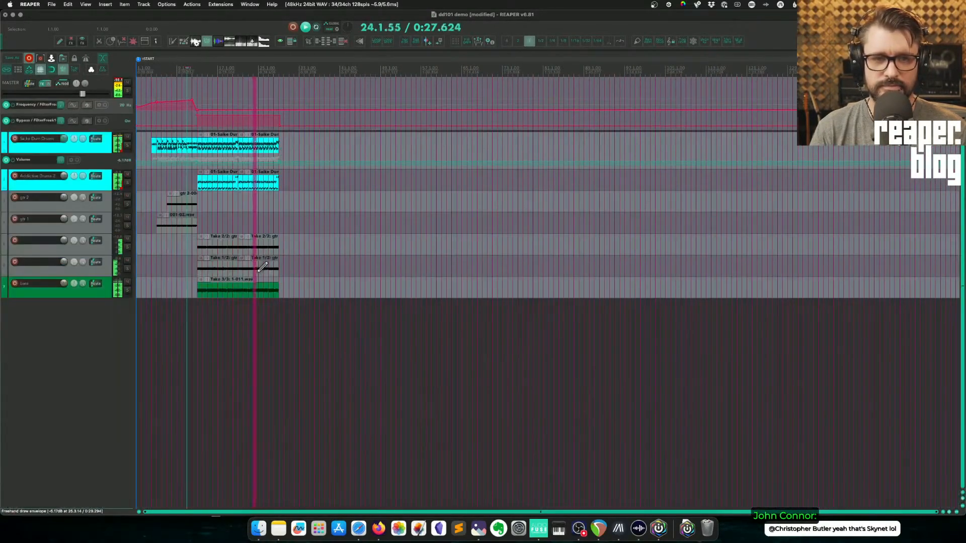
pyautogui.scroll(6, 258, 272)
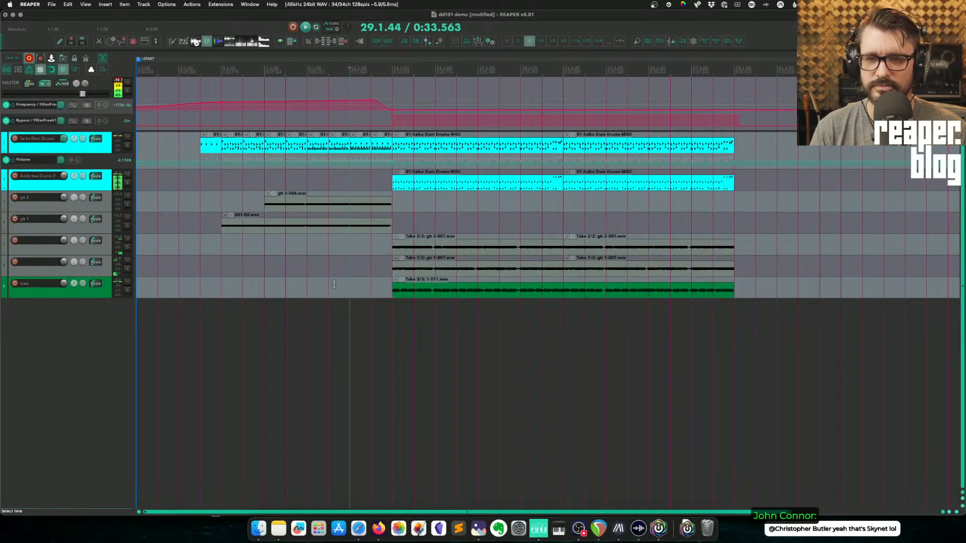
pyautogui.click(491, 275)
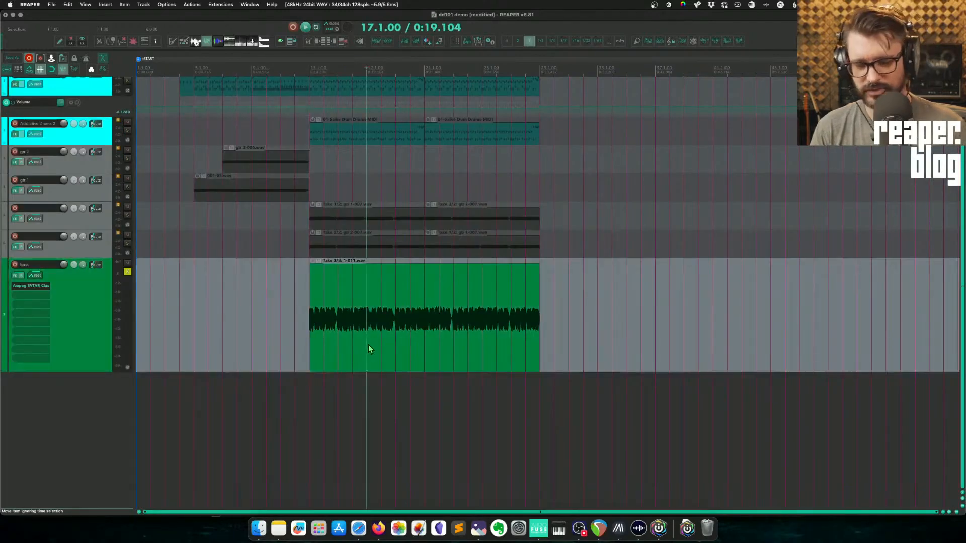
# - Set the time selection to the bass item and make the bass track taller
pyautogui.click(379, 346)
pyautogui.press('p')
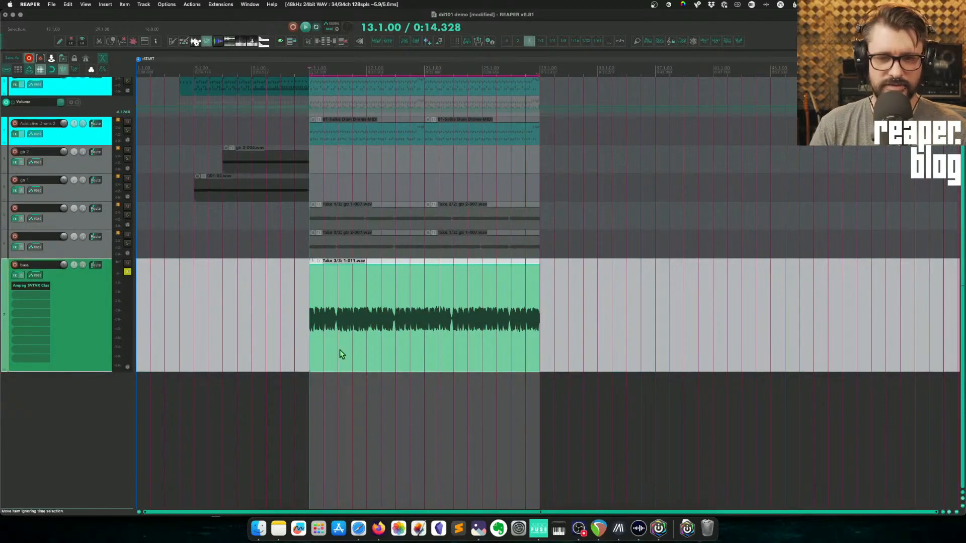
pyautogui.moveTo(86, 381); pyautogui.dragTo(89, 449)
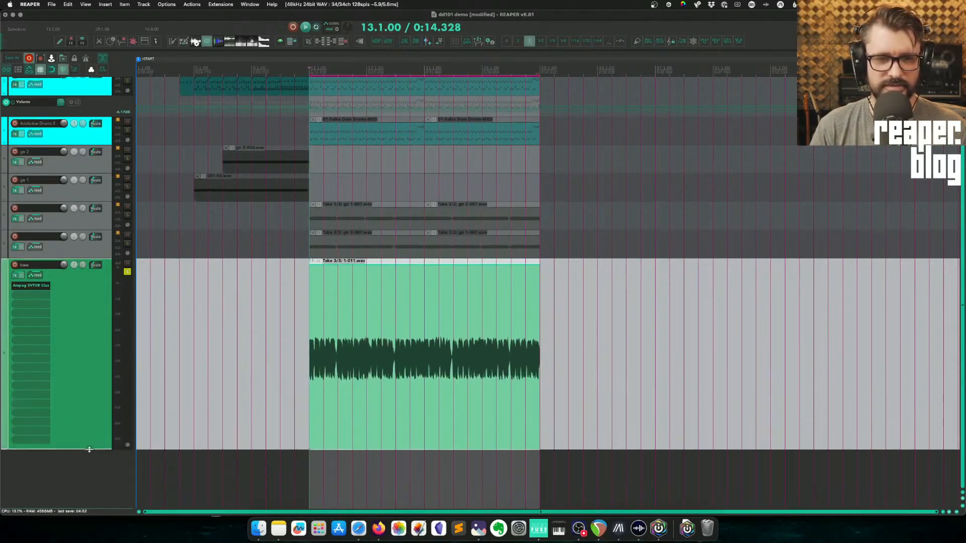
# - Activate bass takes 1/3 and 2/3 in turn and audition each from 13.1.00
pyautogui.press('t')
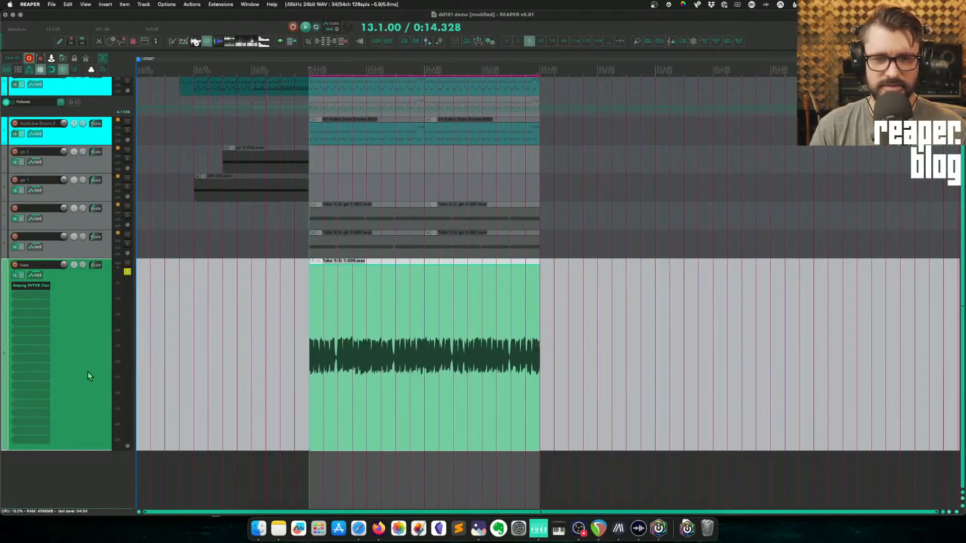
pyautogui.press('space')
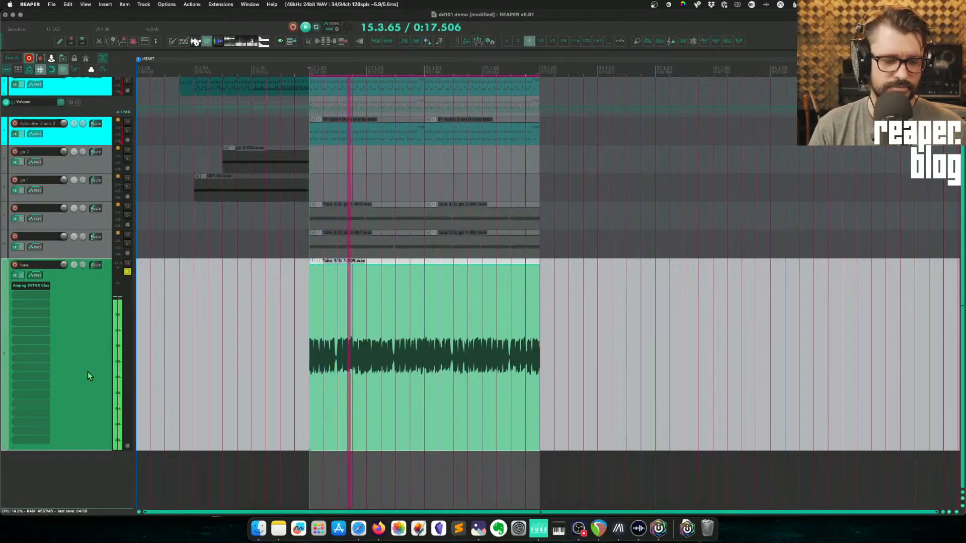
pyautogui.press('space')
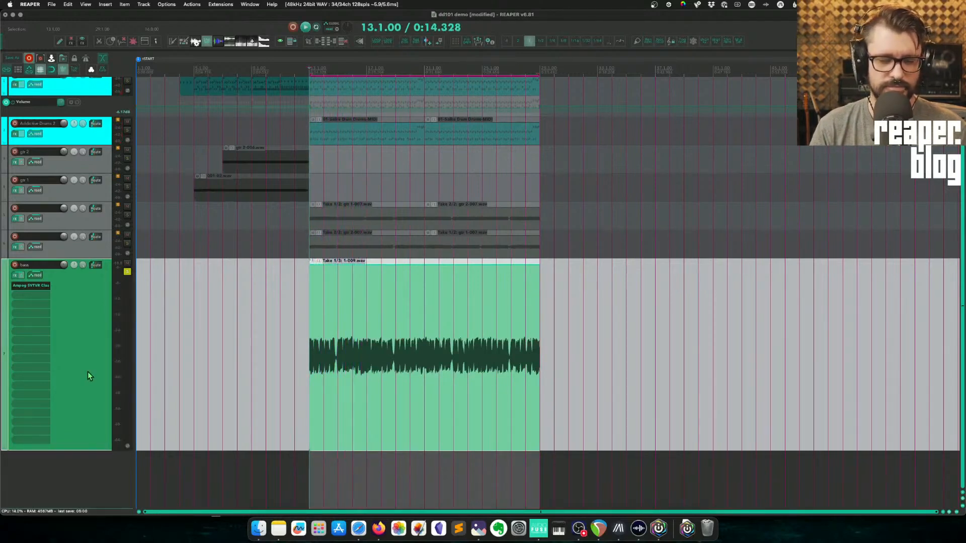
pyautogui.press('t')
pyautogui.press('space')
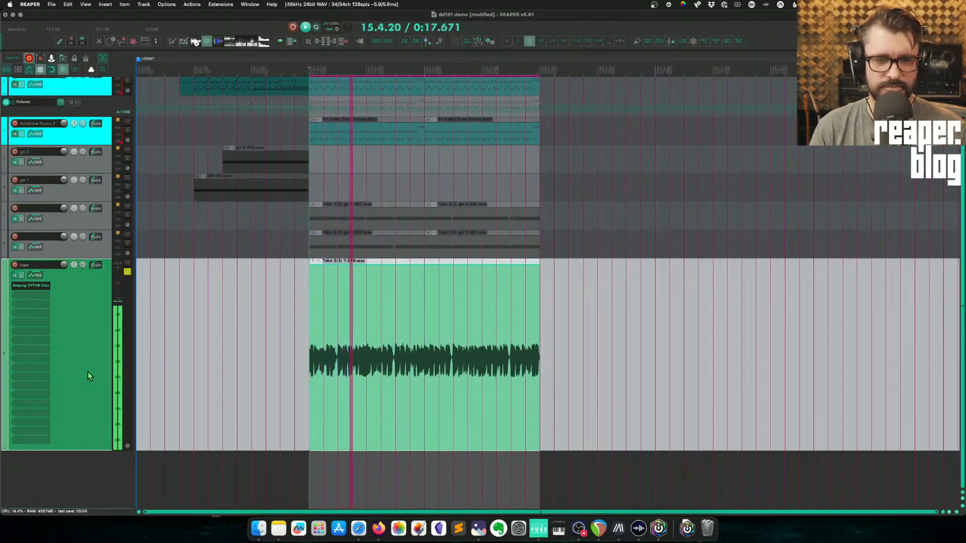
pyautogui.press('space')
# - Compare bass takes 3/3 and 2/3 by playing them alternately from 13.1.00, ending on take 3/3
pyautogui.press('t')
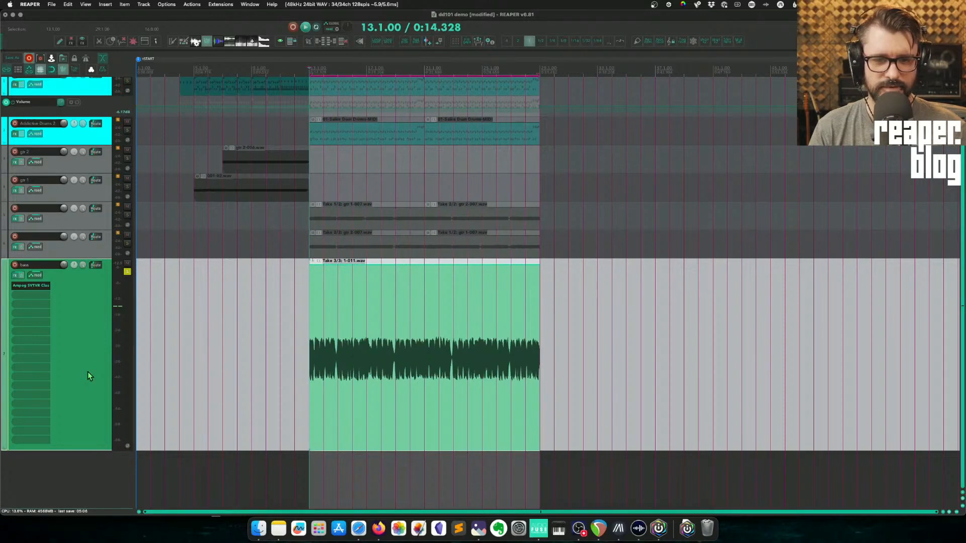
pyautogui.press('space')
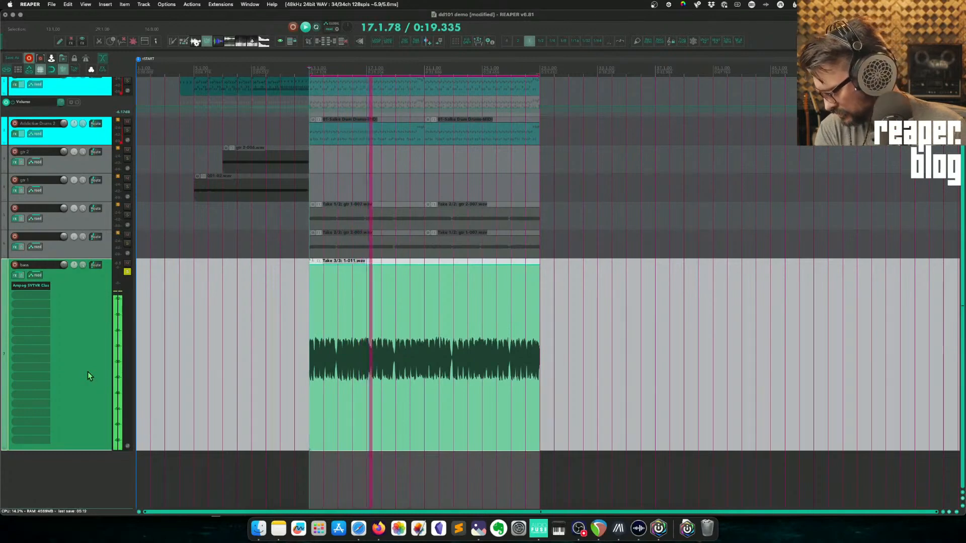
pyautogui.hotkey('shift', 't')
pyautogui.press('space')
pyautogui.press('space')
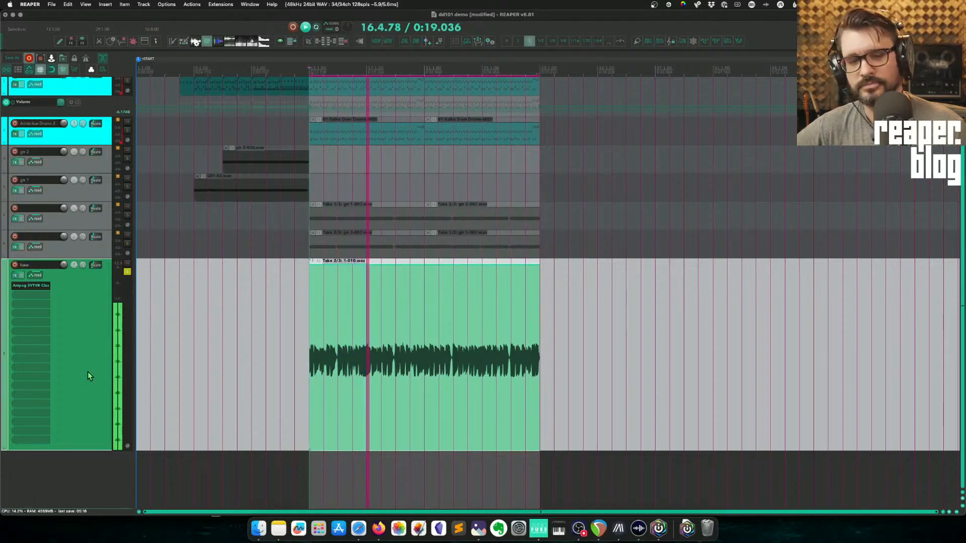
pyautogui.press('space')
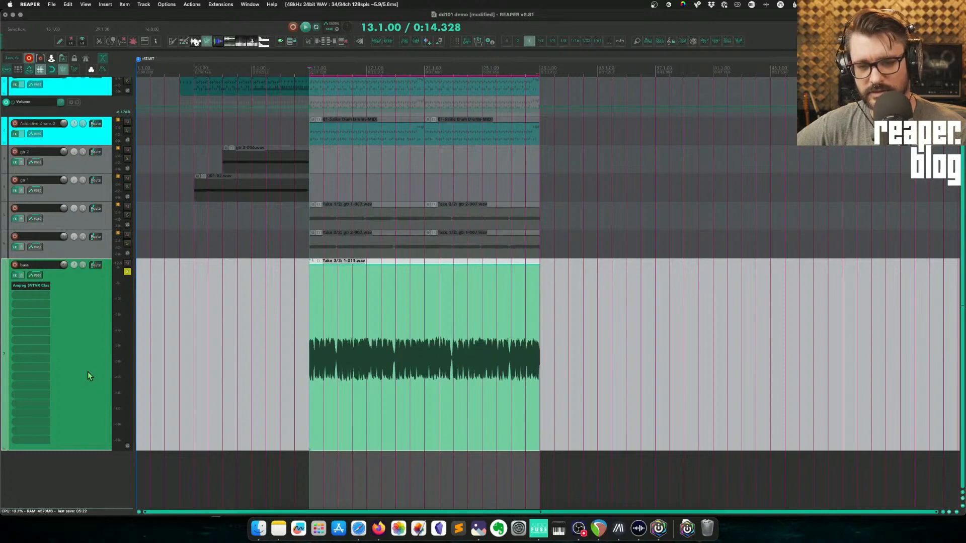
pyautogui.press('space')
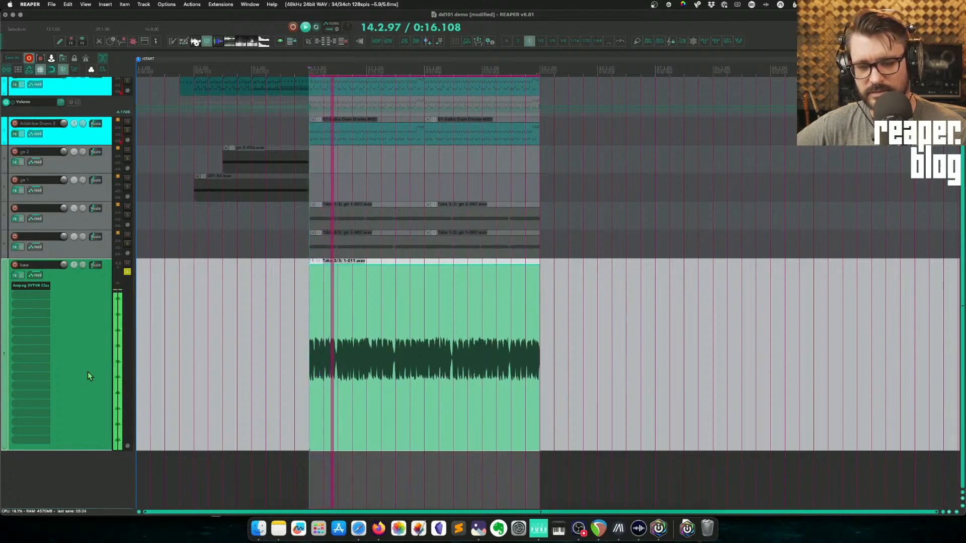
# - Audition bass take 1/3 from 13.1.00 in comparison with take 3/3
pyautogui.press('space')
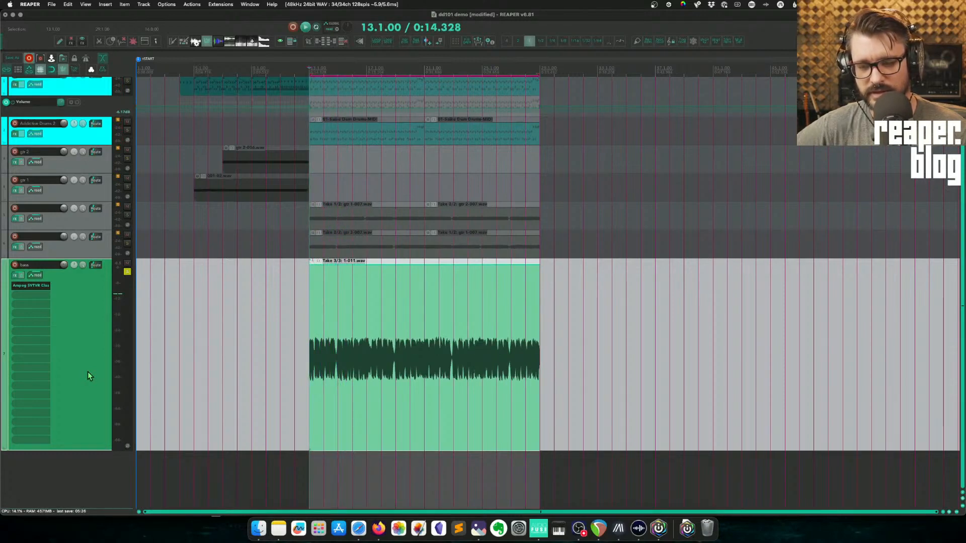
pyautogui.press('space')
pyautogui.press('t')
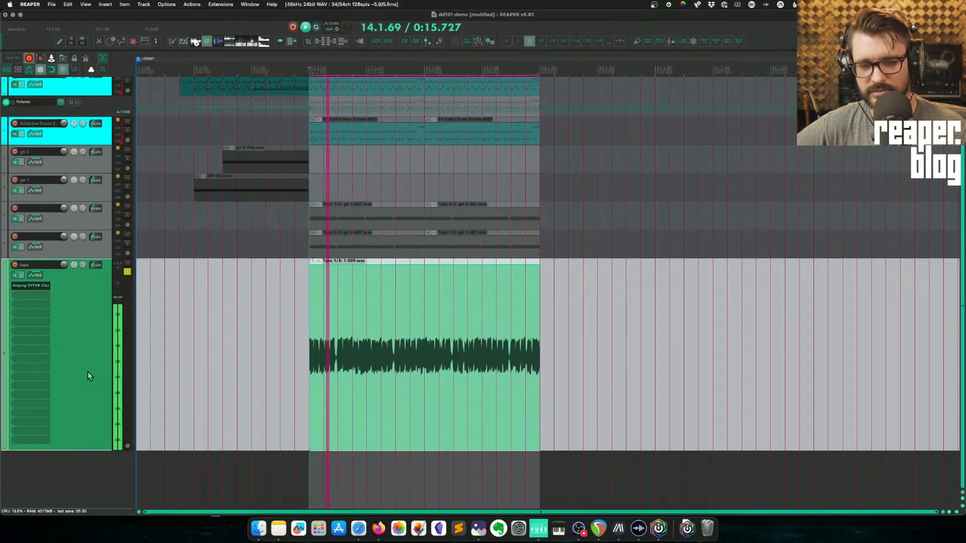
pyautogui.press('space')
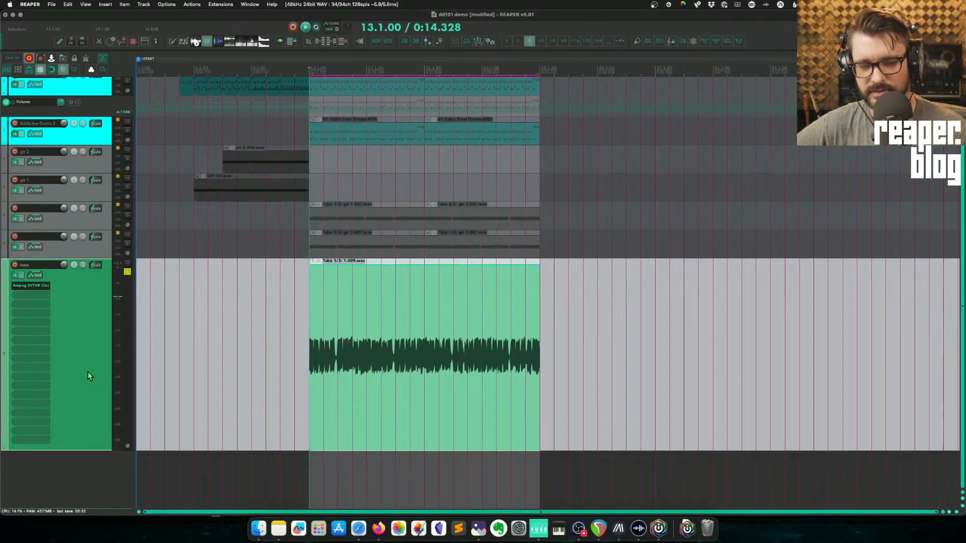
pyautogui.press('t')
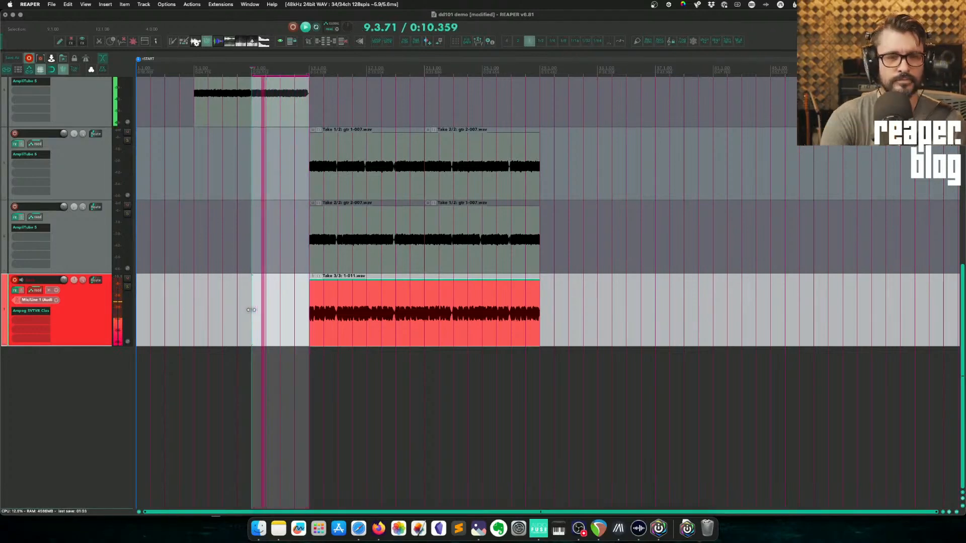
# - Record a bass part over the time selection from 9.1.00 to 13.1.00 and view the metronome and pre-roll settings
pyautogui.hotkey('ctrl', 'r')
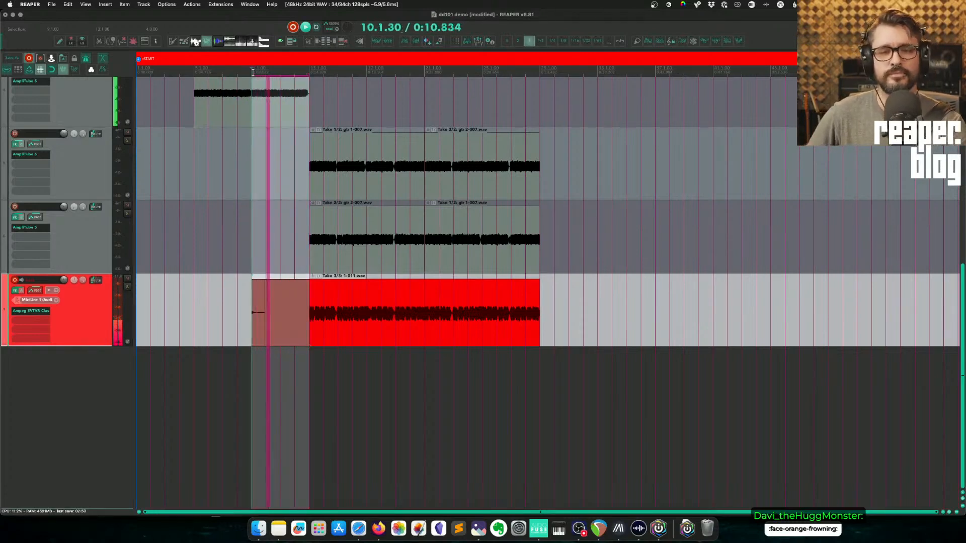
pyautogui.press('space')
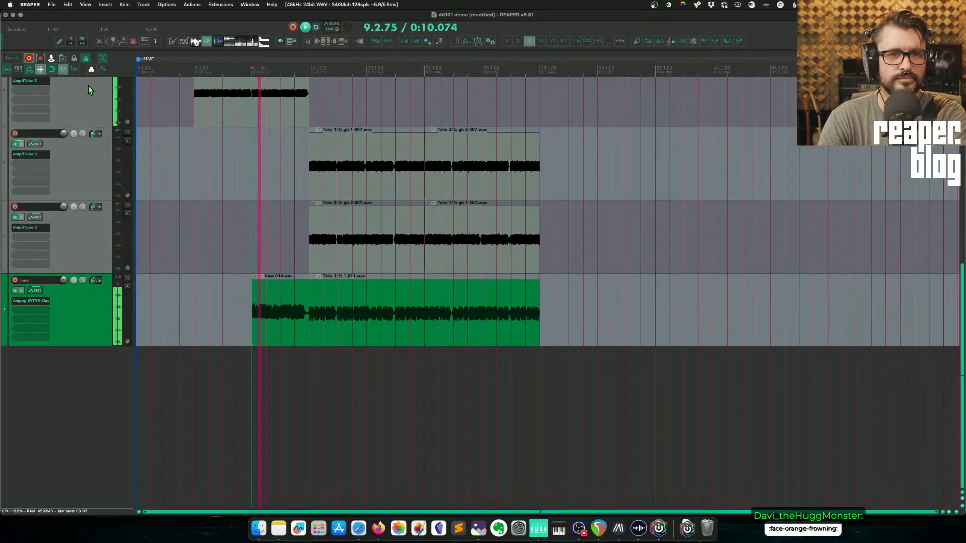
pyautogui.rightClick(86, 58)
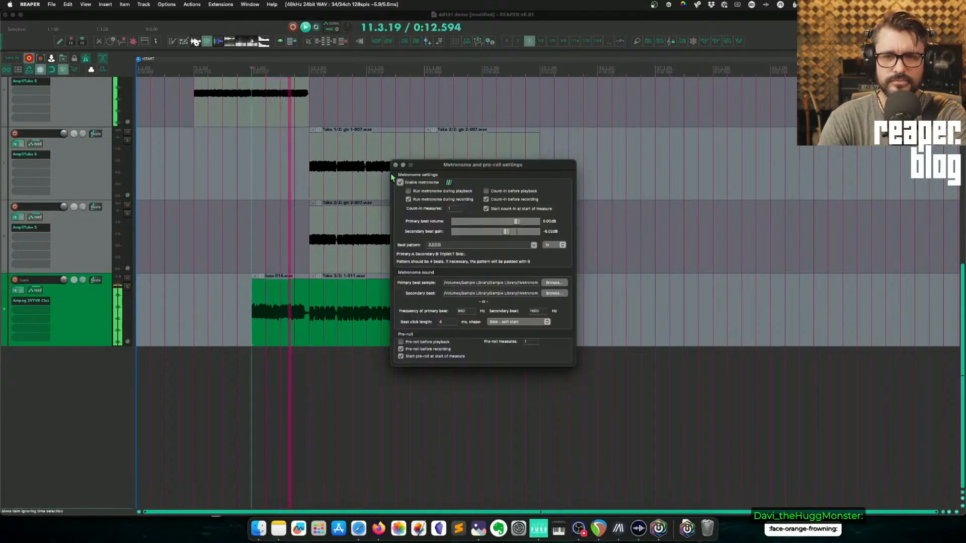
pyautogui.press('Escape')
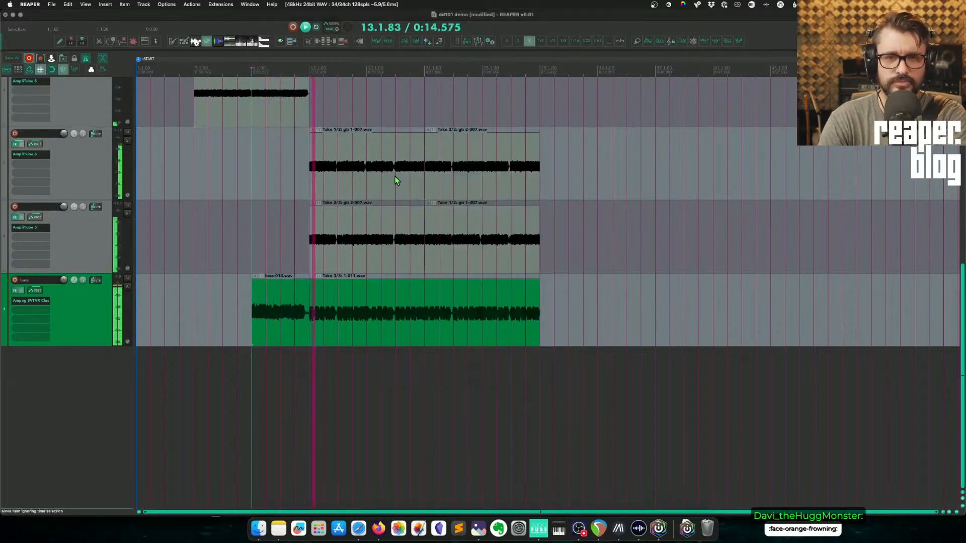
# - Solo the bass track and audition the new bass item and the take 3/3 item following it
pyautogui.click(127, 287)
pyautogui.click(280, 330)
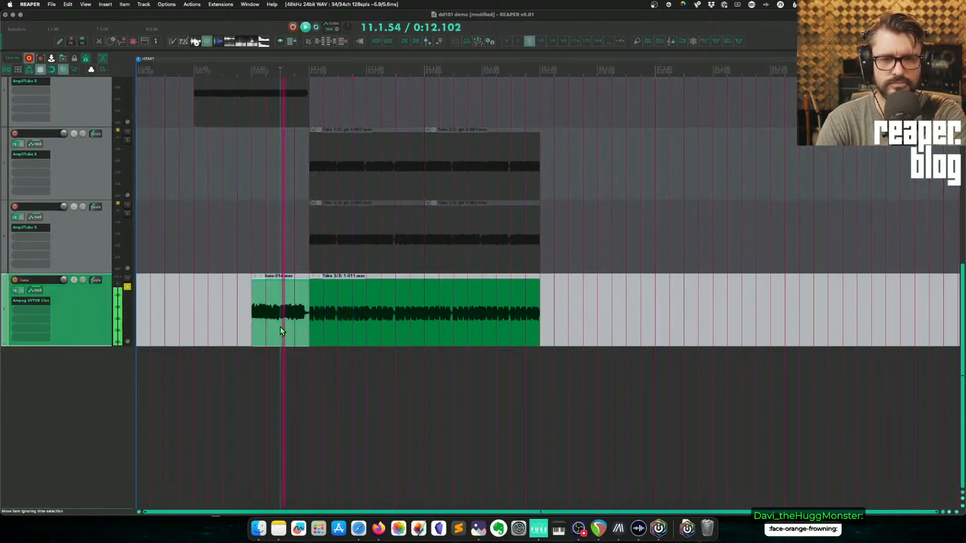
pyautogui.click(334, 330)
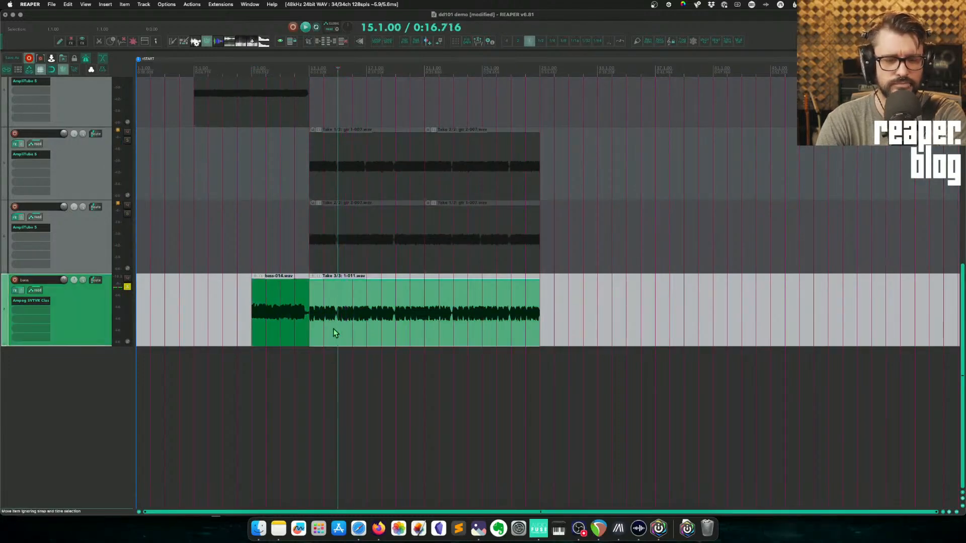
pyautogui.click(328, 330)
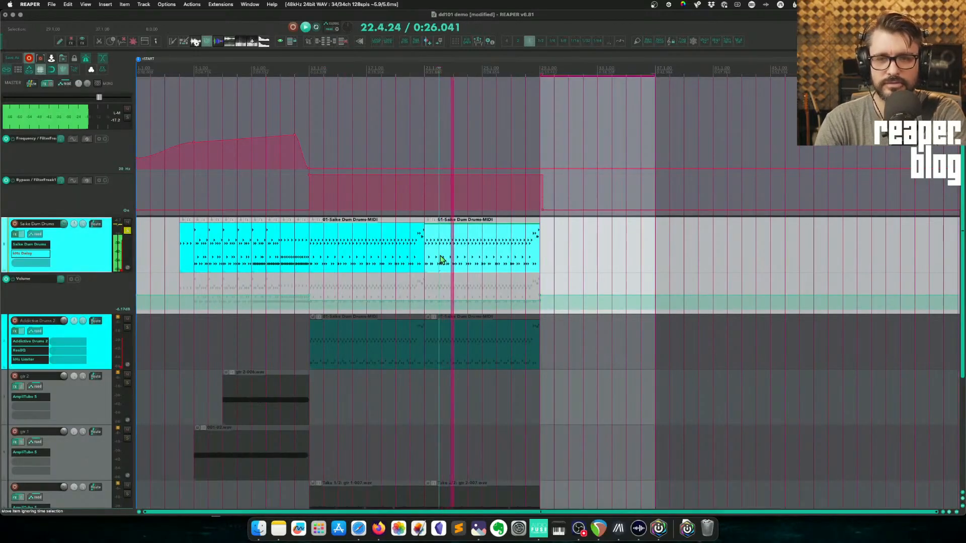
# - Copy the last Saike Dum Drums MIDI item to 29.1.00 and open the copy in the MIDI editor
pyautogui.click(453, 264)
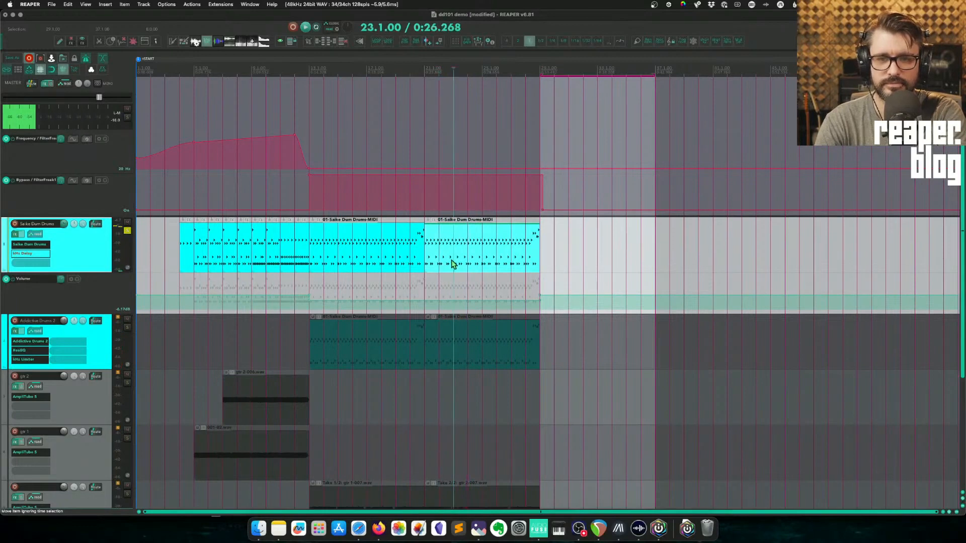
pyautogui.moveTo(453, 266); pyautogui.dragTo(570, 262)
pyautogui.click(568, 261)
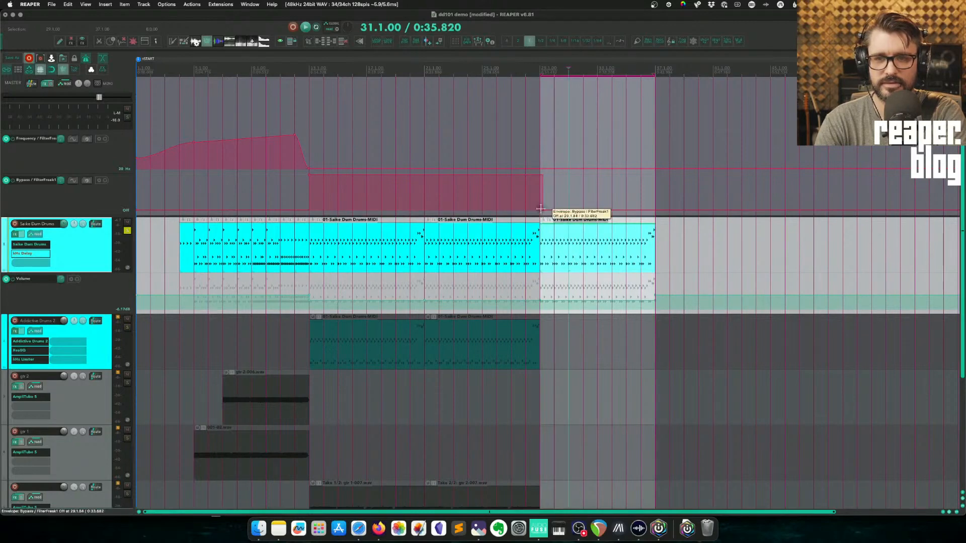
pyautogui.doubleClick(563, 262)
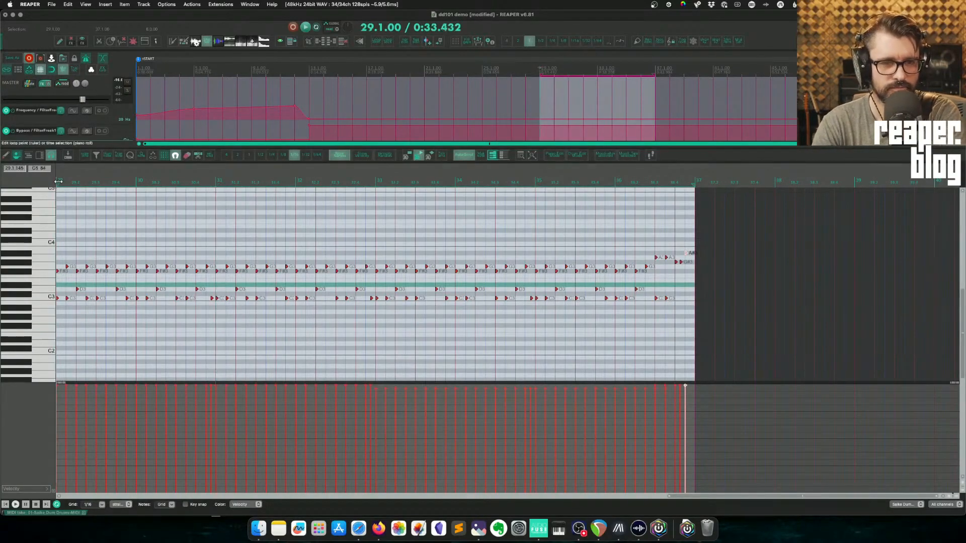
# - Audition the copied Saike Dum Drums pattern from 29.1.00 in the MIDI editor
pyautogui.press('space')
pyautogui.hscroll(-8, 168, 282)
pyautogui.hscroll(4, 329, 301)
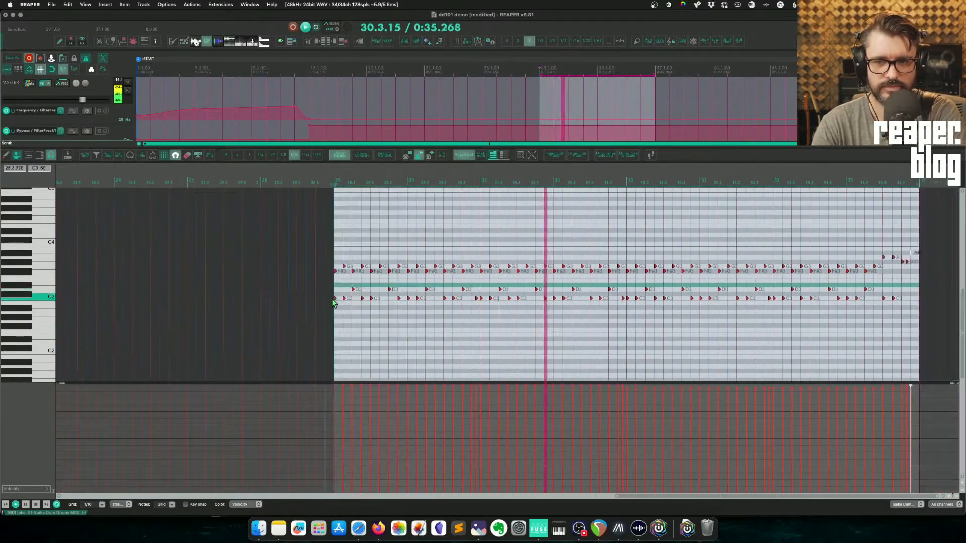
pyautogui.hscroll(5, 332, 302)
pyautogui.press('space')
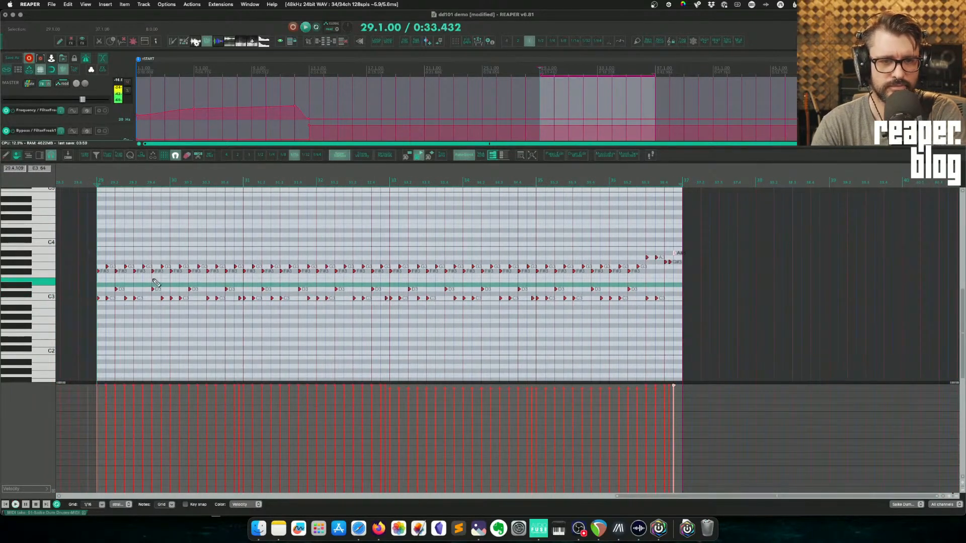
# - Select and audition the row of F#3 notes, and select the drum fill notes at the end of the item
pyautogui.click(29, 276)
pyautogui.press('space')
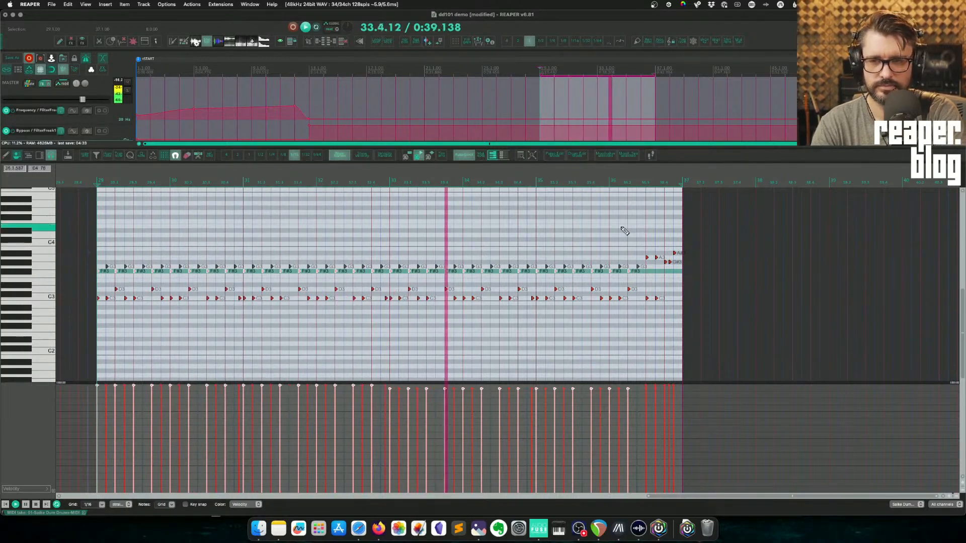
pyautogui.press('space')
pyautogui.moveTo(642, 239); pyautogui.dragTo(679, 275)
pyautogui.click(588, 182)
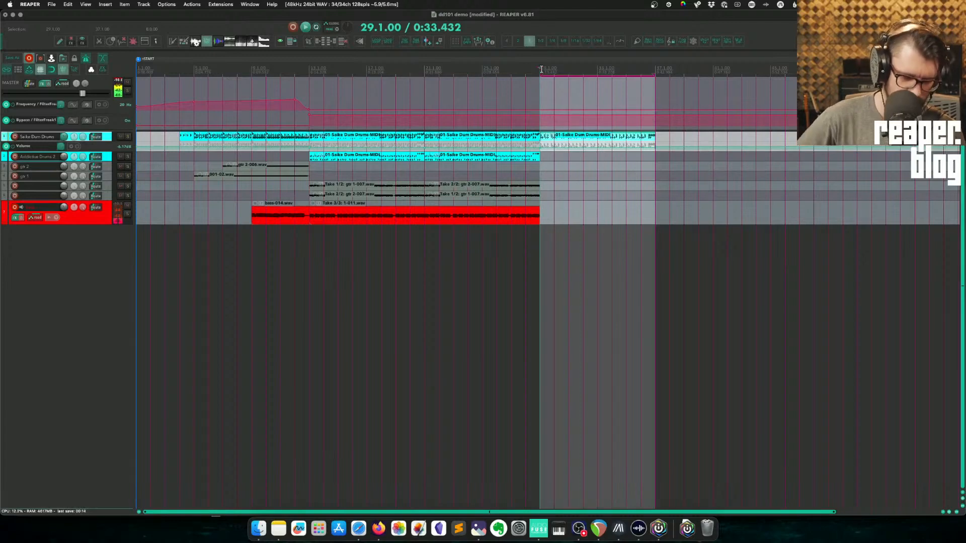
# - Record a bass part on the armed bass track over the time selection from 29.1.00 to 37.1.00
pyautogui.press('super+r')
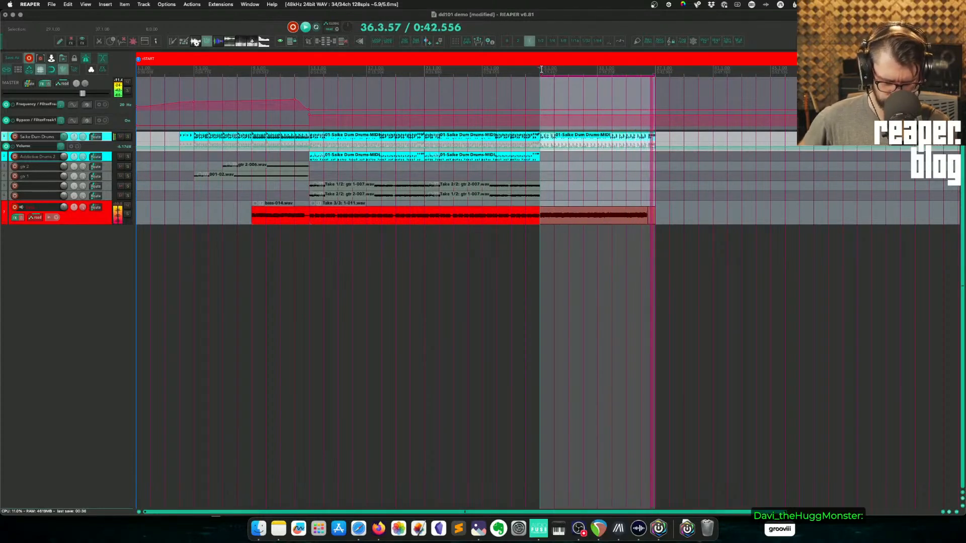
pyautogui.press('space')
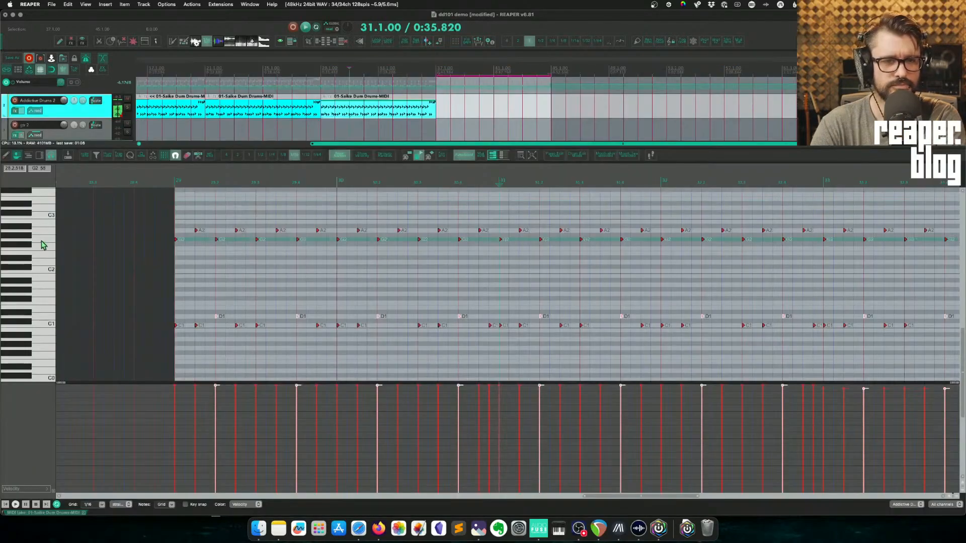
# - Transpose all G2 notes of the Addictive Drums MIDI item at 29.1.00 down to F2
pyautogui.click(41, 241)
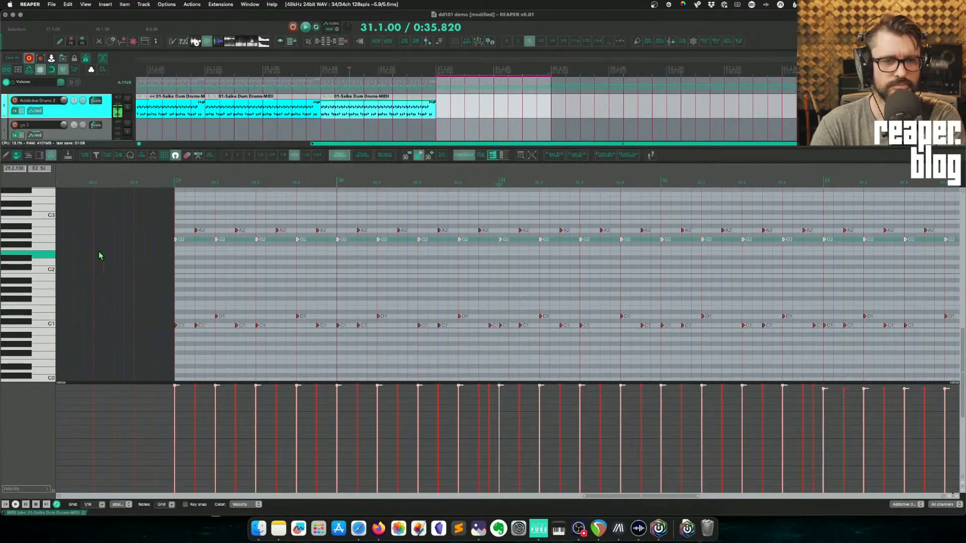
pyautogui.press('Down')
pyautogui.press('Down')
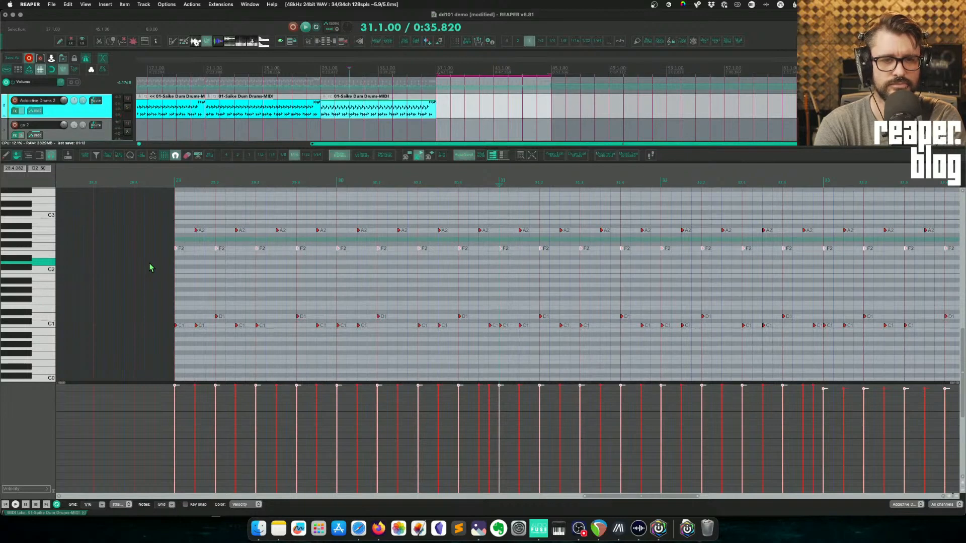
# - Transpose all A2 notes of the Addictive Drums MIDI item down to D2
pyautogui.click(24, 232)
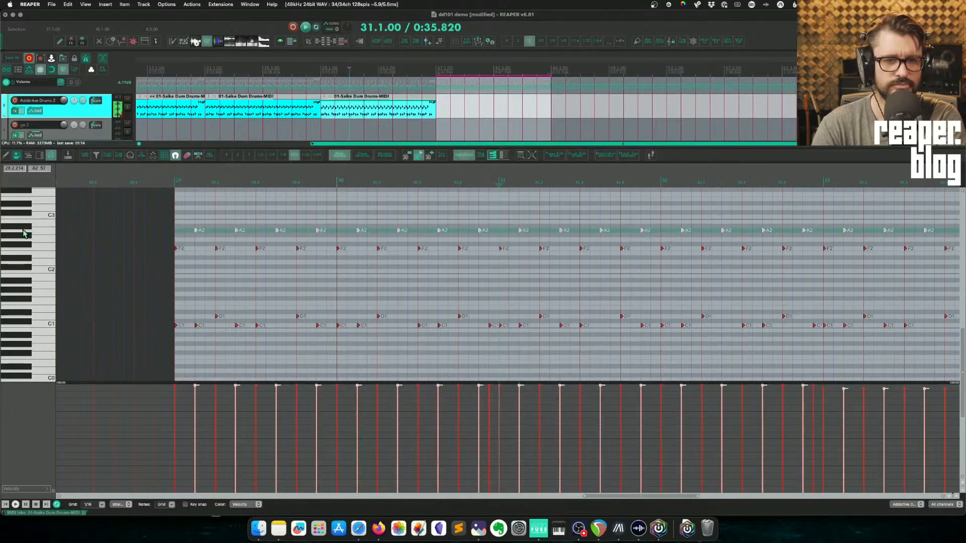
pyautogui.press('Down')
pyautogui.press('Down')
pyautogui.press('Down')
pyautogui.press('Down')
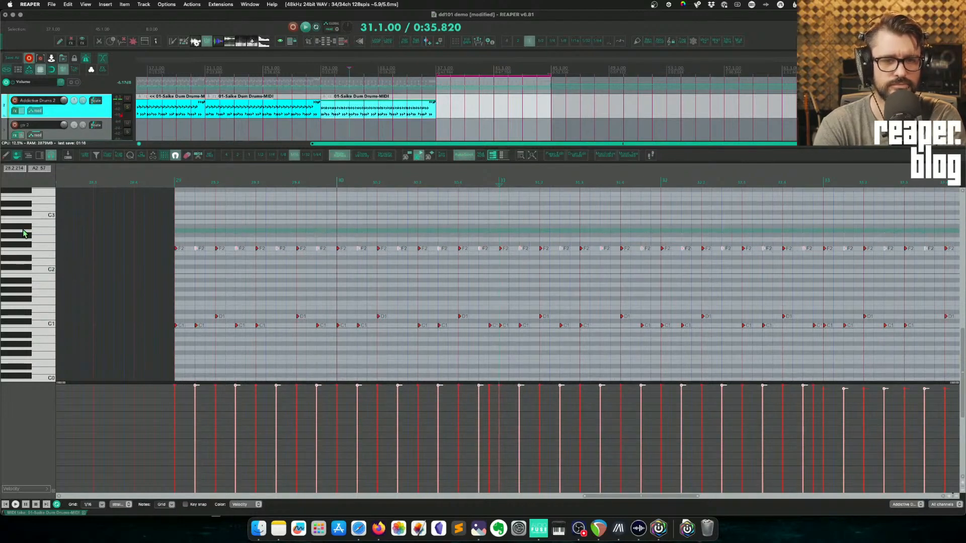
pyautogui.press('Down')
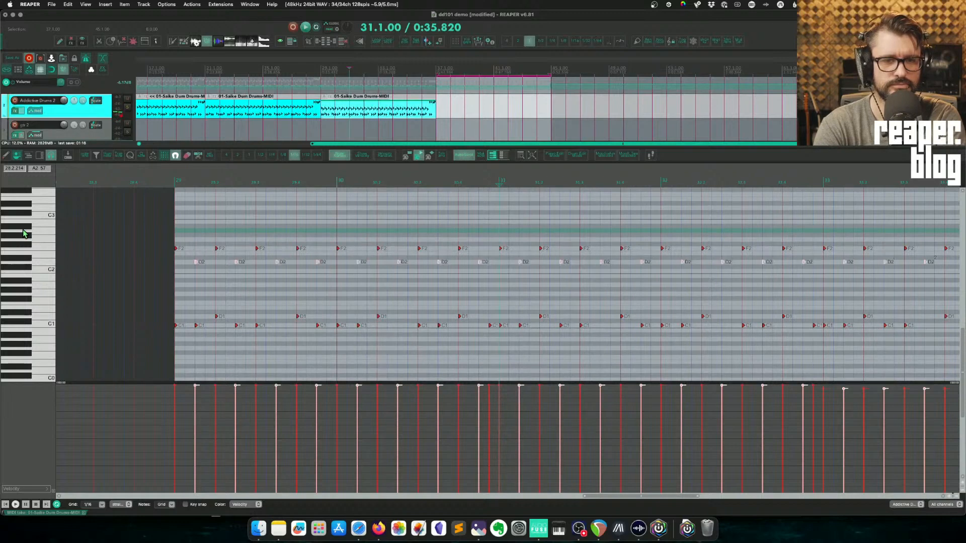
# - Audition the edited Addictive Drums pattern from 31.1.00 and again from the item's start at 29.1.00
pyautogui.press('space')
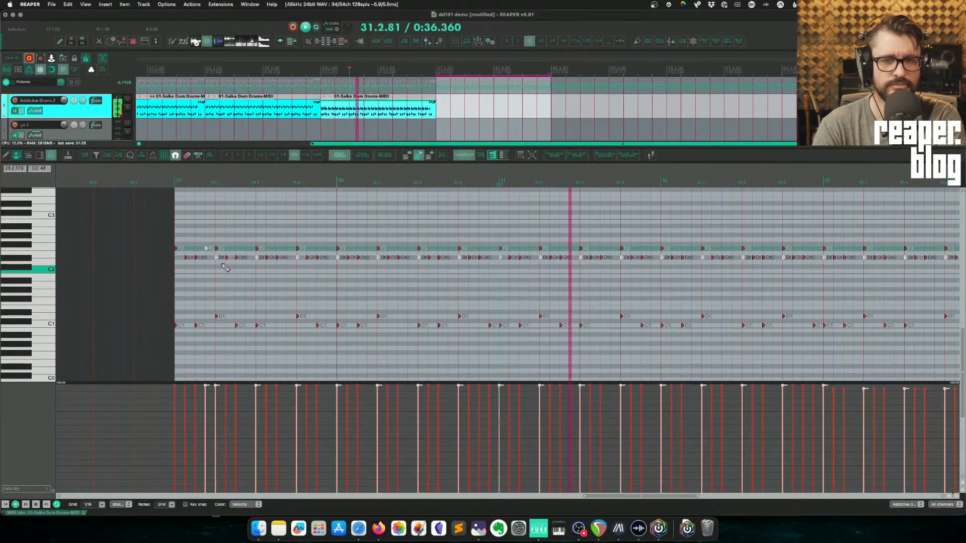
pyautogui.press('space')
pyautogui.click(176, 183)
pyautogui.press('space')
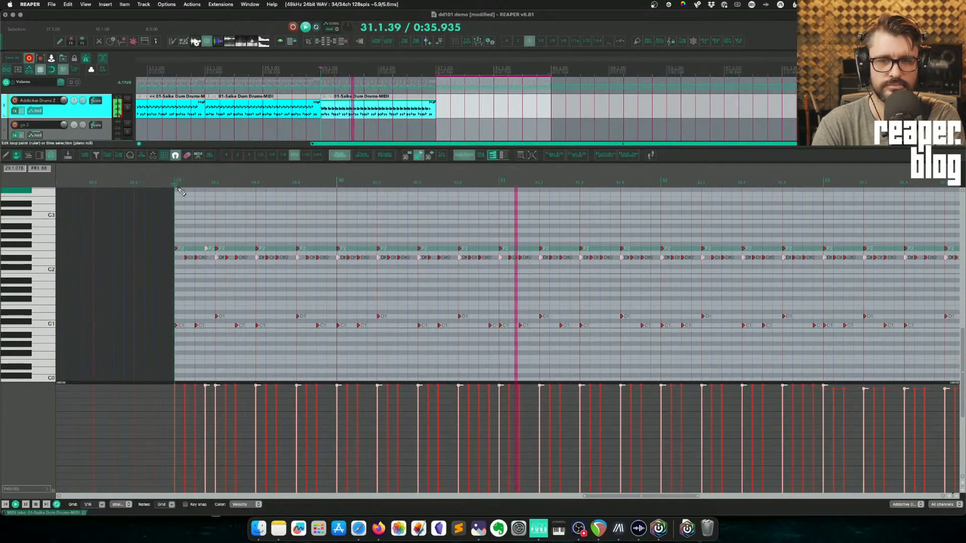
pyautogui.scroll(-3, 184, 205)
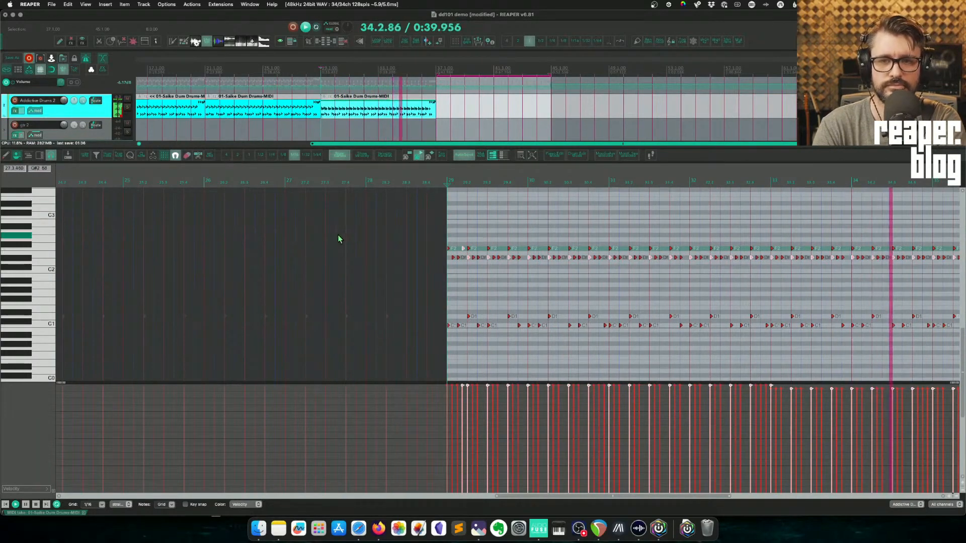
pyautogui.press('space')
# - Add a D3 note at 29.1.00 in the Addictive Drums item and remove the F2 note at that position
pyautogui.click(30, 213)
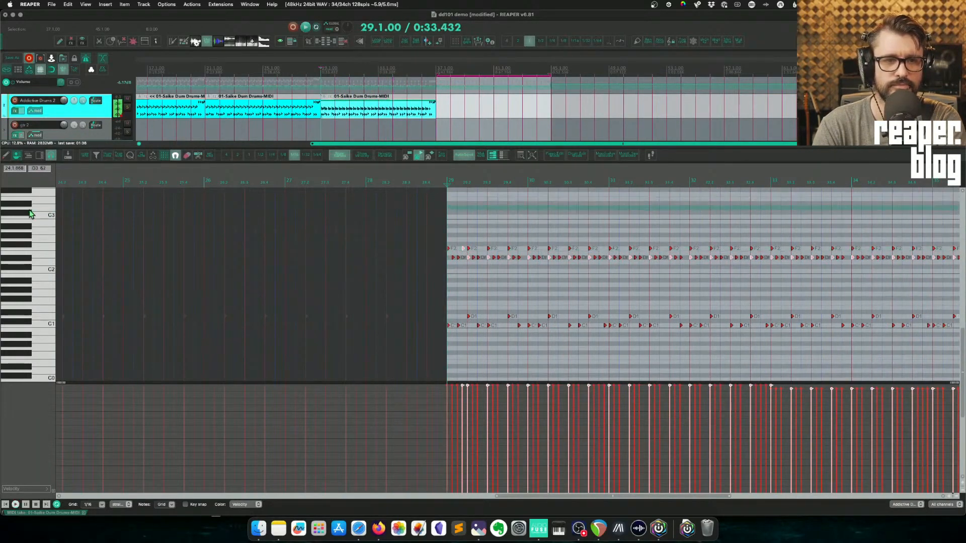
pyautogui.click(451, 208)
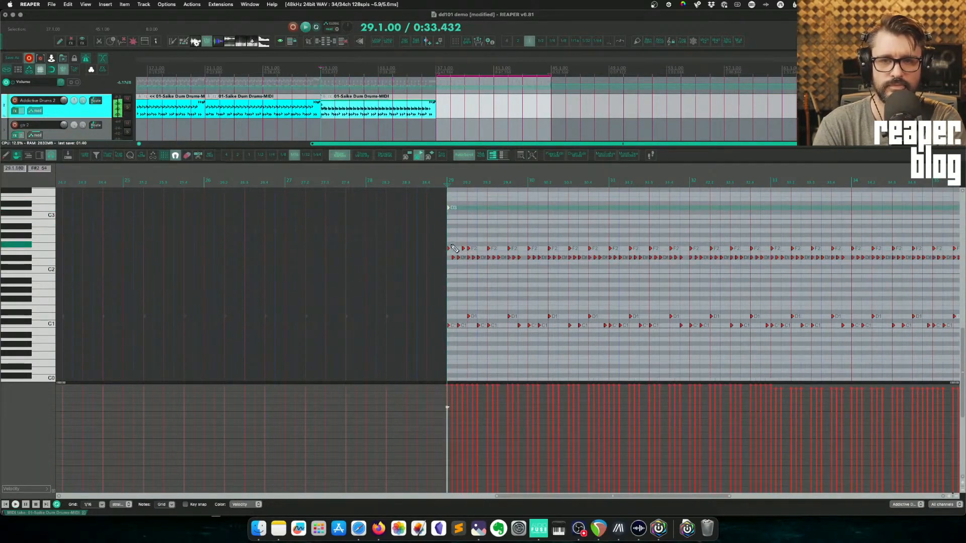
pyautogui.click(448, 248)
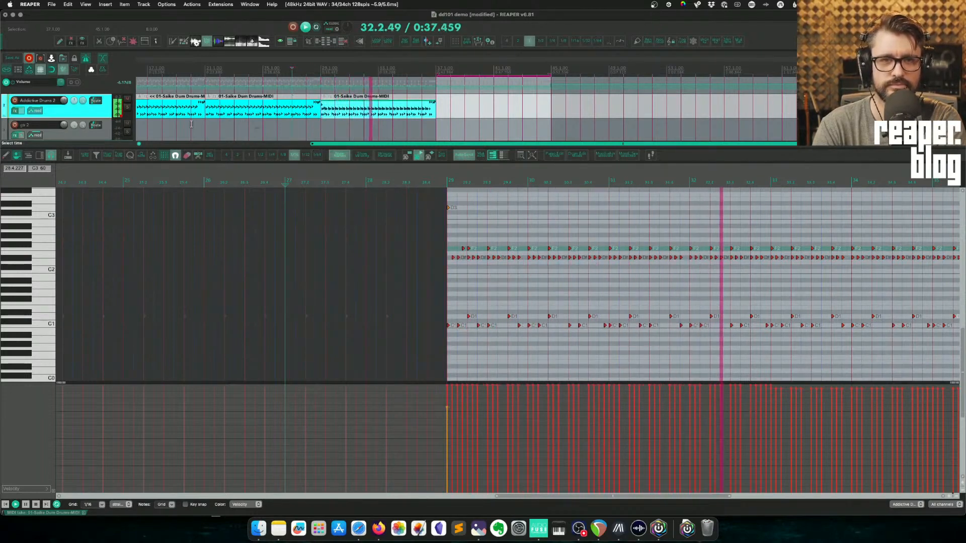
# - Close the MIDI editor, clear the time selection and review the end of the arrangement during playback
pyautogui.press('Escape')
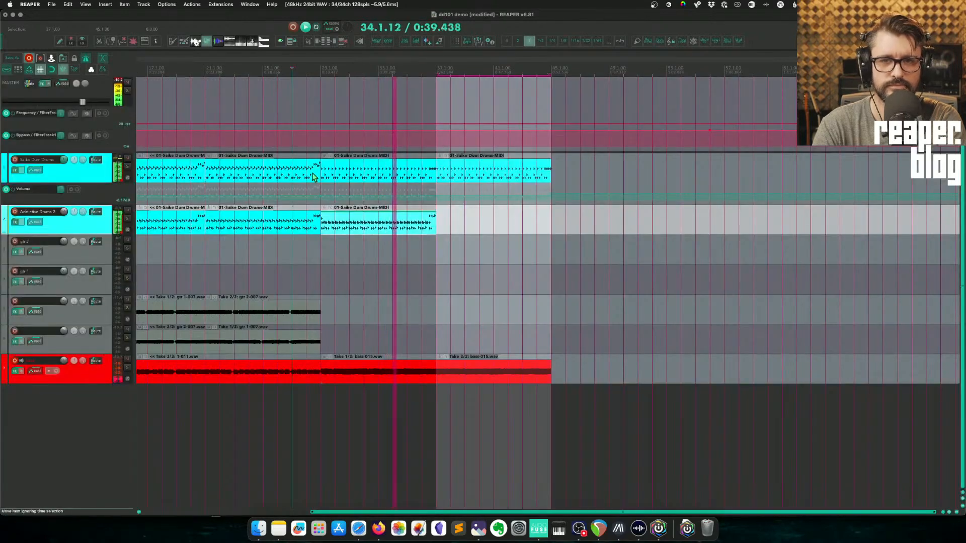
pyautogui.scroll(2, 398, 269)
pyautogui.press('Escape')
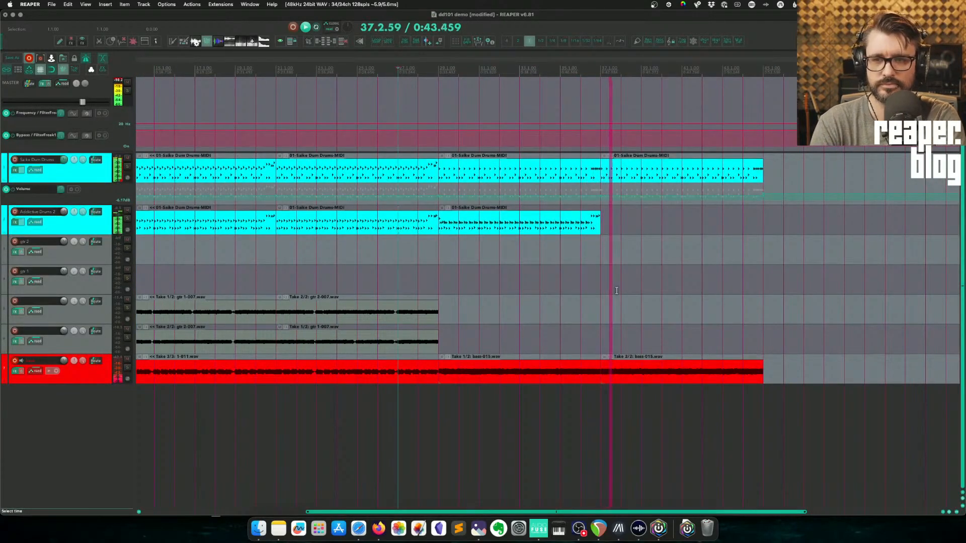
pyautogui.scroll(-2, 598, 288)
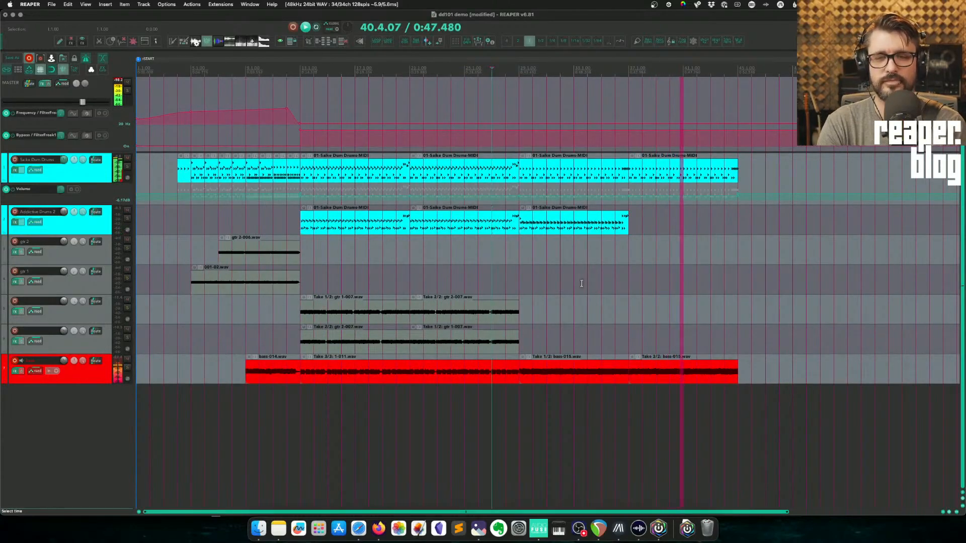
pyautogui.hscroll(5, 593, 229)
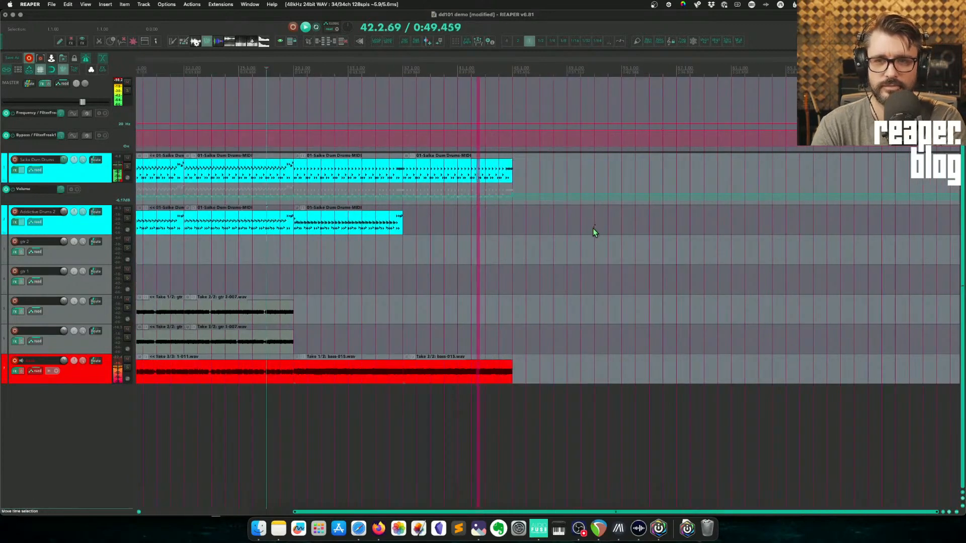
# - Stop playback and duplicate the last Addictive Drums 2 MIDI item once directly after itself
pyautogui.press('space')
pyautogui.click(324, 227)
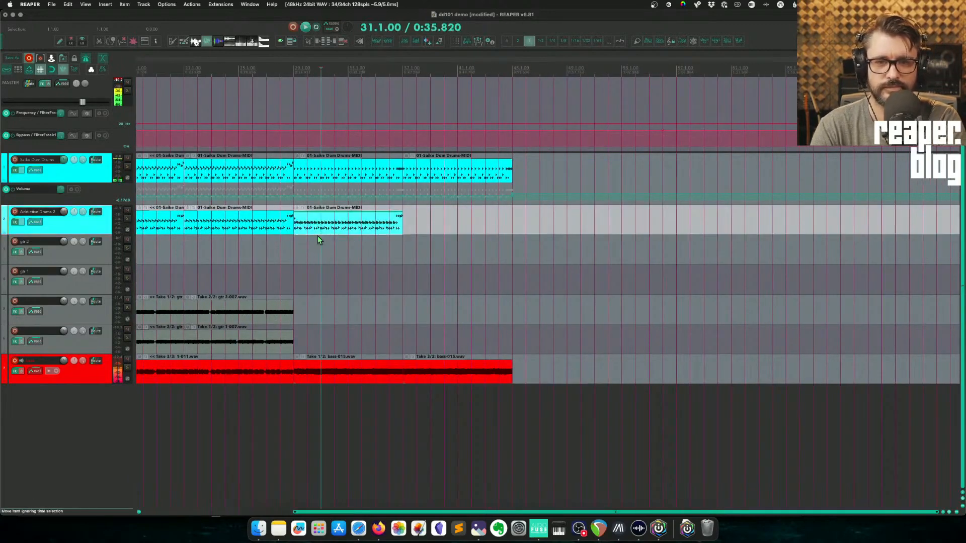
pyautogui.hotkey('ctrl', 'd')
# - Solo the Addictive Drums 2 track, play it from 29.1.00 and inspect the kHs Limiter in its FX chain
pyautogui.click(127, 219)
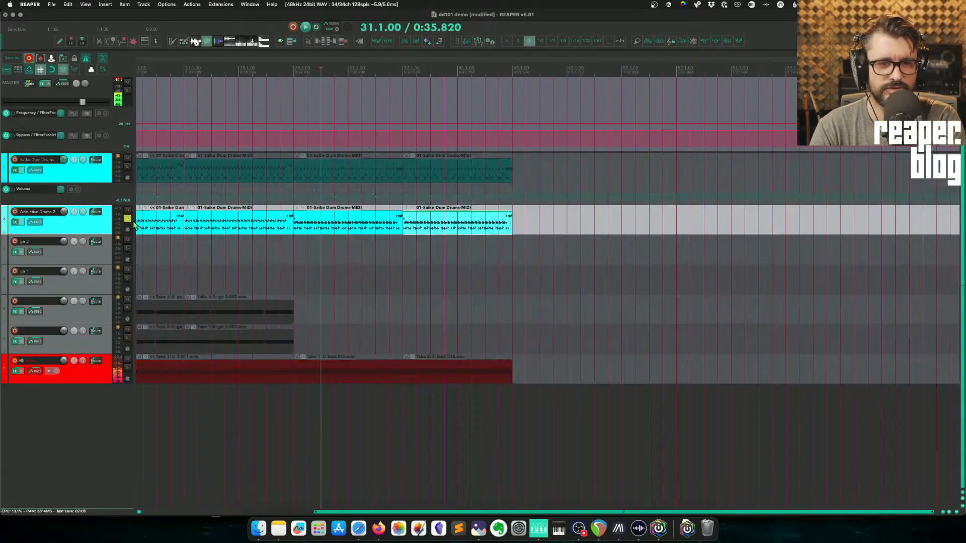
pyautogui.click(295, 227)
pyautogui.press('space')
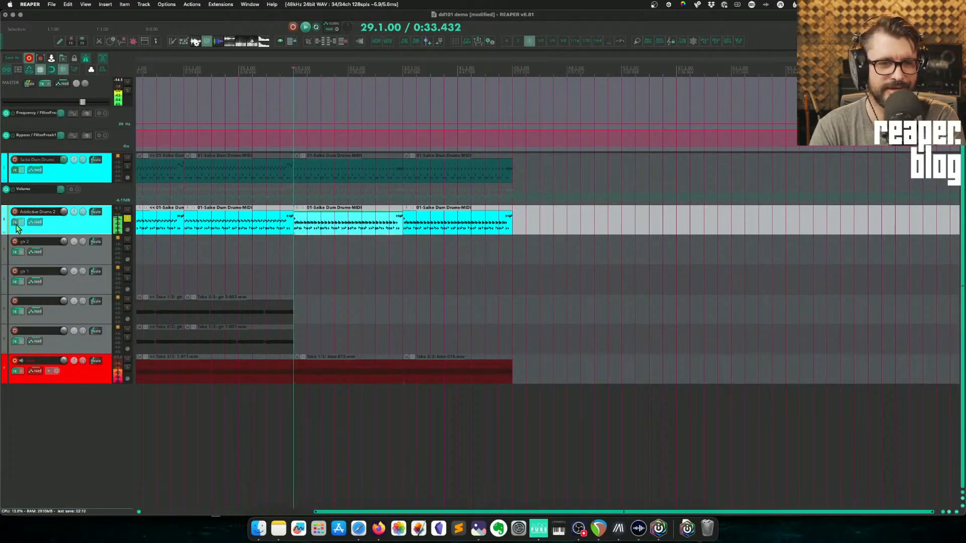
pyautogui.click(16, 223)
pyautogui.click(294, 140)
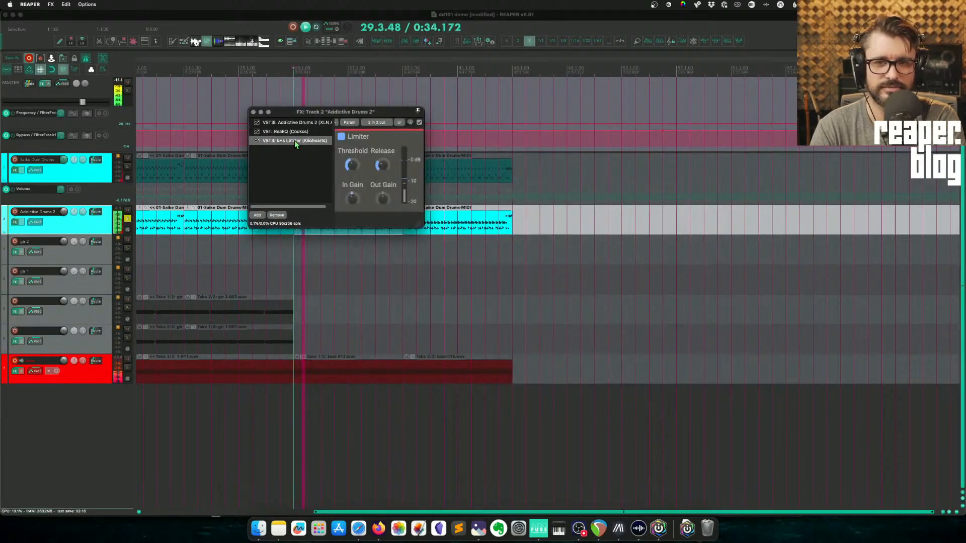
pyautogui.moveTo(351, 165)
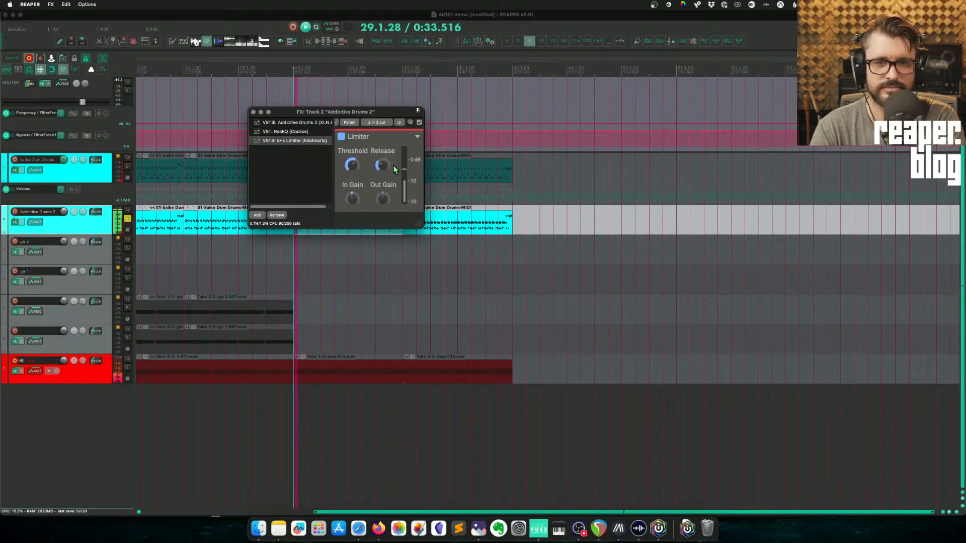
pyautogui.moveTo(387, 166)
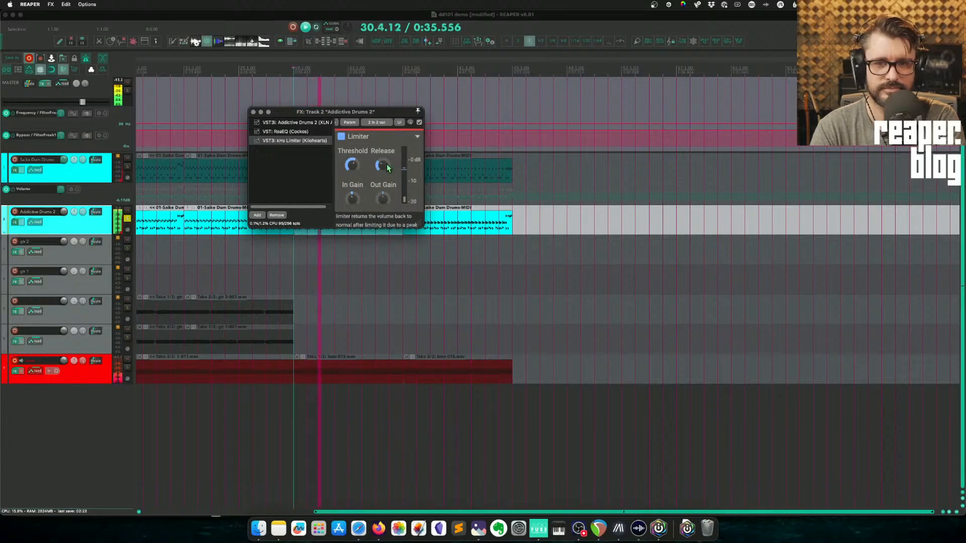
# - Unsolo the Addictive Drums 2 track, close its FX window and review the whole arrangement with all tracks playing
pyautogui.click(126, 220)
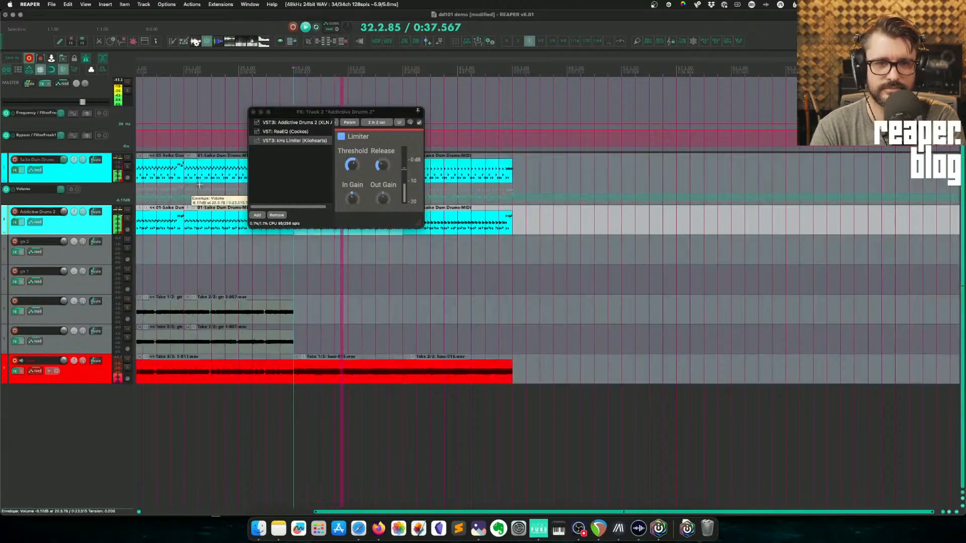
pyautogui.click(253, 112)
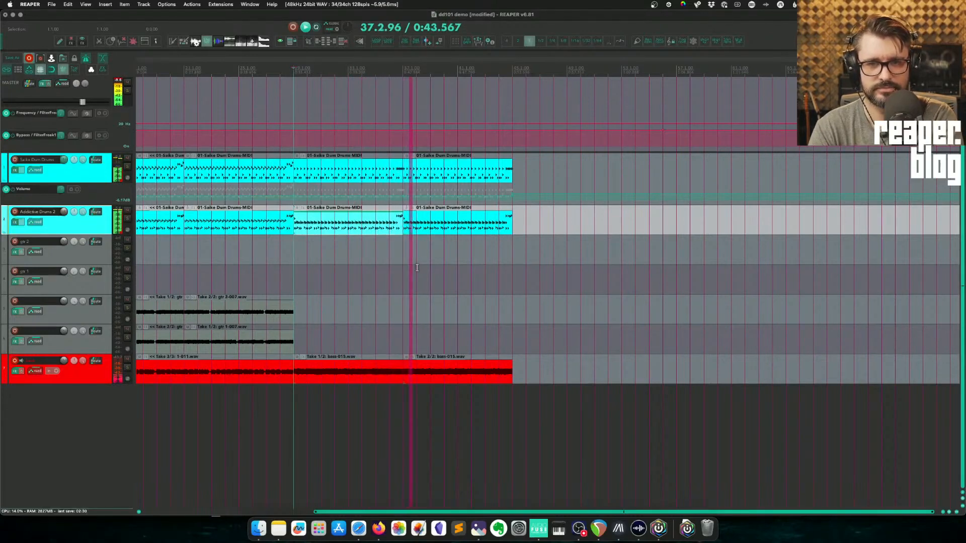
pyautogui.scroll(-4, 369, 315)
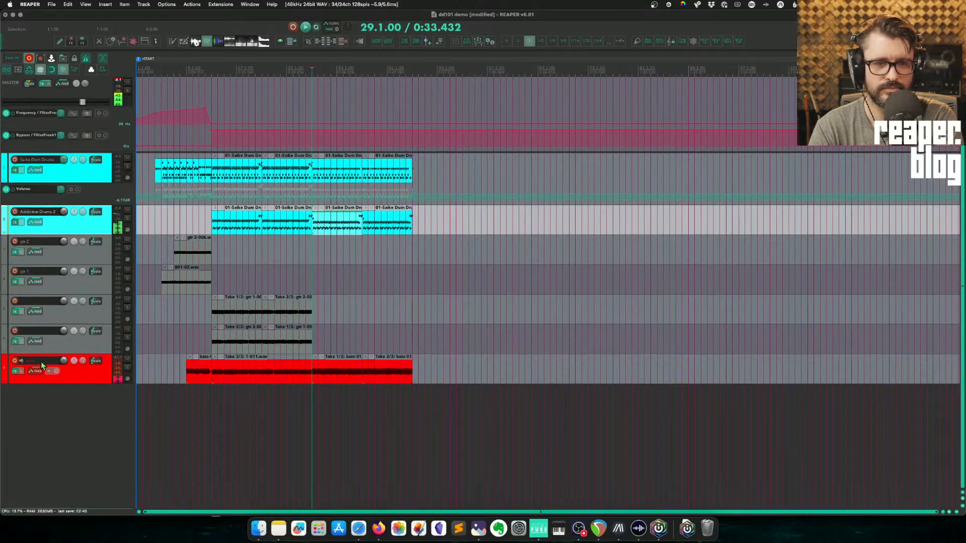
pyautogui.press('pagedown')
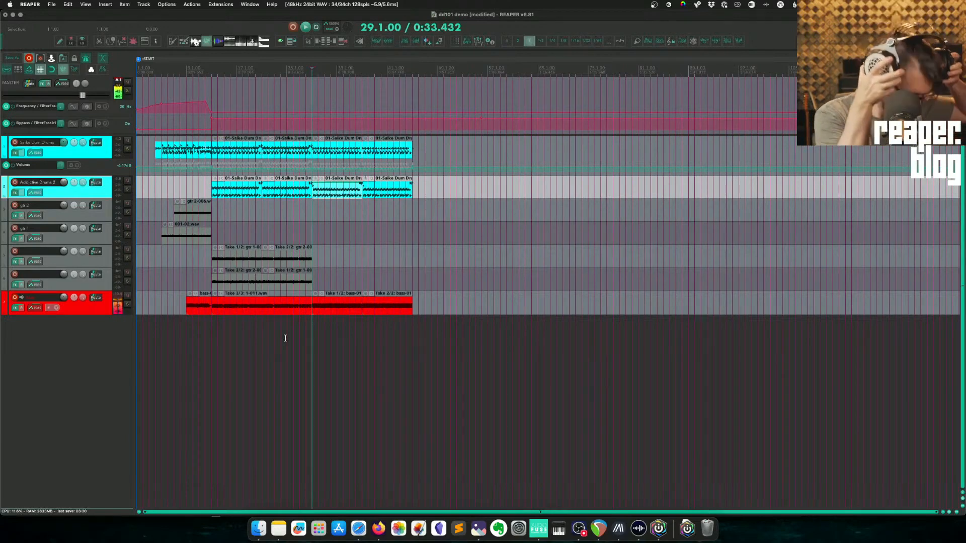
# - Record-arm the two unnamed guitar tracks above the bass track in place of the bass, and stop playback
pyautogui.click(17, 269)
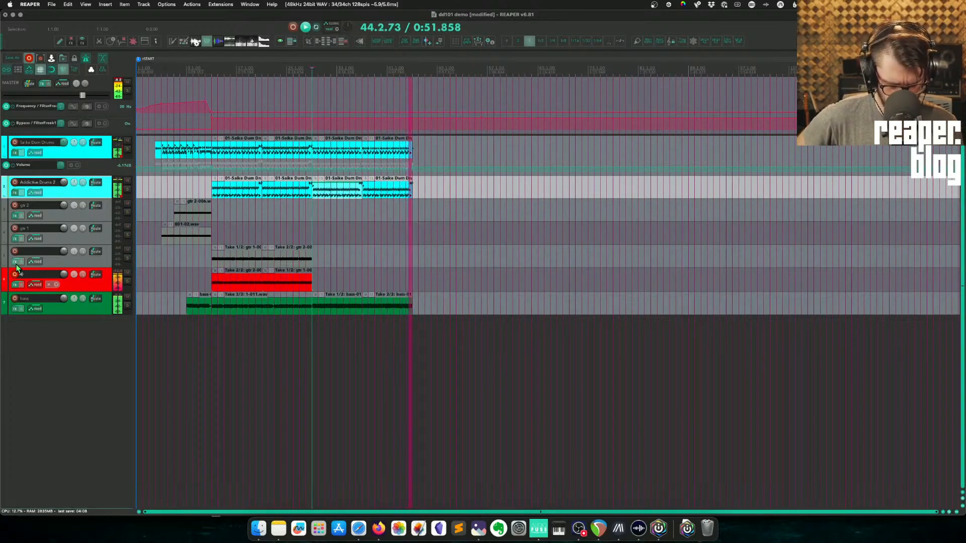
pyautogui.click(15, 251)
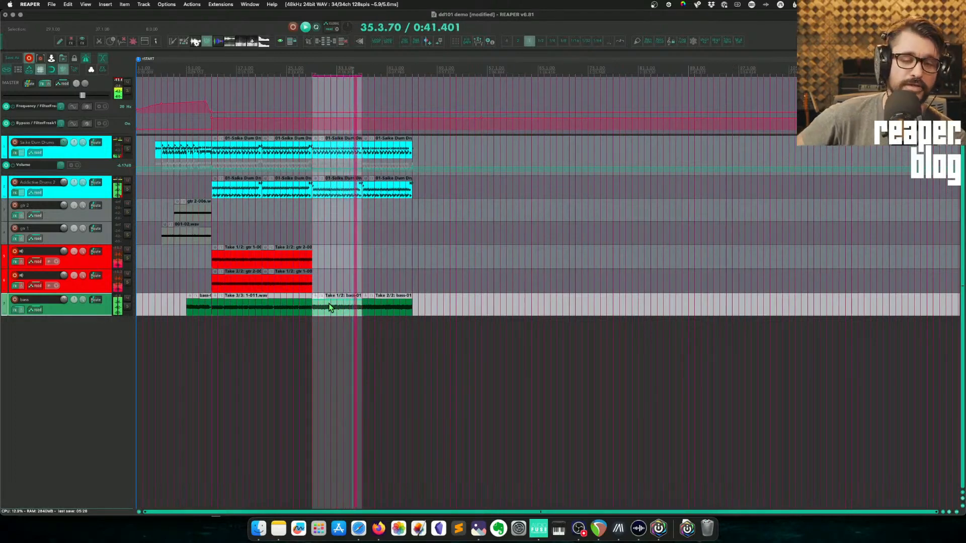
pyautogui.press('space')
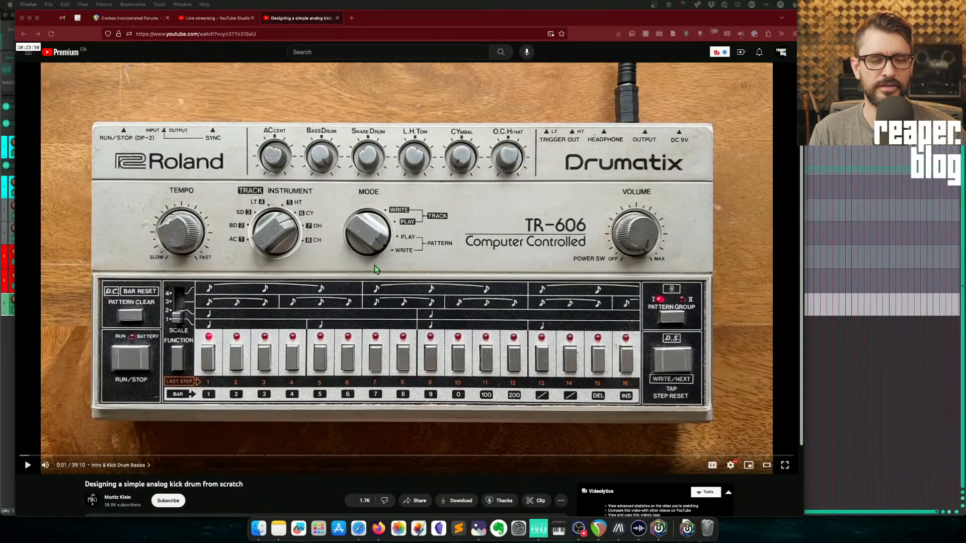
# - In Firefox, copy the web address of the YouTube video "Designing a simple analog kick drum from scratch"
pyautogui.scroll(-1, 303, 371)
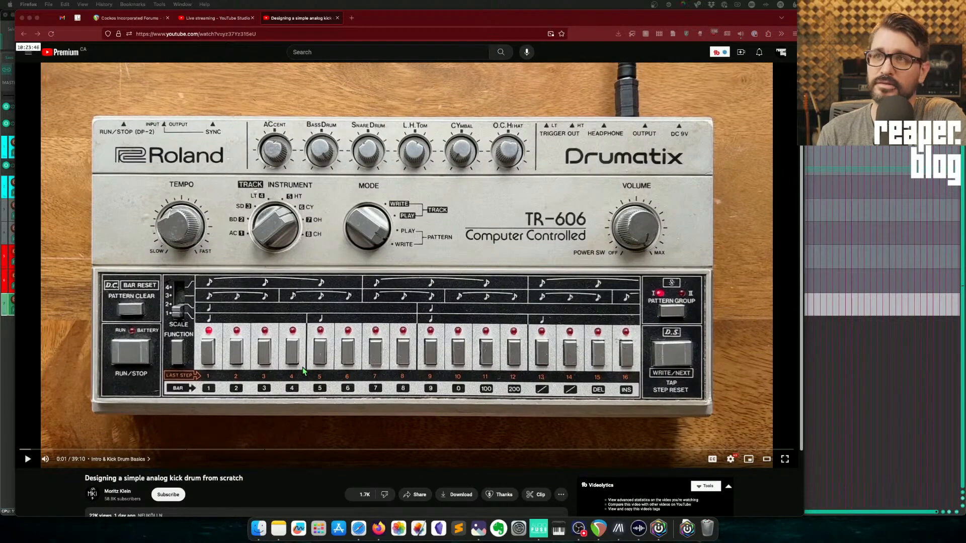
pyautogui.scroll(1, 303, 367)
pyautogui.click(305, 33)
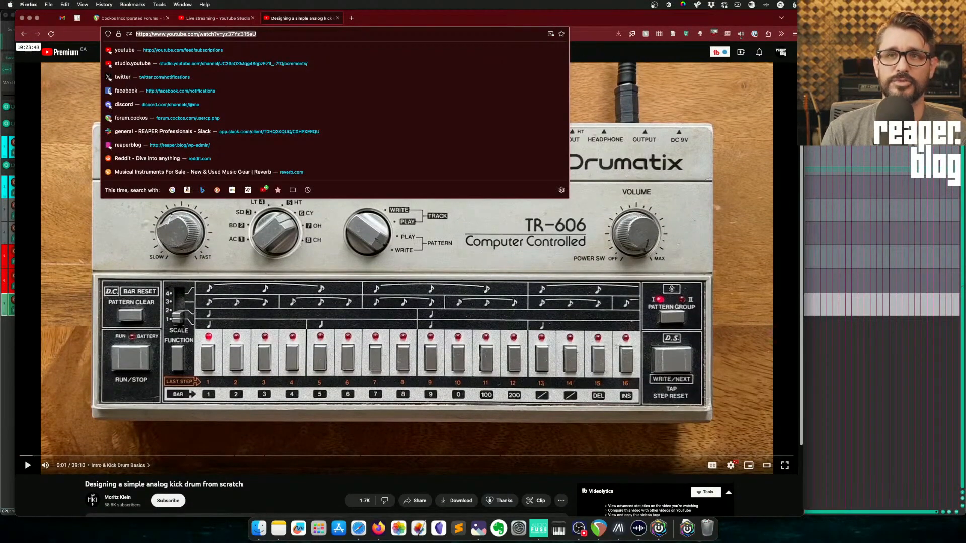
pyautogui.press('super+Tab')
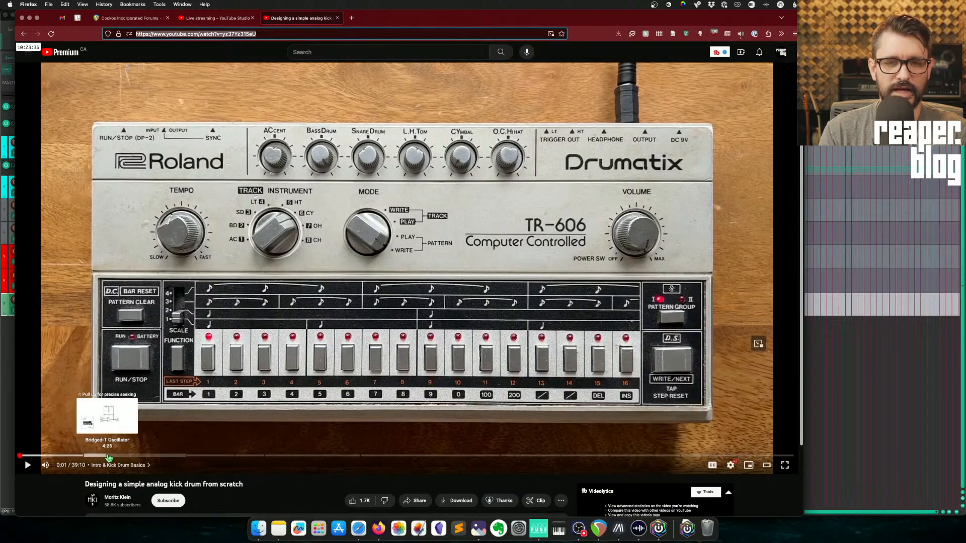
# - Skim the kick drum video's Bridged-T Oscillator, Manual Decay Mod and Tone & Distortion chapters, returning to the start of the oscillator chapter
pyautogui.click(153, 455)
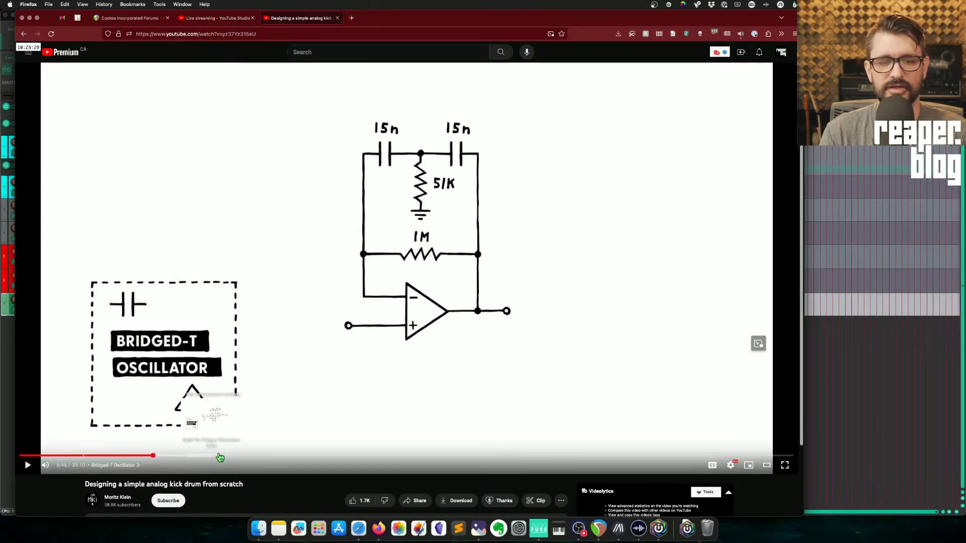
pyautogui.click(221, 455)
pyautogui.click(270, 456)
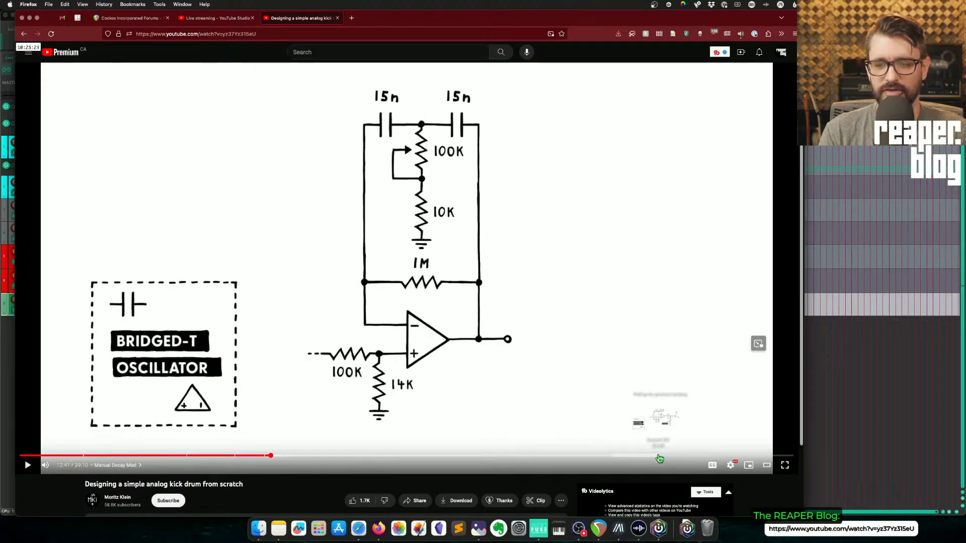
pyautogui.click(725, 456)
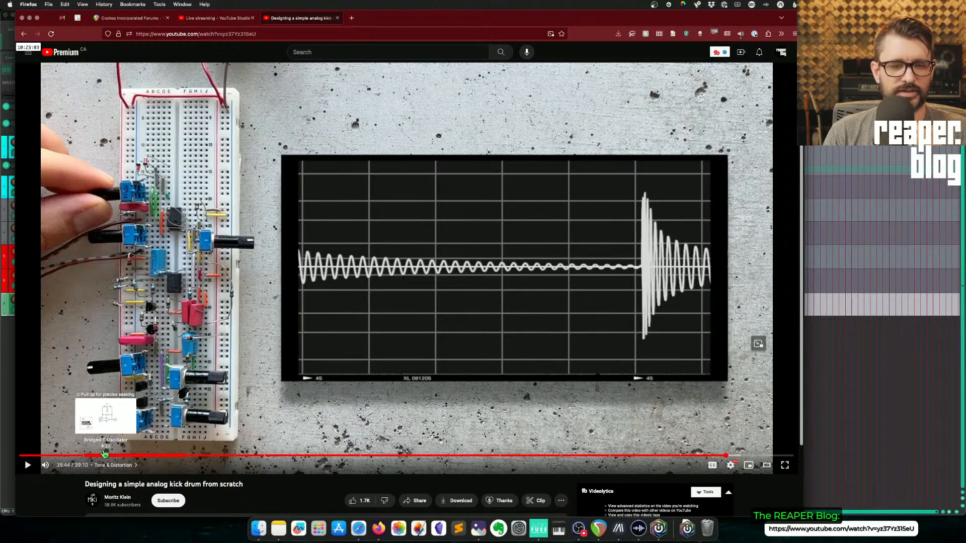
pyautogui.click(84, 456)
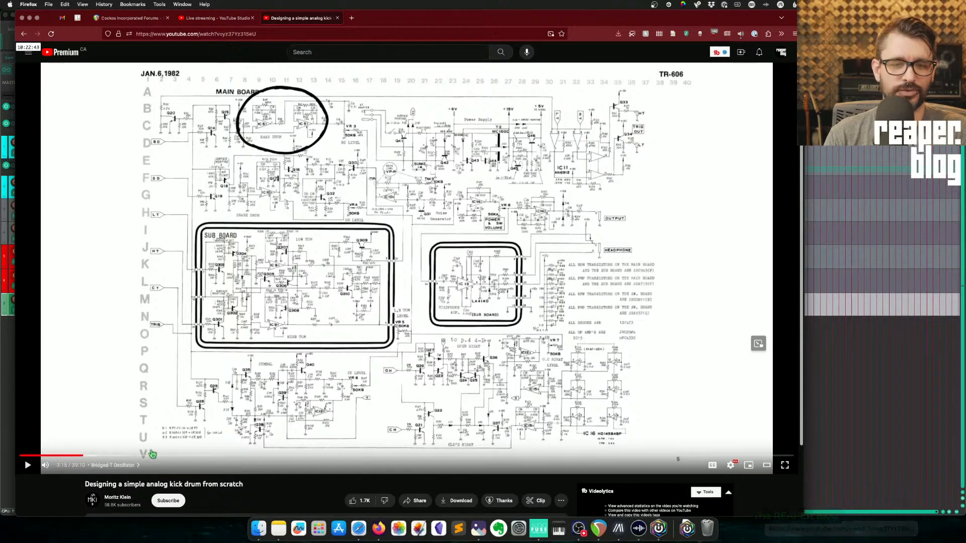
# - Seek back into the Intro & Kick Drum Basics chapter, play it briefly and move to 1:16
pyautogui.click(69, 456)
pyautogui.press('space')
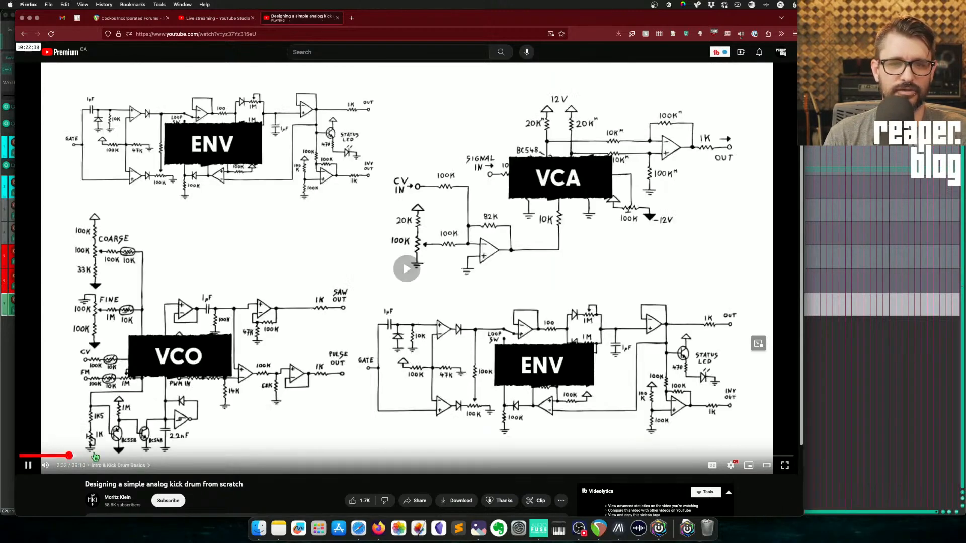
pyautogui.press('space')
pyautogui.click(45, 460)
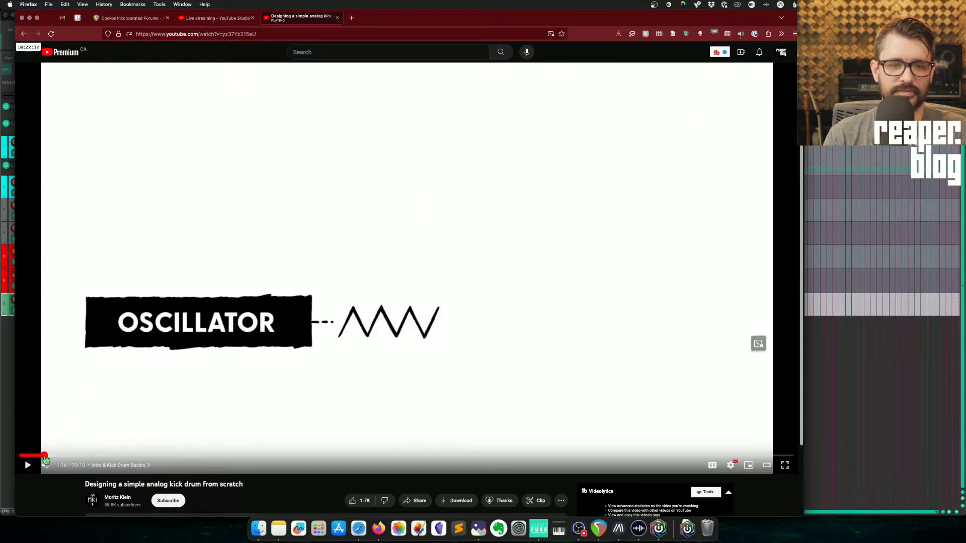
# - Open the YouTube channel of the kick drum video's creator, look over its videos and subscribe to it
pyautogui.scroll(-2, 151, 410)
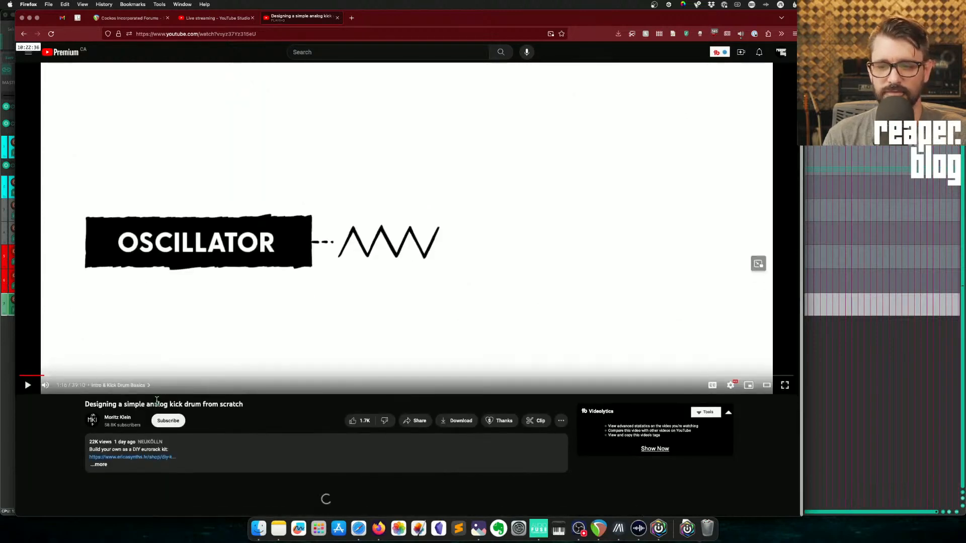
pyautogui.scroll(1, 156, 418)
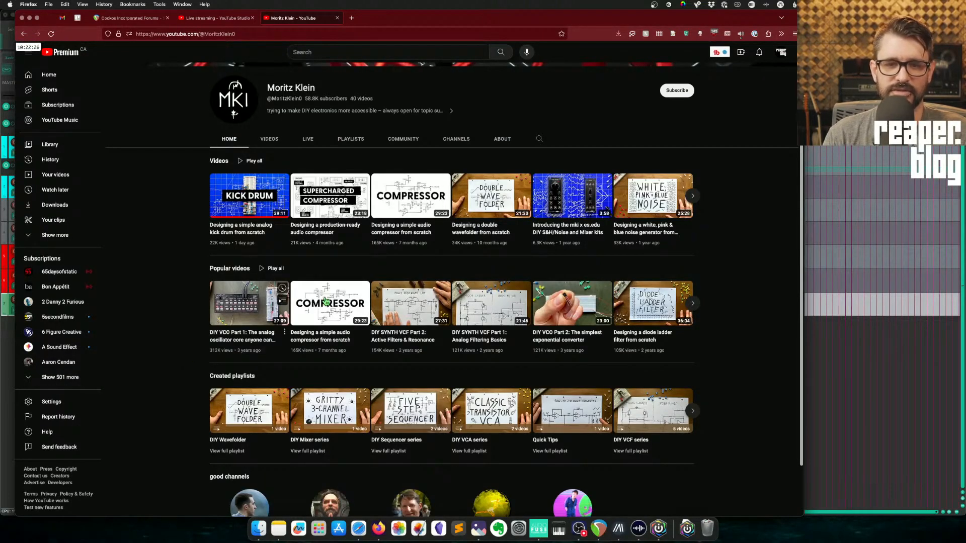
pyautogui.scroll(3, 184, 367)
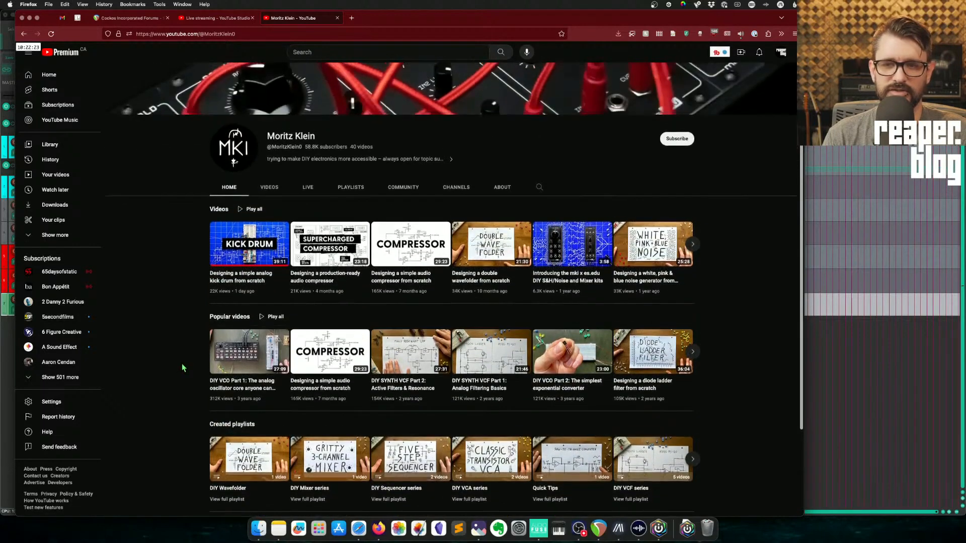
pyautogui.click(677, 198)
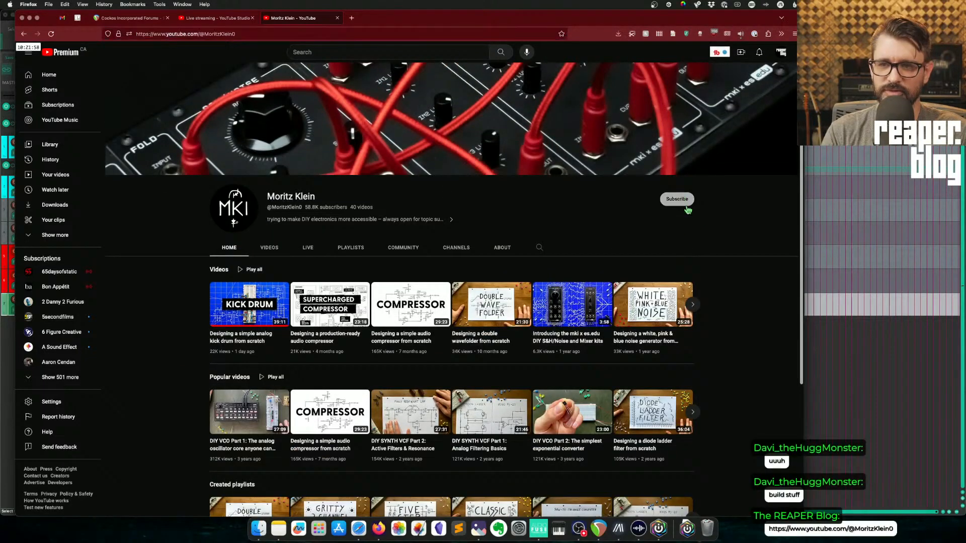